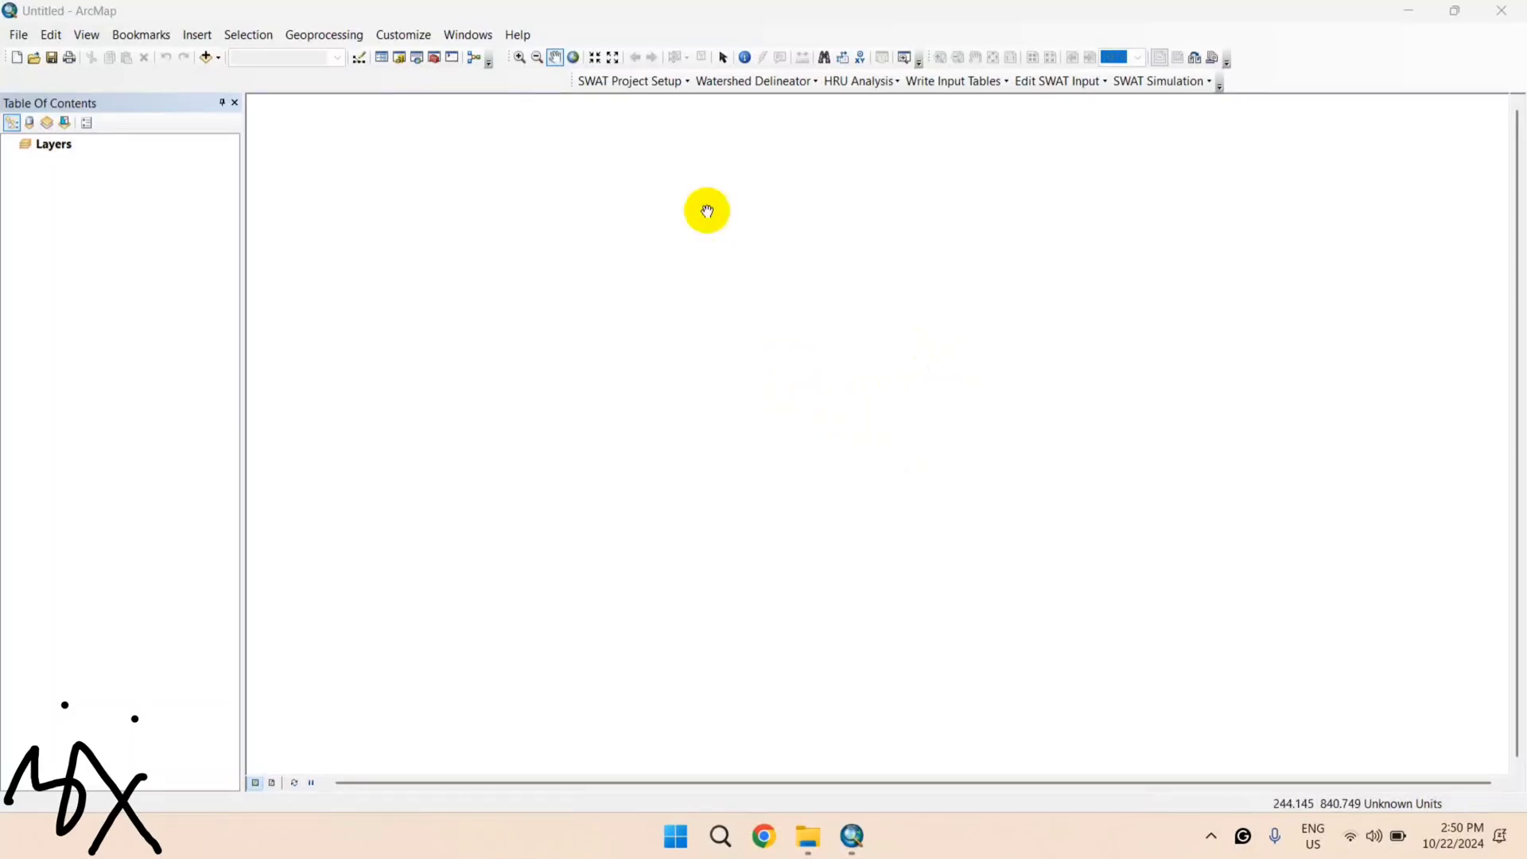
pyautogui.click(684, 81)
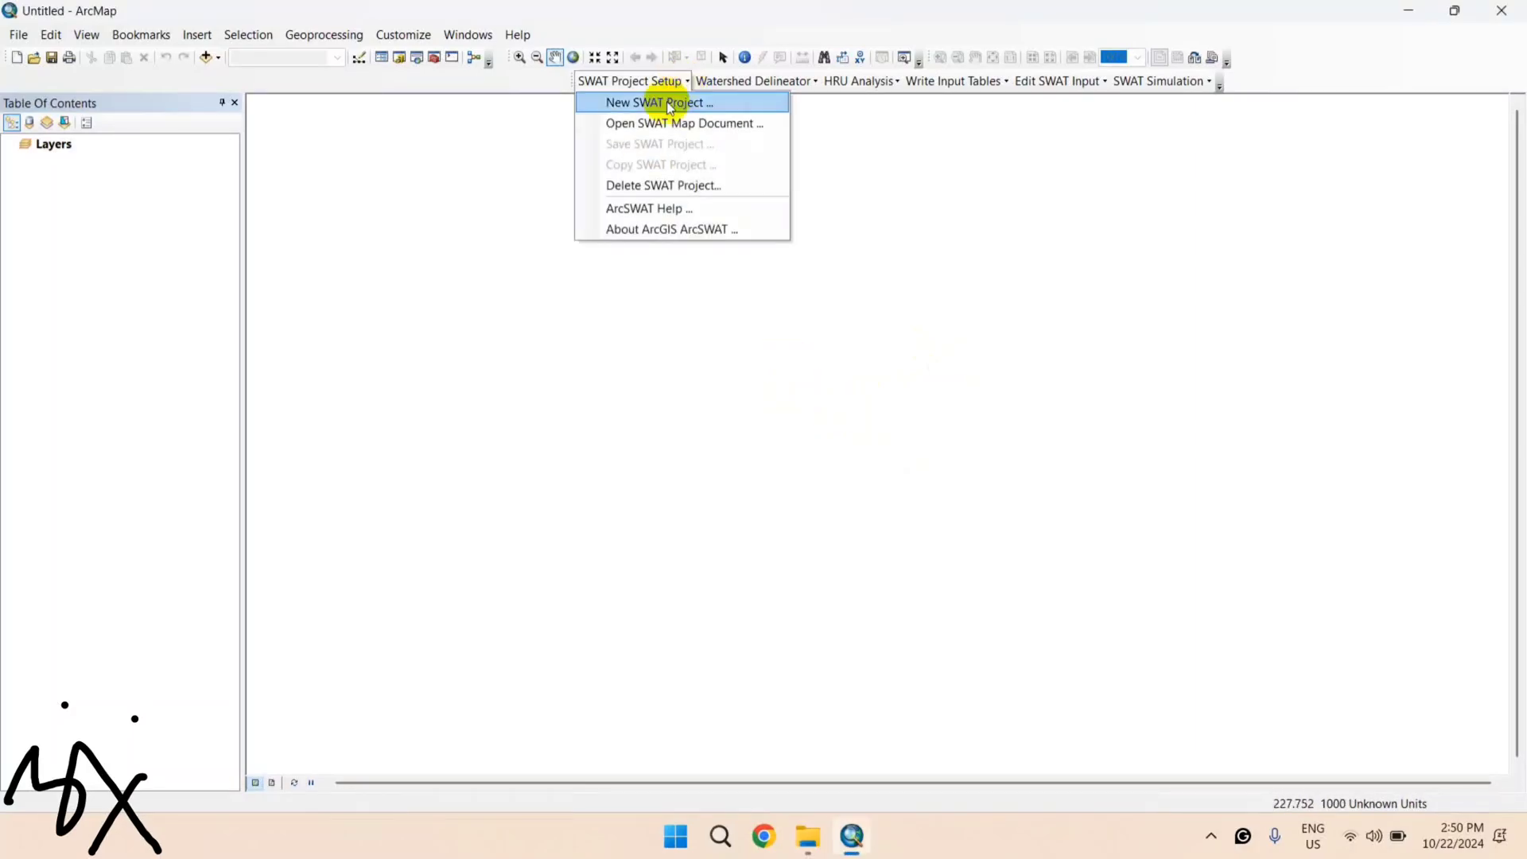
pyautogui.moveTo(821, 82)
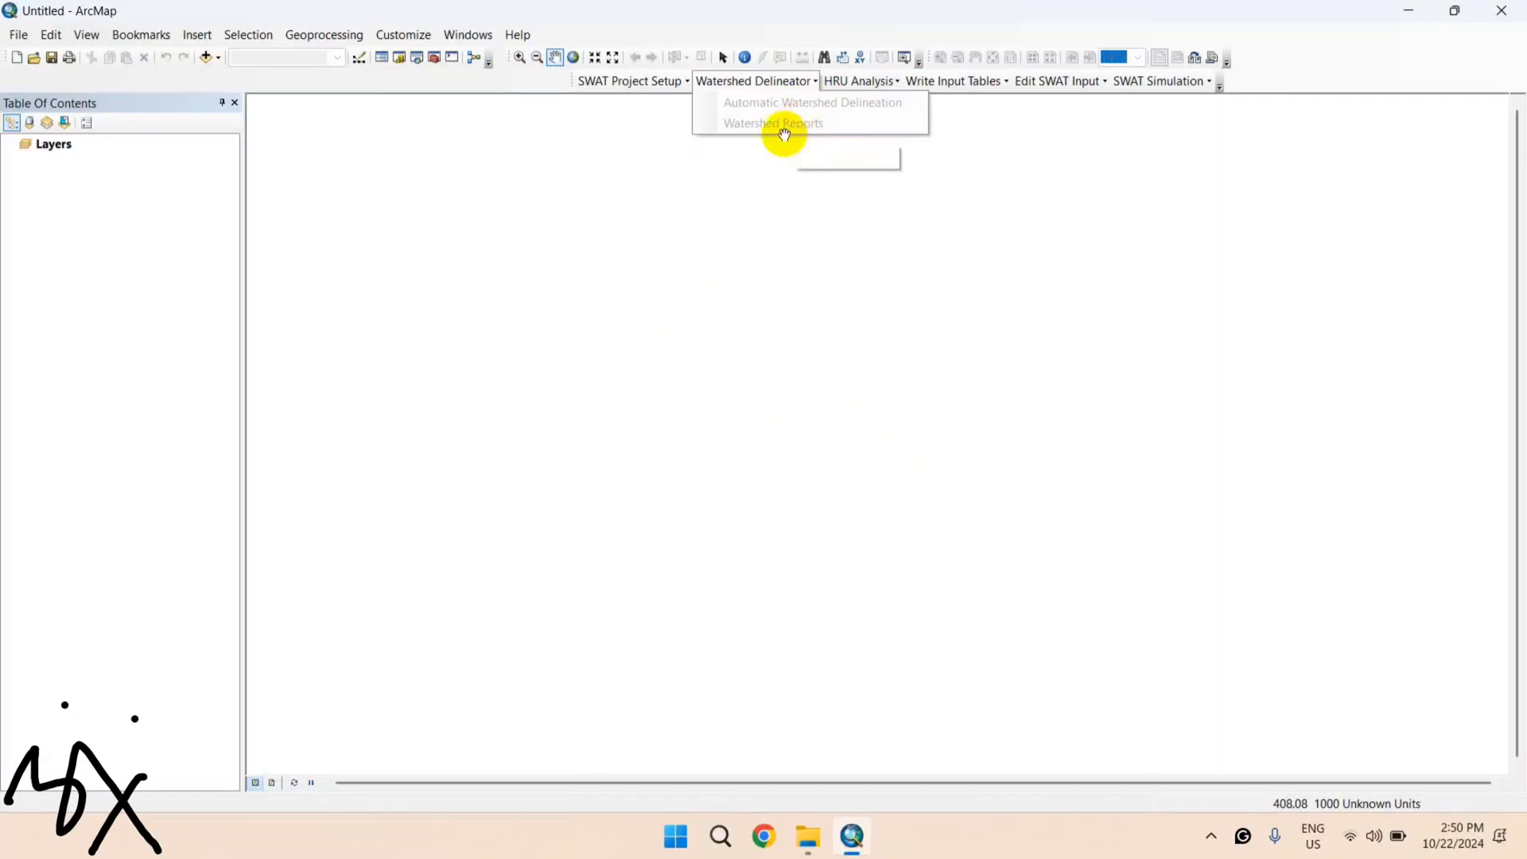
pyautogui.click(682, 80)
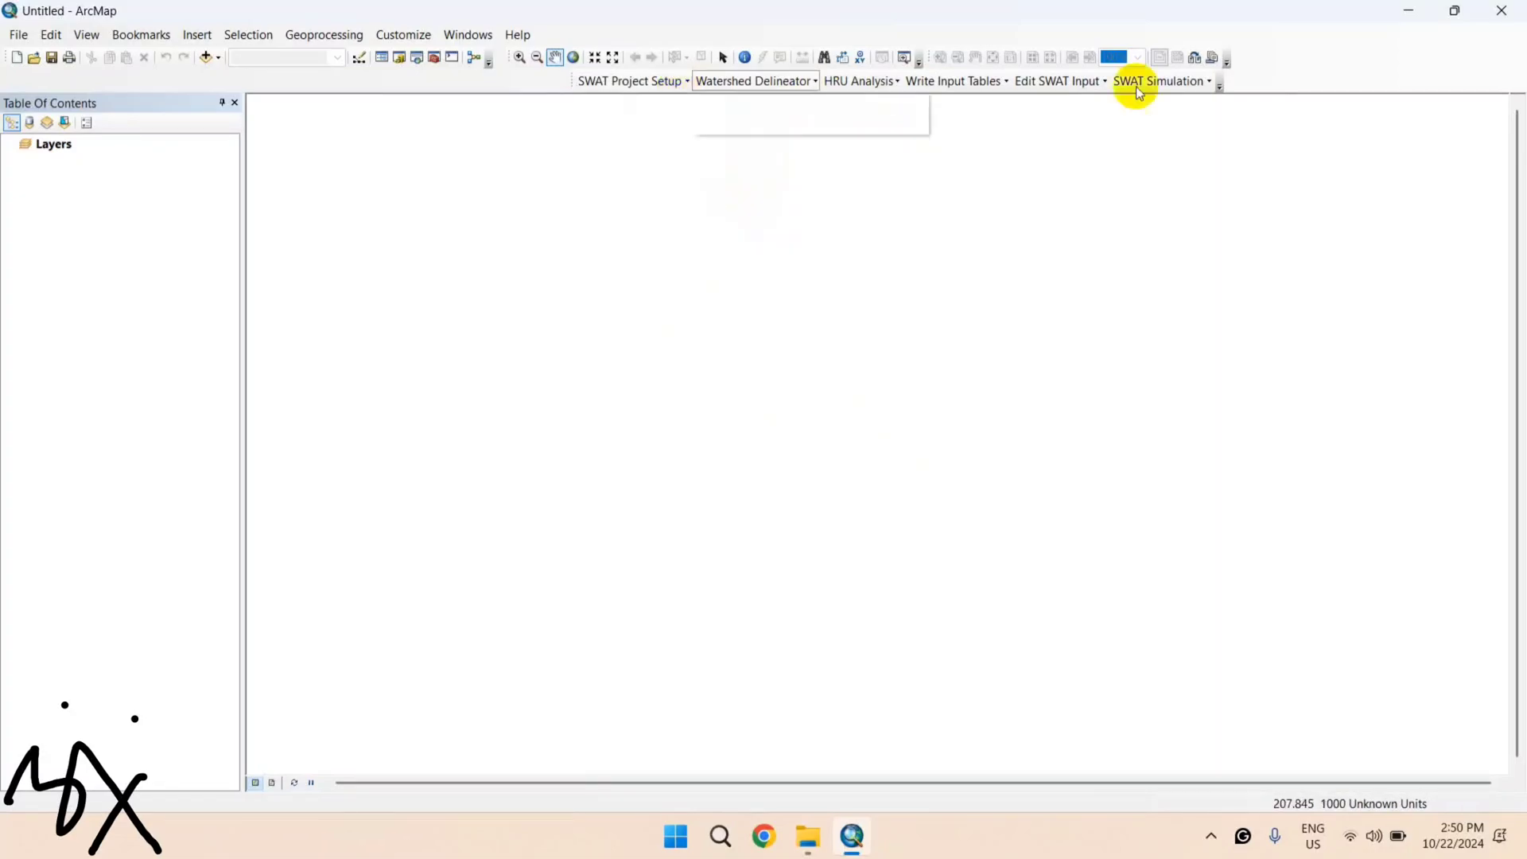
pyautogui.rightClick(1295, 65)
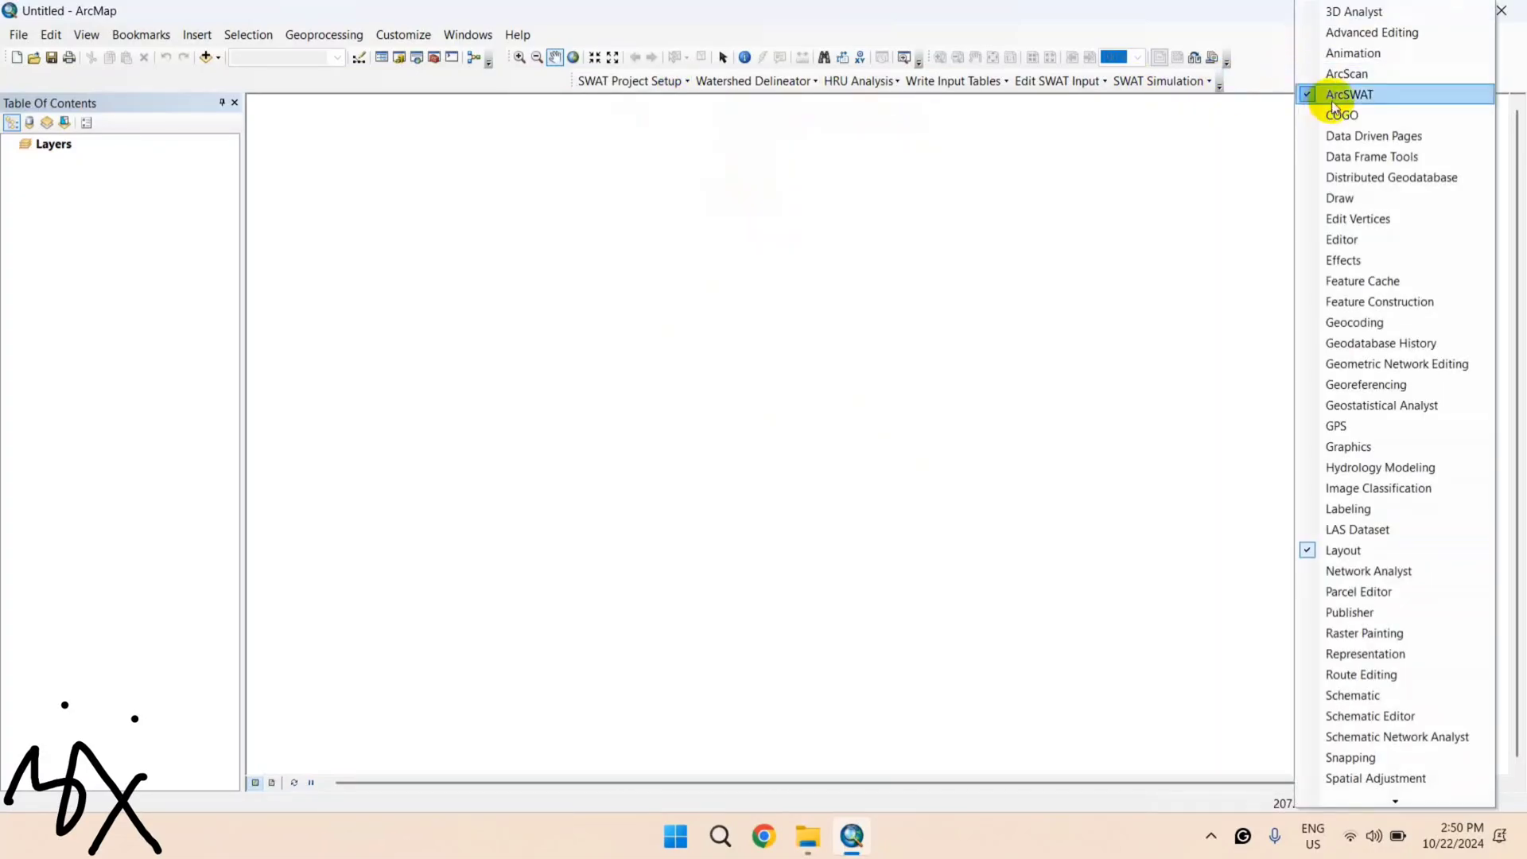
pyautogui.click(1271, 46)
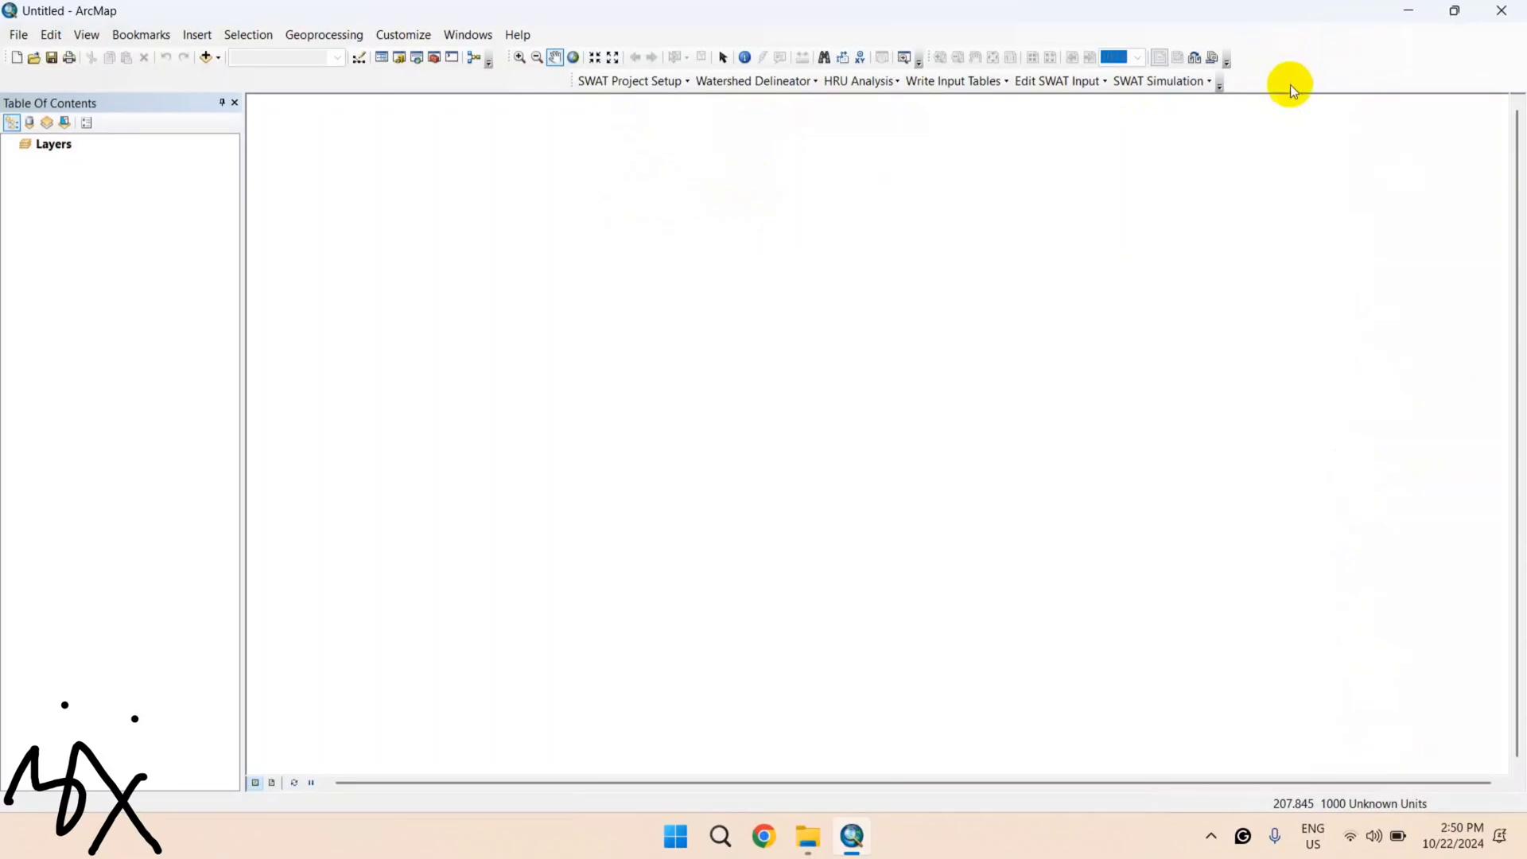
# Step: Start a new SWAT project without saving the current map document
pyautogui.click(684, 83)
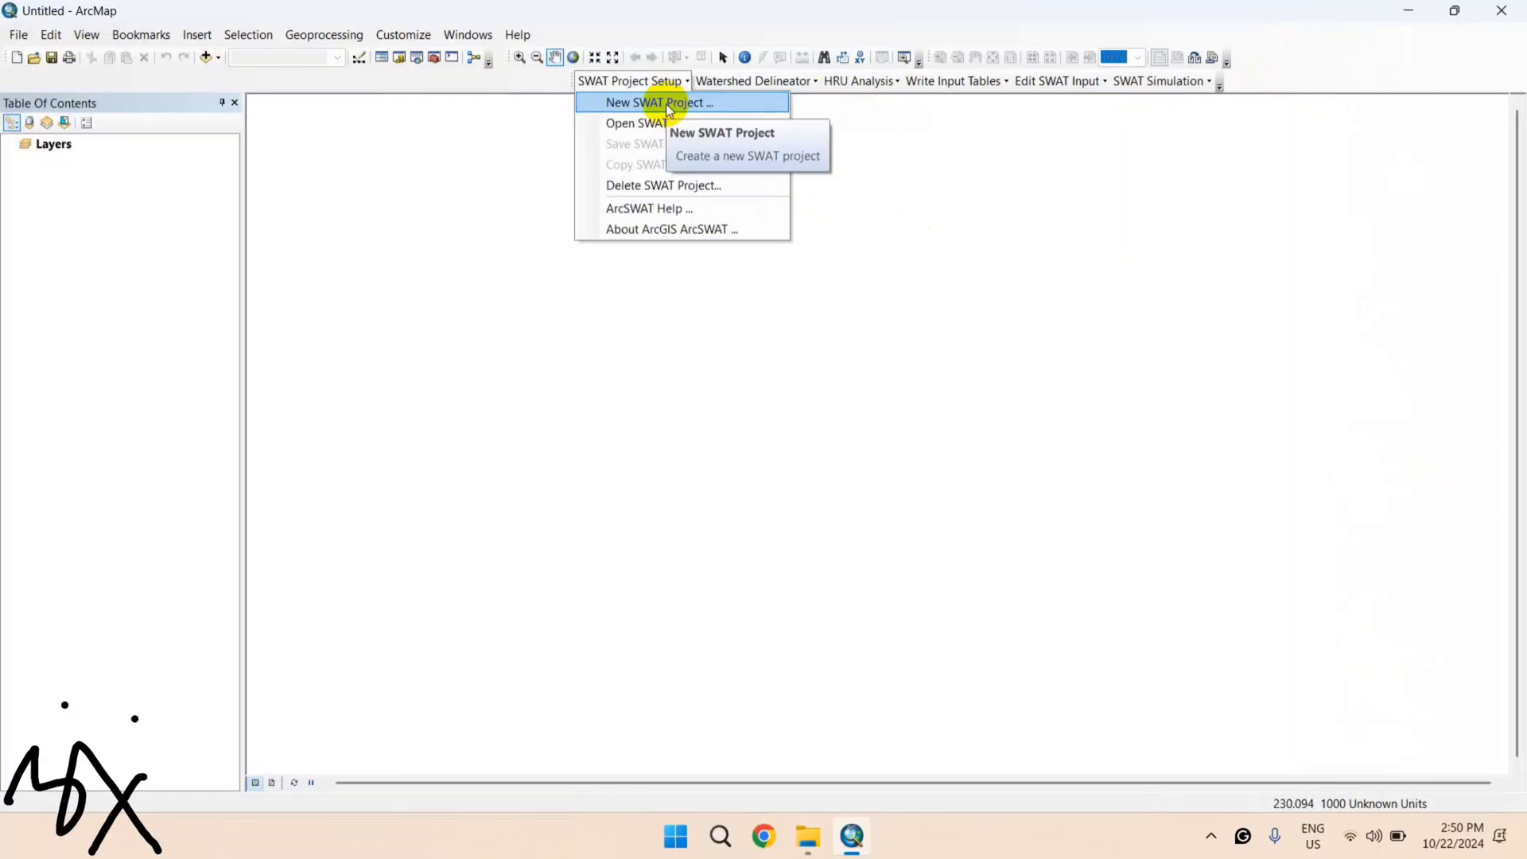
pyautogui.click(670, 103)
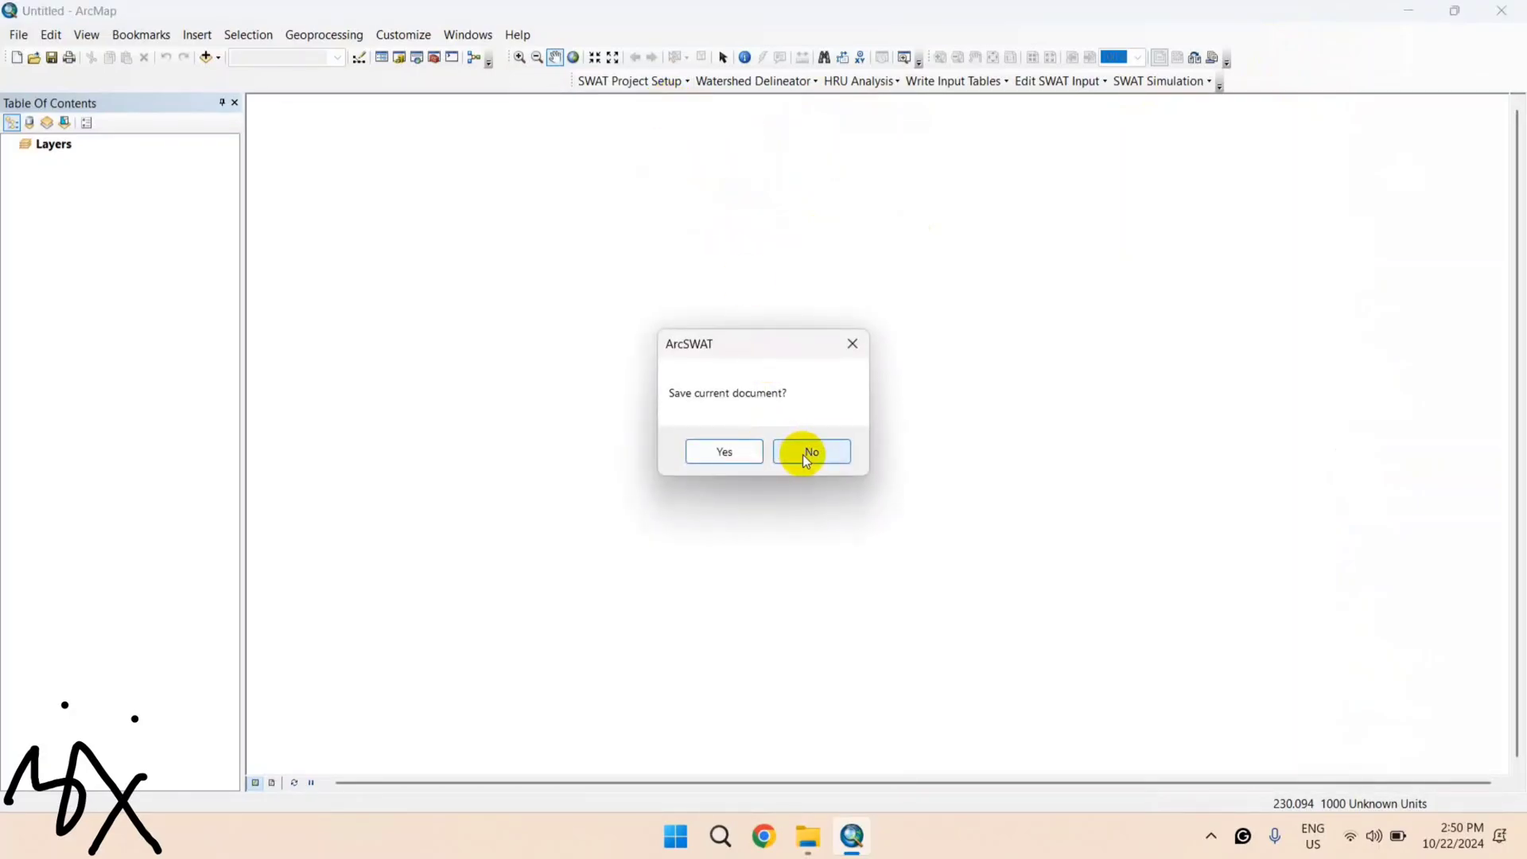
pyautogui.click(806, 458)
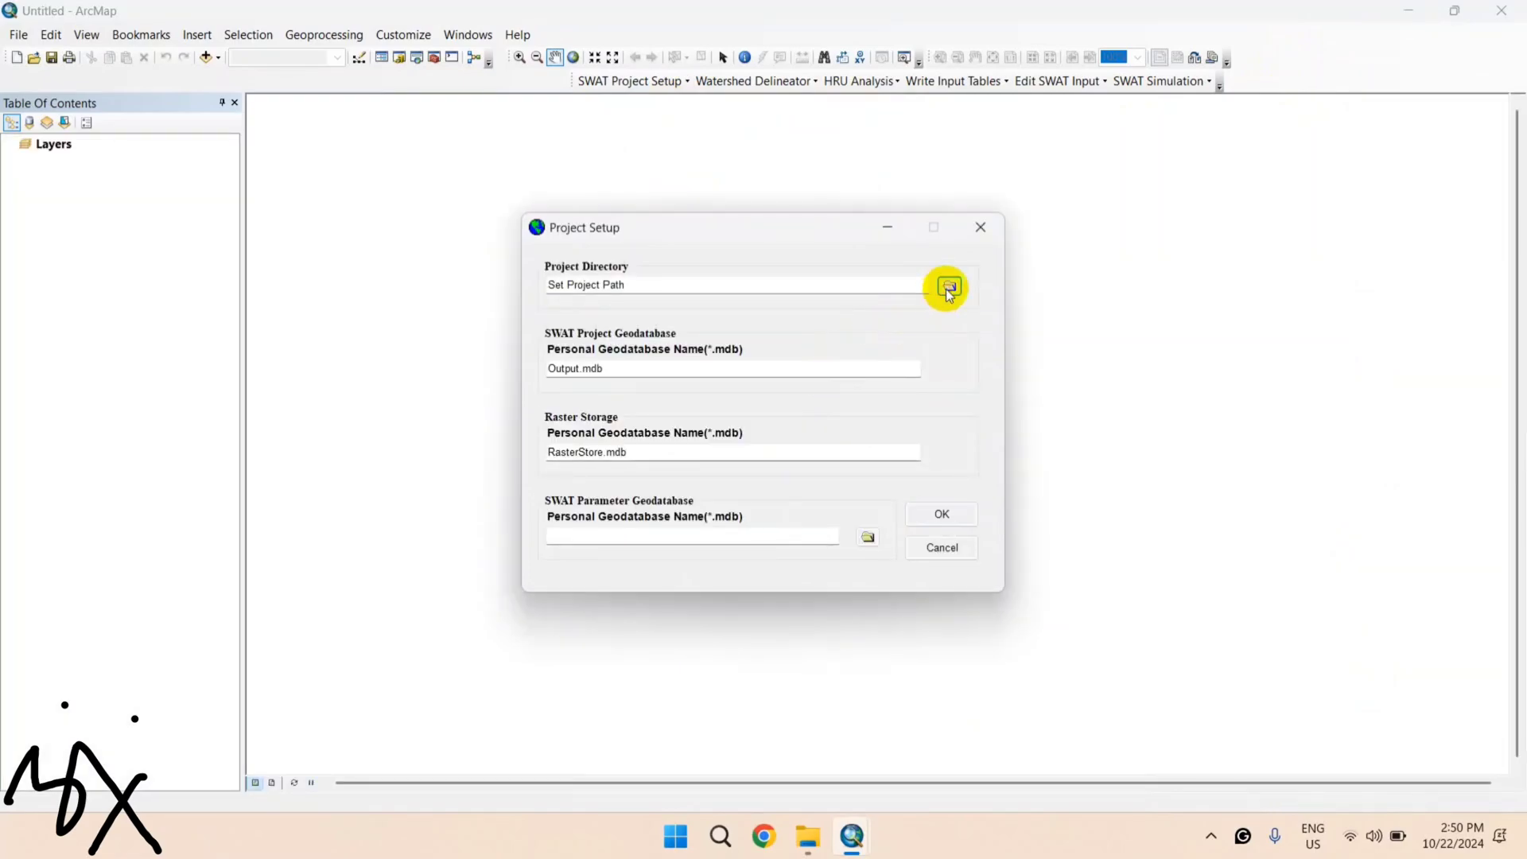
# Step: Set the project directory to D:\SWAT_Video and create the SWAT project with the default geodatabase names
pyautogui.click(947, 289)
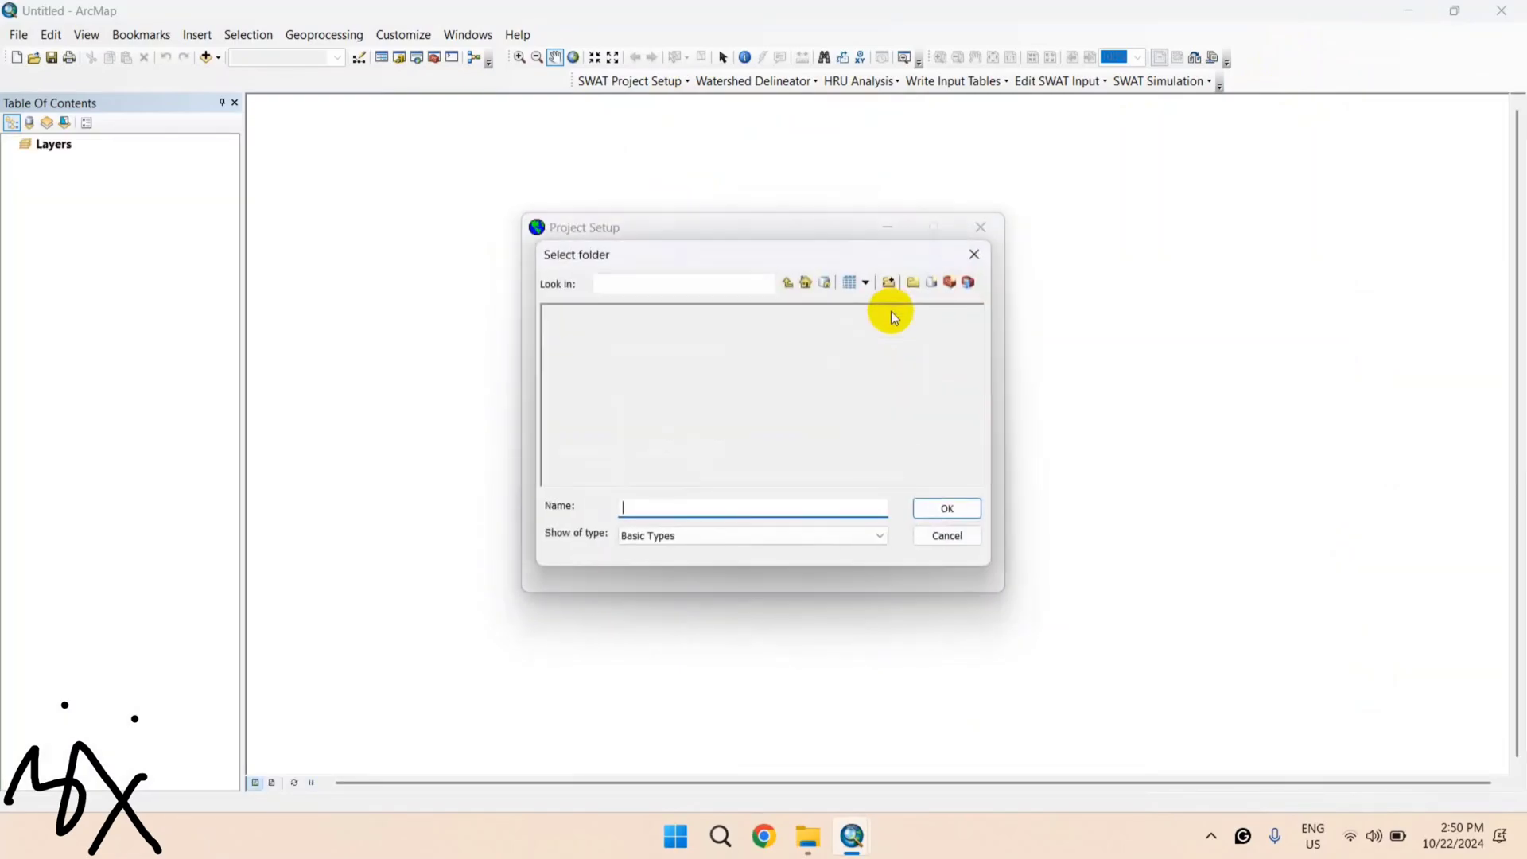
pyautogui.click(674, 288)
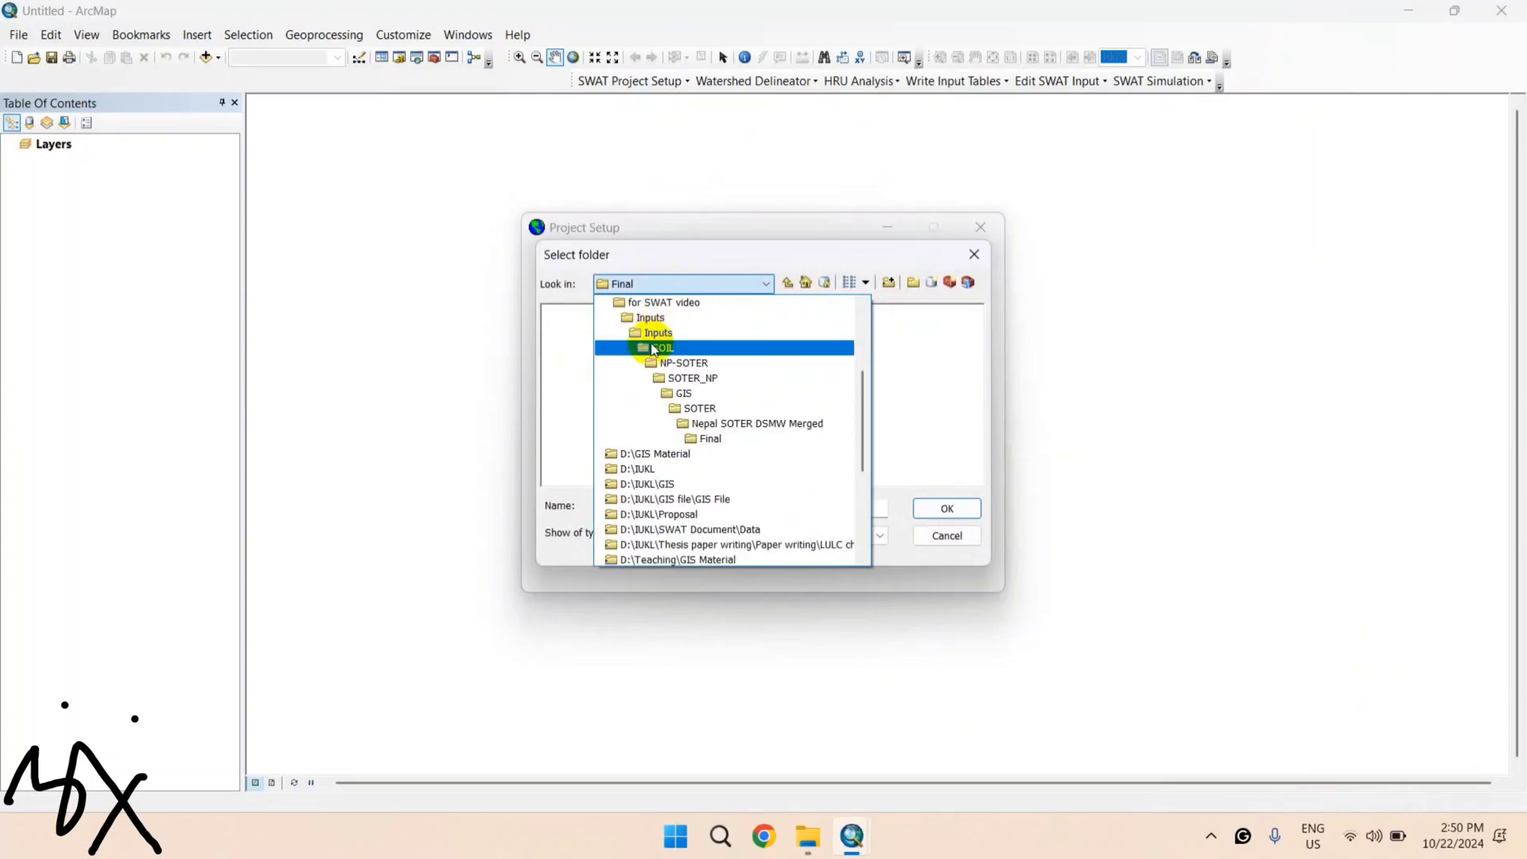
pyautogui.scroll(5, 652, 334)
pyautogui.click(626, 376)
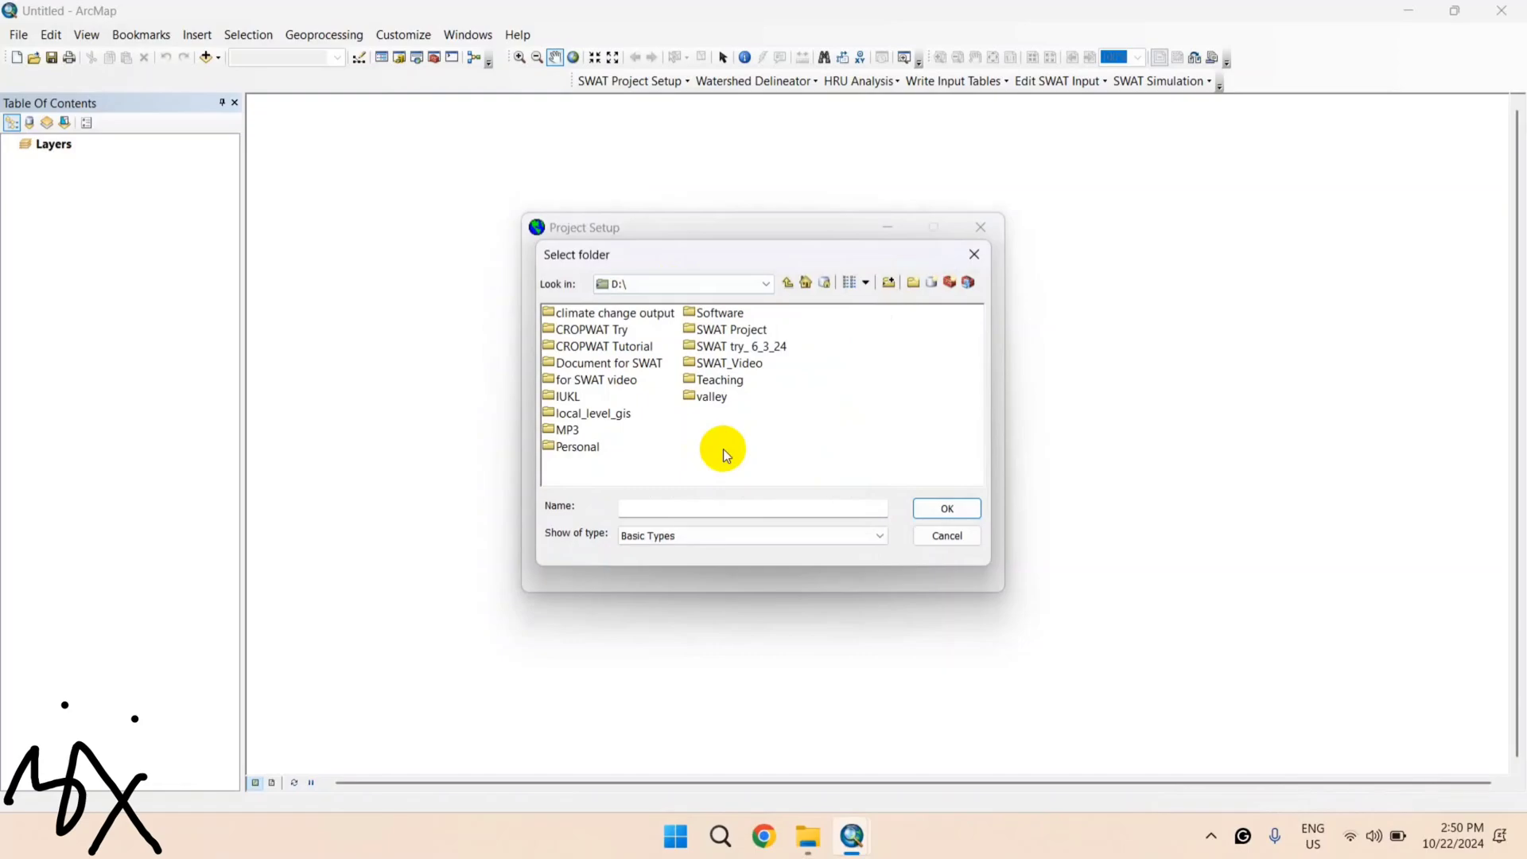
pyautogui.click(728, 363)
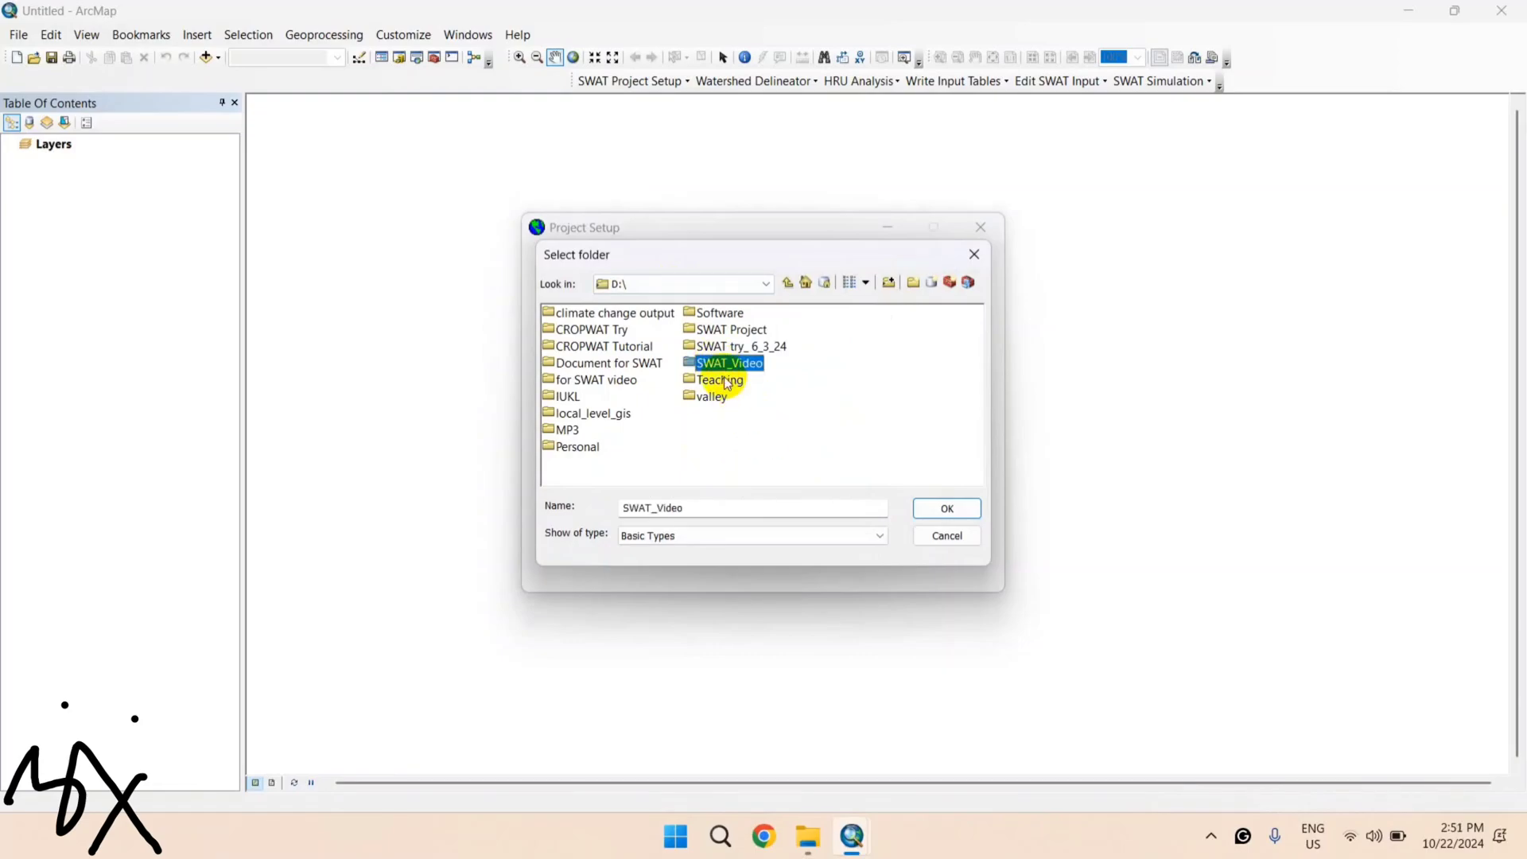
pyautogui.click(939, 516)
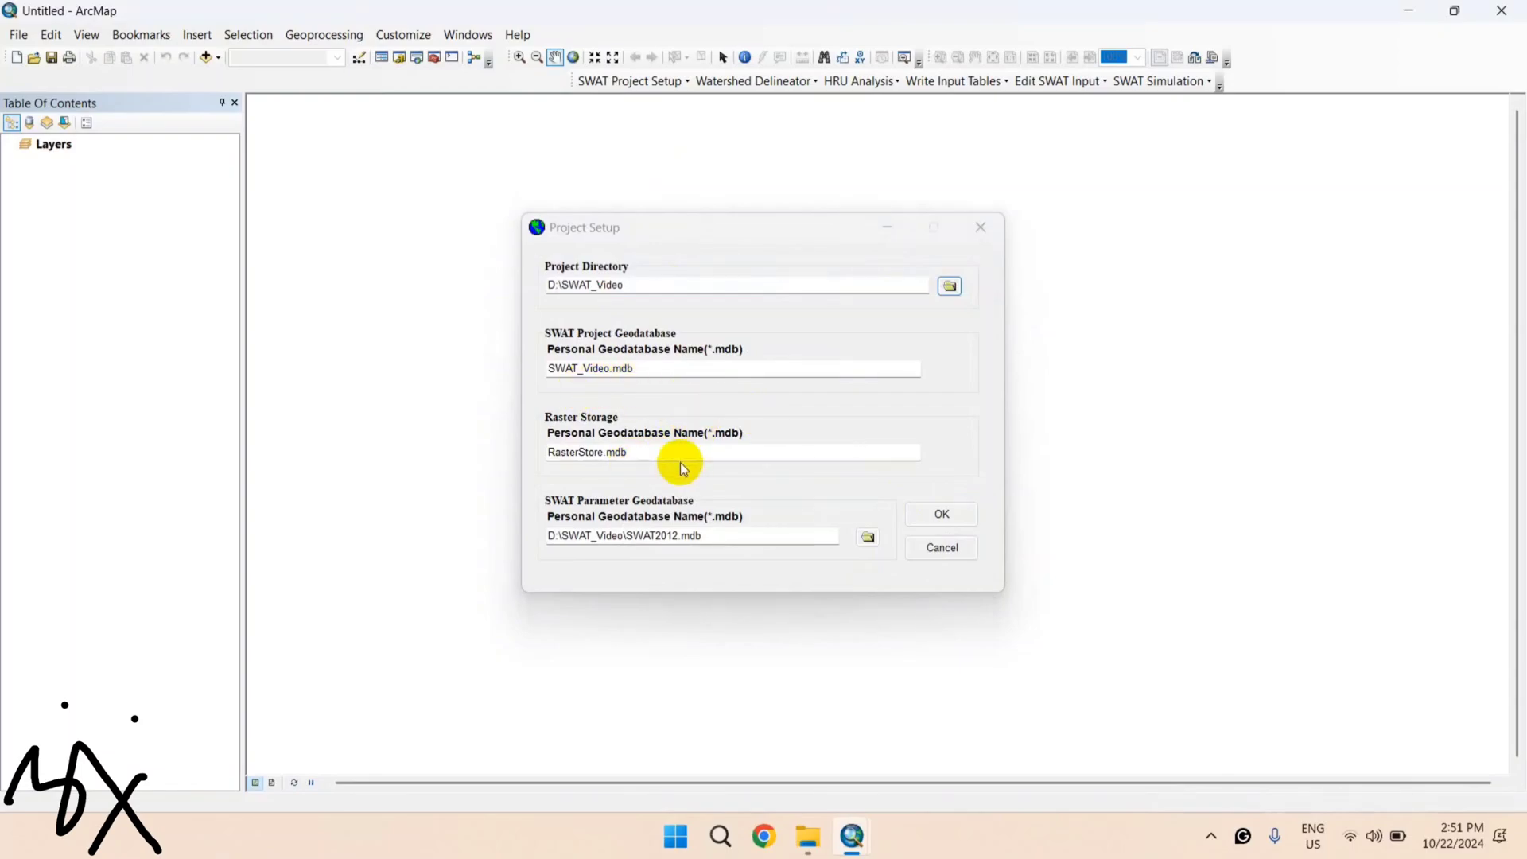
pyautogui.click(946, 516)
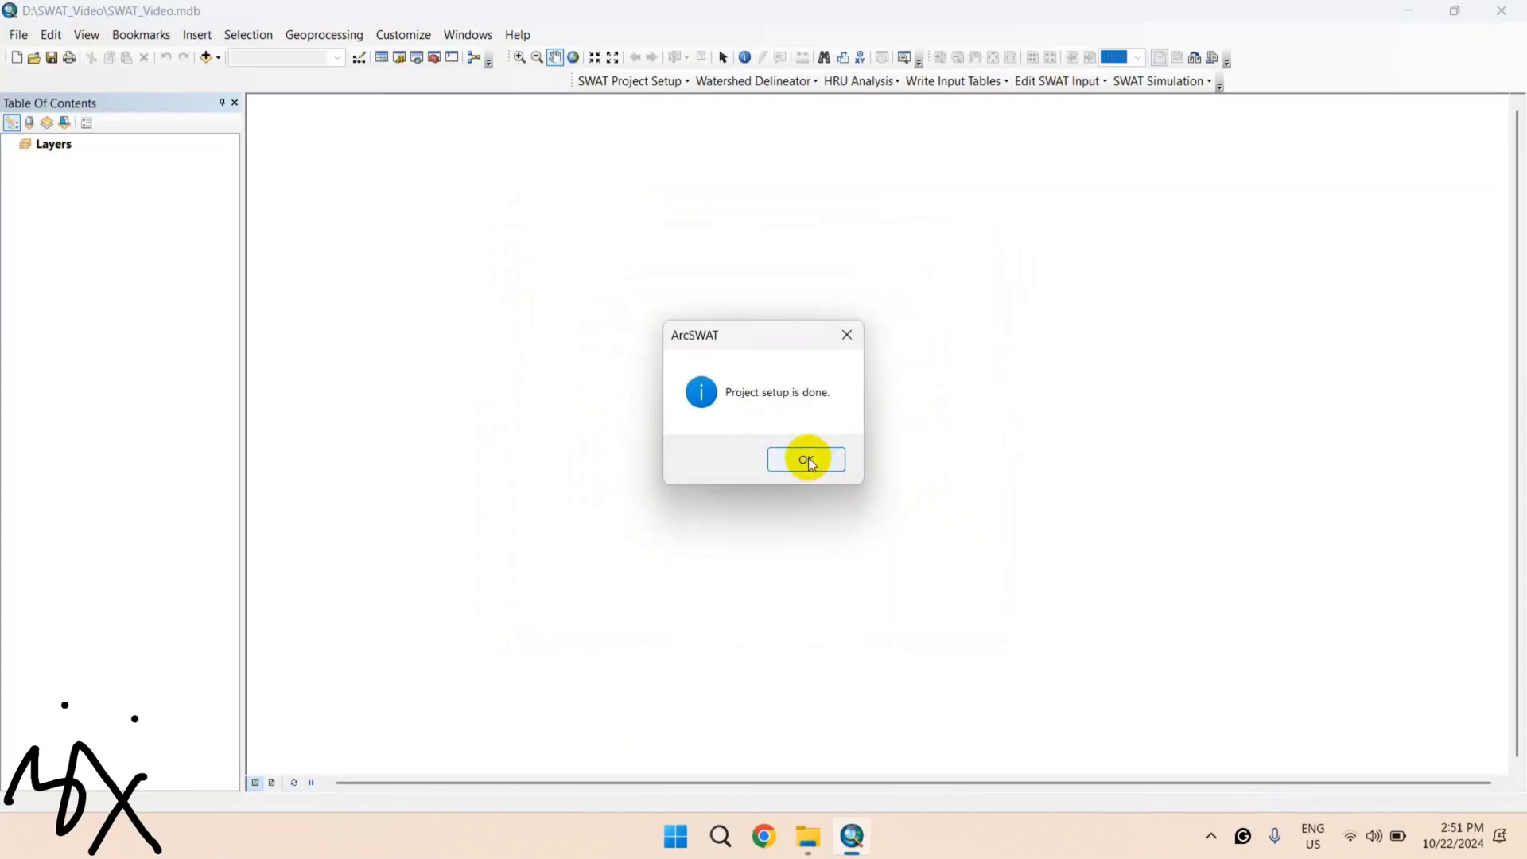
pyautogui.click(807, 460)
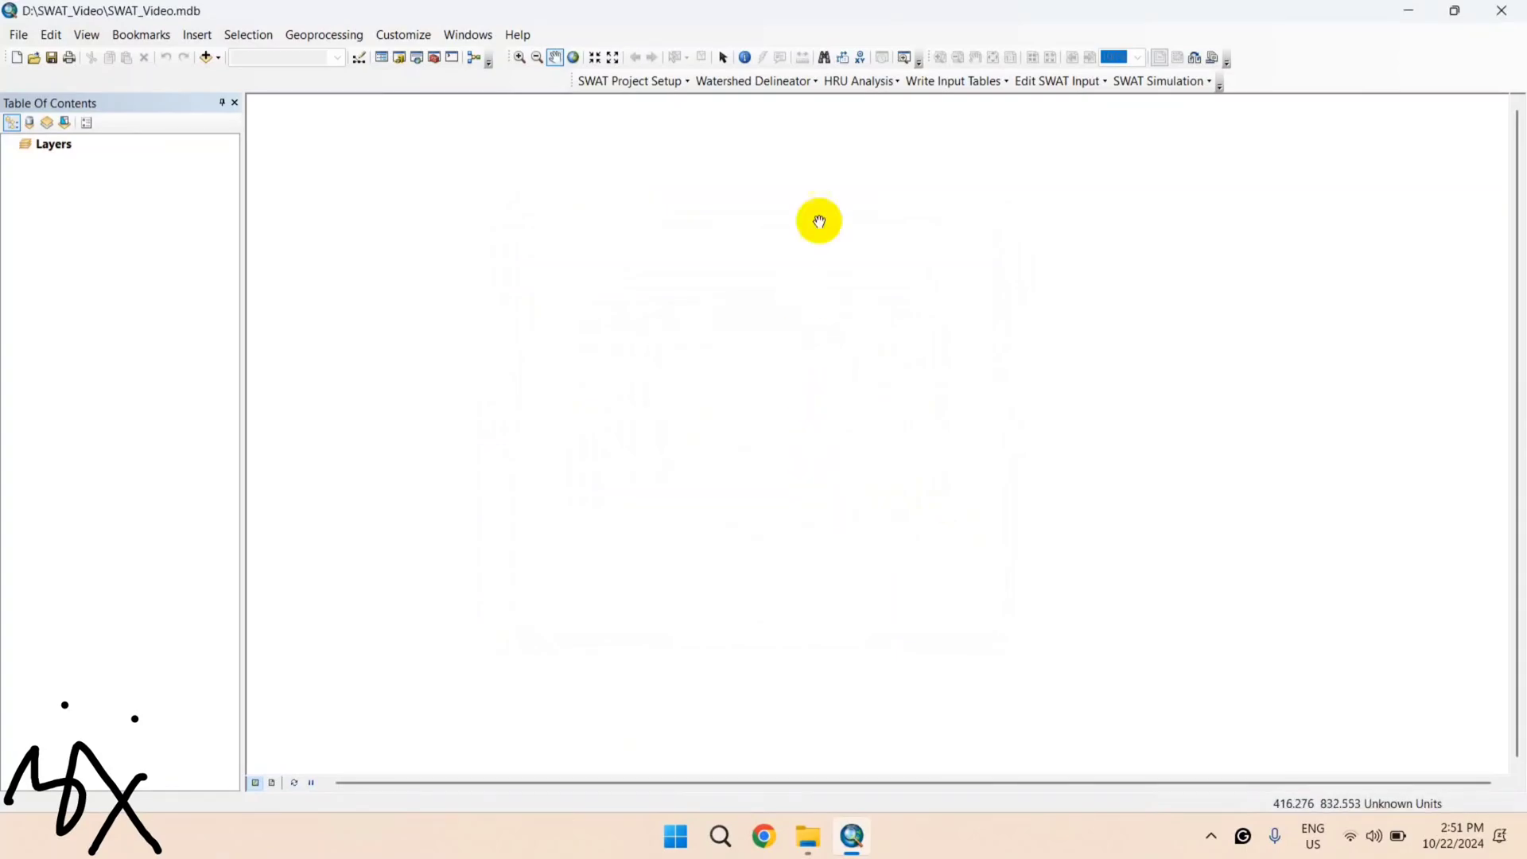
# Step: Launch Automatic Watershed Delineation and bring its window to the front
pyautogui.click(816, 82)
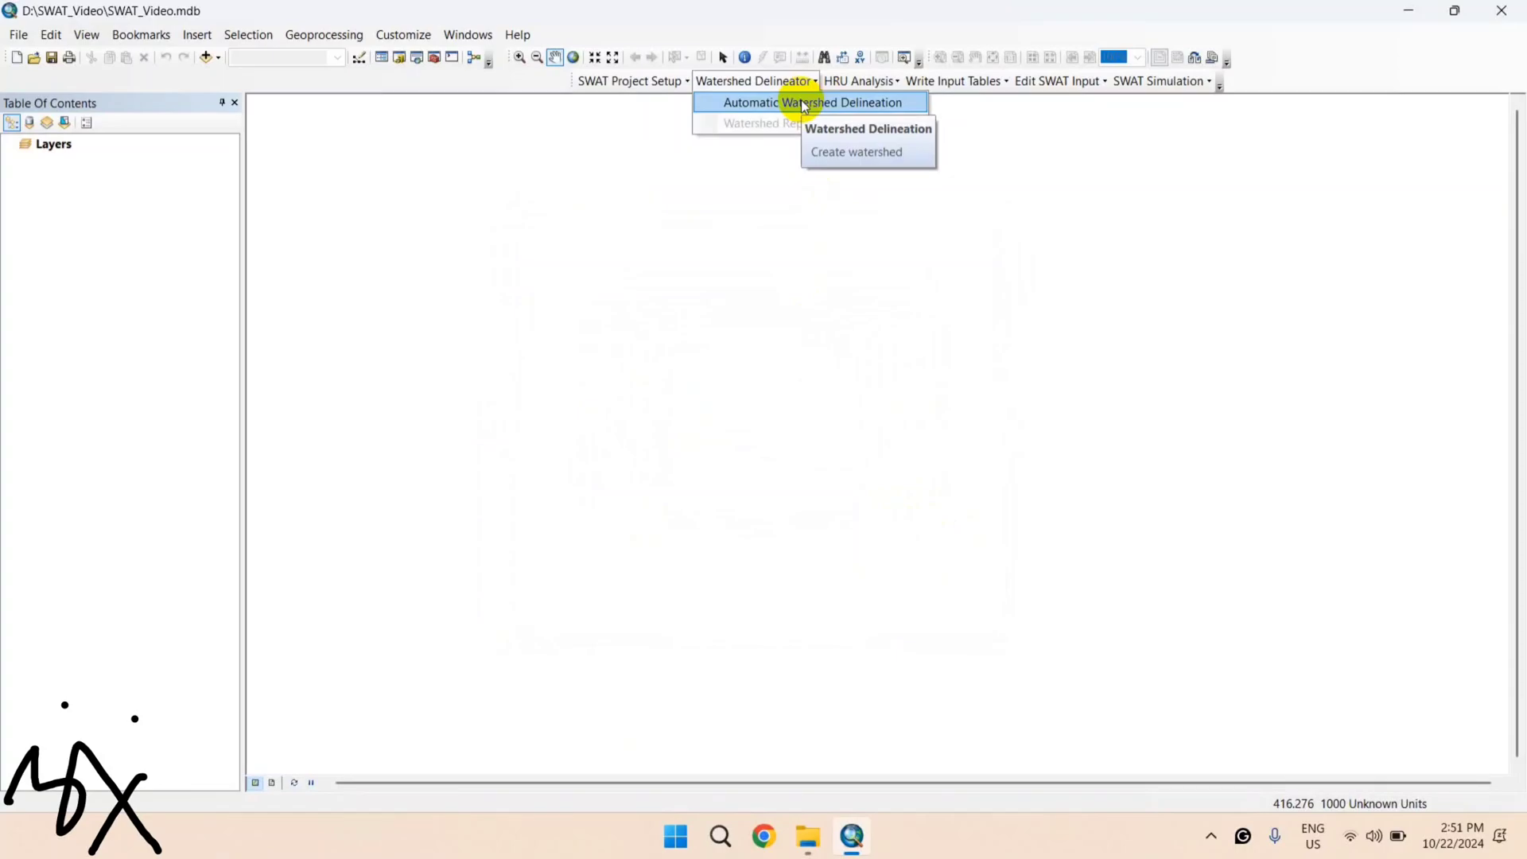
pyautogui.click(804, 104)
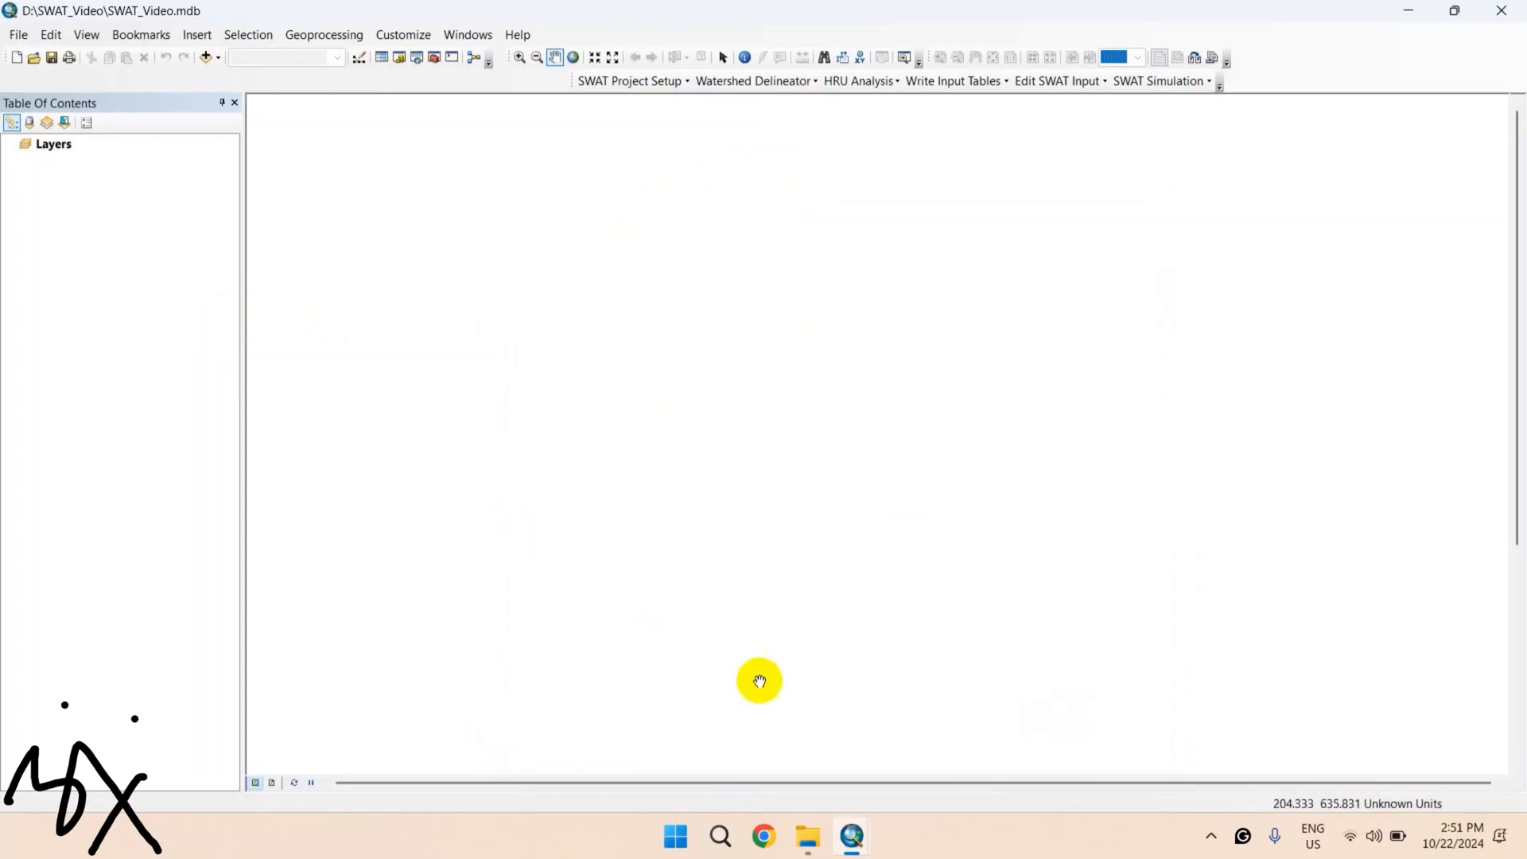
pyautogui.moveTo(860, 849)
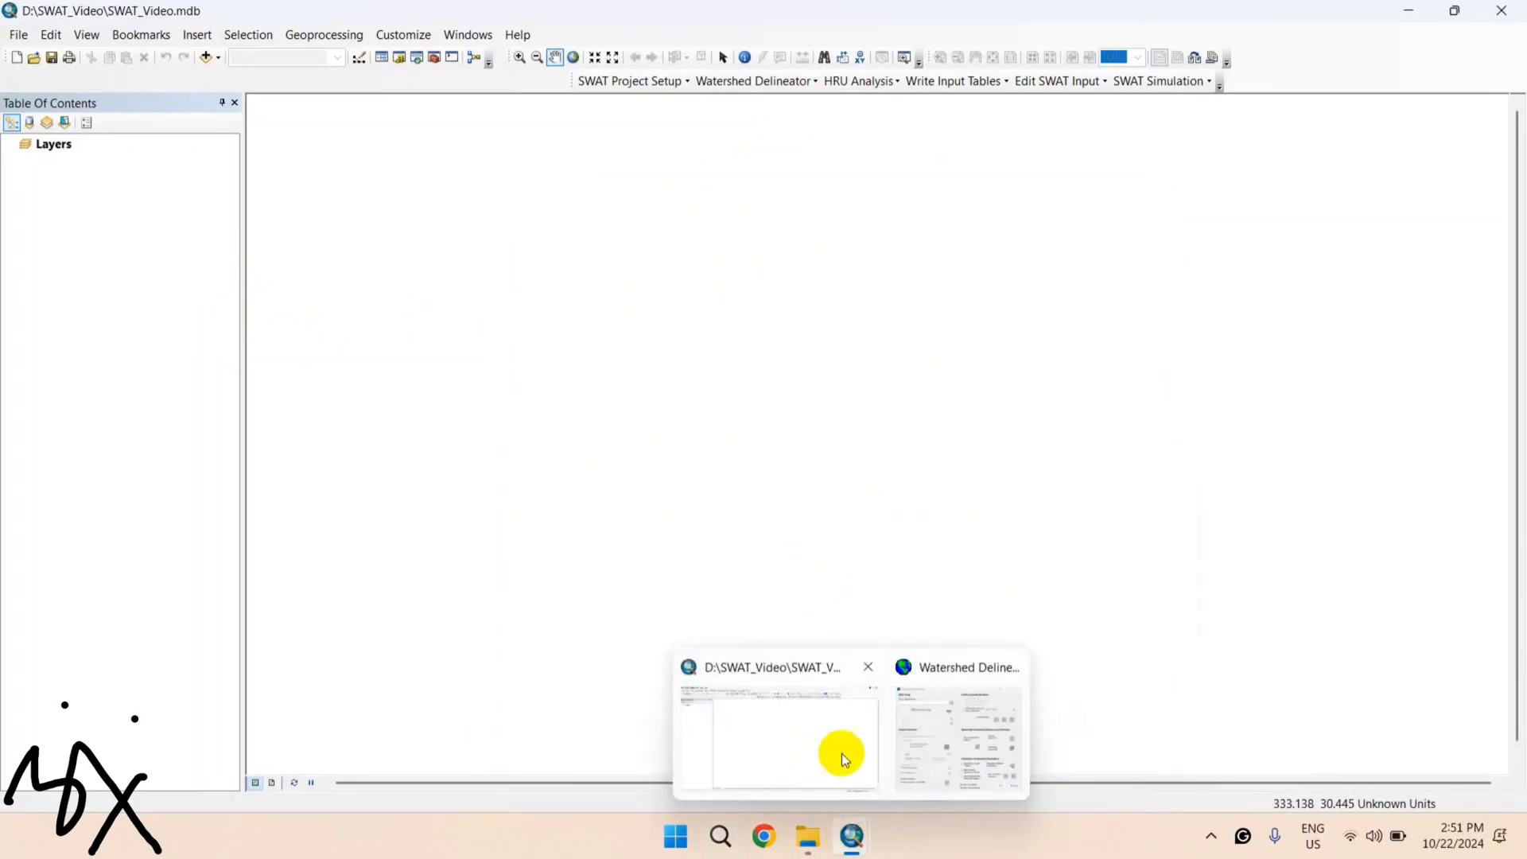
pyautogui.click(940, 742)
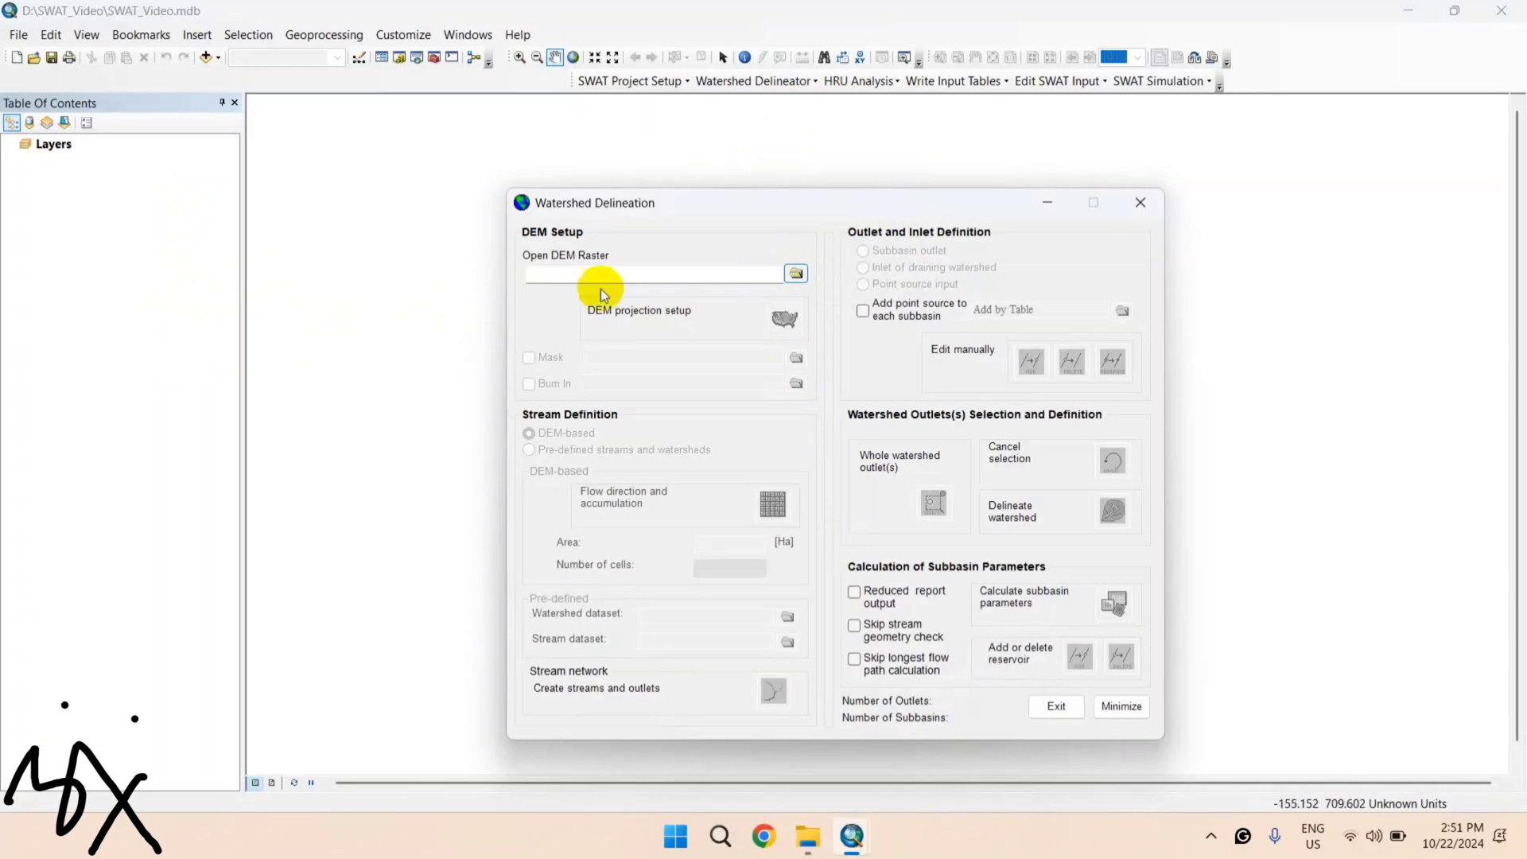
pyautogui.click(795, 275)
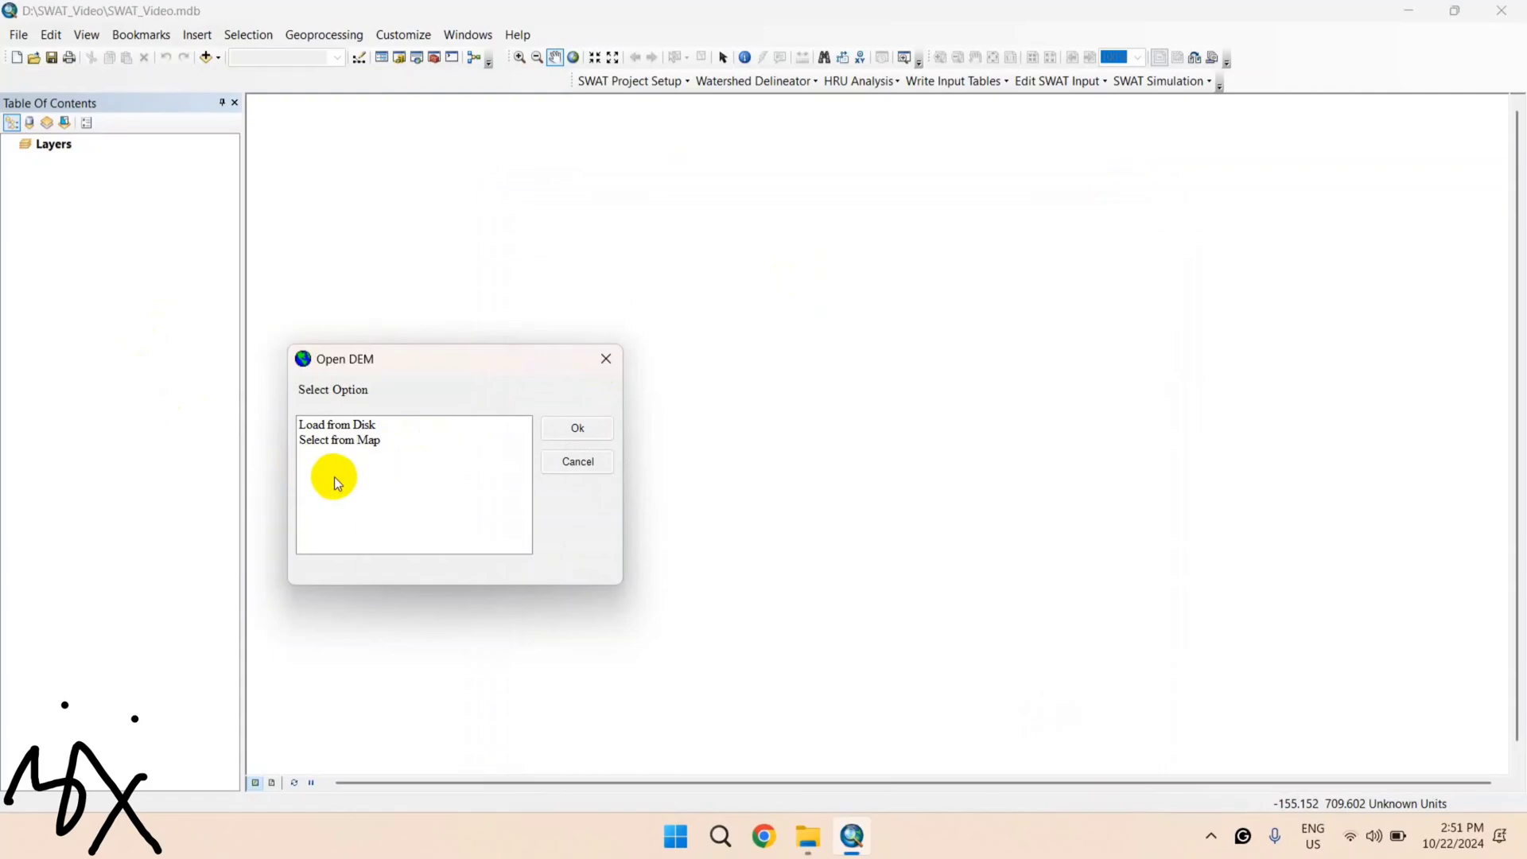
pyautogui.click(340, 428)
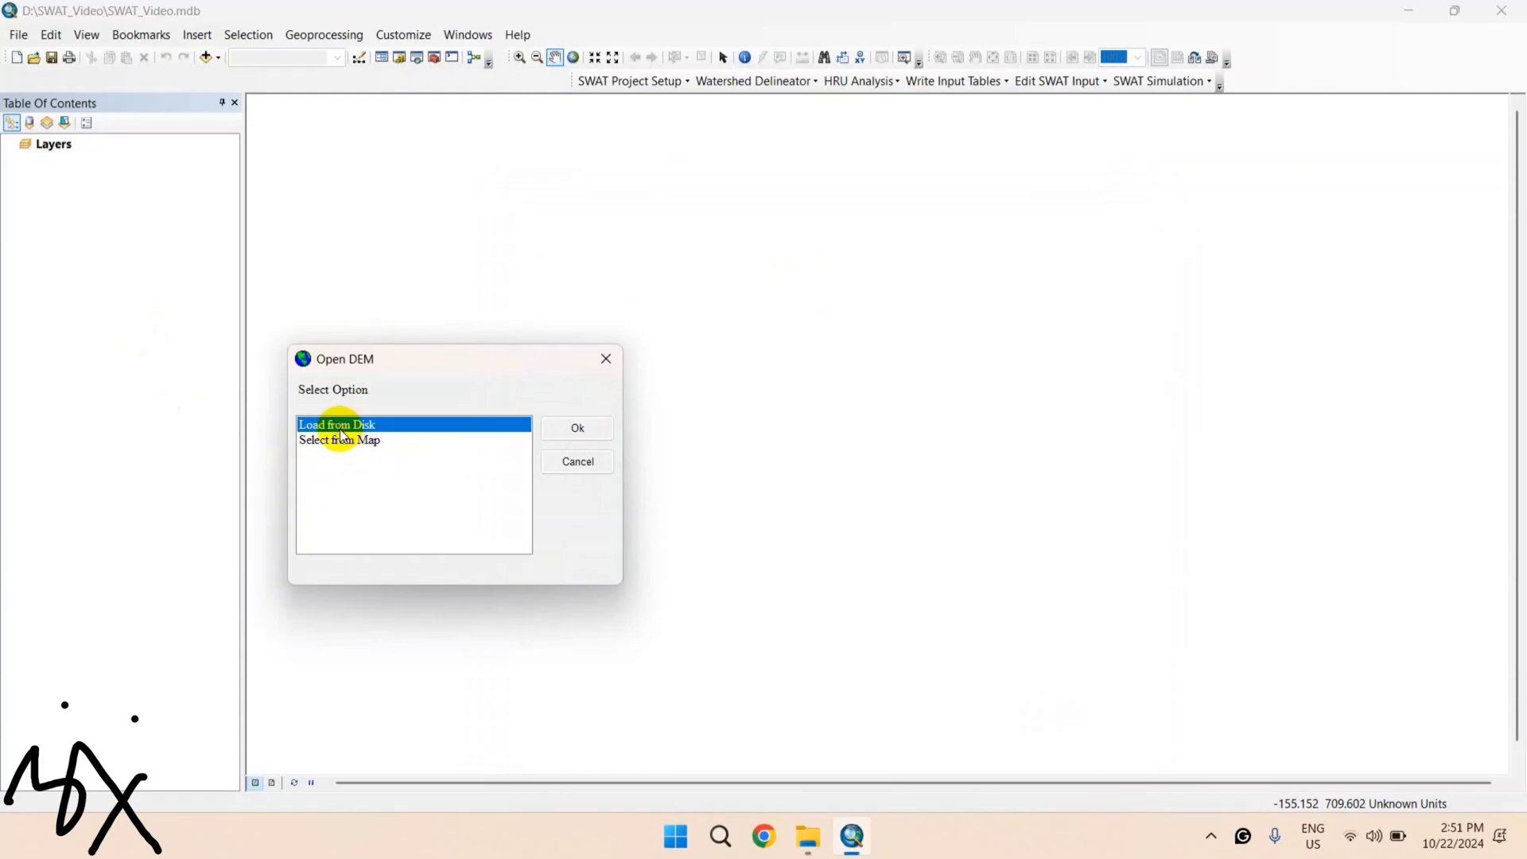
pyautogui.click(579, 428)
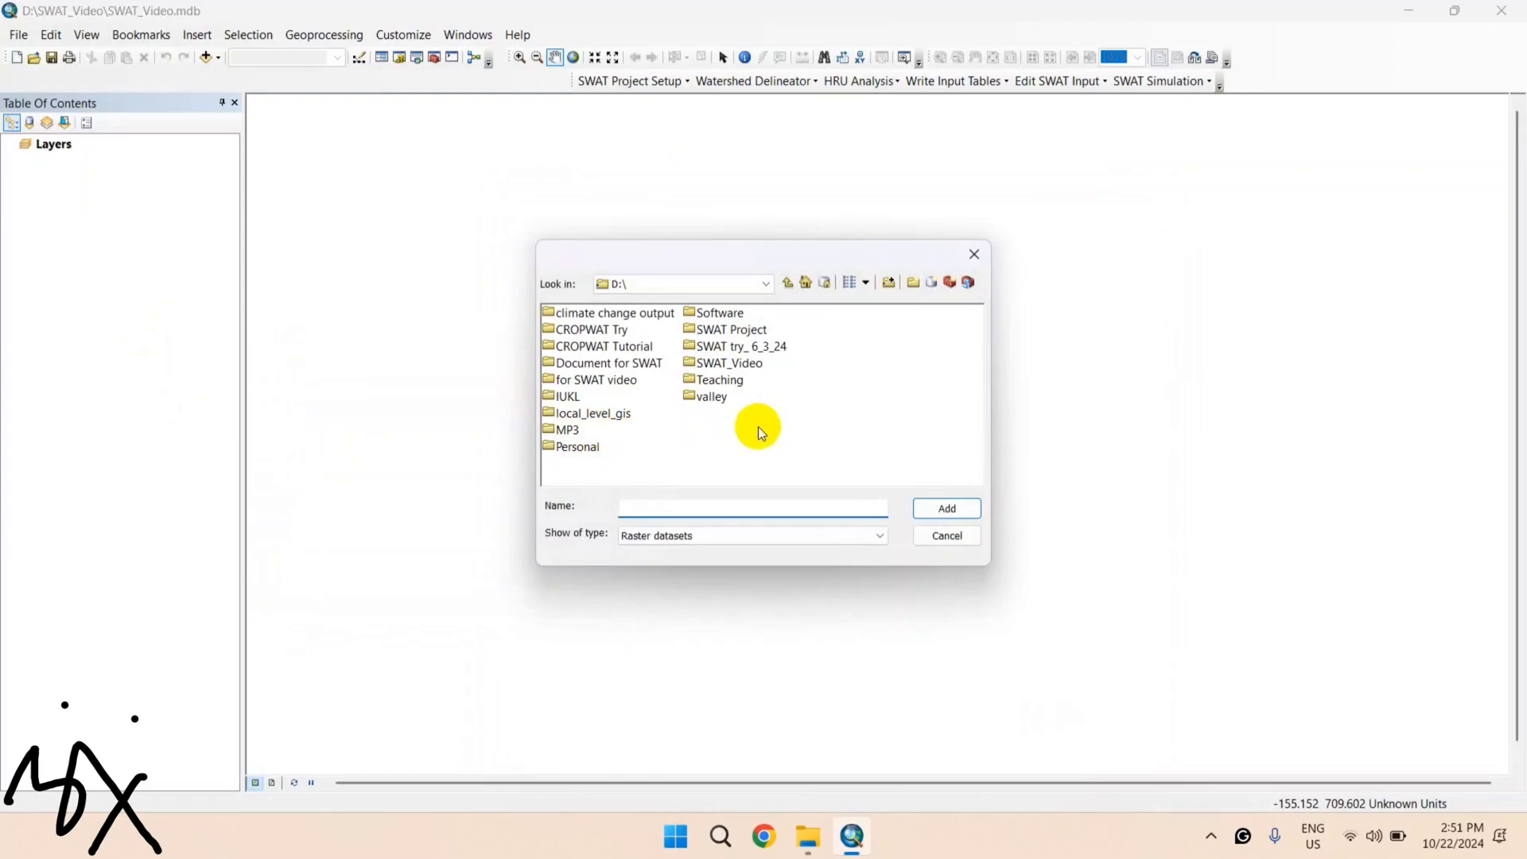
pyautogui.doubleClick(614, 380)
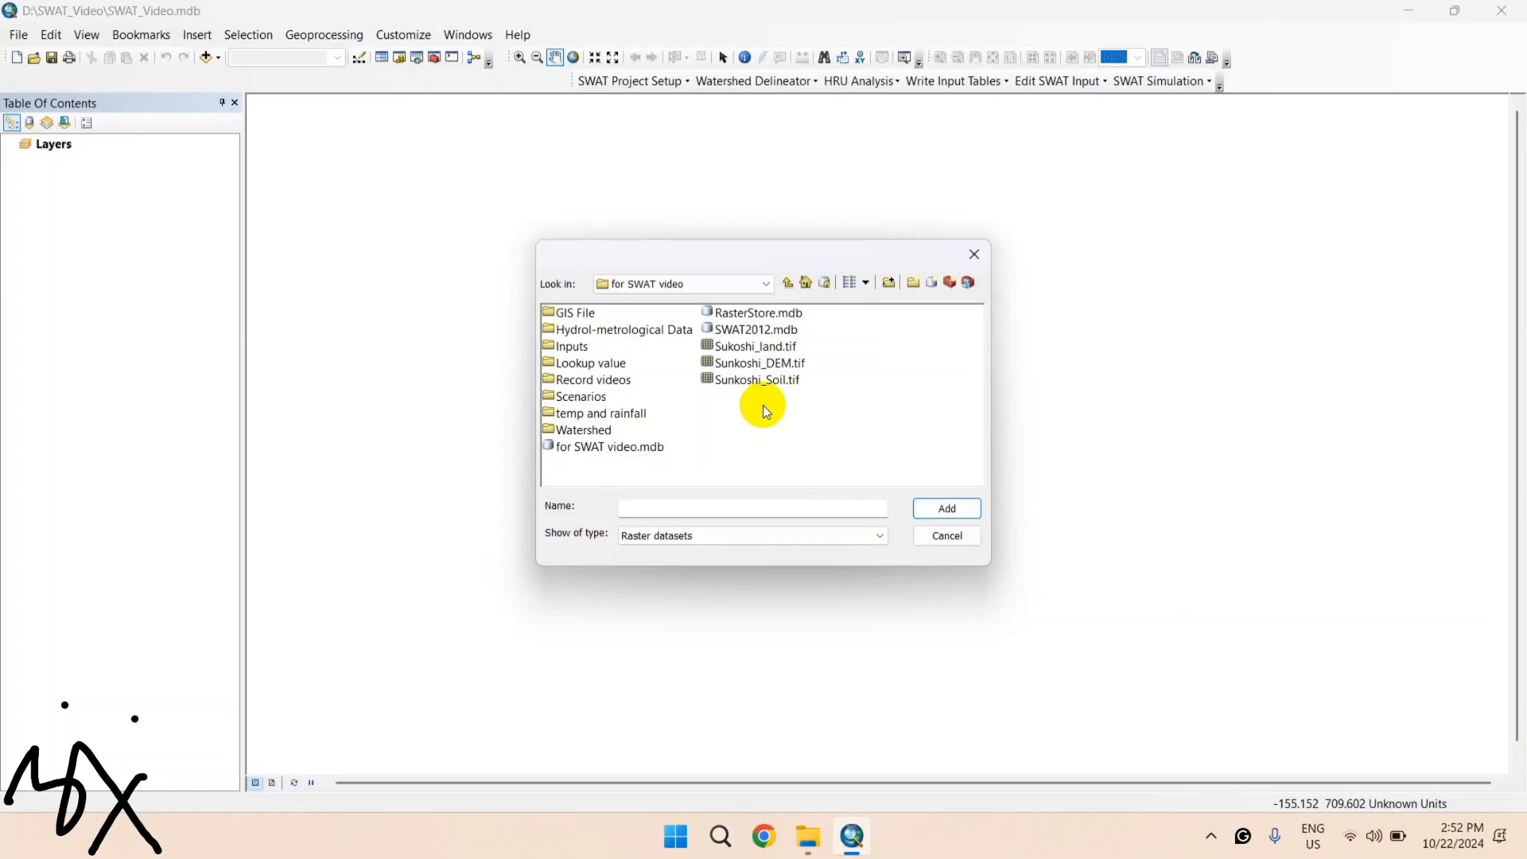
pyautogui.click(939, 536)
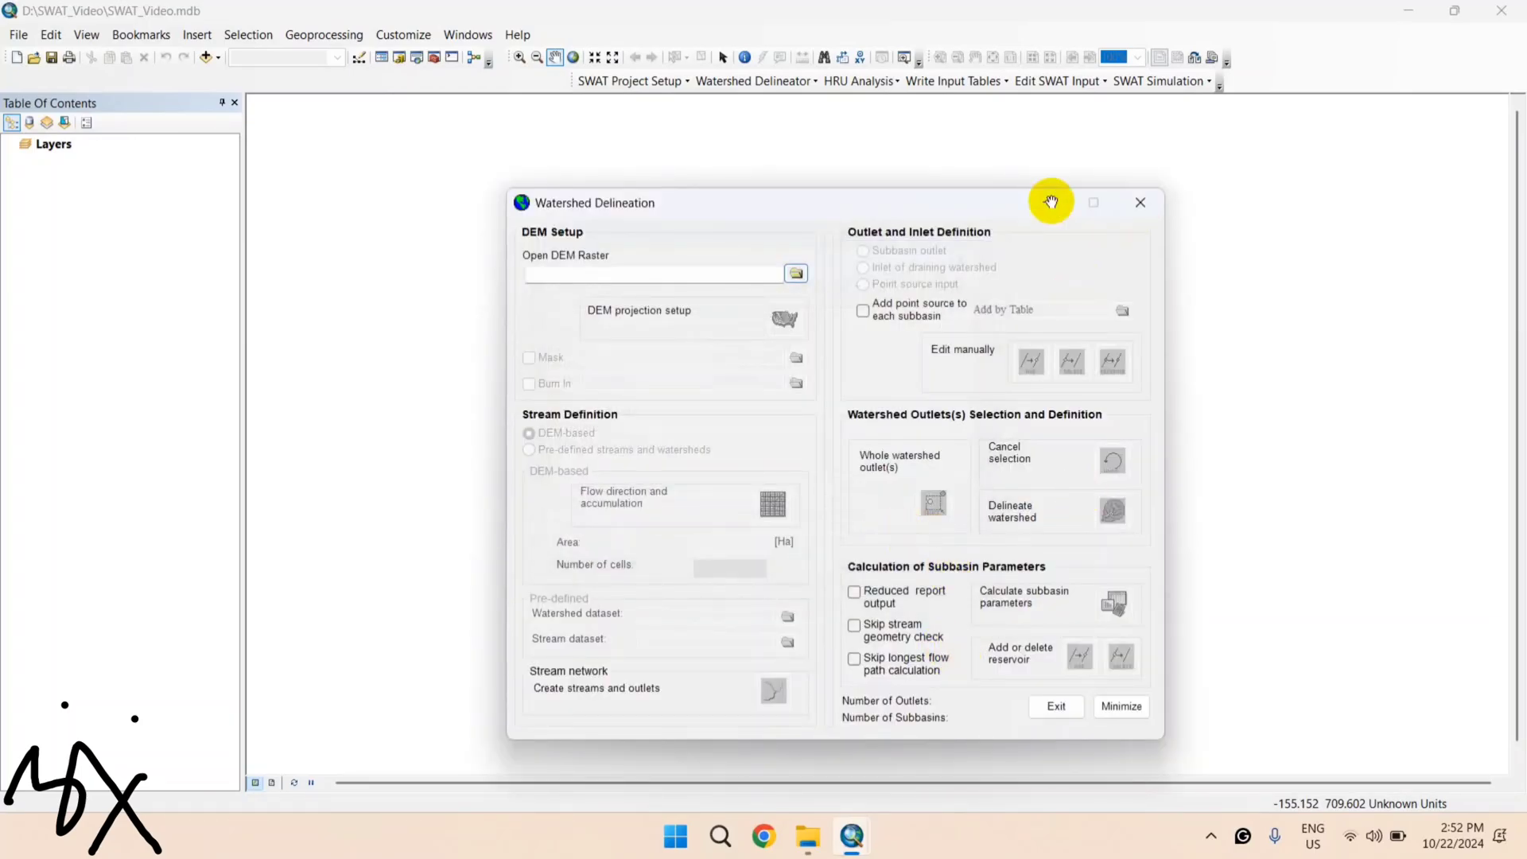
# Step: Add the Sunkoshi_Soil.tif and Sunkoshi_DEM.tif rasters from the "for SWAT video" folder to the map
pyautogui.click(337, 109)
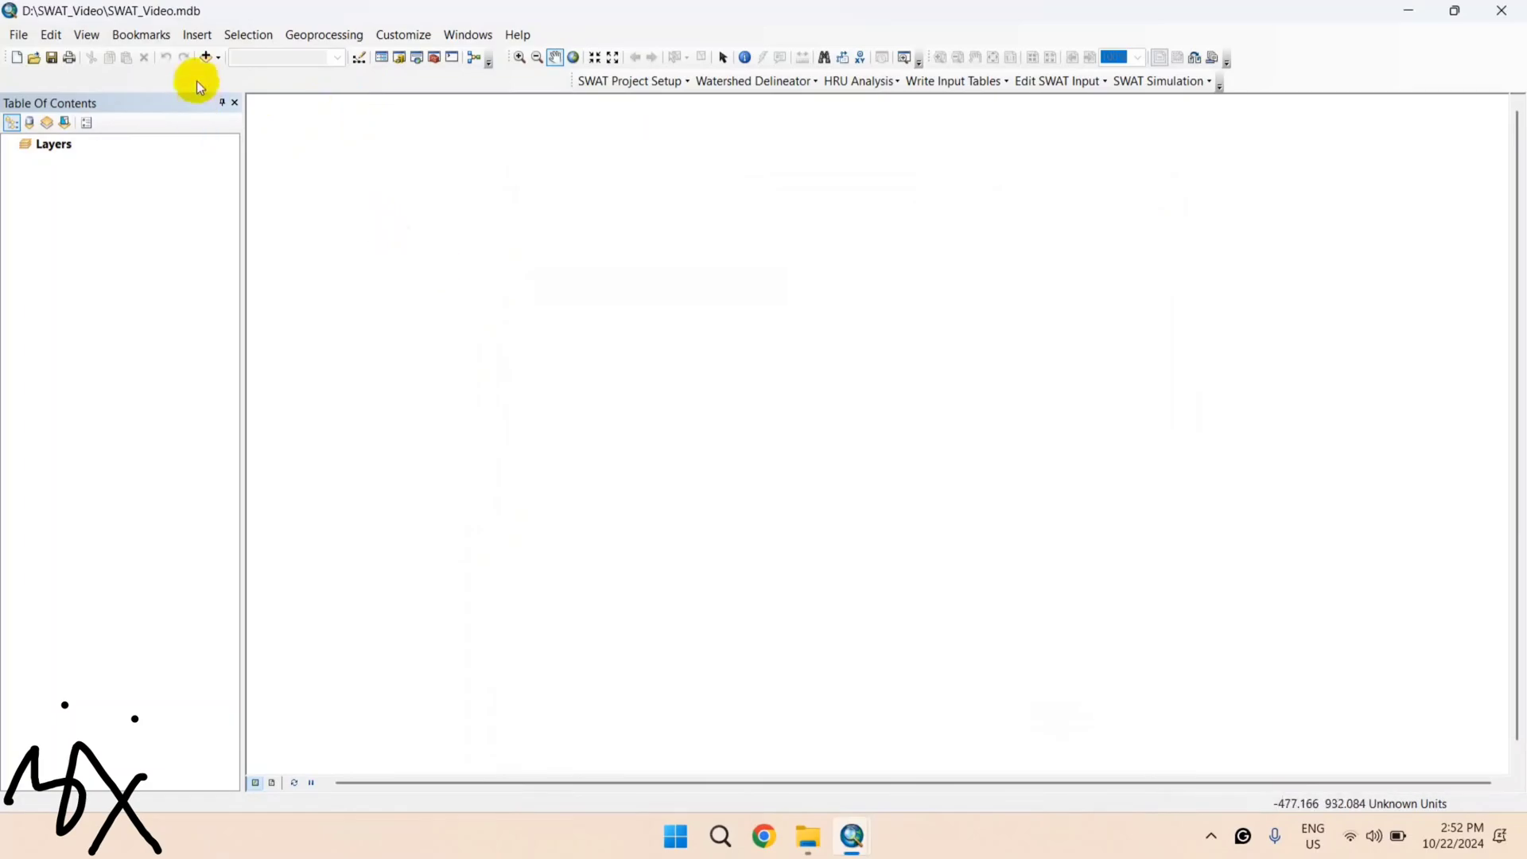
pyautogui.click(205, 56)
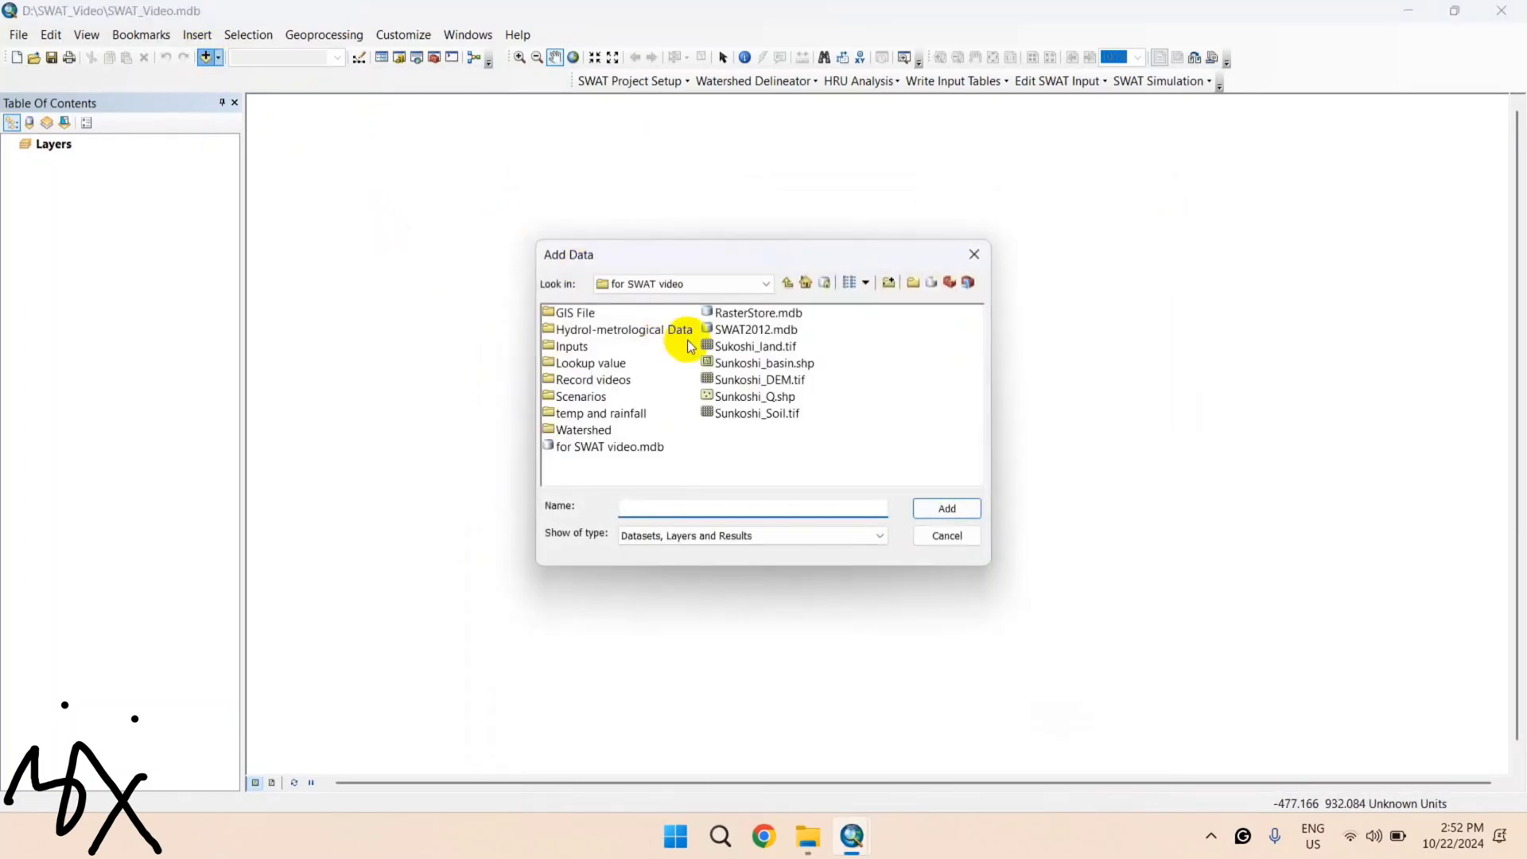
pyautogui.click(737, 424)
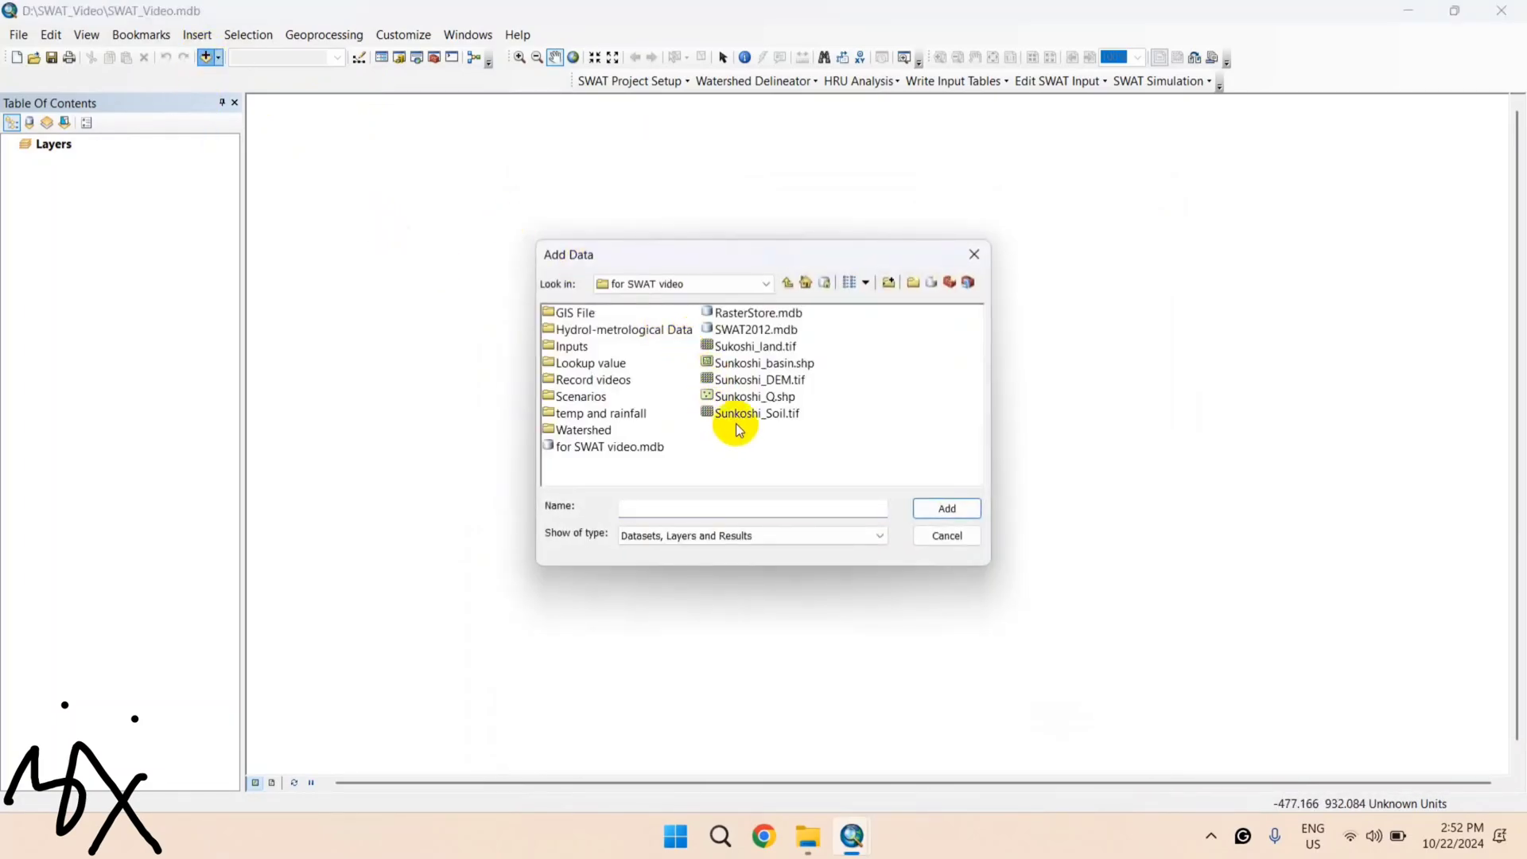
pyautogui.keyDown('ctrl'); pyautogui.click(747, 380); pyautogui.keyUp('ctrl')
pyautogui.press('Return')
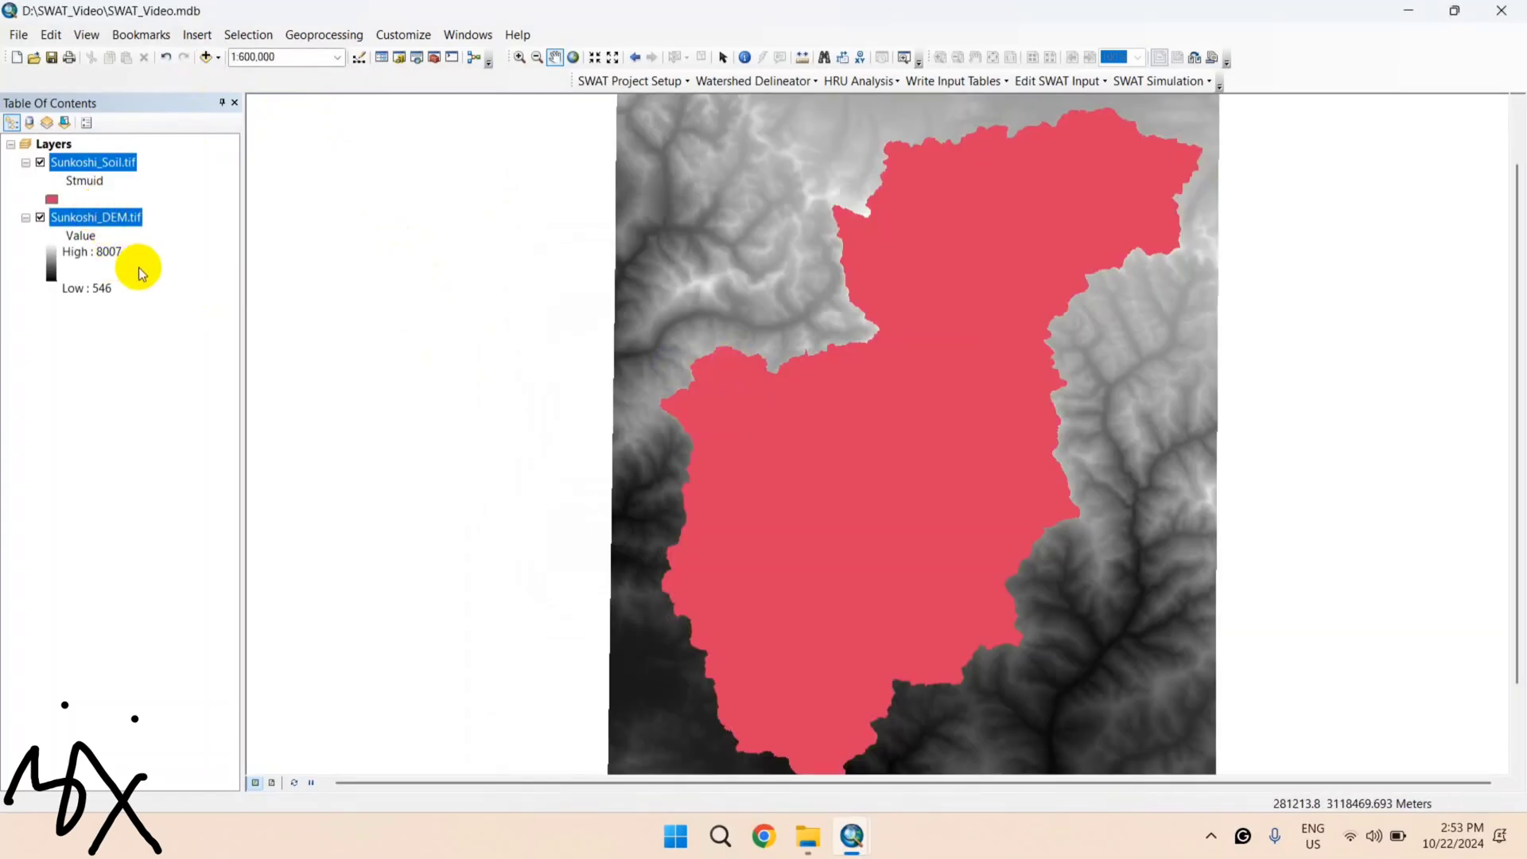
# Step: Check the layer properties of the Sunkoshi_DEM.tif raster and close them without changes
pyautogui.rightClick(119, 223)
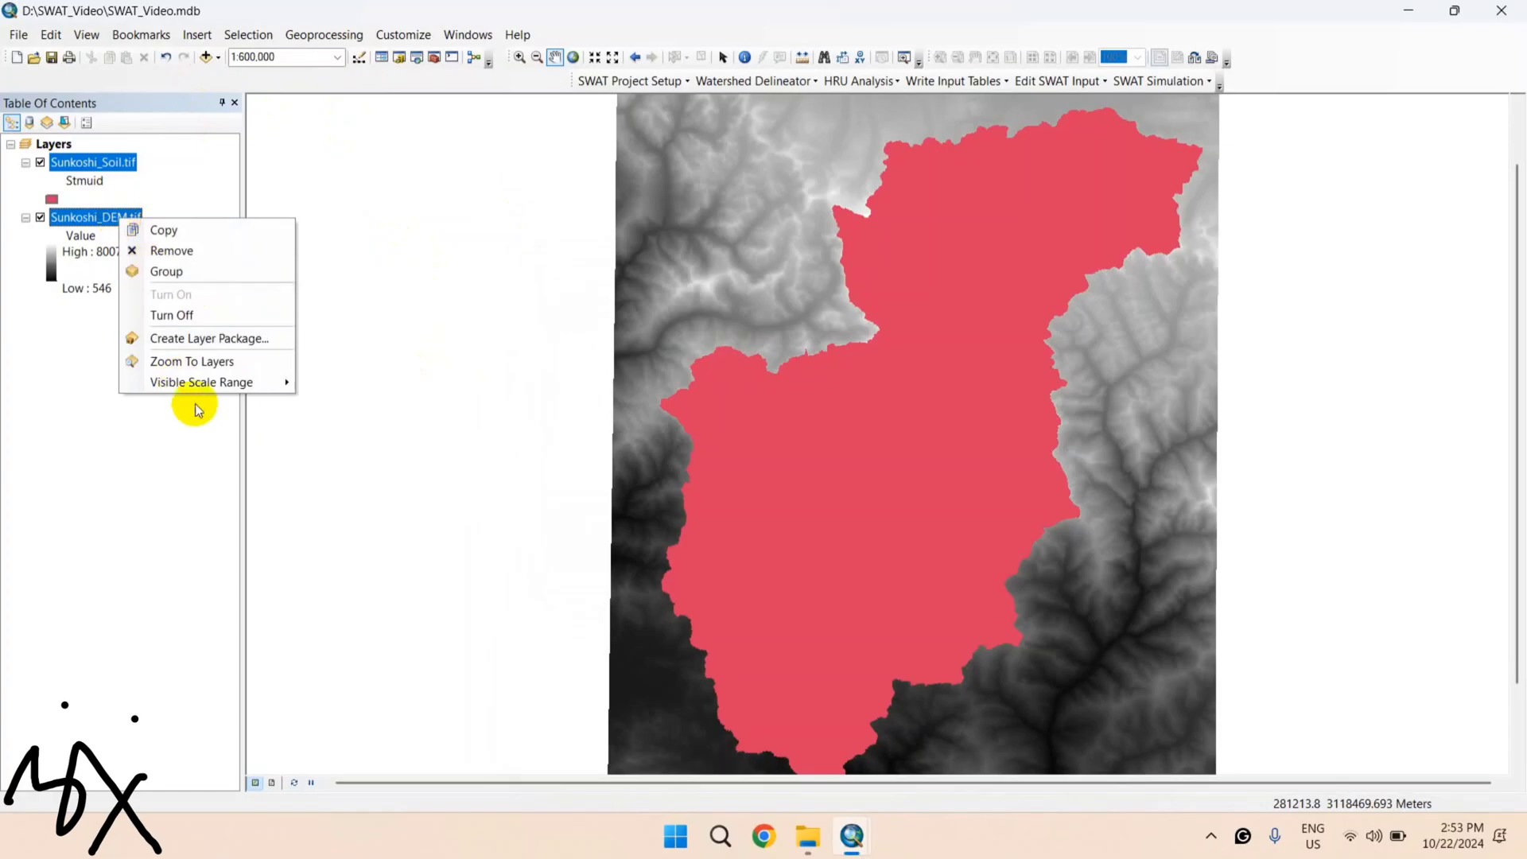
pyautogui.click(166, 437)
pyautogui.doubleClick(116, 221)
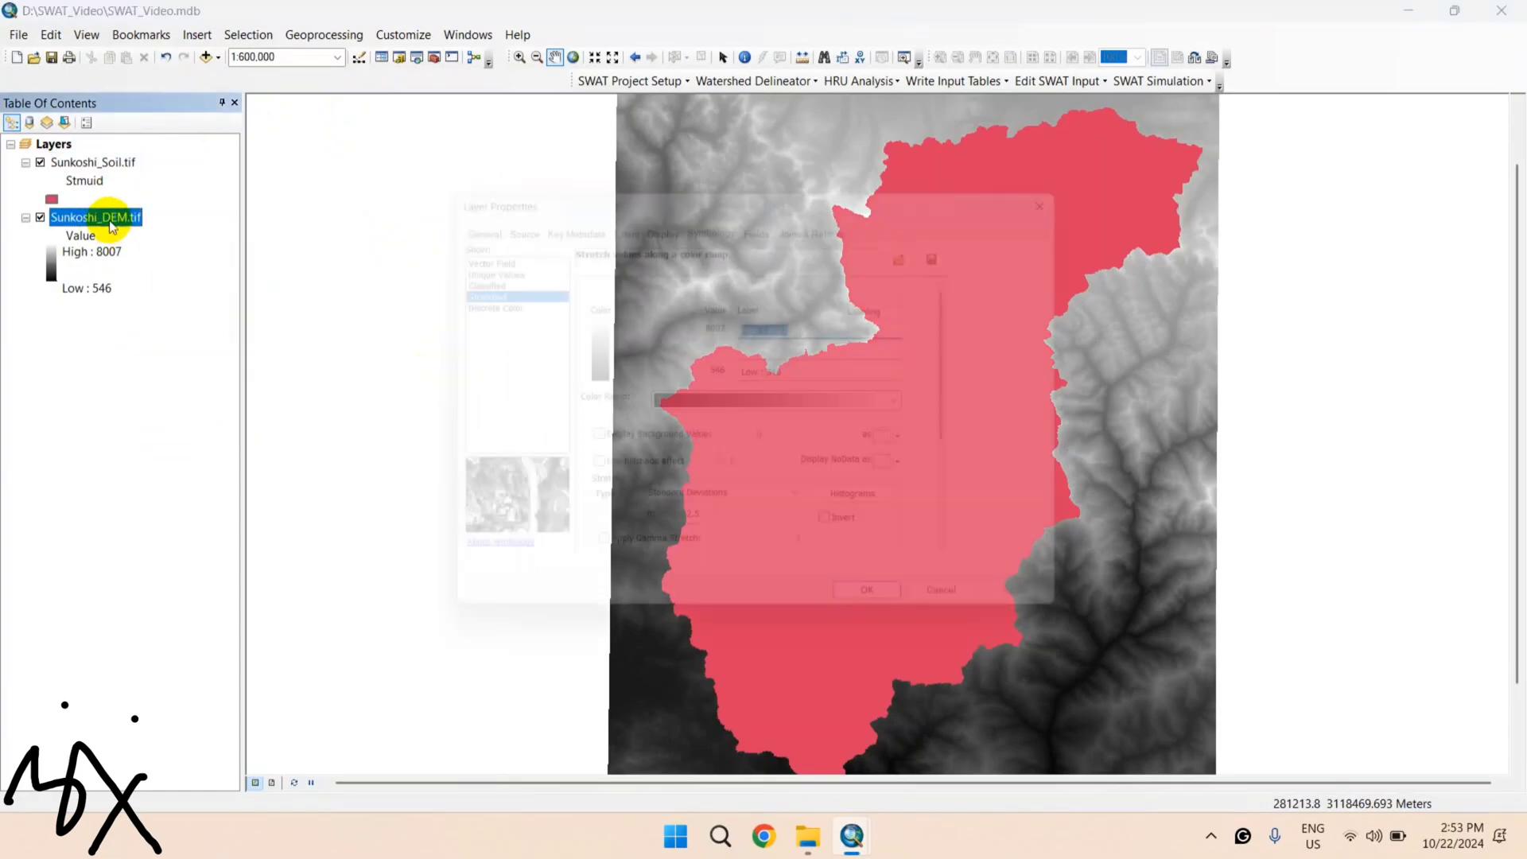
pyautogui.click(975, 623)
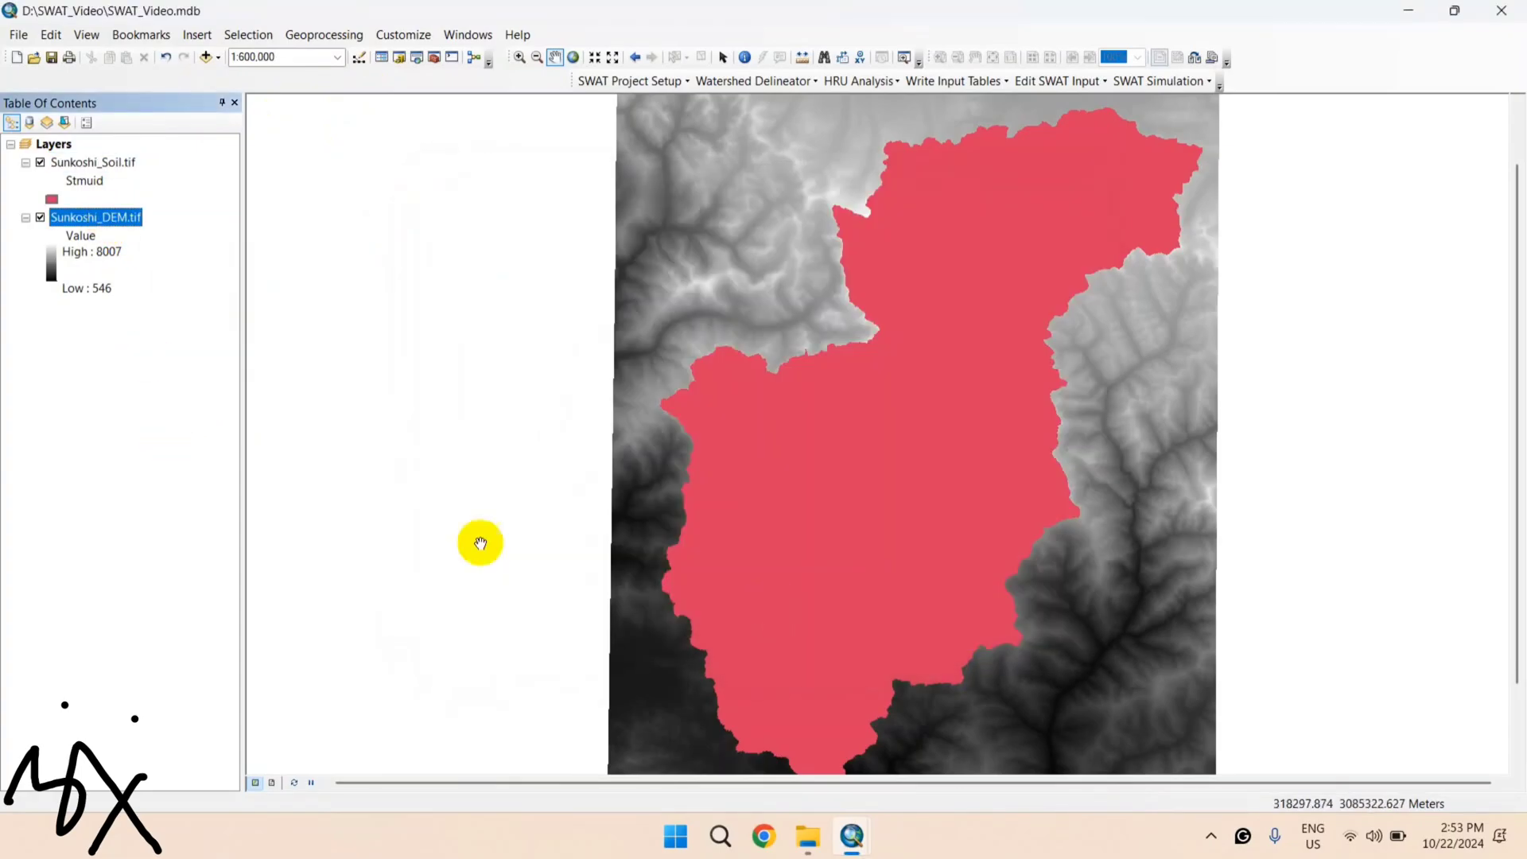
# Step: Check the source information and spatial reference of the Sunkoshi_Soil.tif layer and close its properties without changes
pyautogui.click(99, 165)
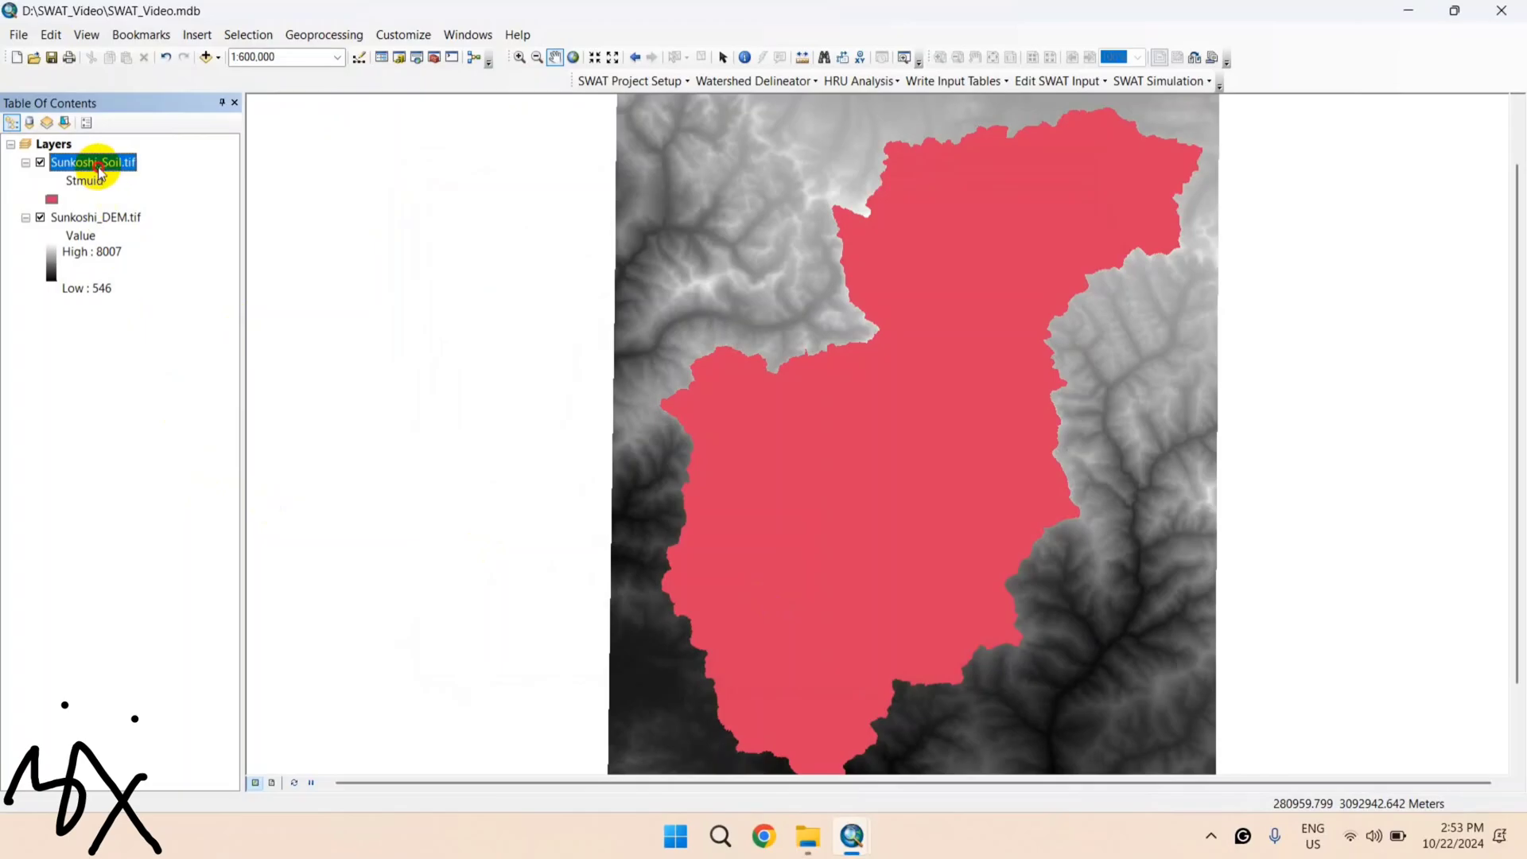
pyautogui.rightClick(99, 167)
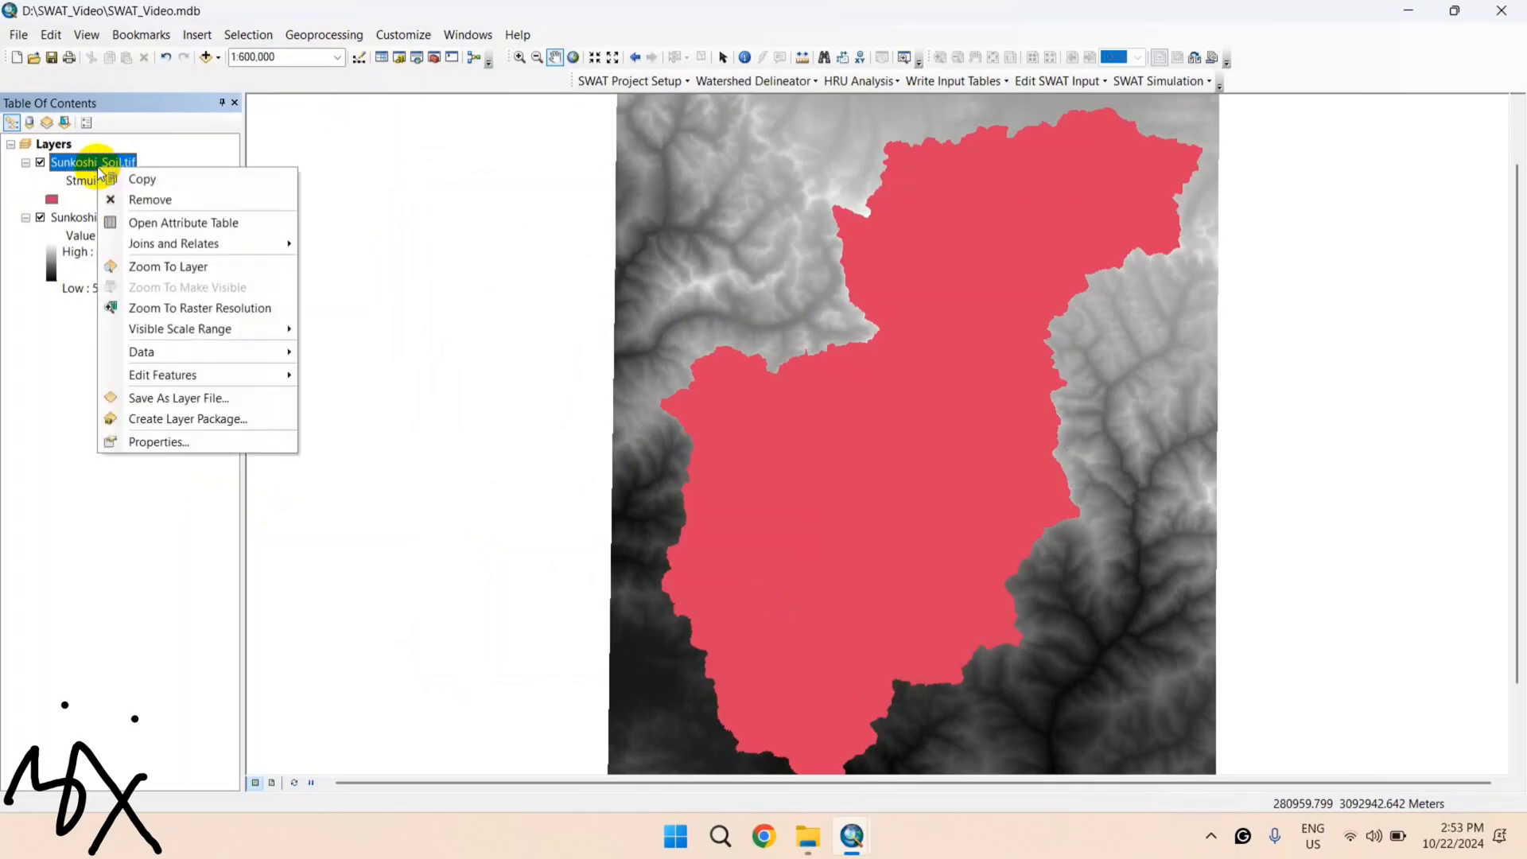
pyautogui.click(170, 445)
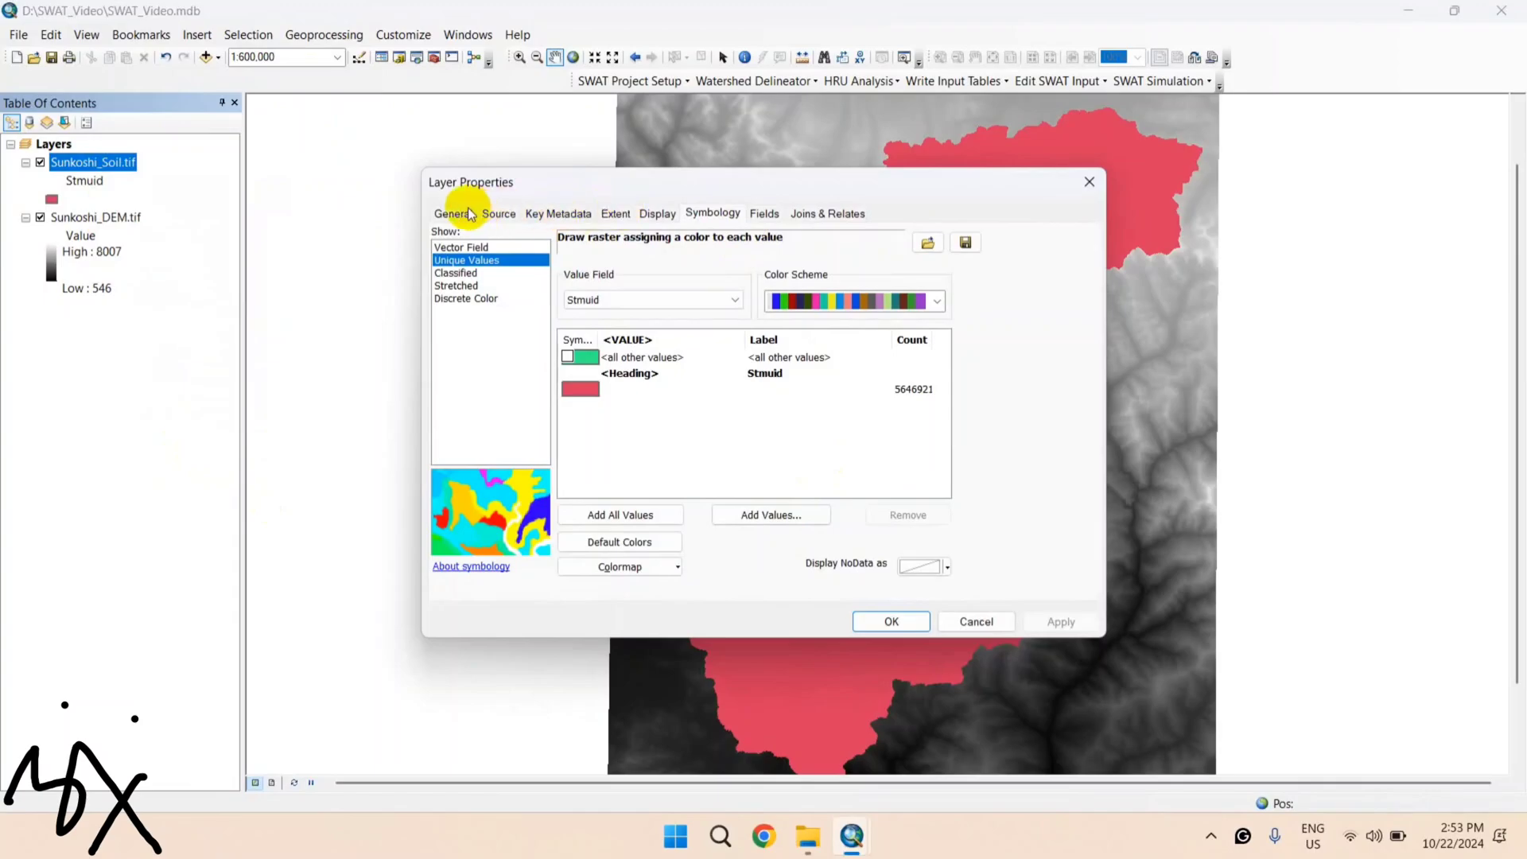
pyautogui.click(504, 219)
pyautogui.scroll(-3, 676, 348)
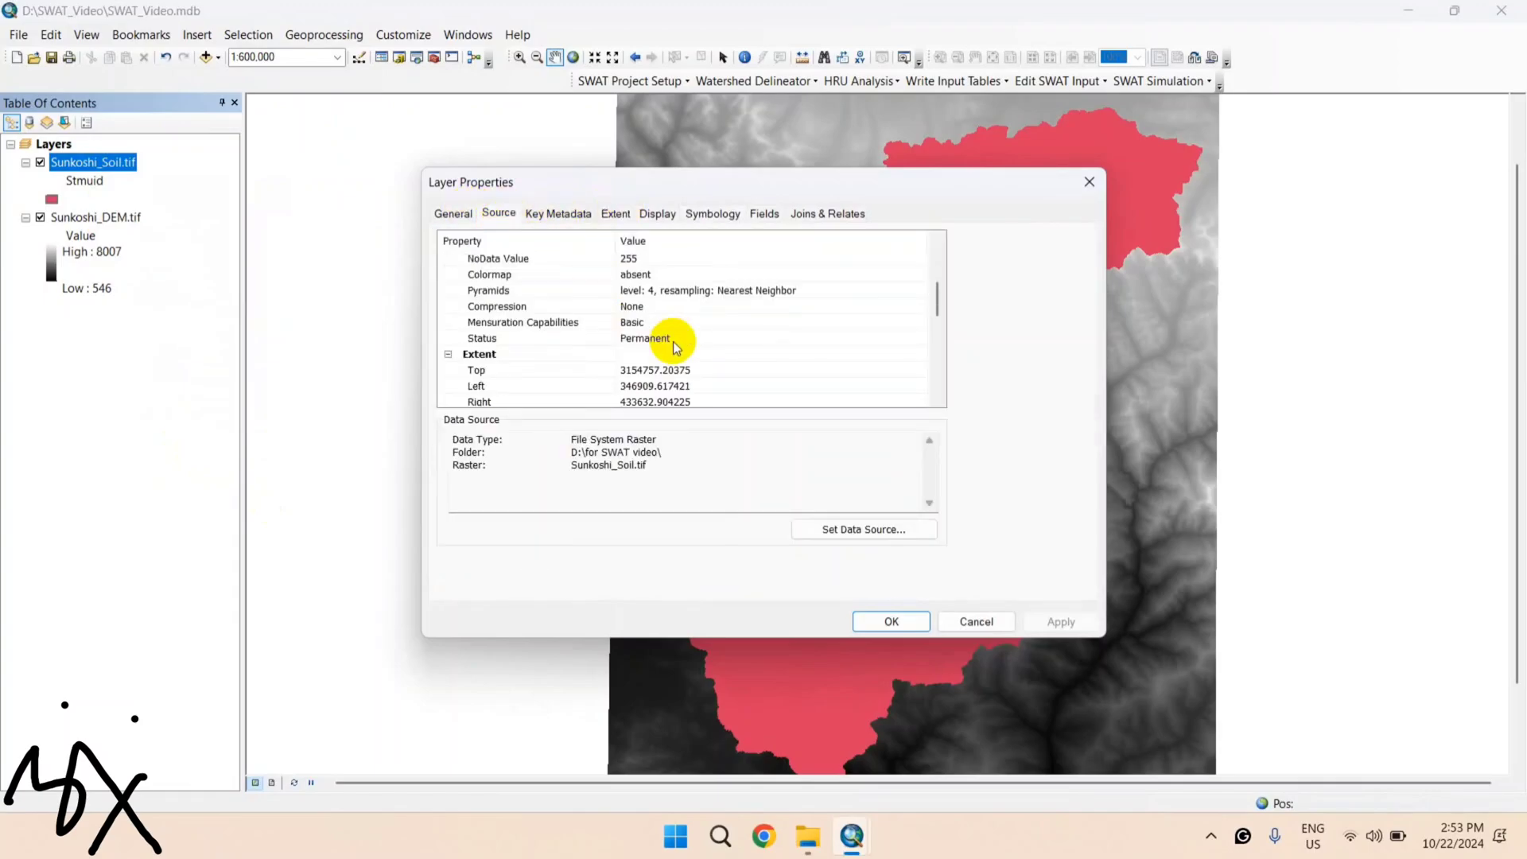
pyautogui.scroll(-2, 676, 347)
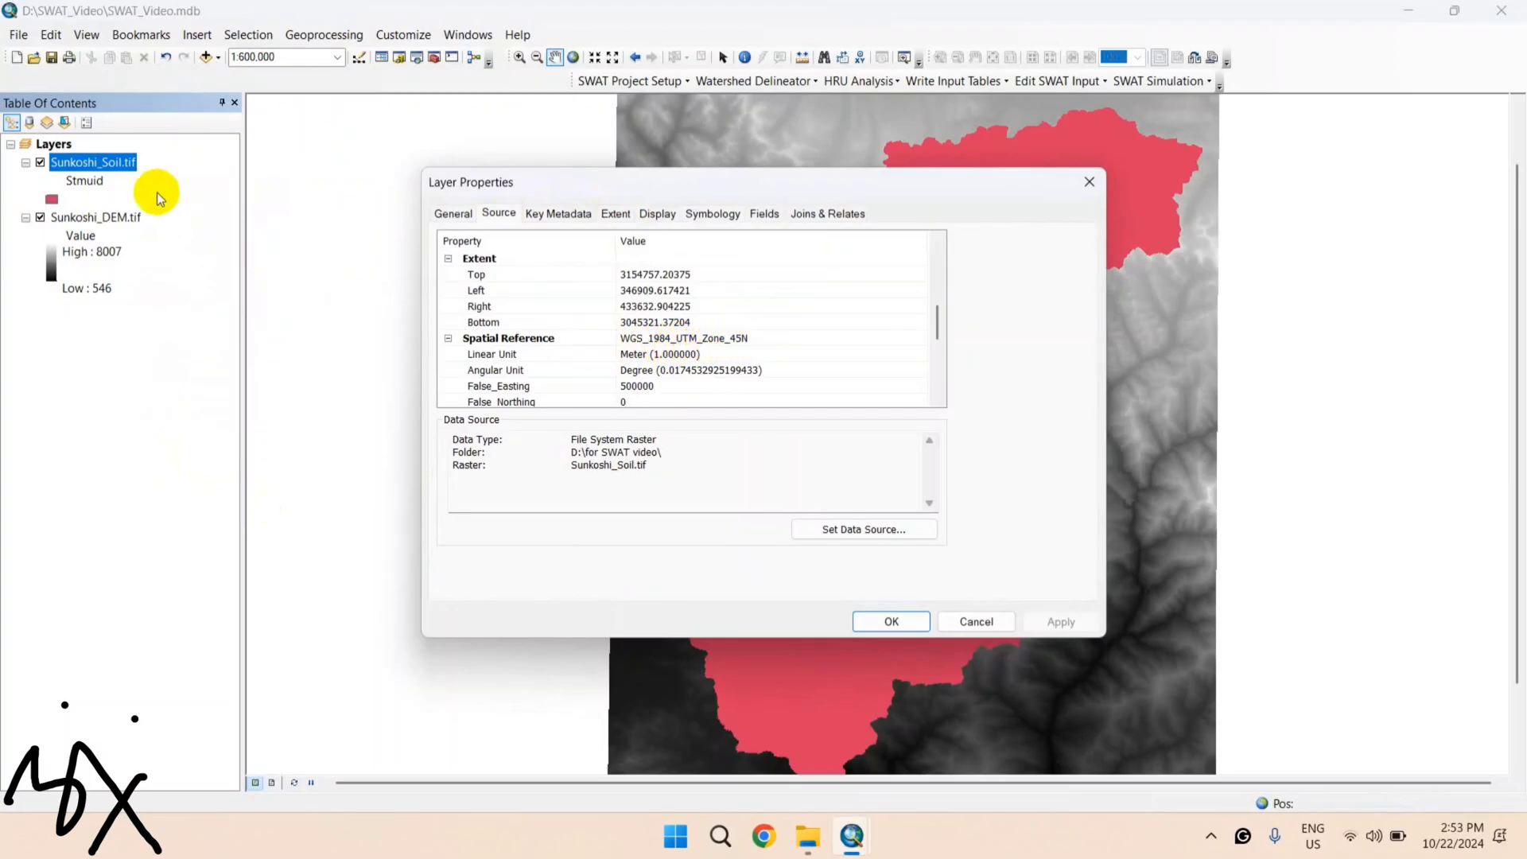
pyautogui.click(975, 621)
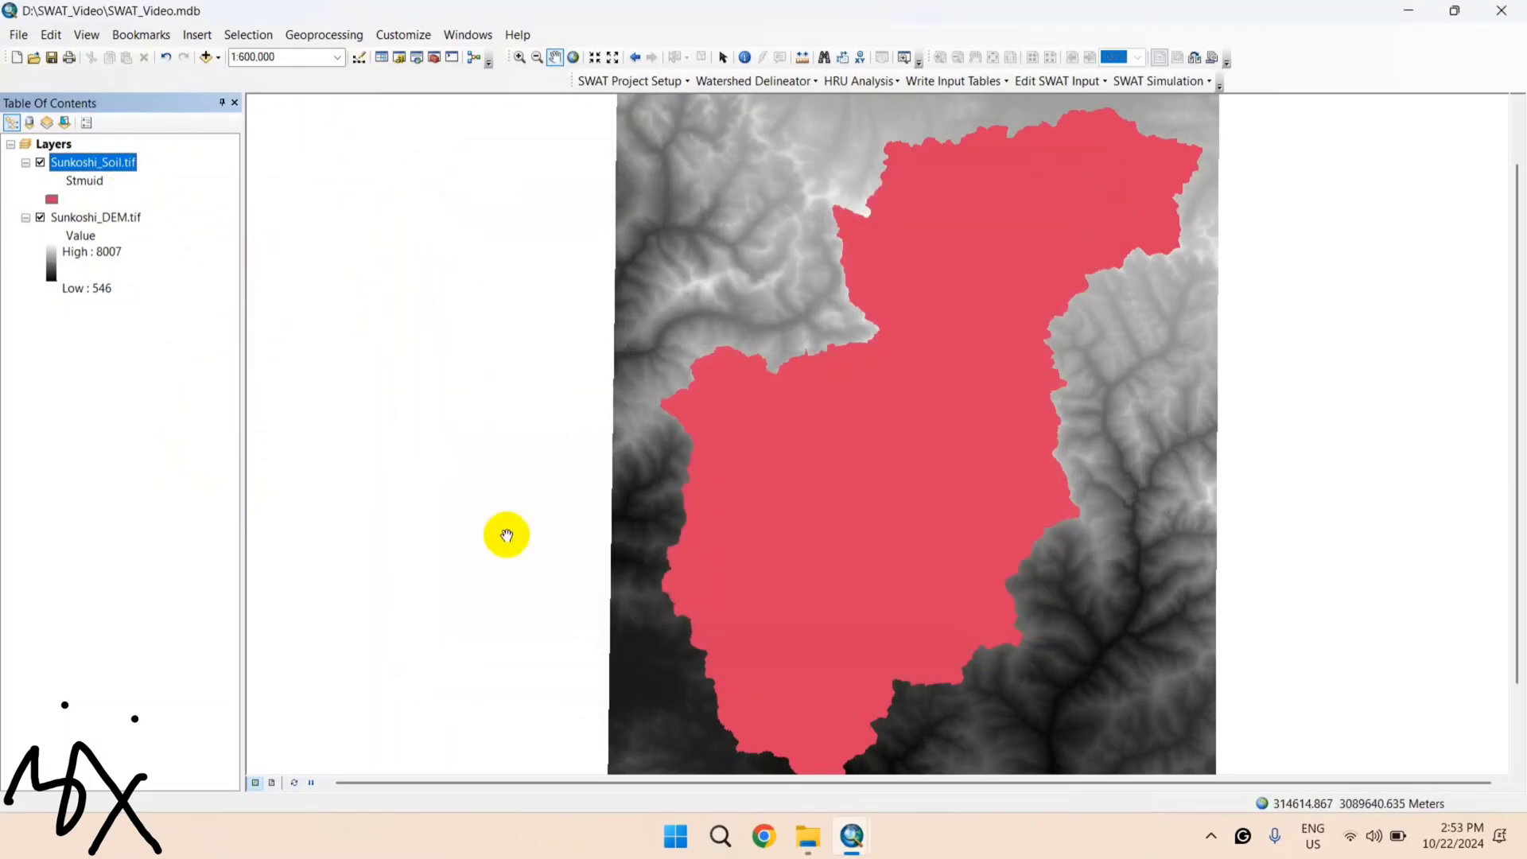
# Step: Check the spatial reference of the Sunkoshi_DEM.tif layer for comparison with the soil raster, leaving its properties unchanged
pyautogui.rightClick(85, 216)
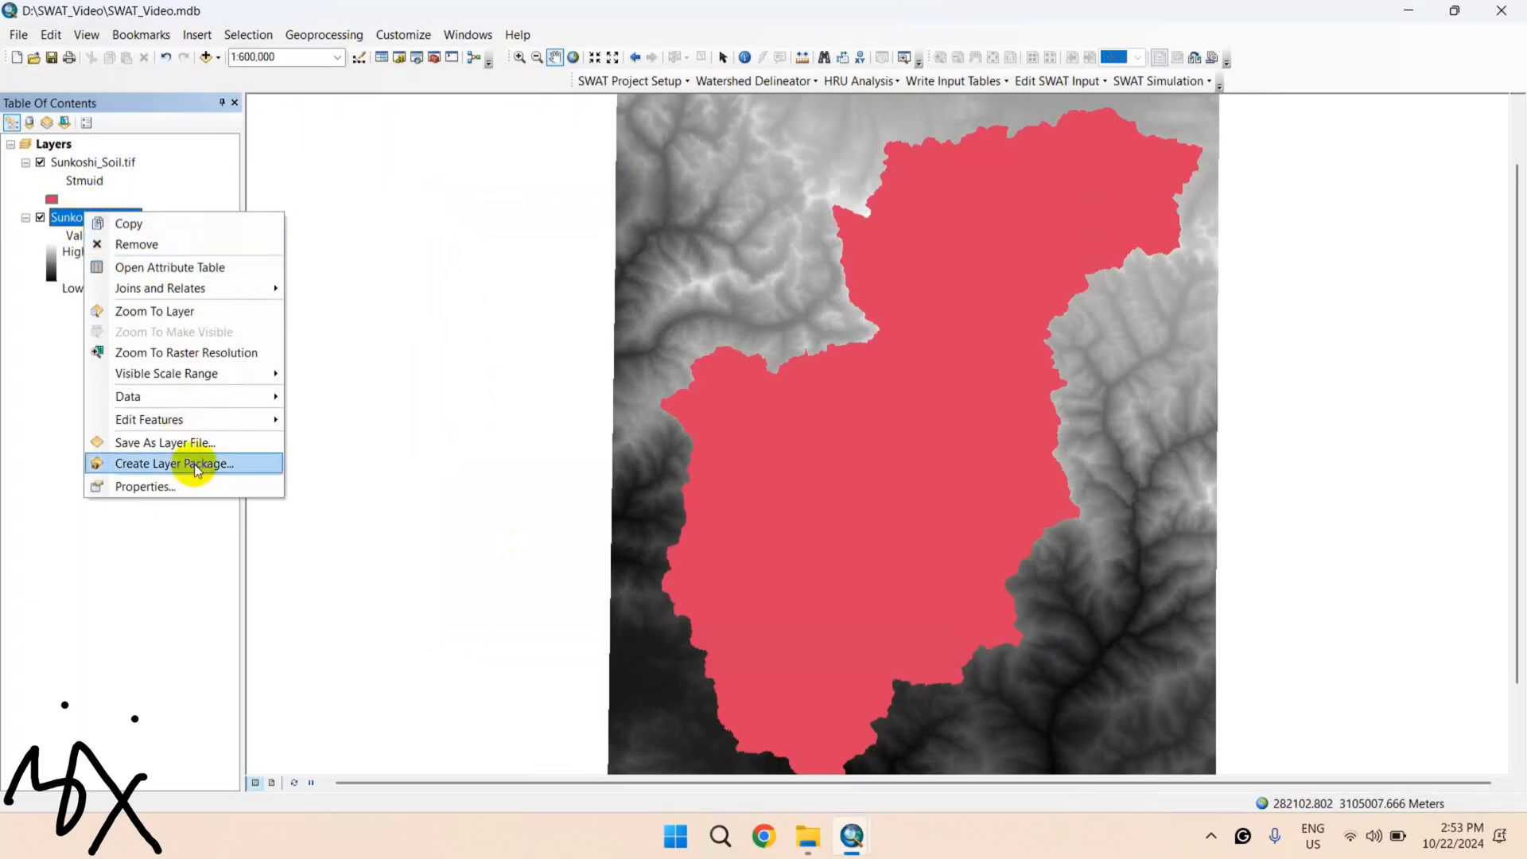
pyautogui.click(191, 487)
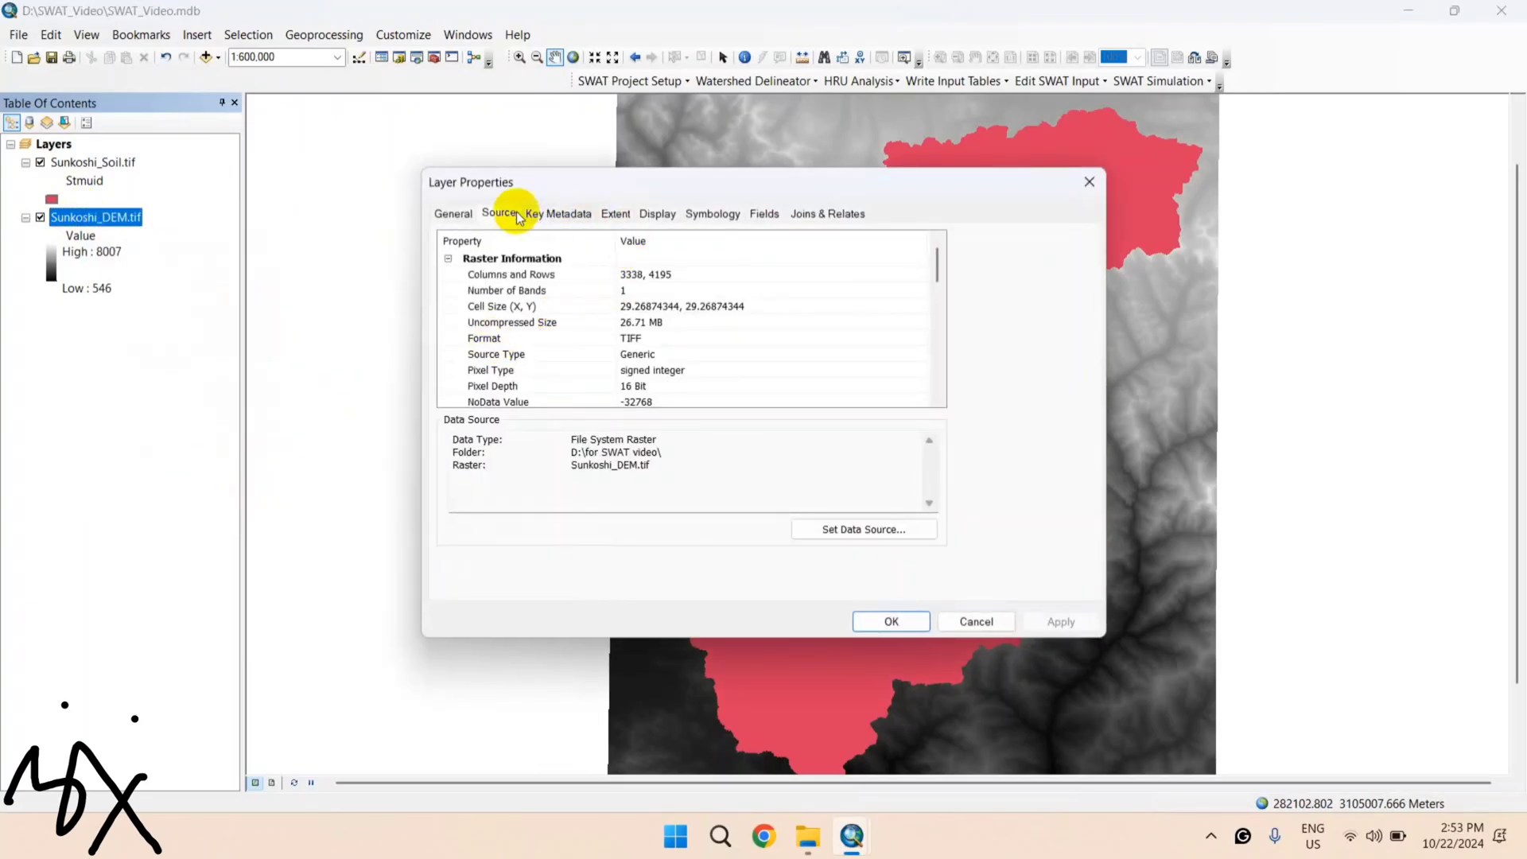
pyautogui.scroll(-5, 589, 374)
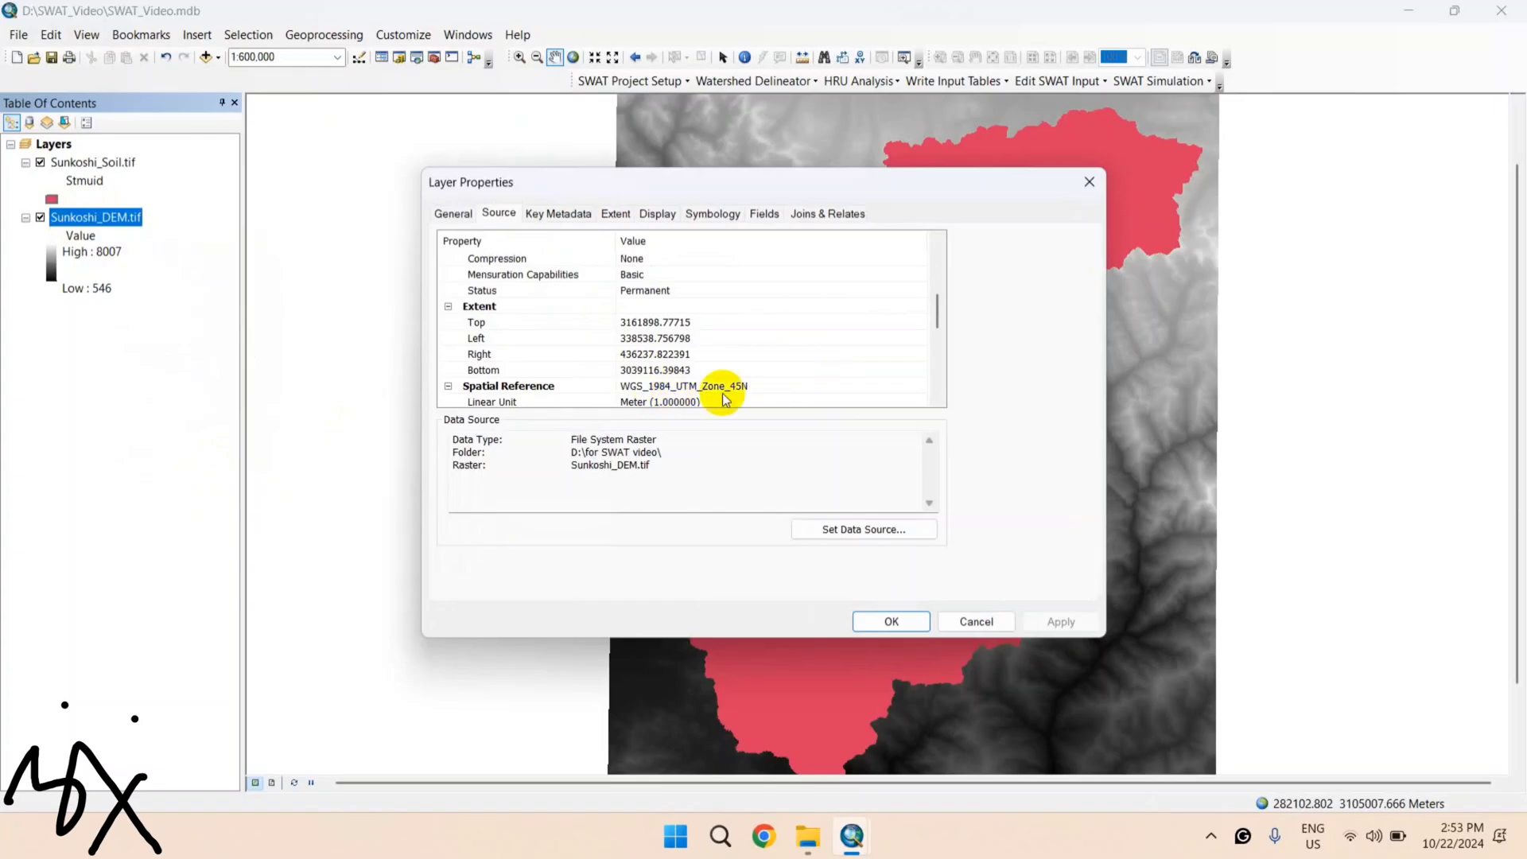
pyautogui.click(978, 619)
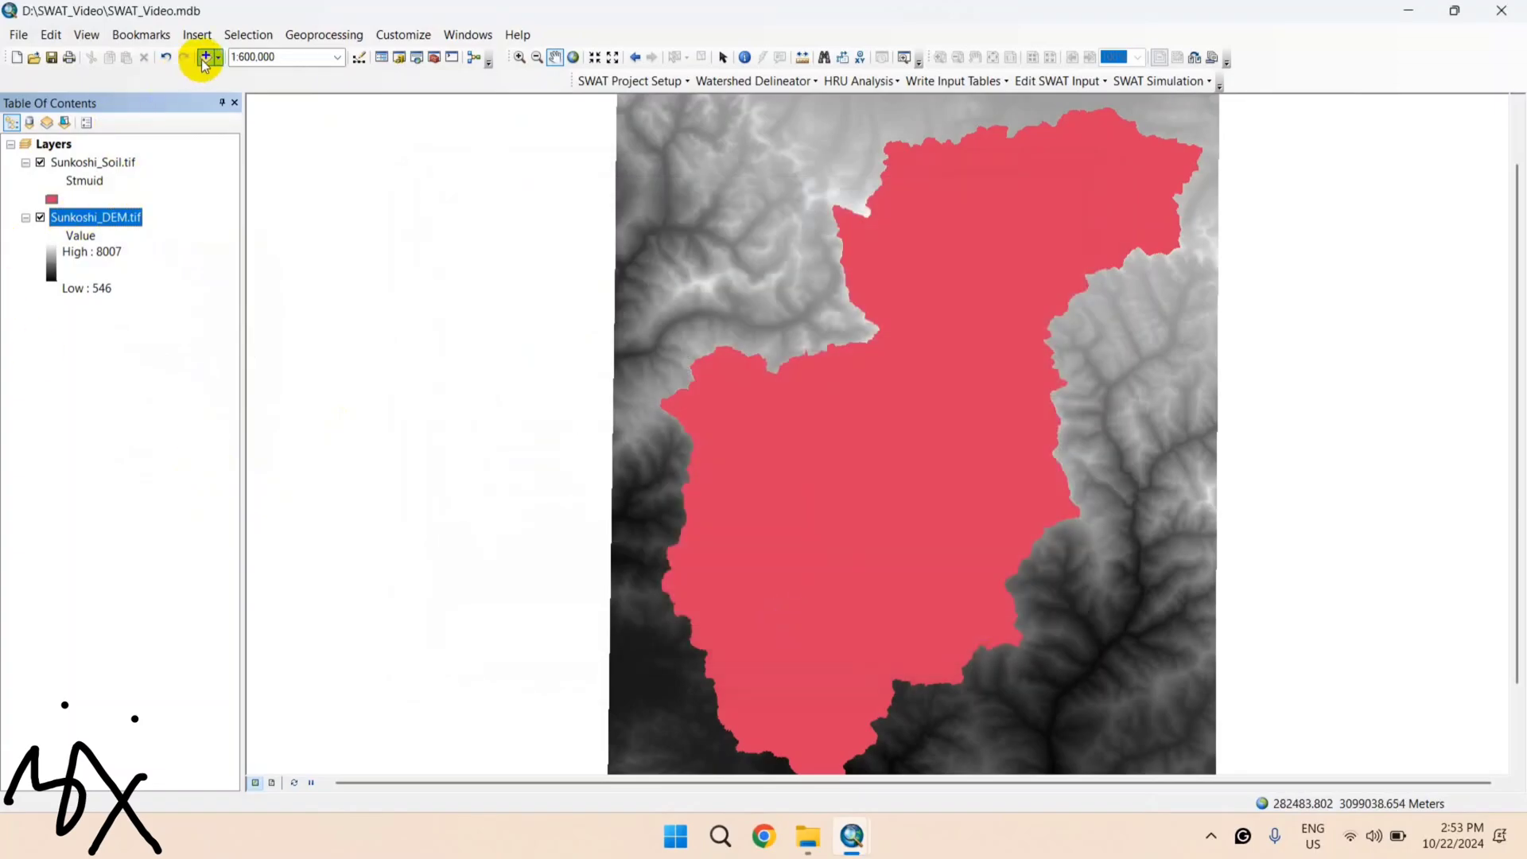
# Step: Add the Sukoshi_land.tif land-use raster from the "for SWAT video" folder to the map
pyautogui.click(205, 57)
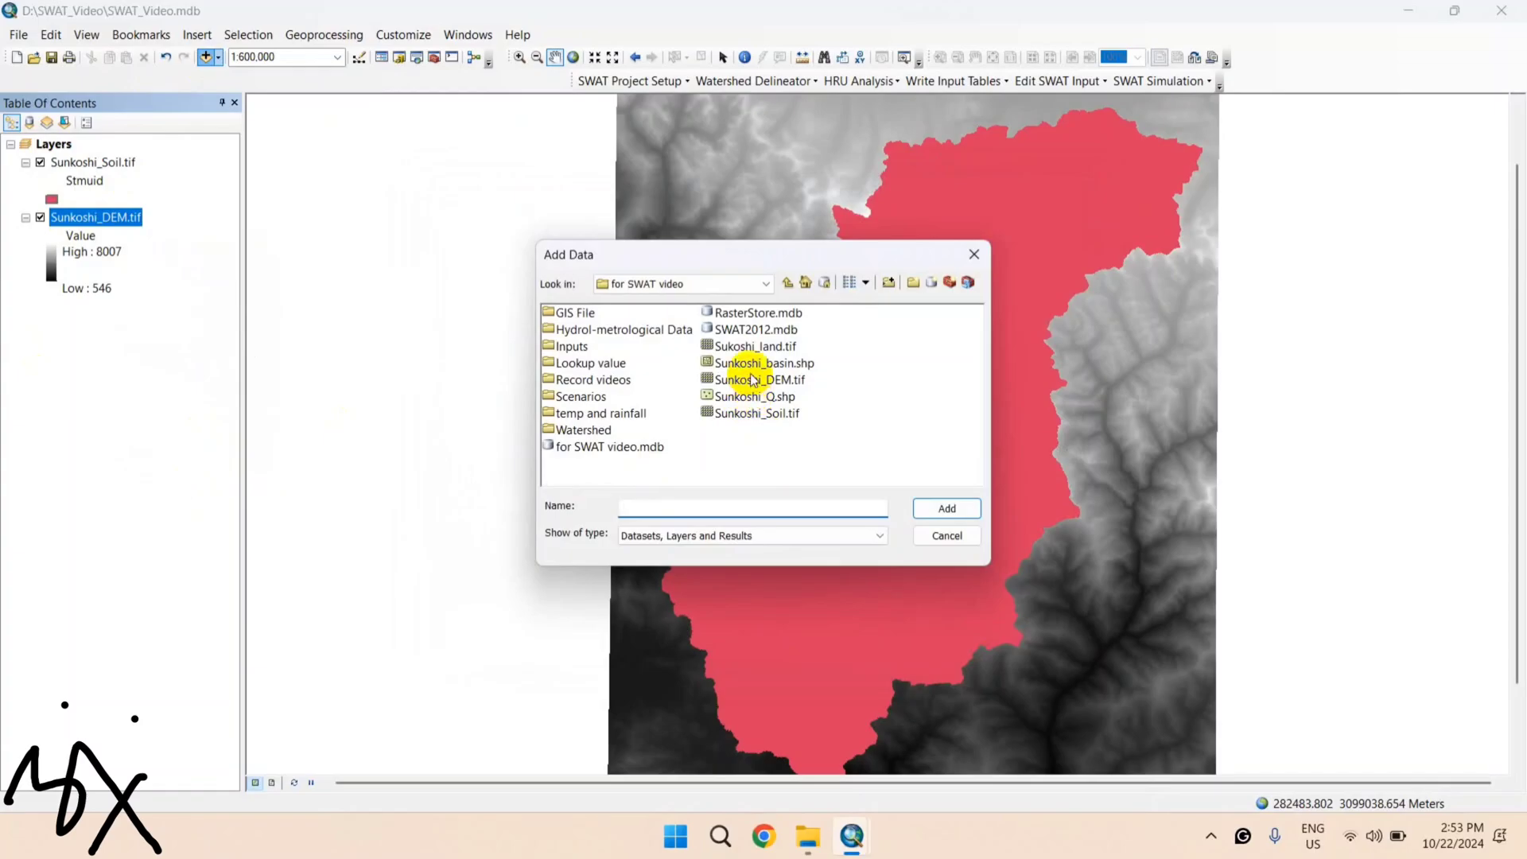
pyautogui.click(746, 350)
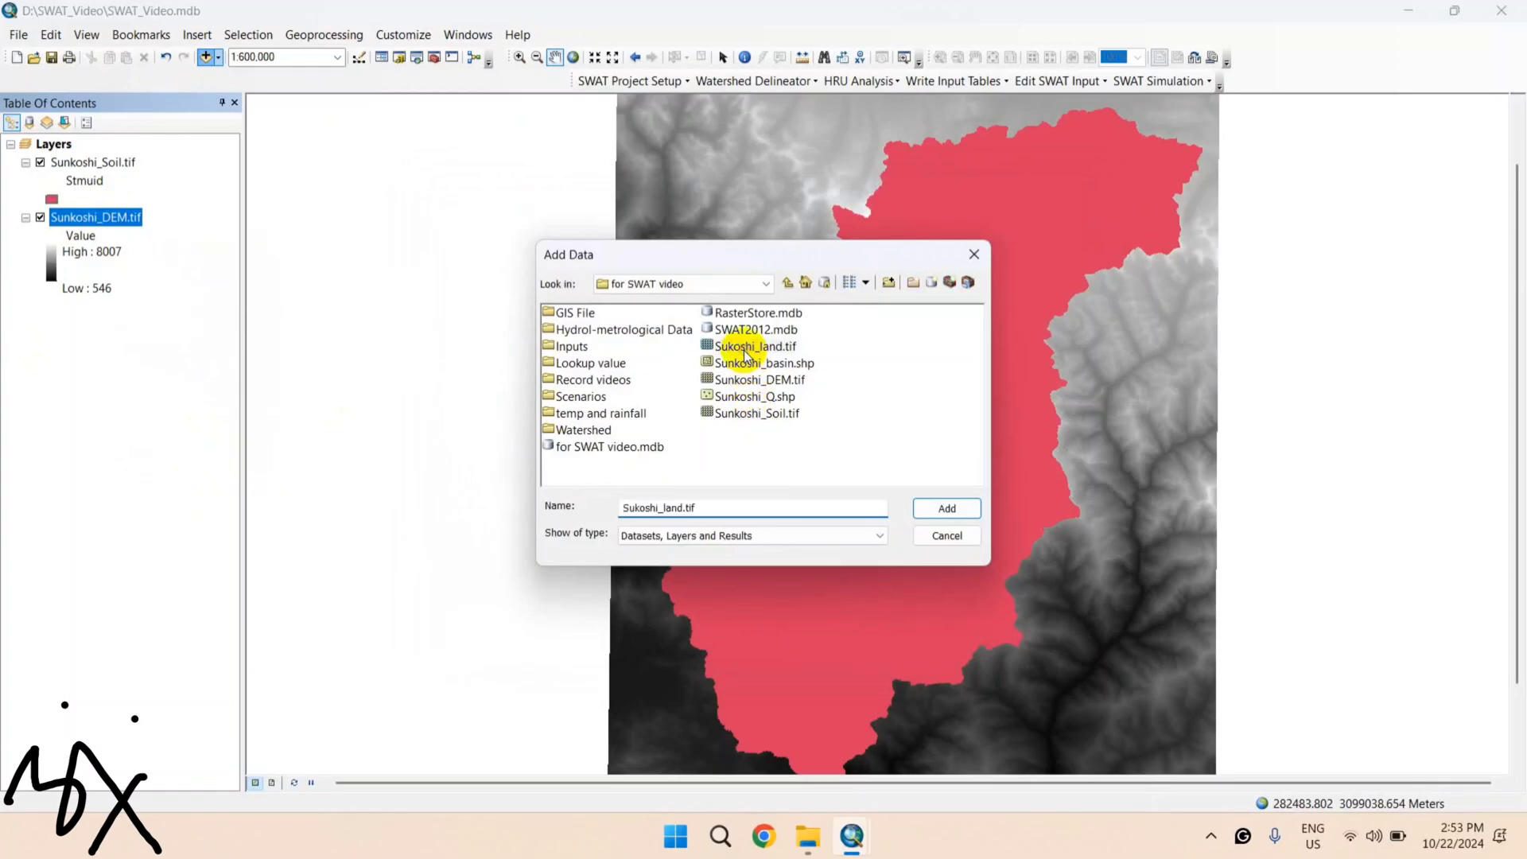
pyautogui.click(959, 509)
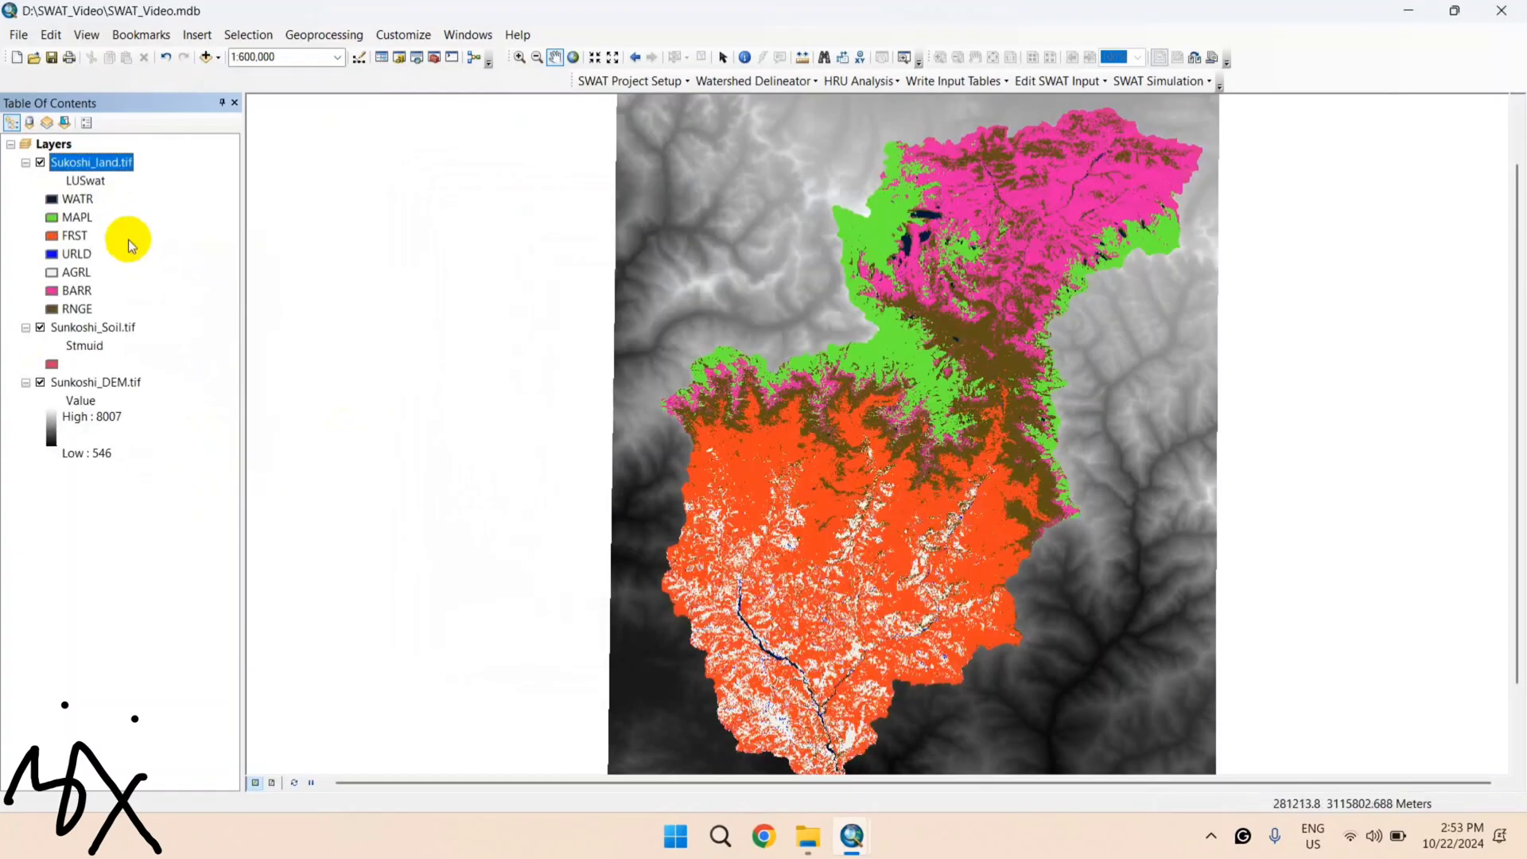
# Step: Check the source information and spatial reference of the Sukoshi_land.tif layer and close its properties
pyautogui.rightClick(94, 163)
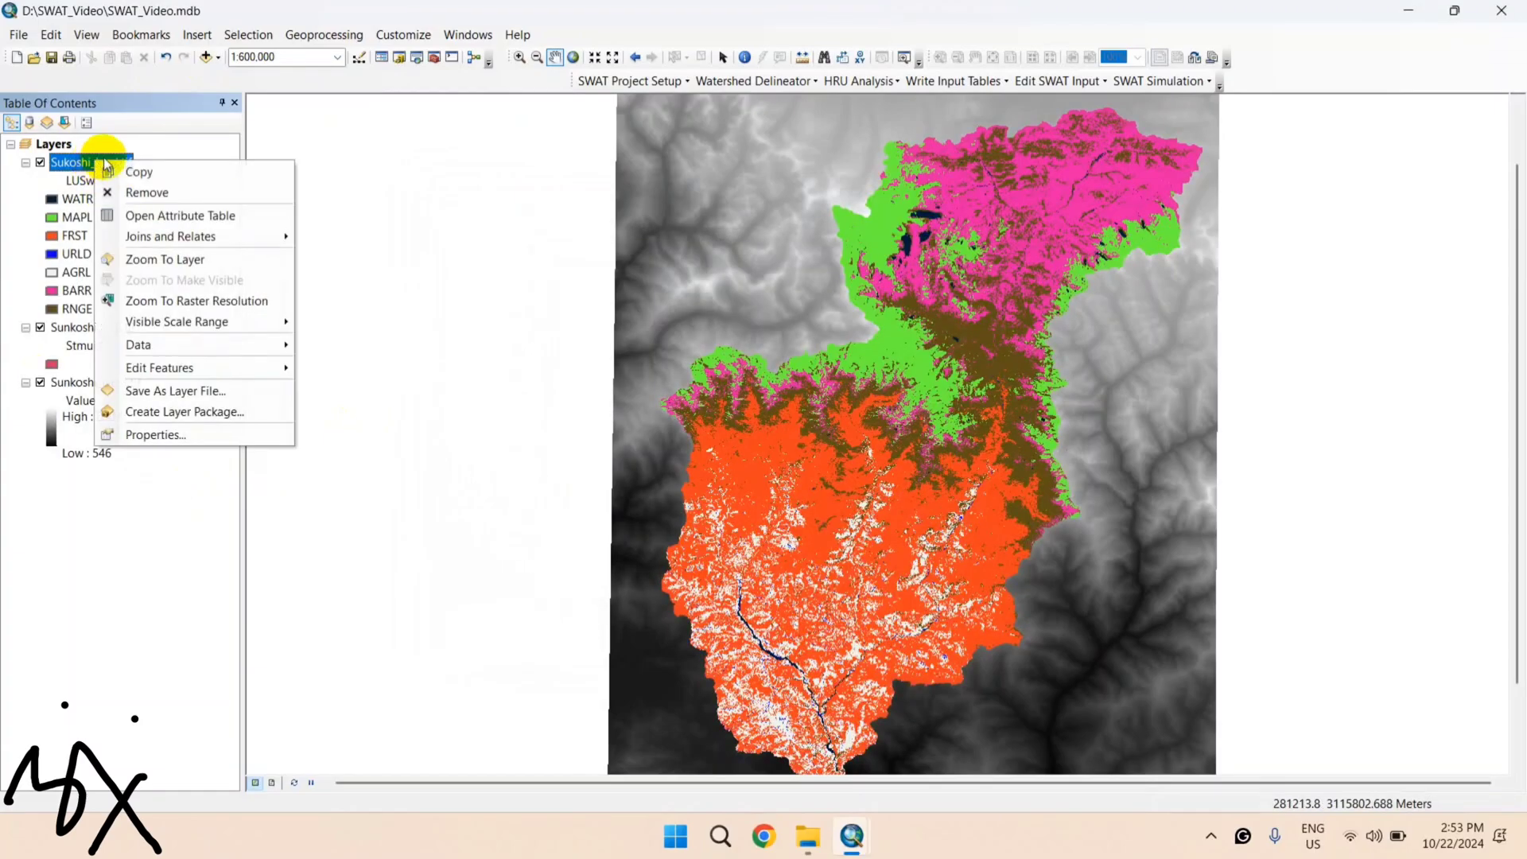
pyautogui.click(195, 434)
pyautogui.scroll(-5, 704, 381)
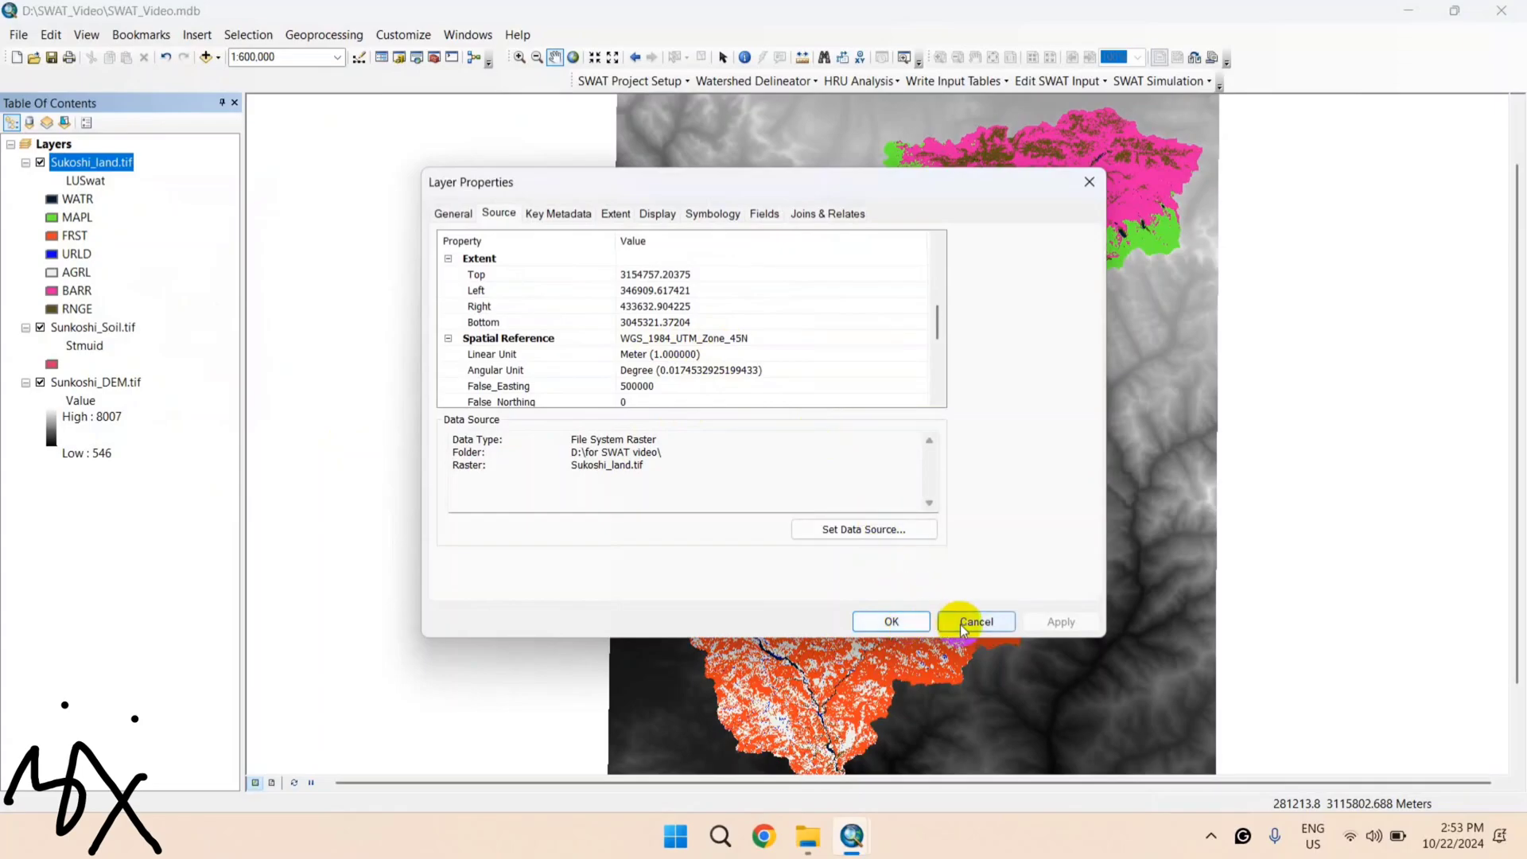
pyautogui.click(892, 621)
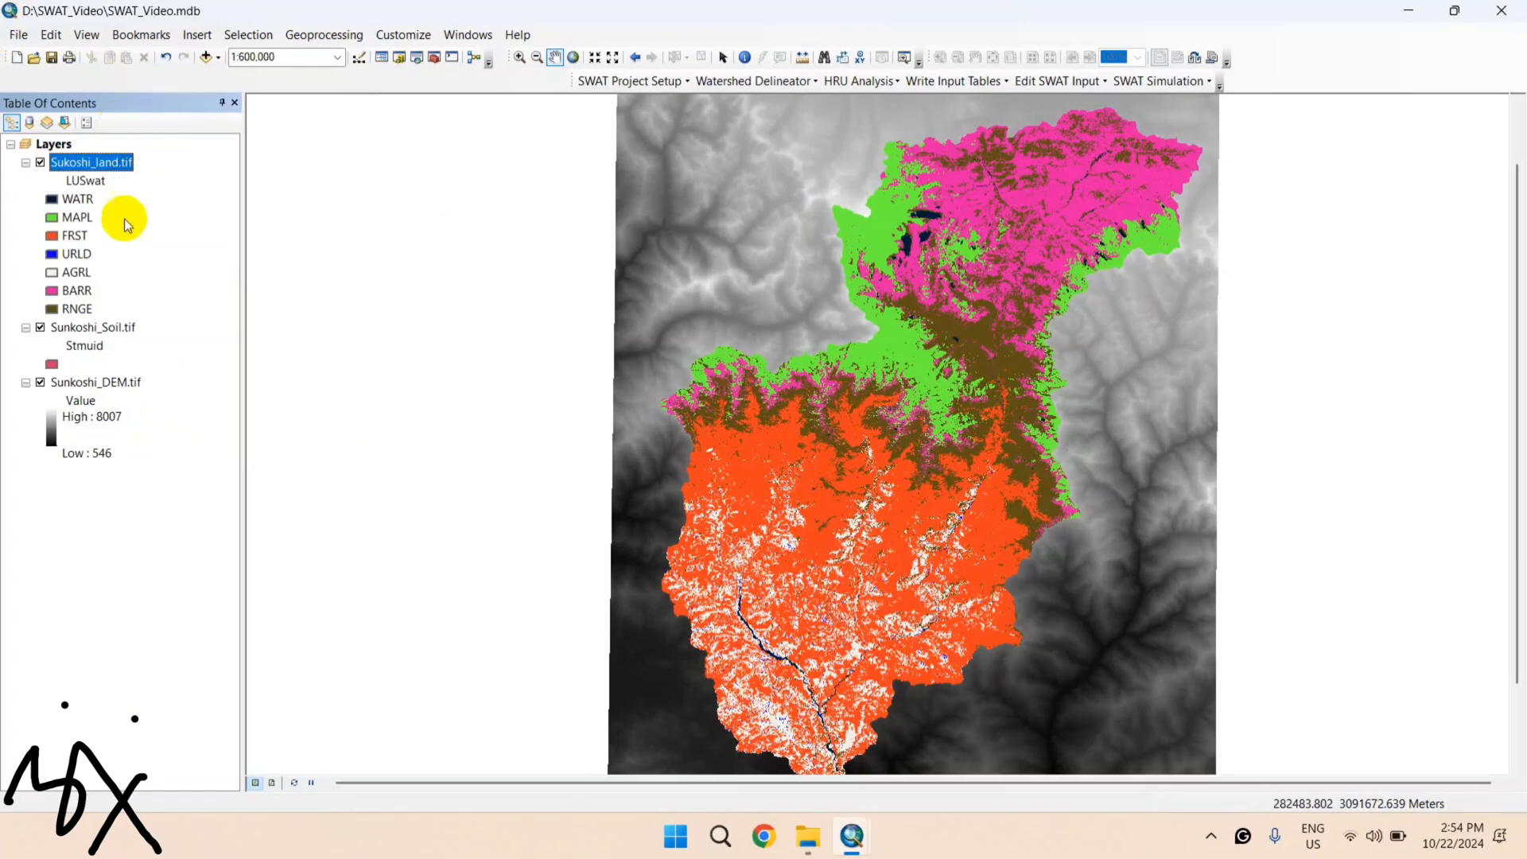
# Step: Remove the Sunkoshi_Soil.tif and Sukoshi_land.tif layers from the map, keeping only the DEM
pyautogui.rightClick(91, 328)
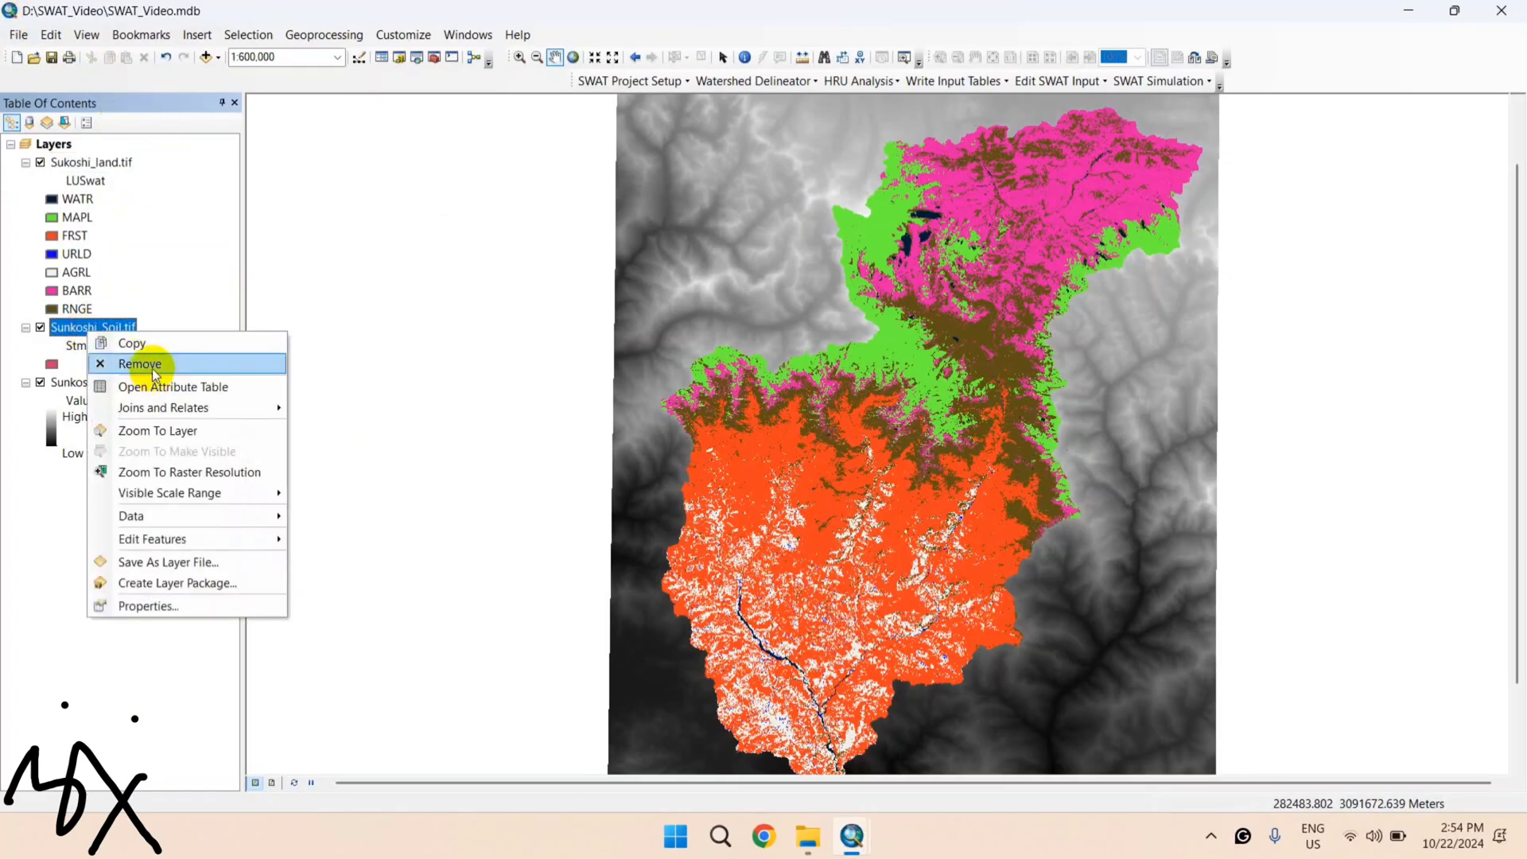
pyautogui.click(144, 364)
pyautogui.rightClick(91, 163)
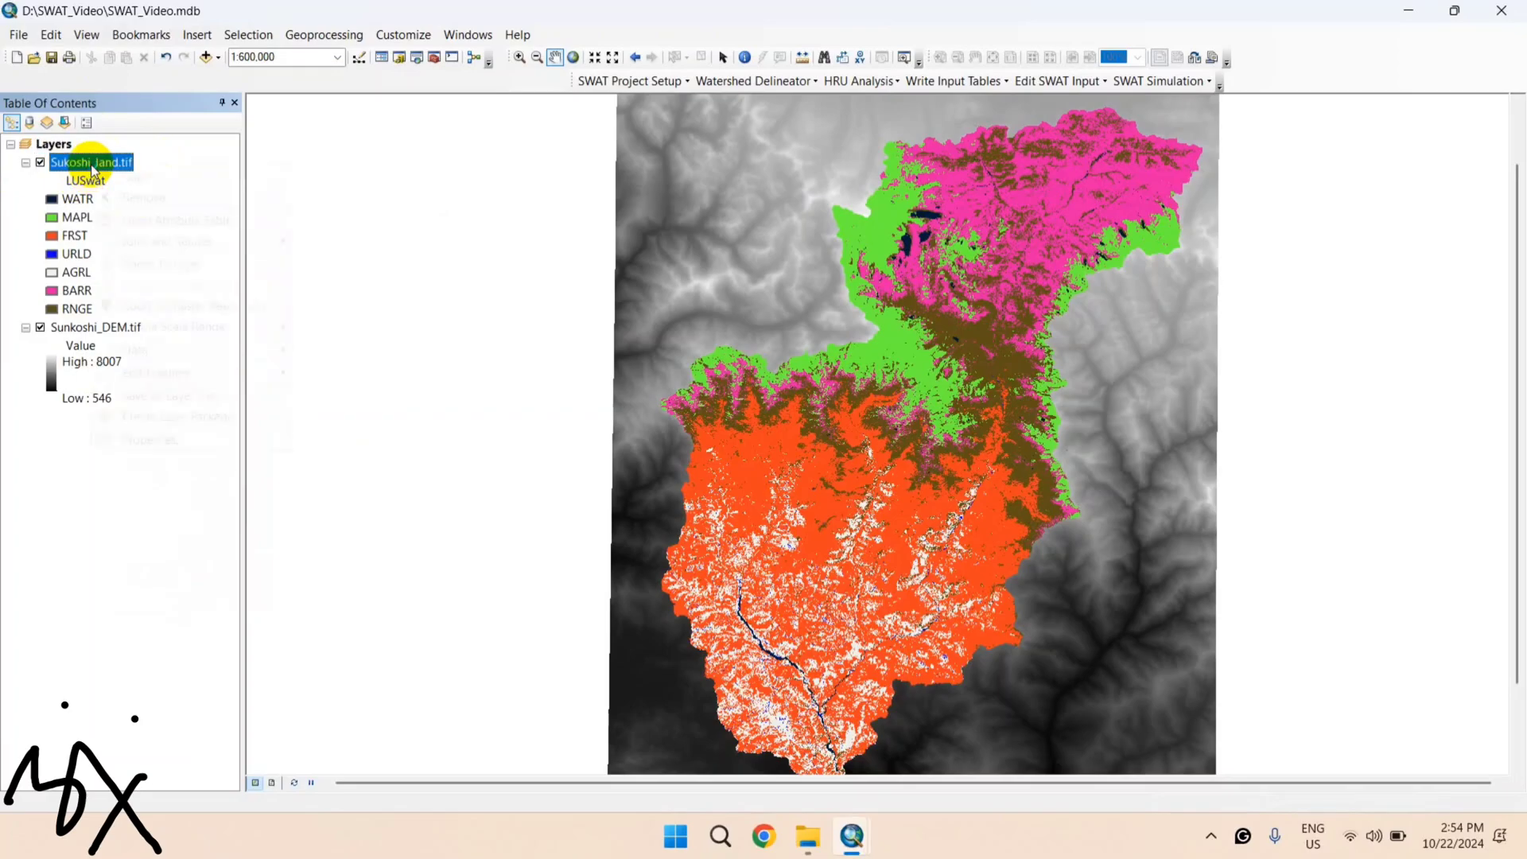
pyautogui.click(139, 198)
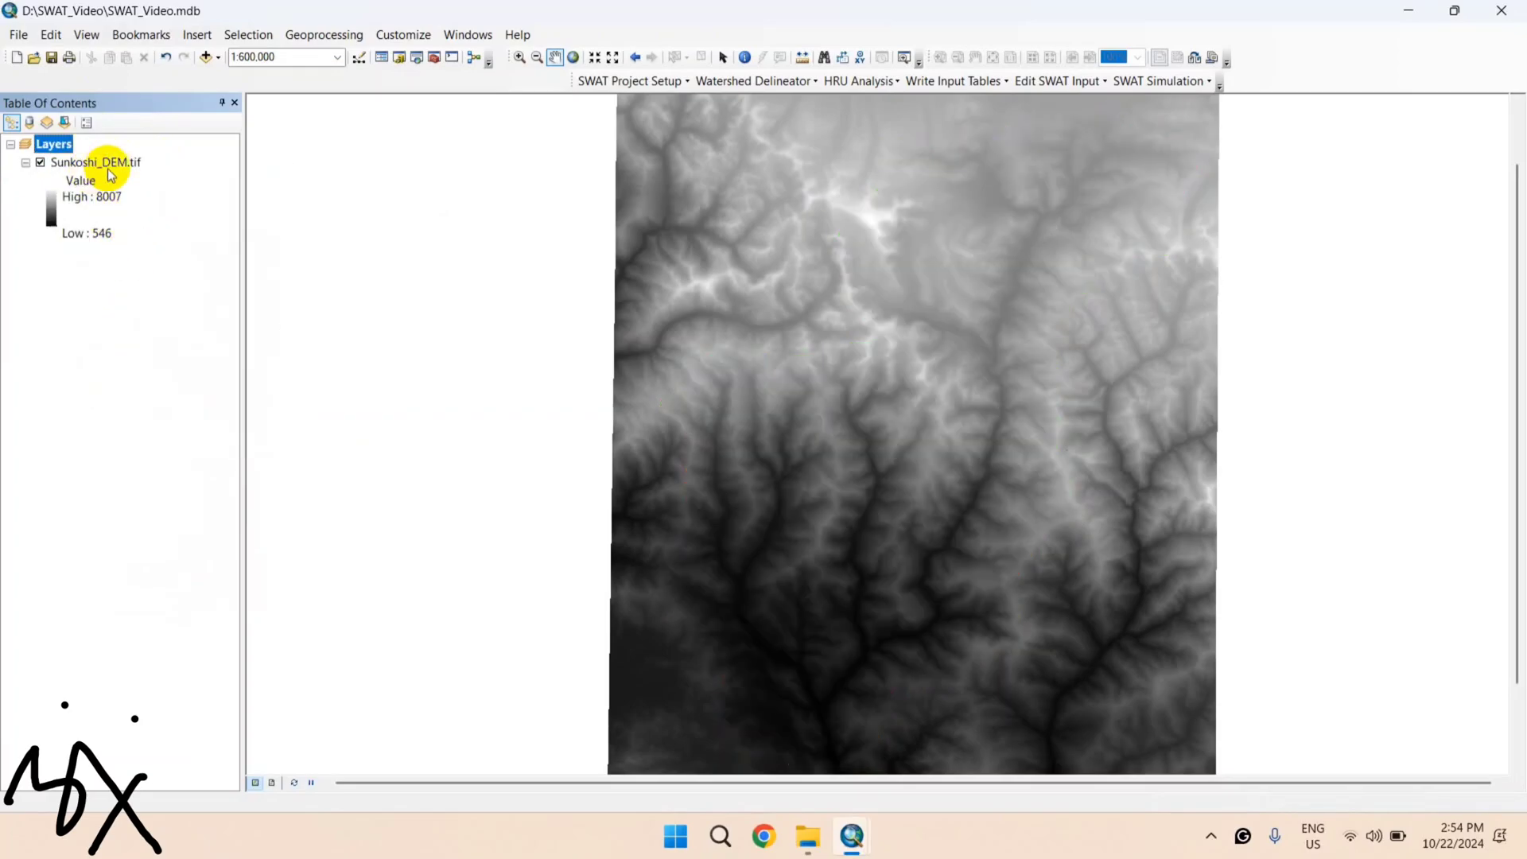
pyautogui.scroll(-2, 1003, 330)
pyautogui.scroll(3, 1002, 330)
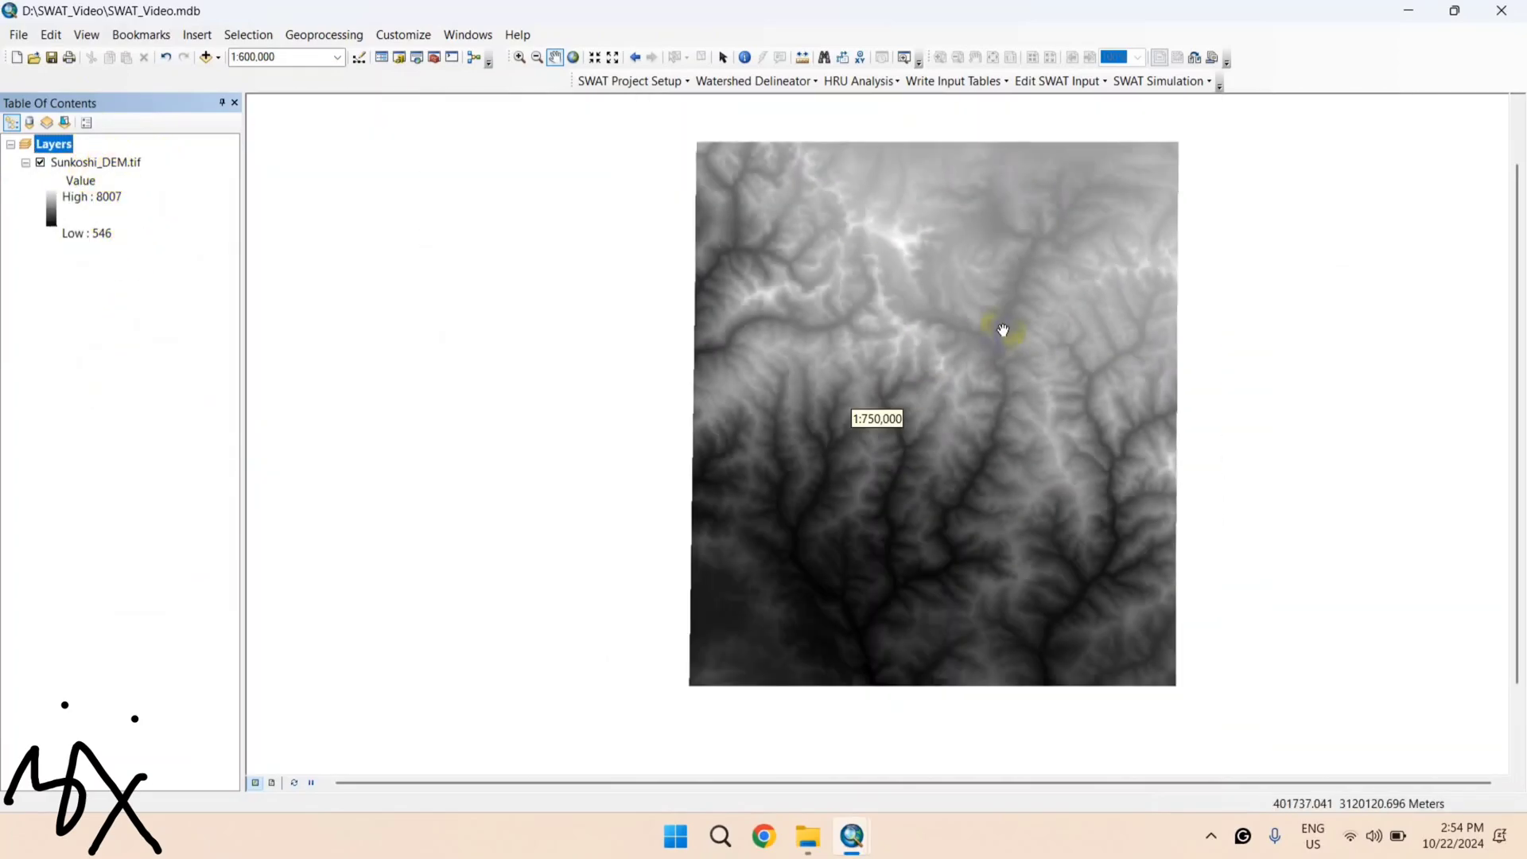
pyautogui.scroll(1, 1003, 330)
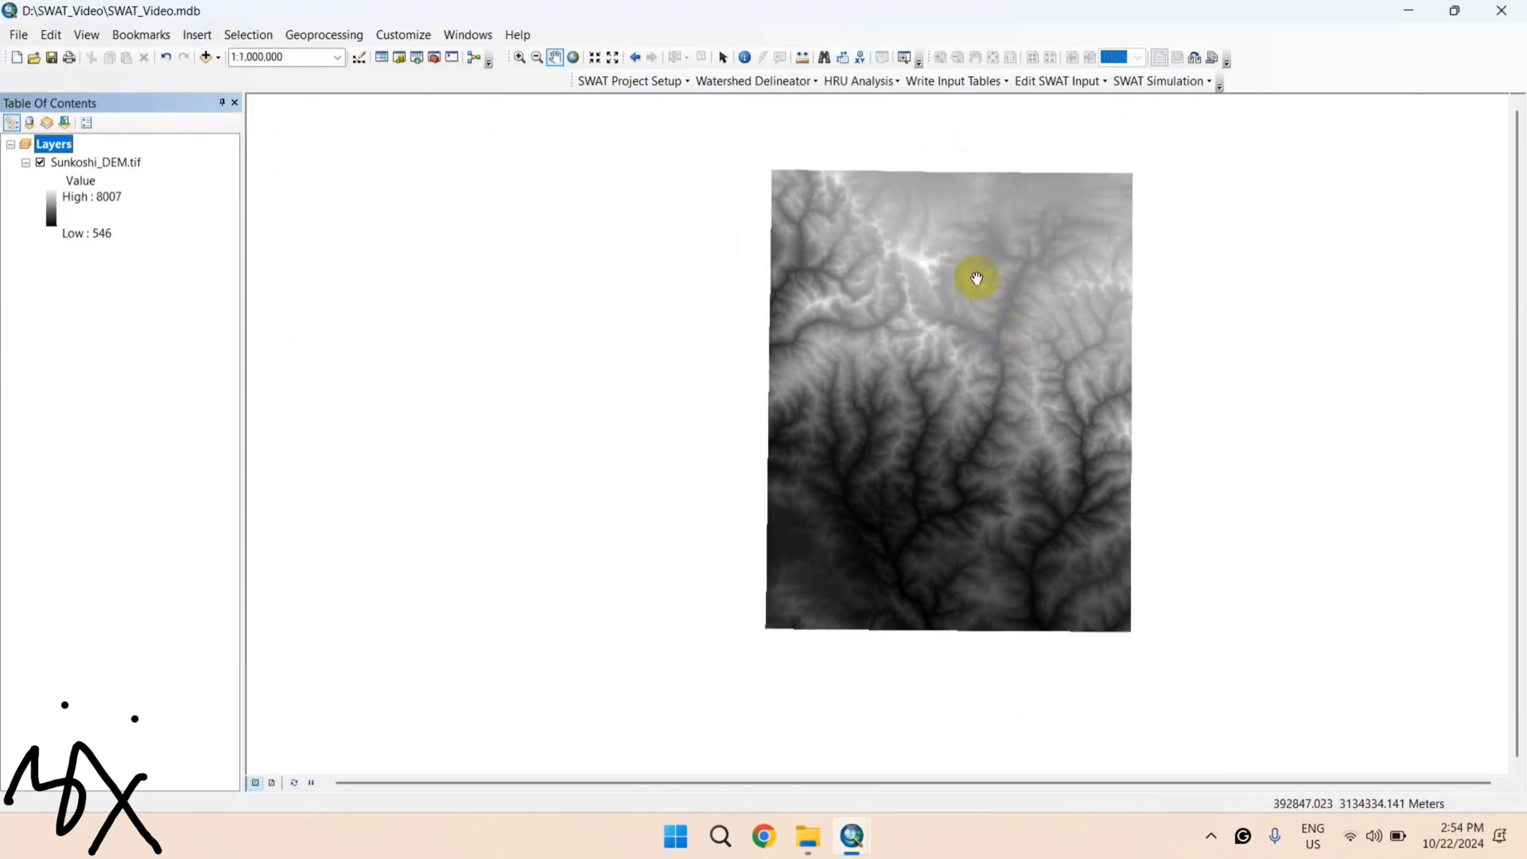
pyautogui.click(890, 447)
pyautogui.click(915, 387)
pyautogui.click(893, 528)
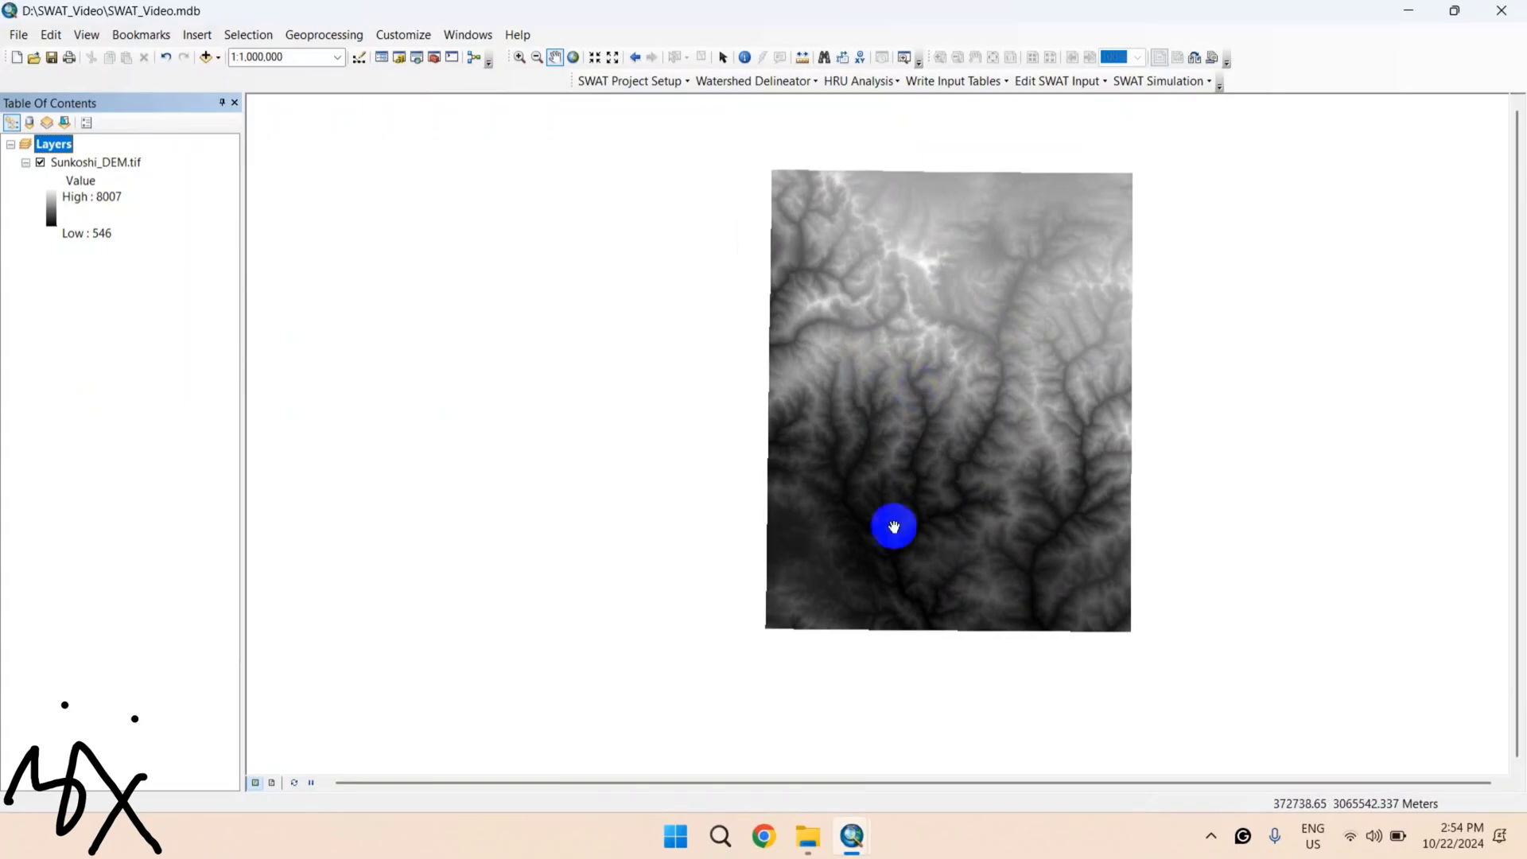
# Step: Bring the Watershed Delineation window forward and load the Sunkoshi_DEM.tif layer from the map as the DEM raster
pyautogui.moveTo(866, 828)
pyautogui.click(919, 775)
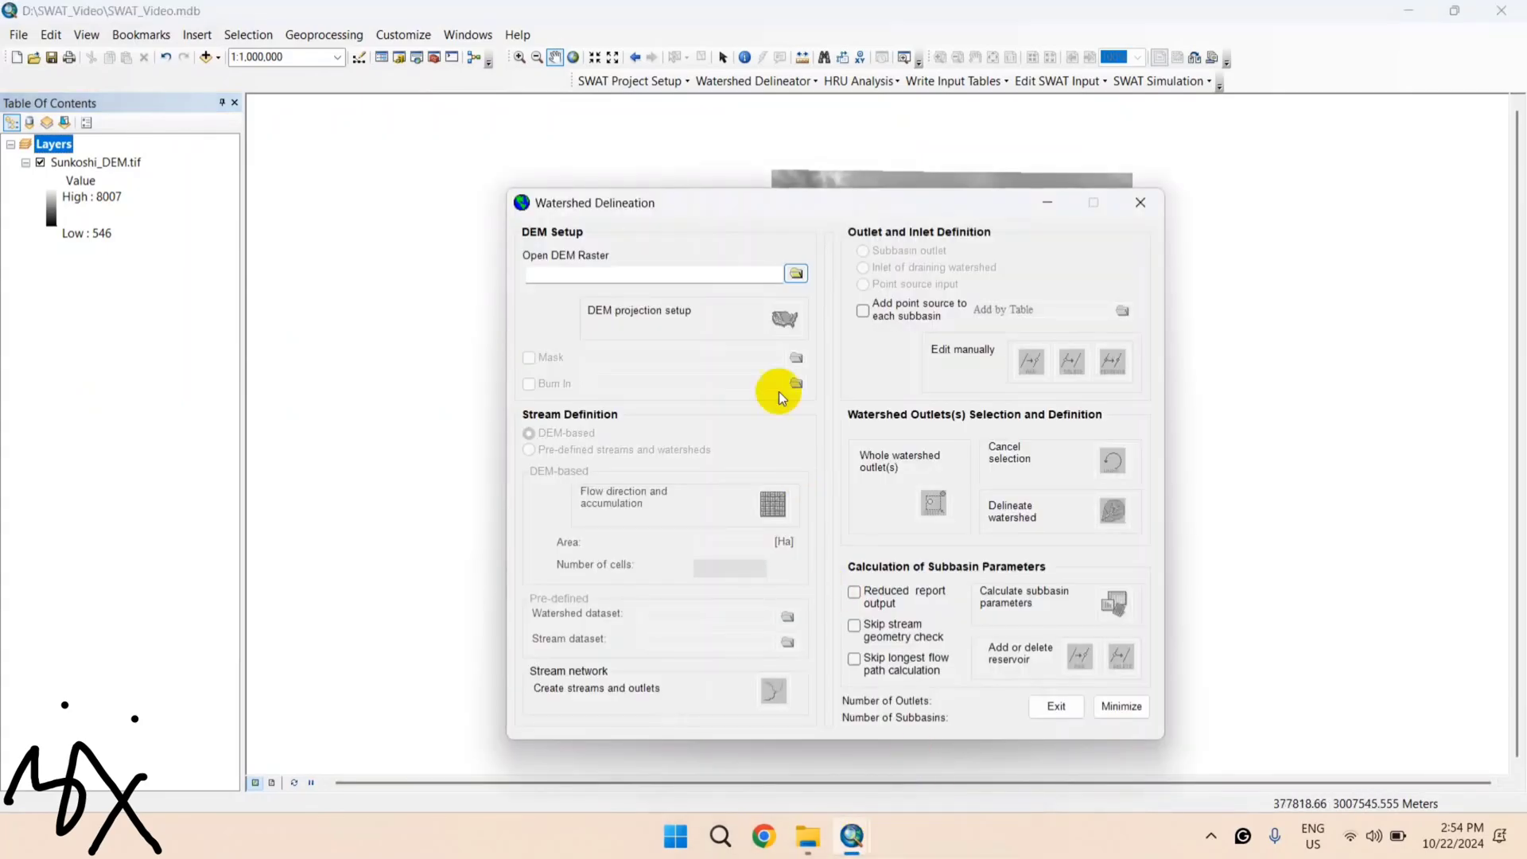
pyautogui.click(792, 280)
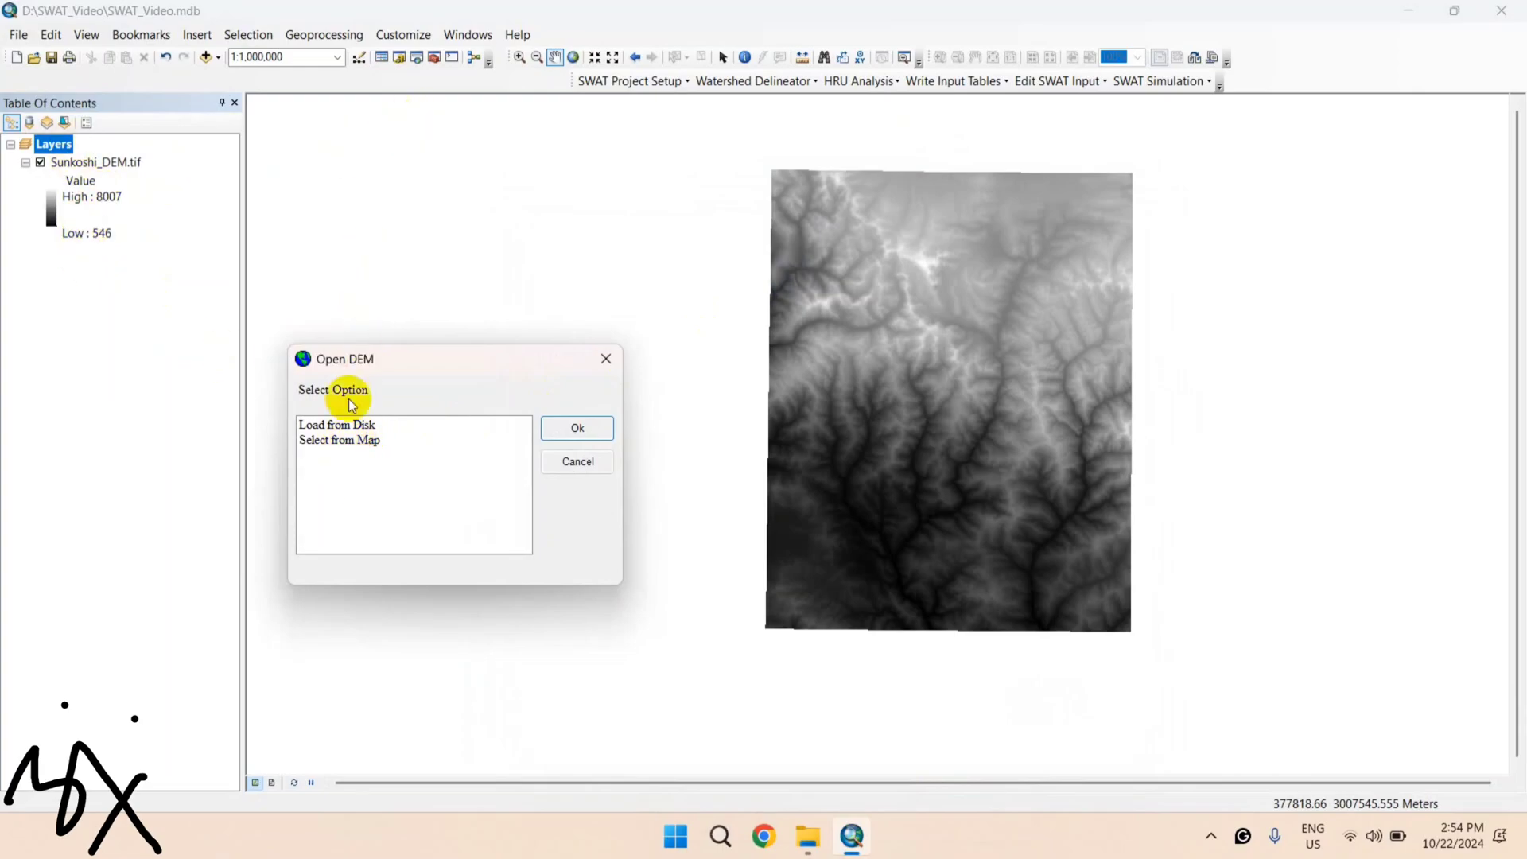
pyautogui.click(346, 441)
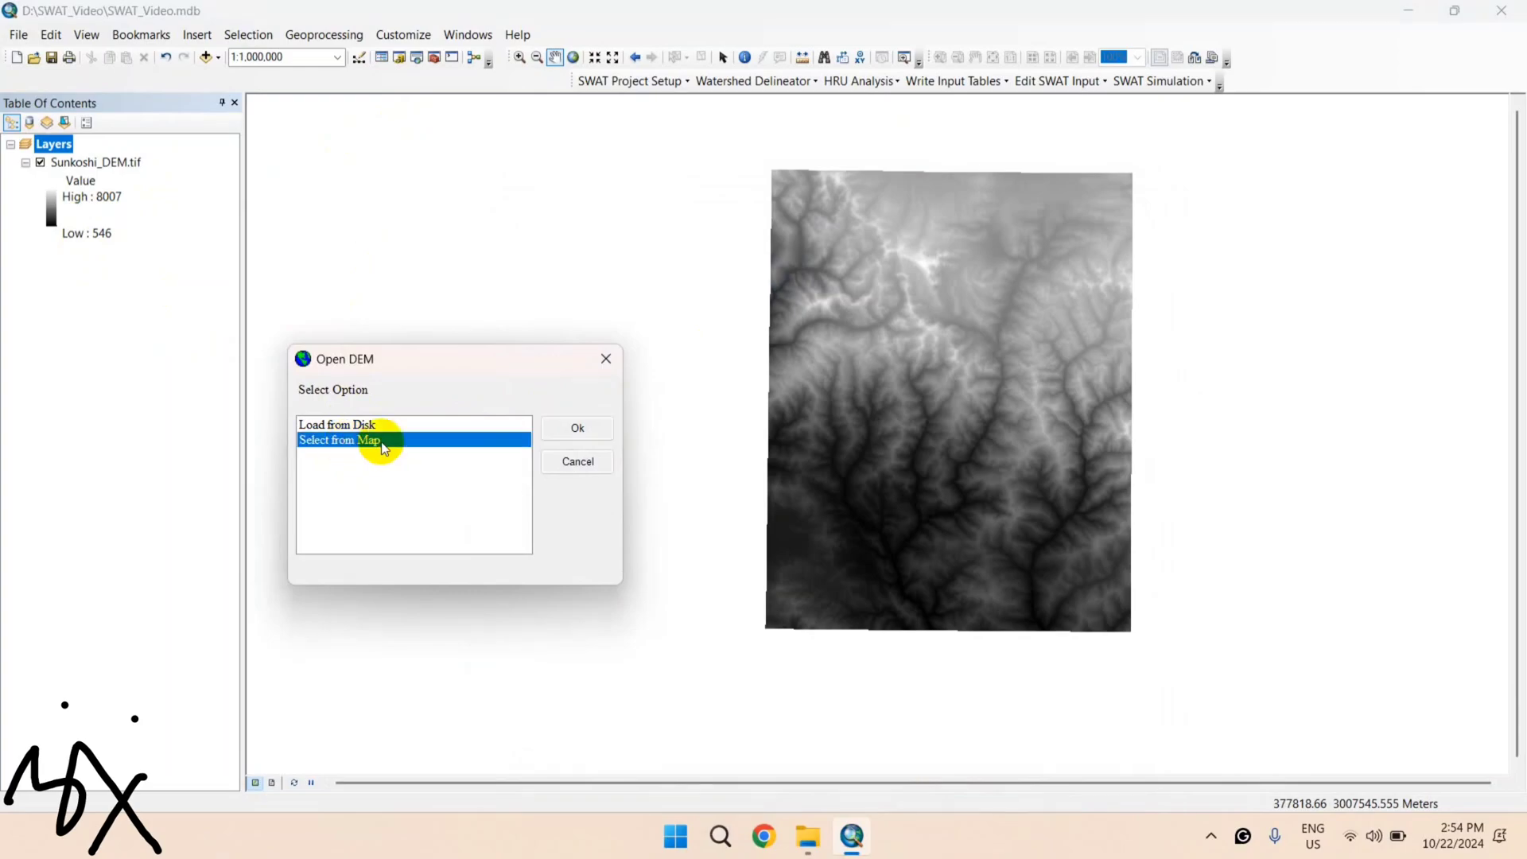
pyautogui.click(571, 433)
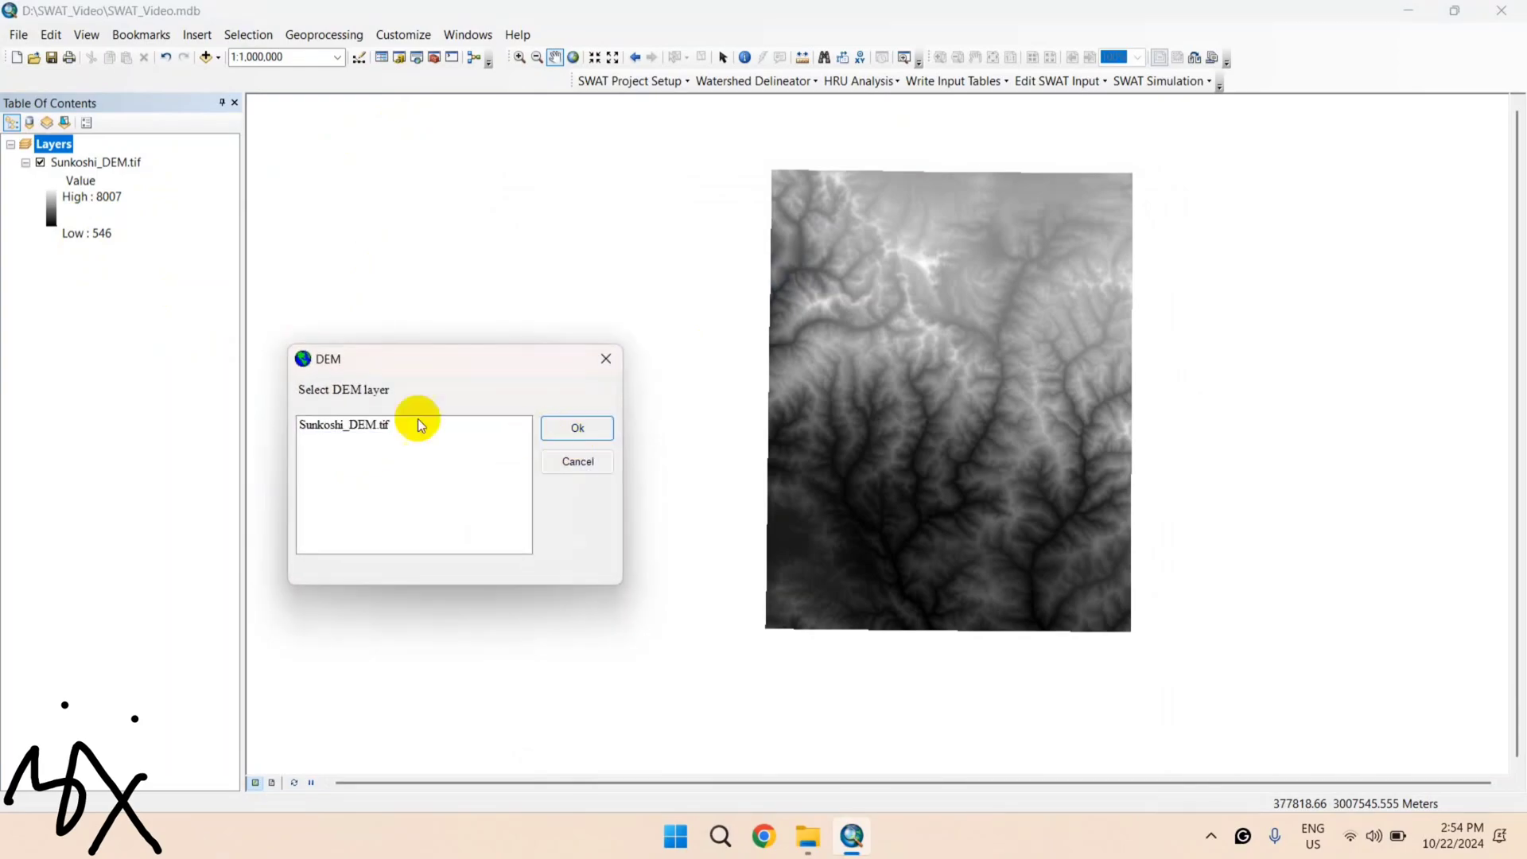
pyautogui.click(346, 424)
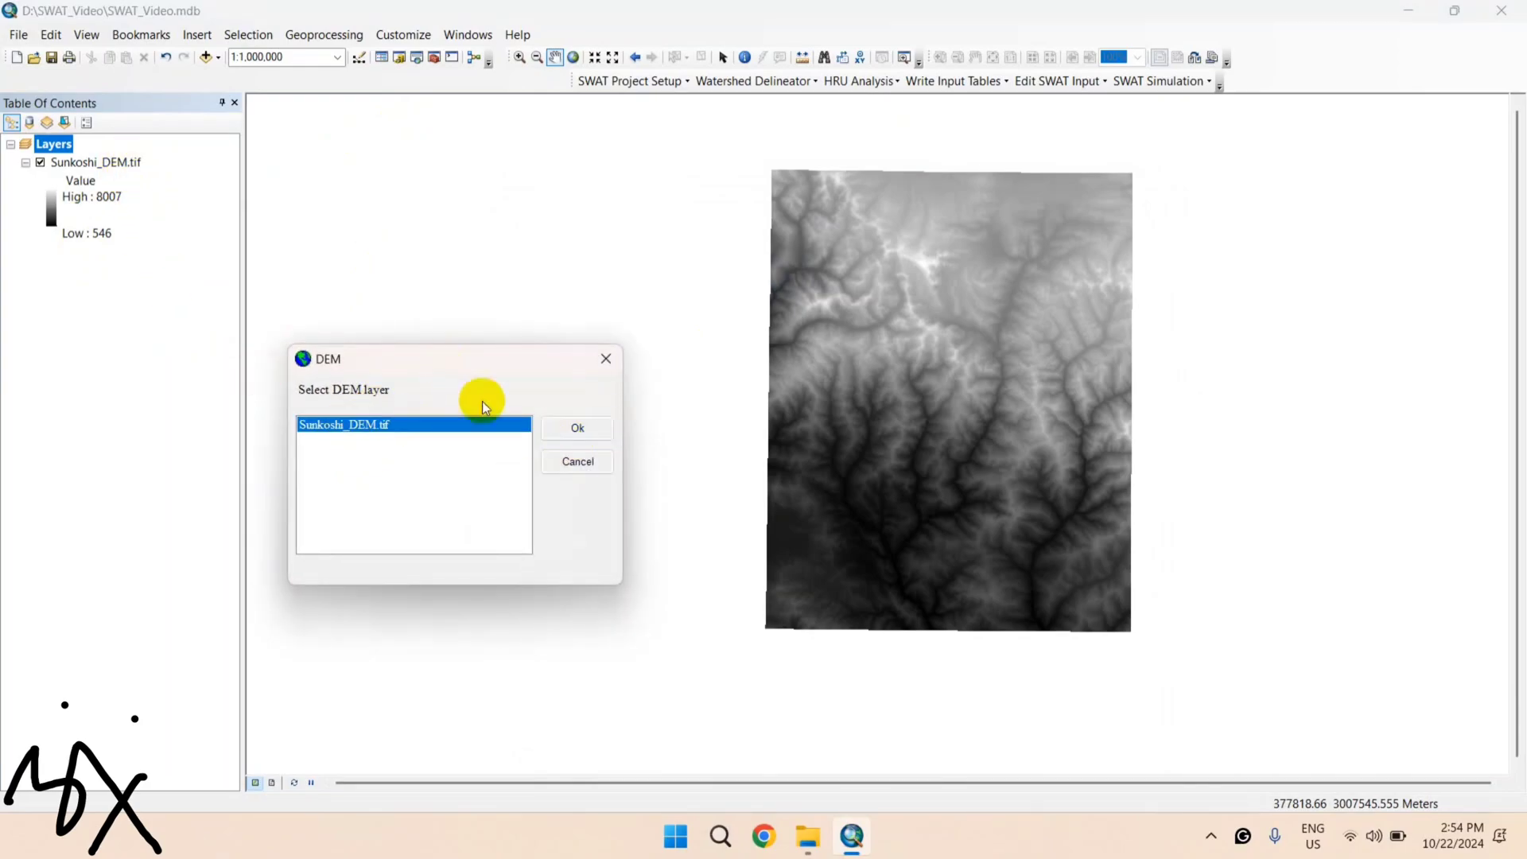
pyautogui.click(568, 437)
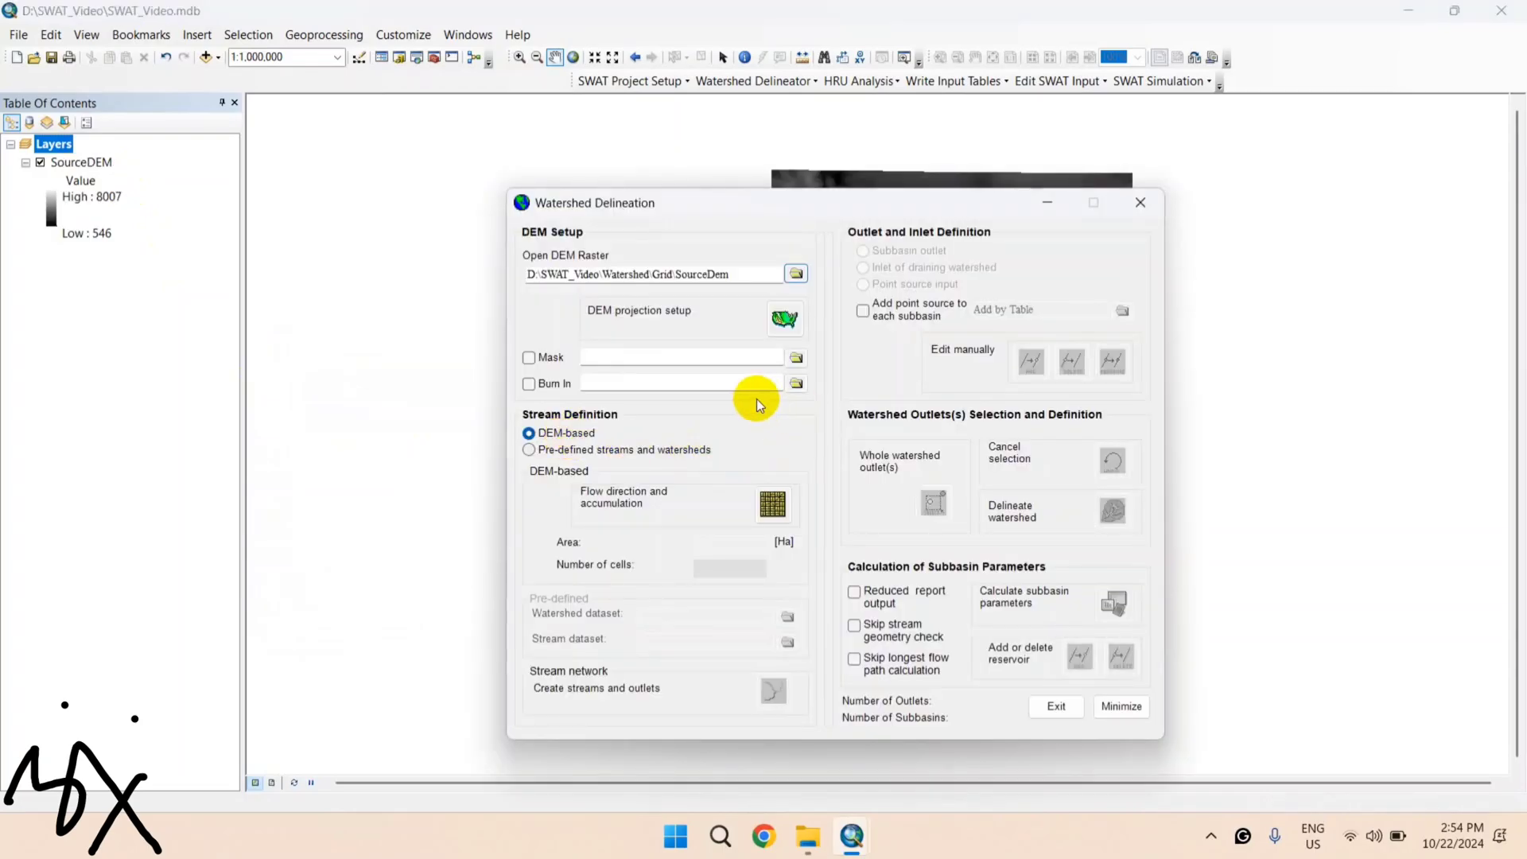
# Step: Set the Z unit to meter in the DEM projection setup and accept the DEM properties
pyautogui.click(783, 320)
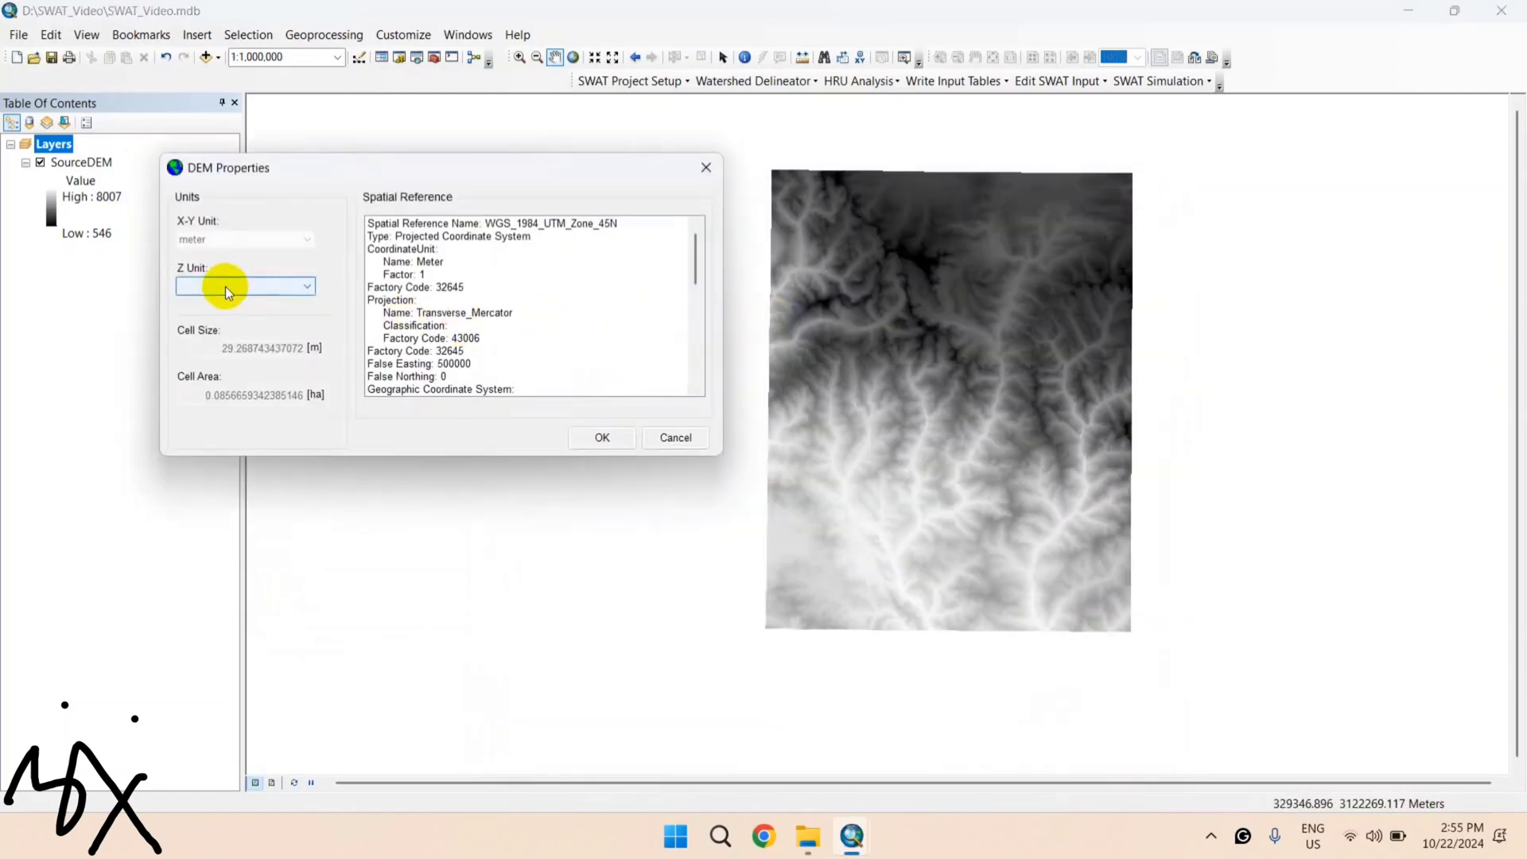
pyautogui.click(307, 285)
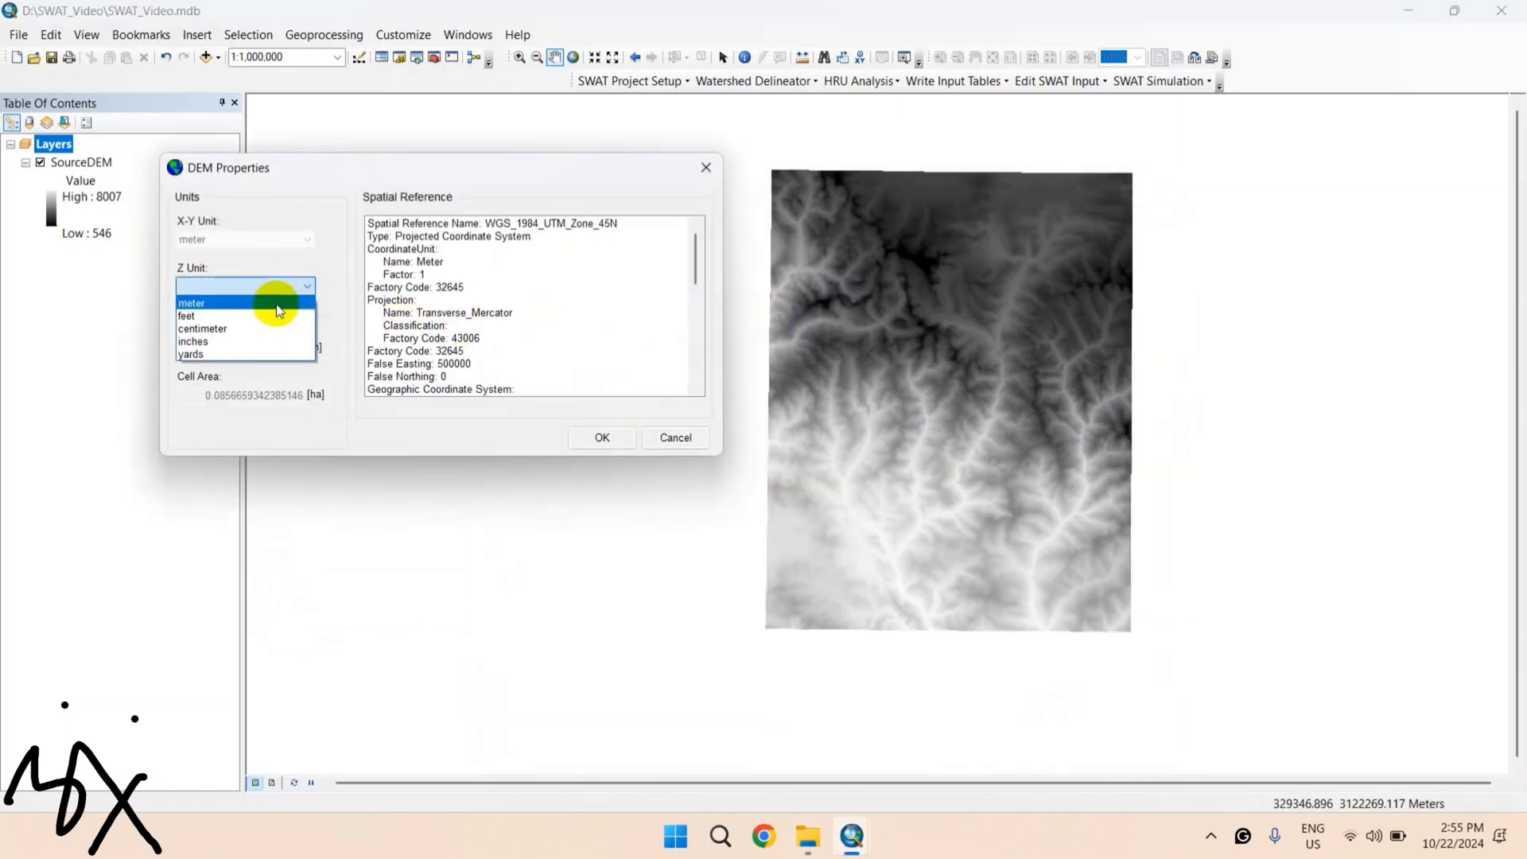
pyautogui.click(275, 304)
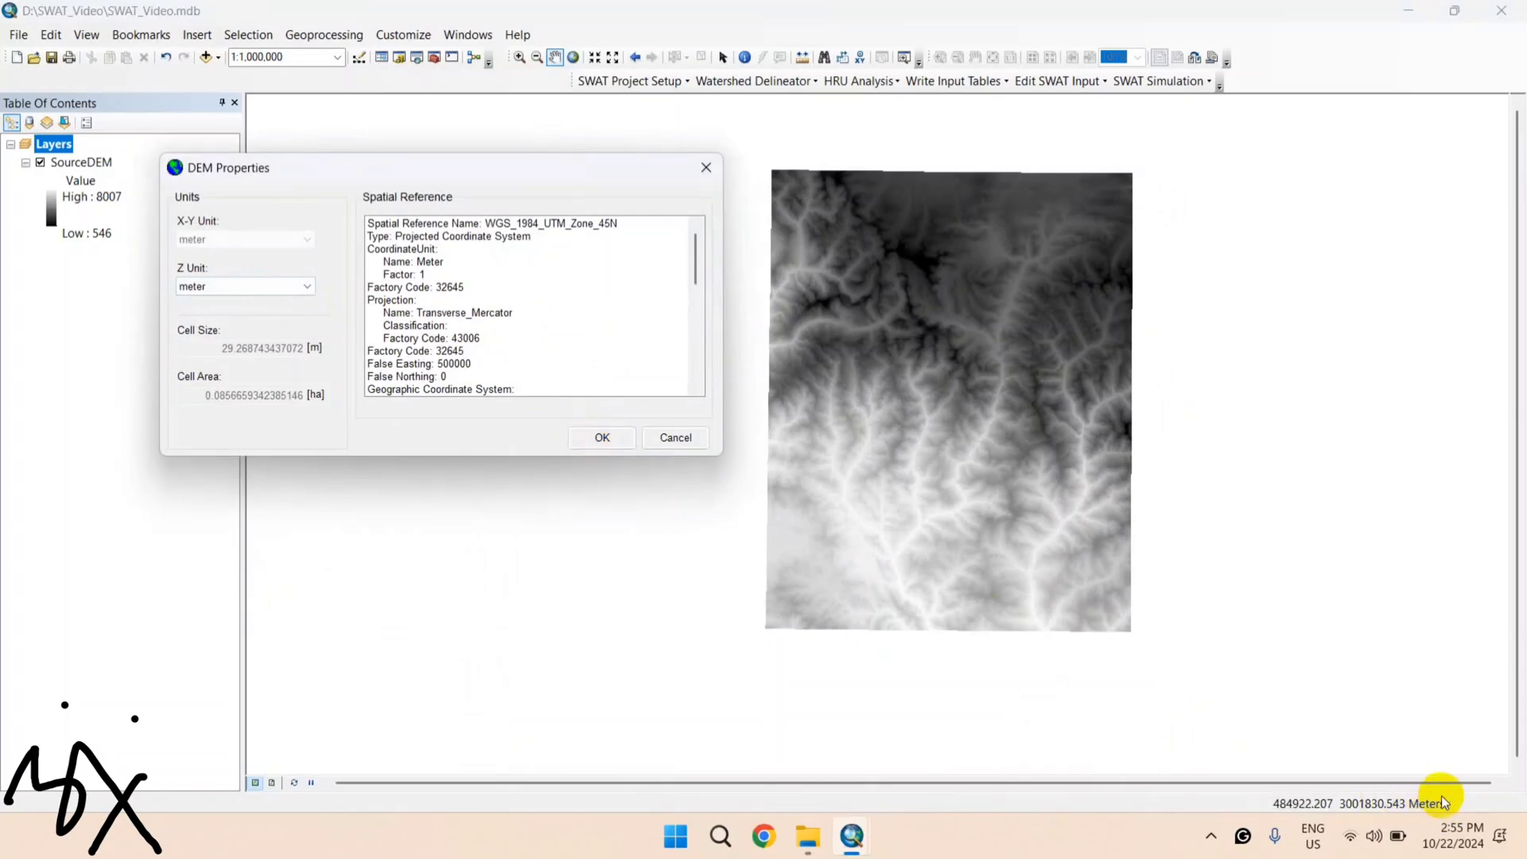
pyautogui.click(611, 438)
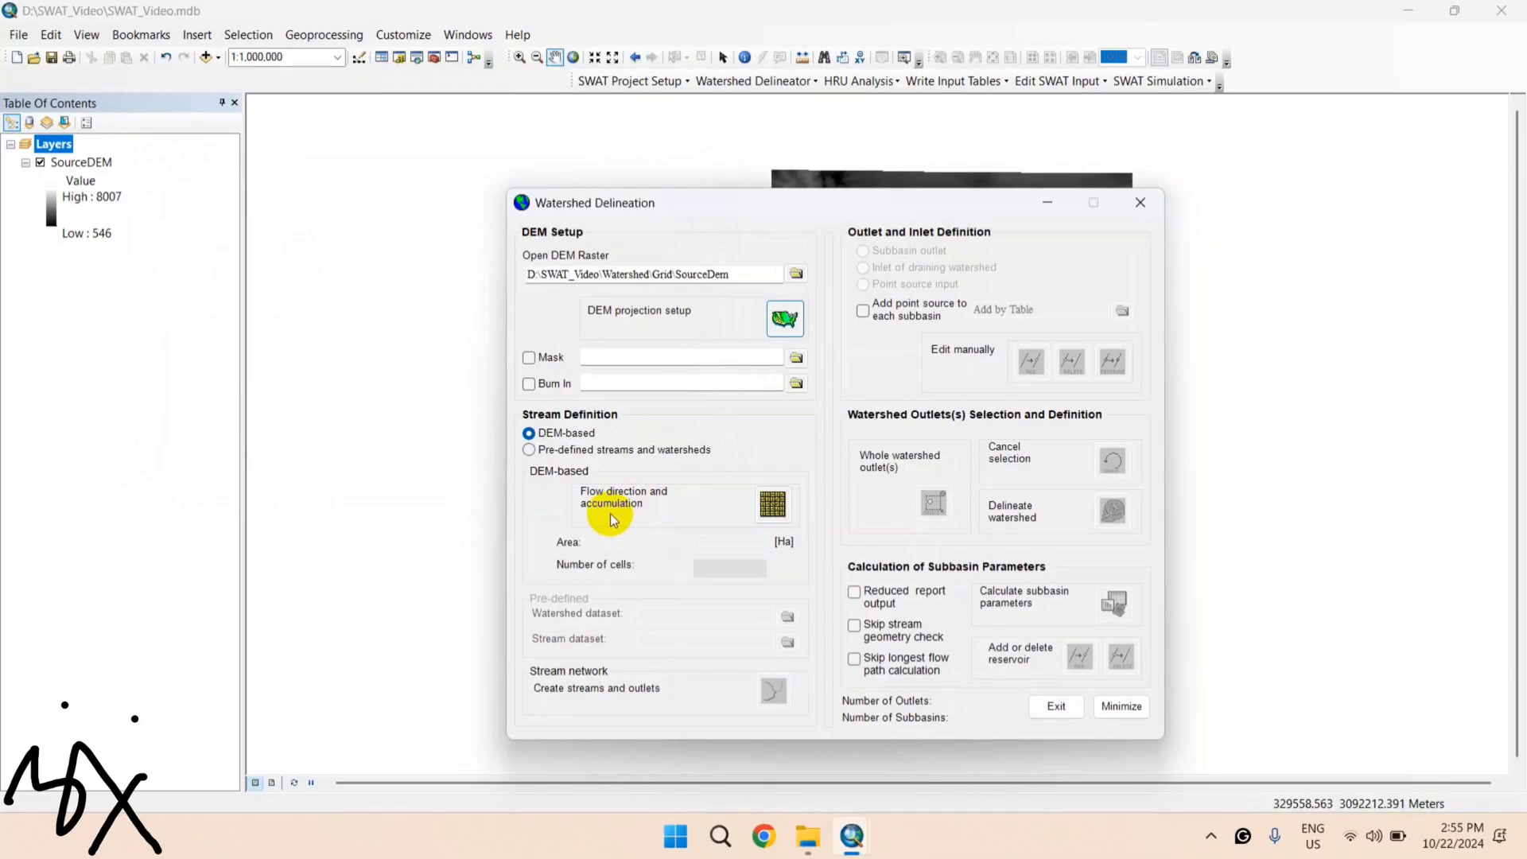
# Step: Compute the DEM-based flow direction and accumulation, and move the Watershed Delineation window aside to uncover the map
pyautogui.click(771, 513)
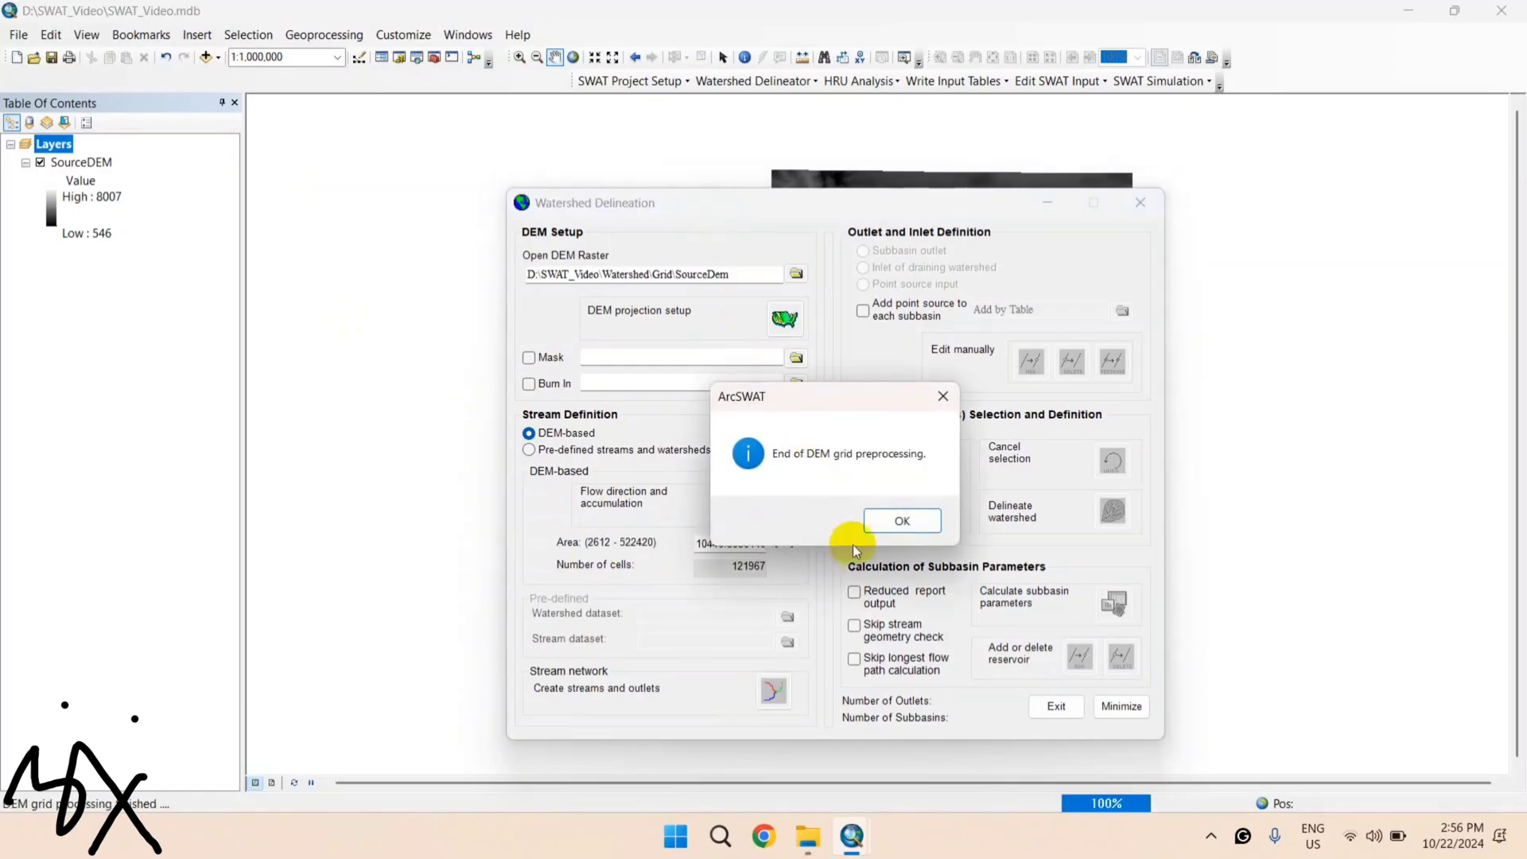
pyautogui.click(892, 516)
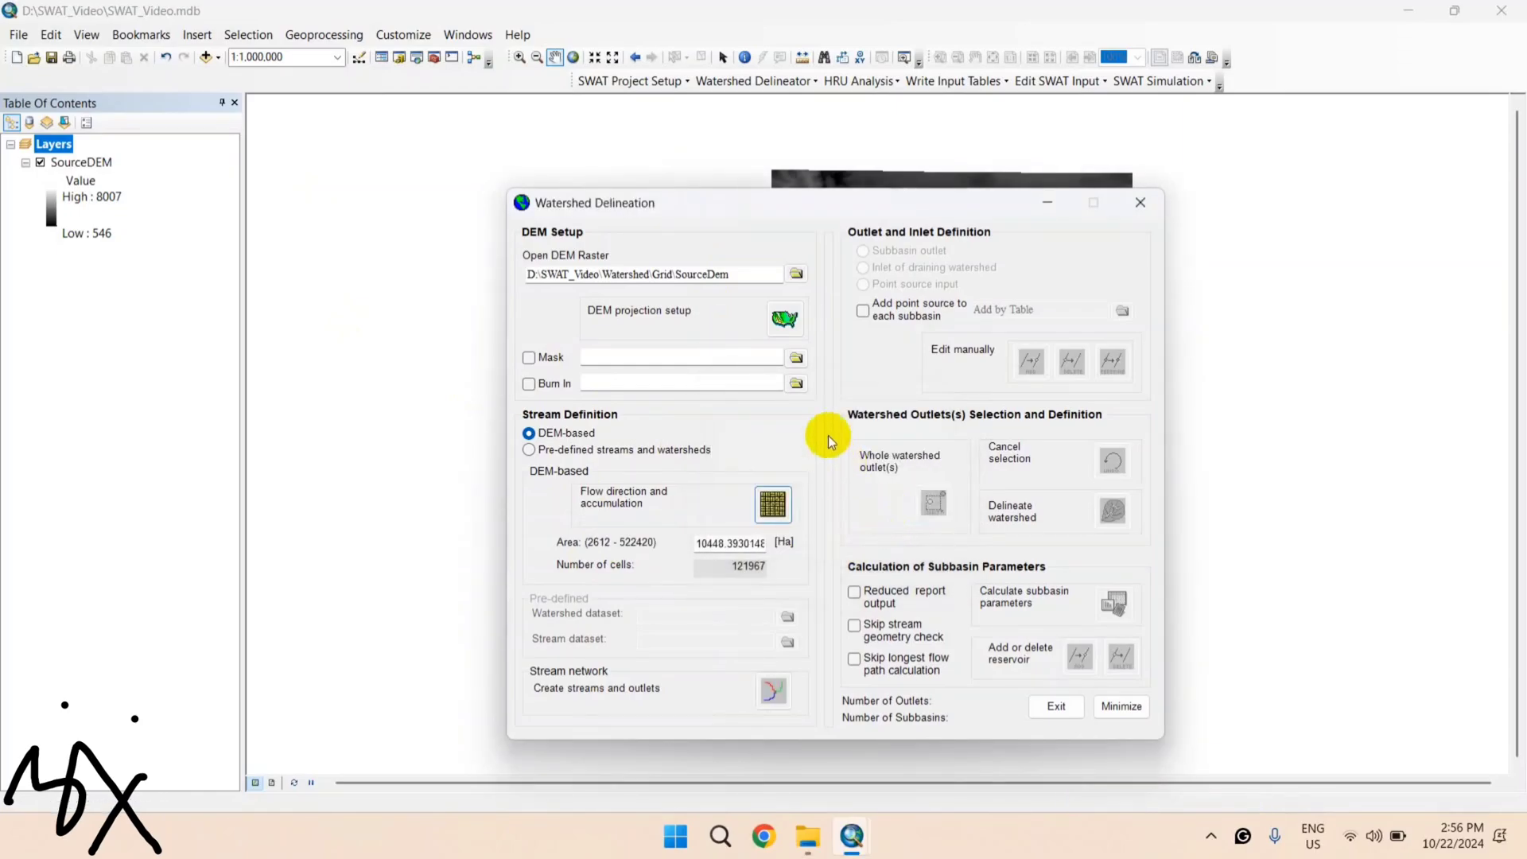
pyautogui.moveTo(745, 203); pyautogui.dragTo(472, 150)
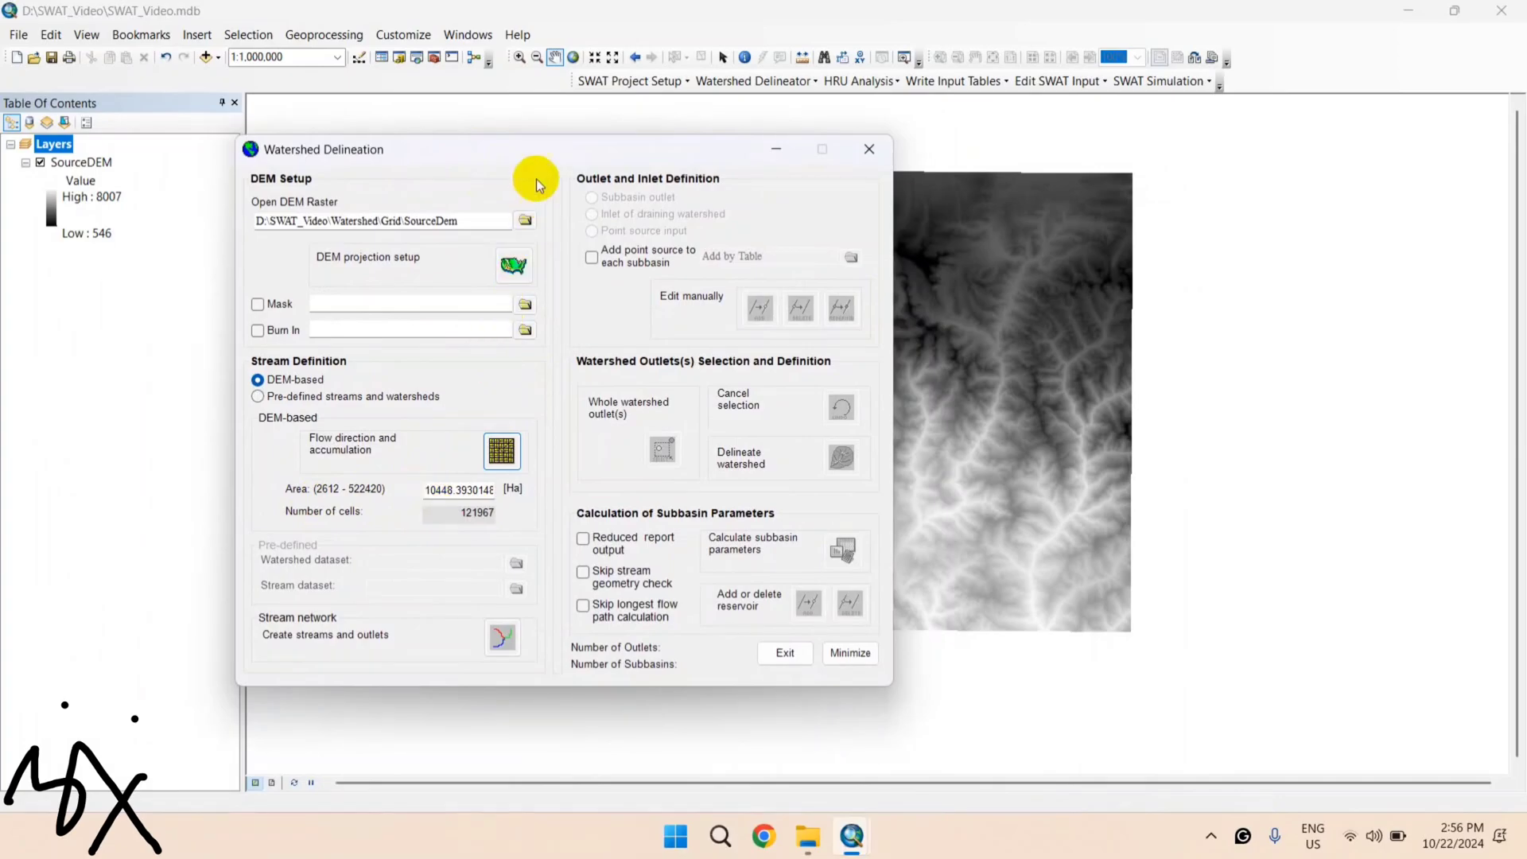
# Step: Set the DEM-based stream definition area to 15000 ha and create the stream network and outlets
pyautogui.moveTo(533, 151); pyautogui.dragTo(376, 118)
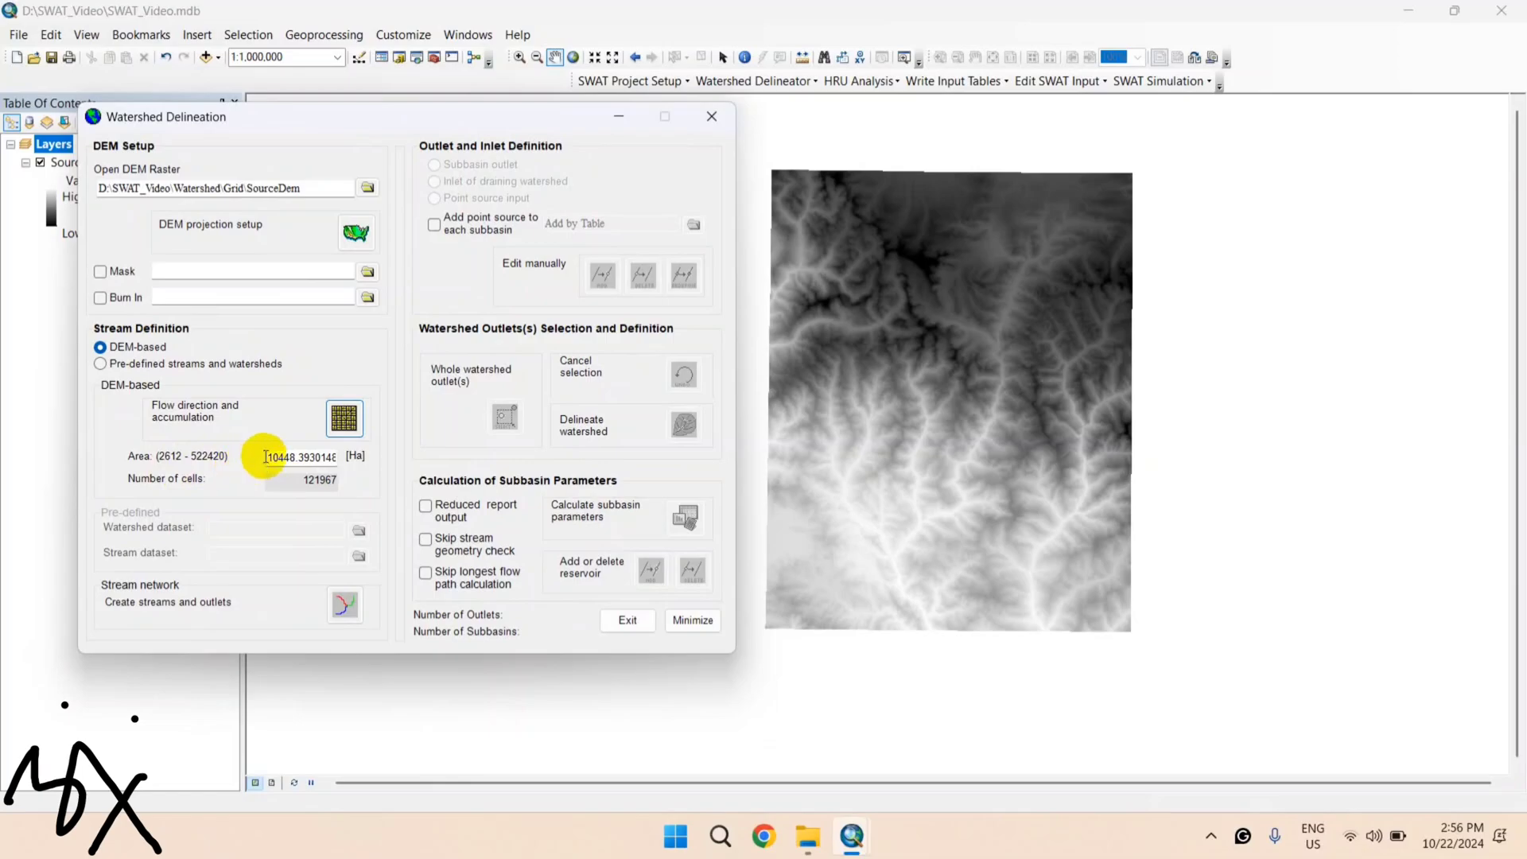
pyautogui.moveTo(265, 457); pyautogui.dragTo(350, 467)
pyautogui.write('15000')
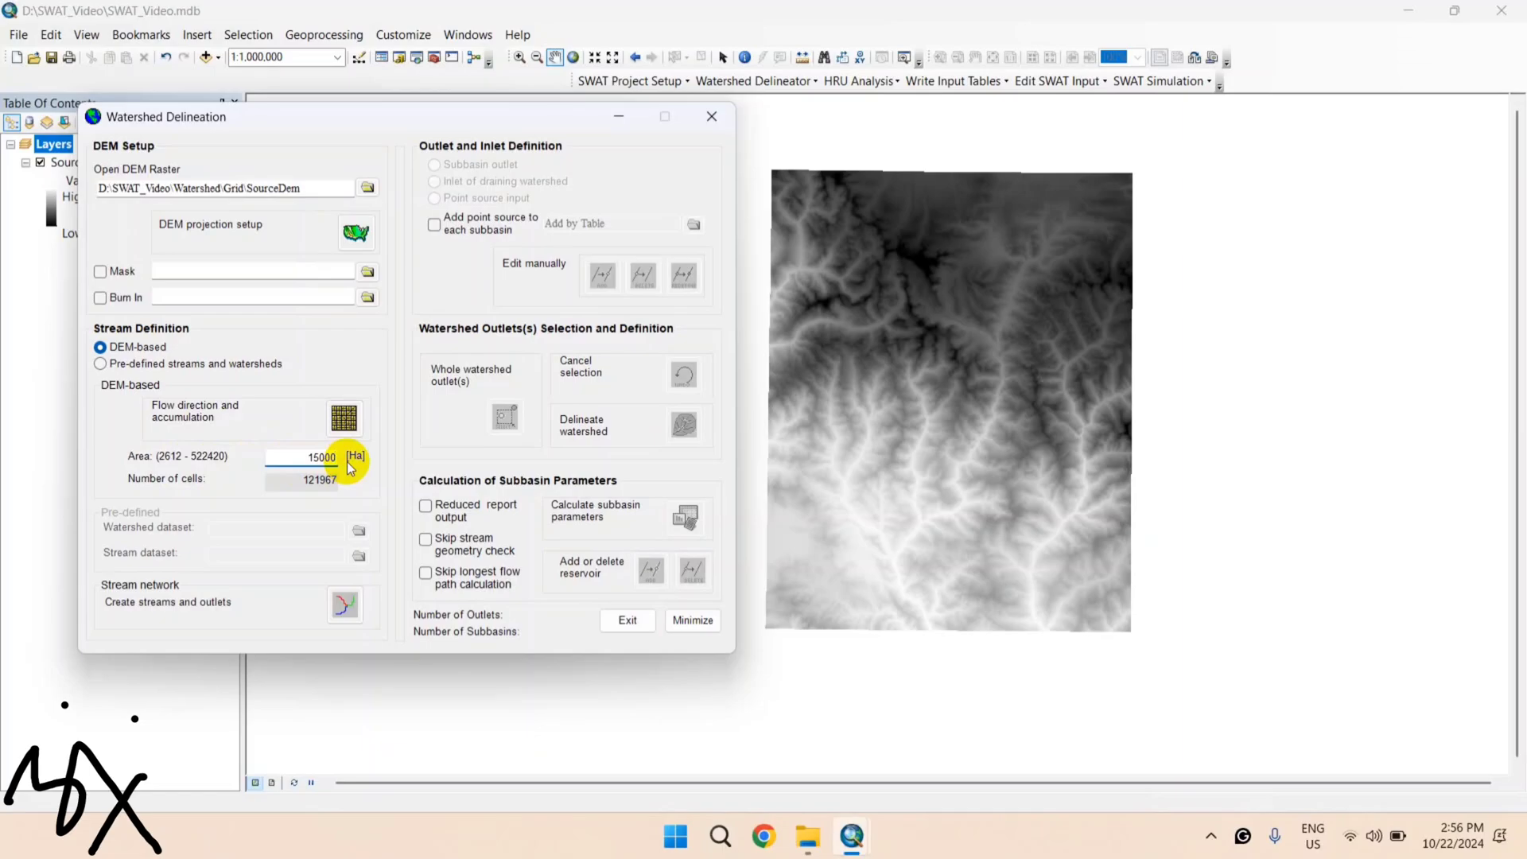
pyautogui.click(337, 609)
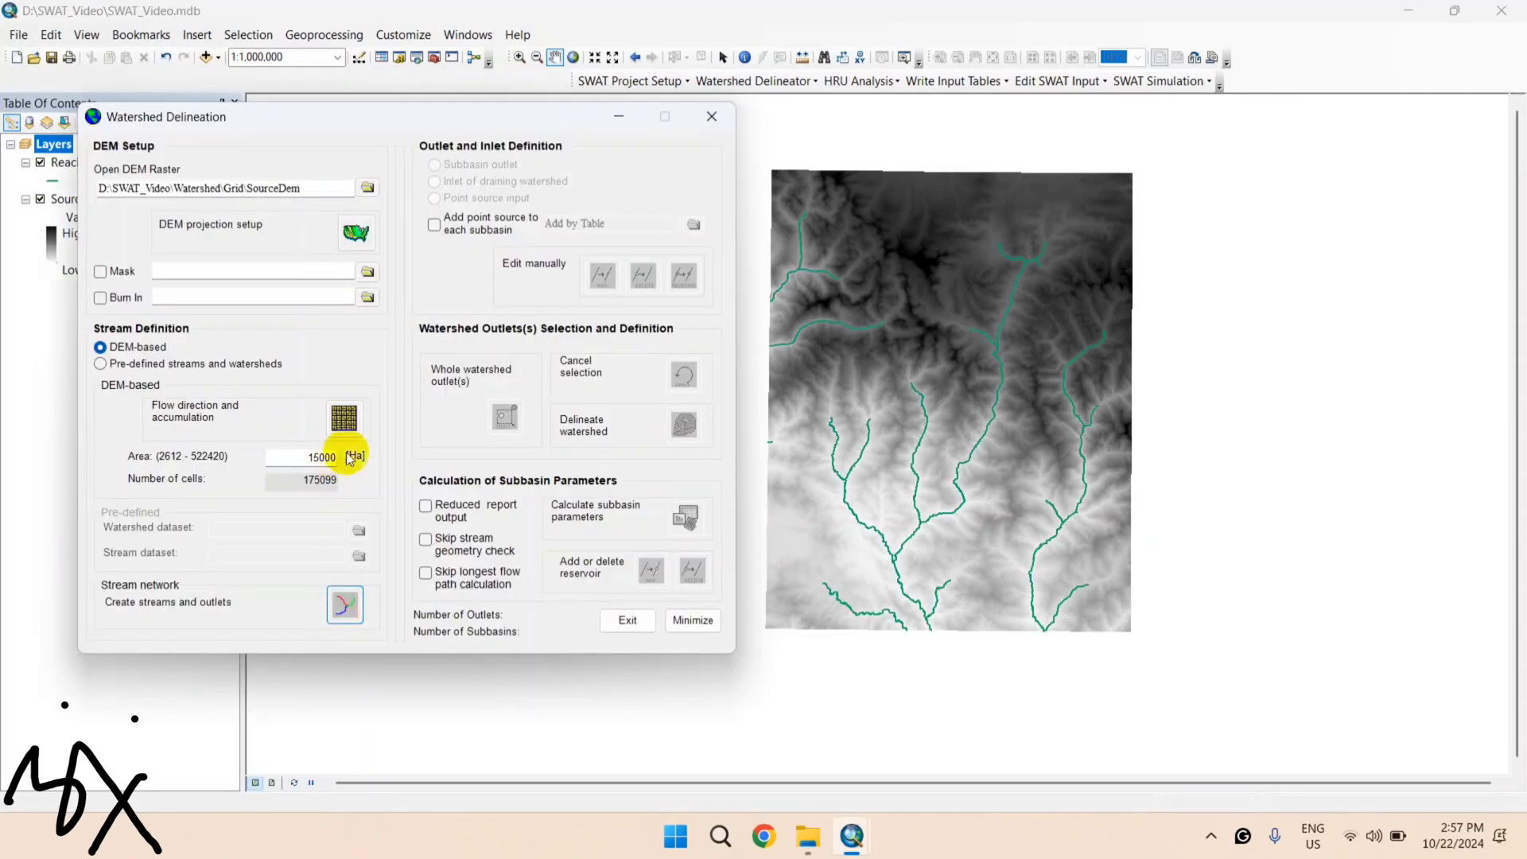
pyautogui.moveTo(471, 124); pyautogui.dragTo(397, 140)
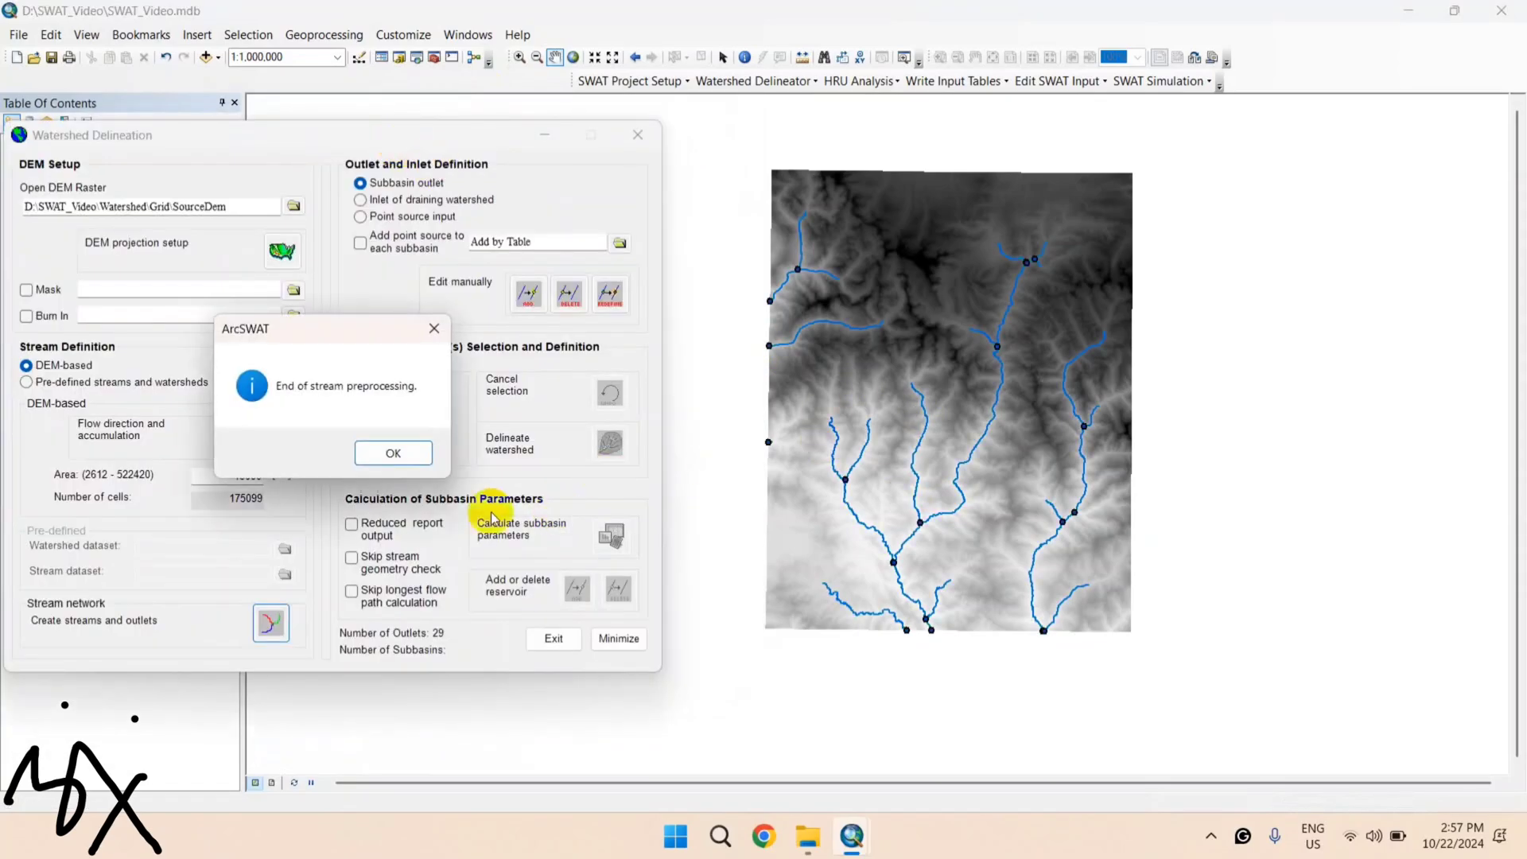
pyautogui.click(393, 452)
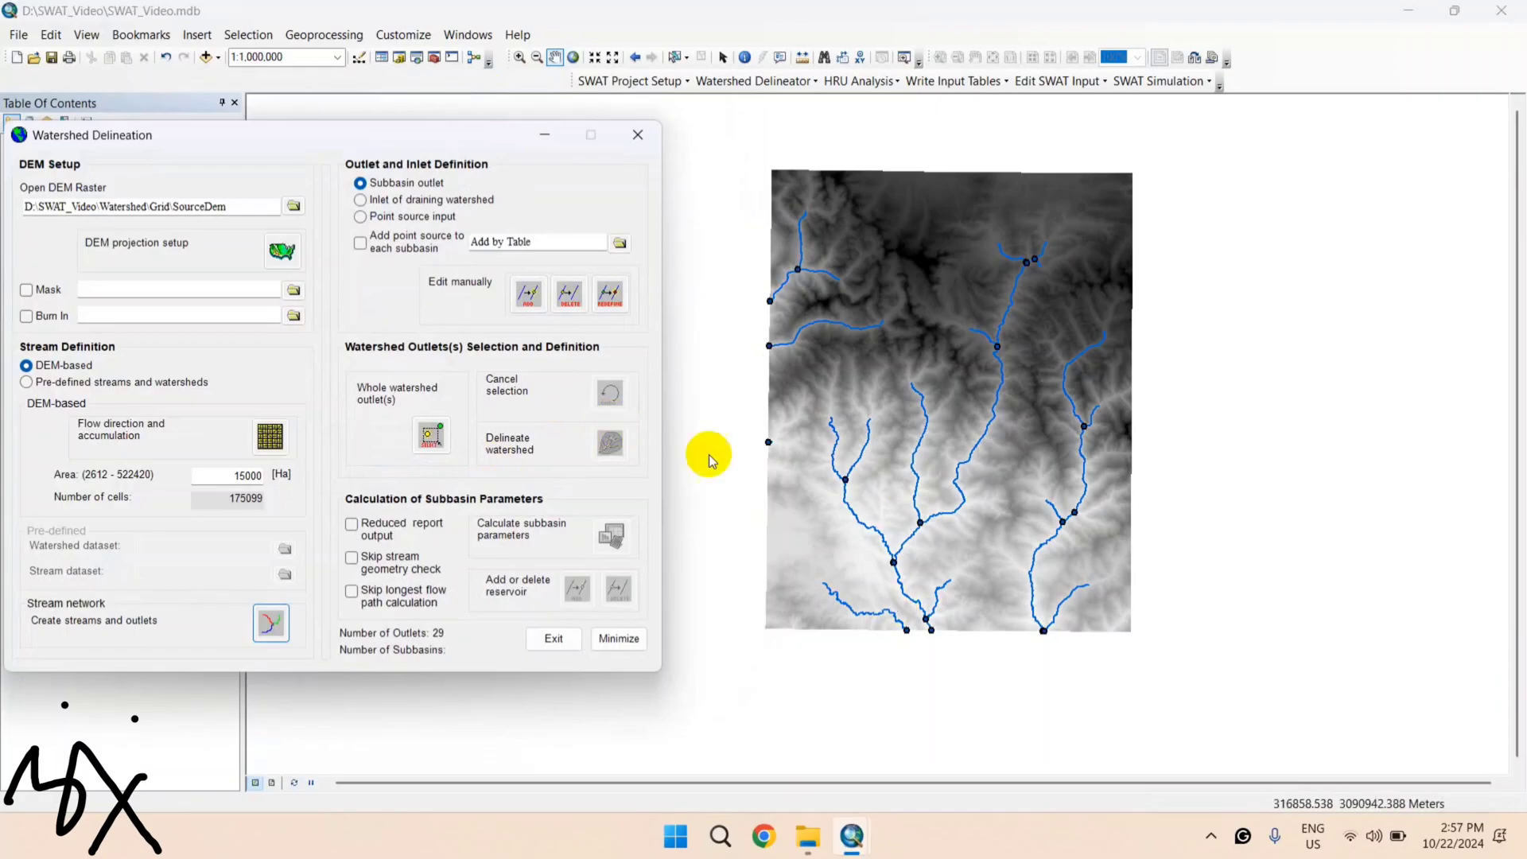
# Step: Set the stream definition area to 5000 ha and recreate the streams and outlets, replacing the previous delineation
pyautogui.moveTo(404, 135); pyautogui.dragTo(479, 118)
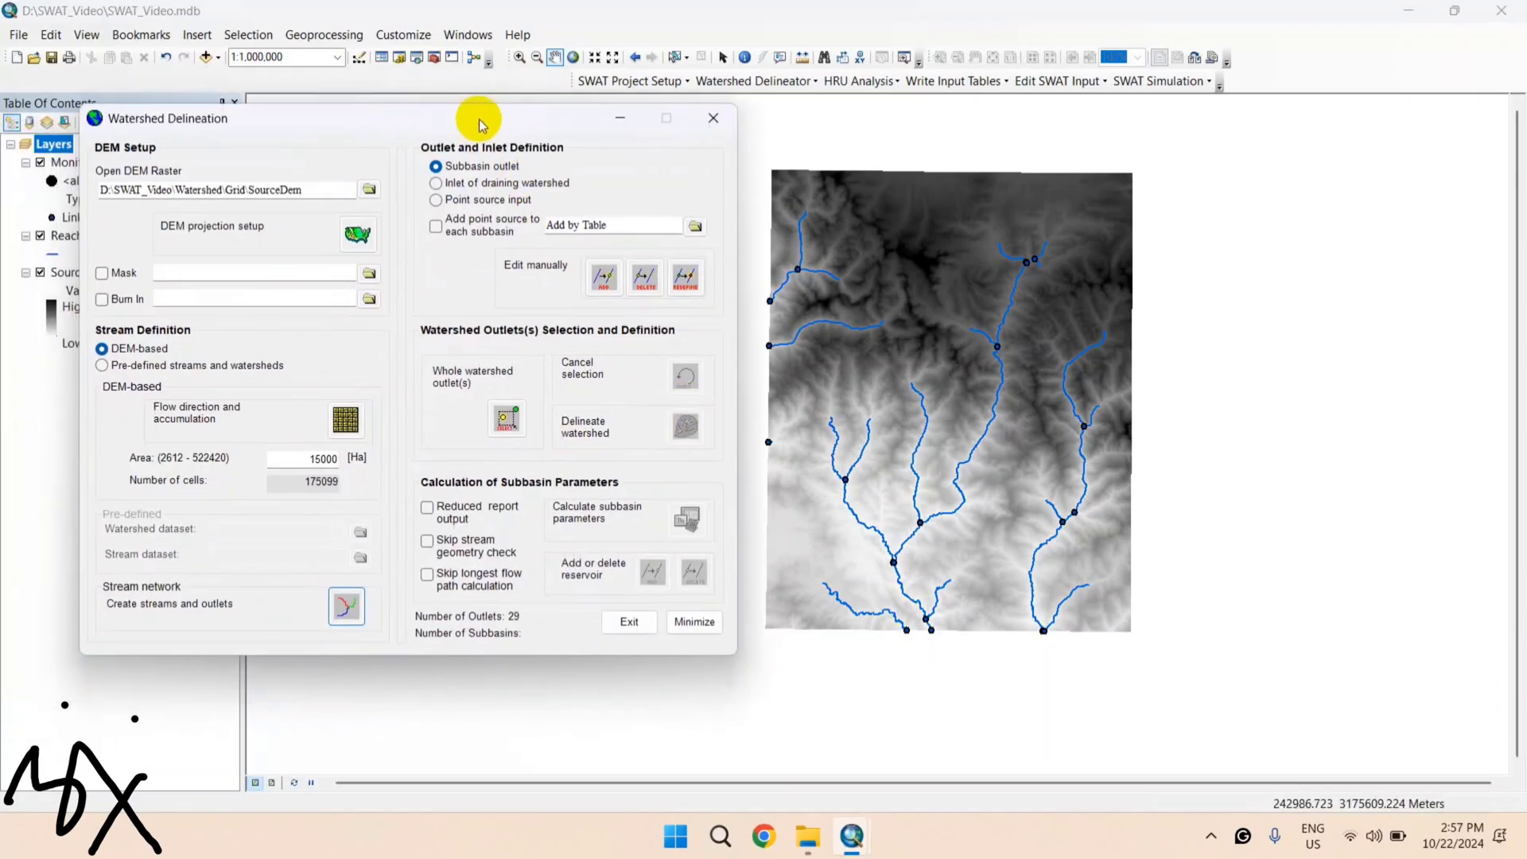
pyautogui.moveTo(304, 455); pyautogui.dragTo(358, 459)
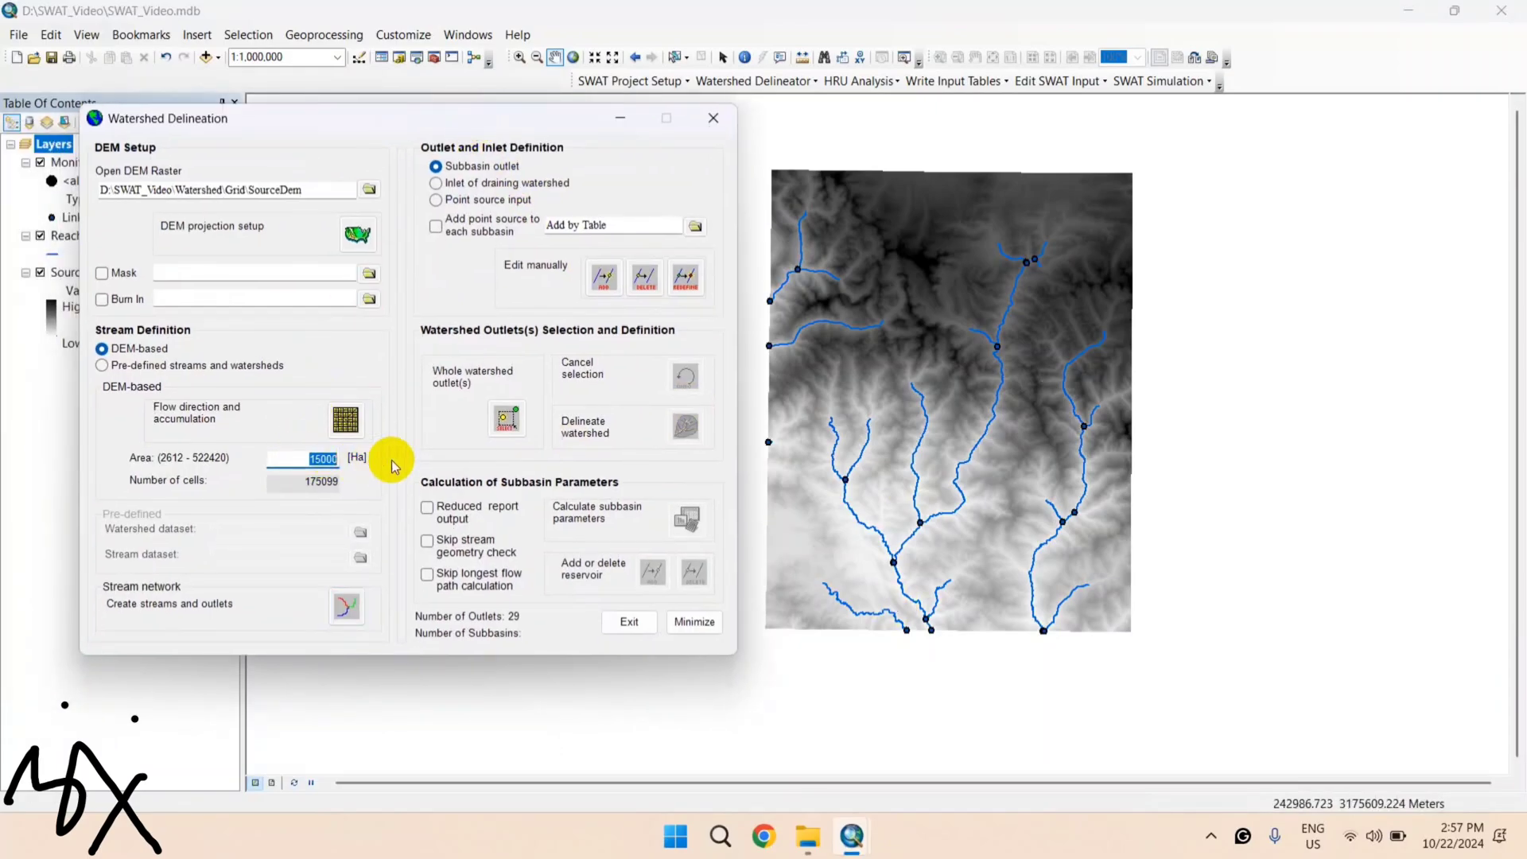
pyautogui.write('5000')
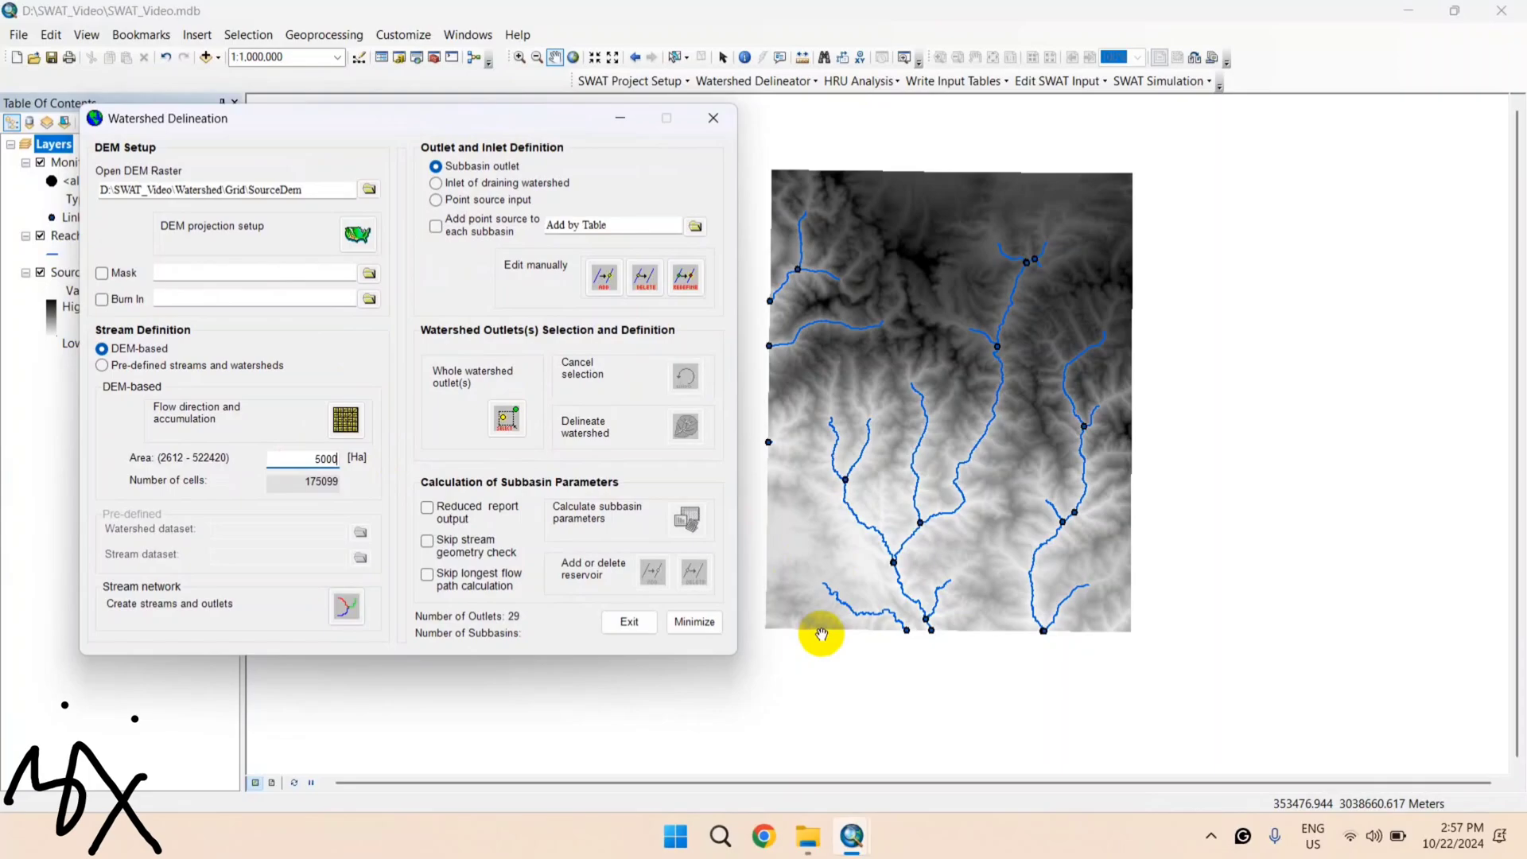
pyautogui.click(346, 609)
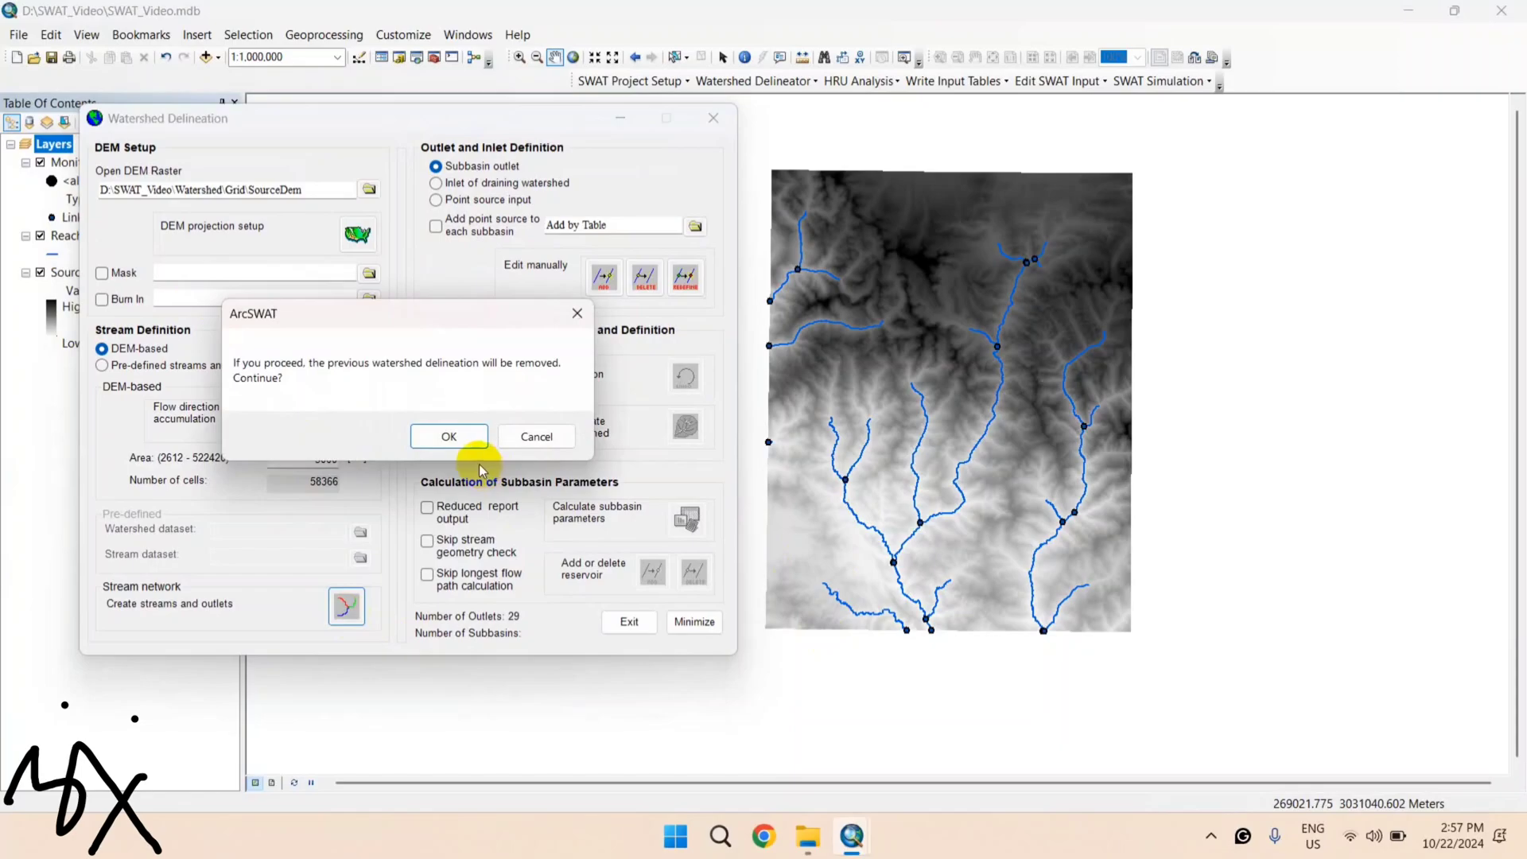
pyautogui.click(451, 437)
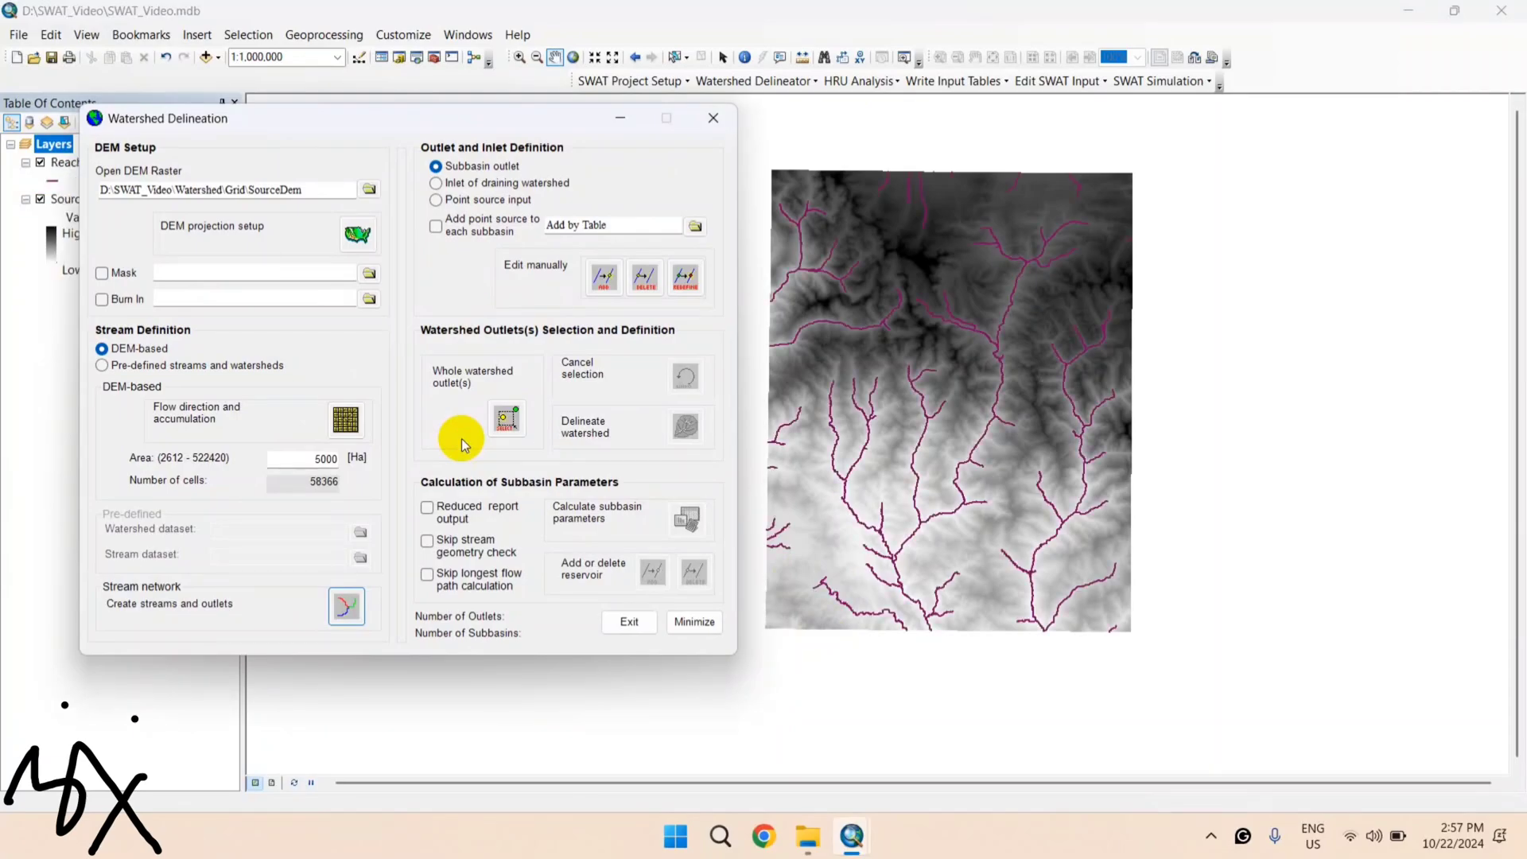
pyautogui.click(888, 618)
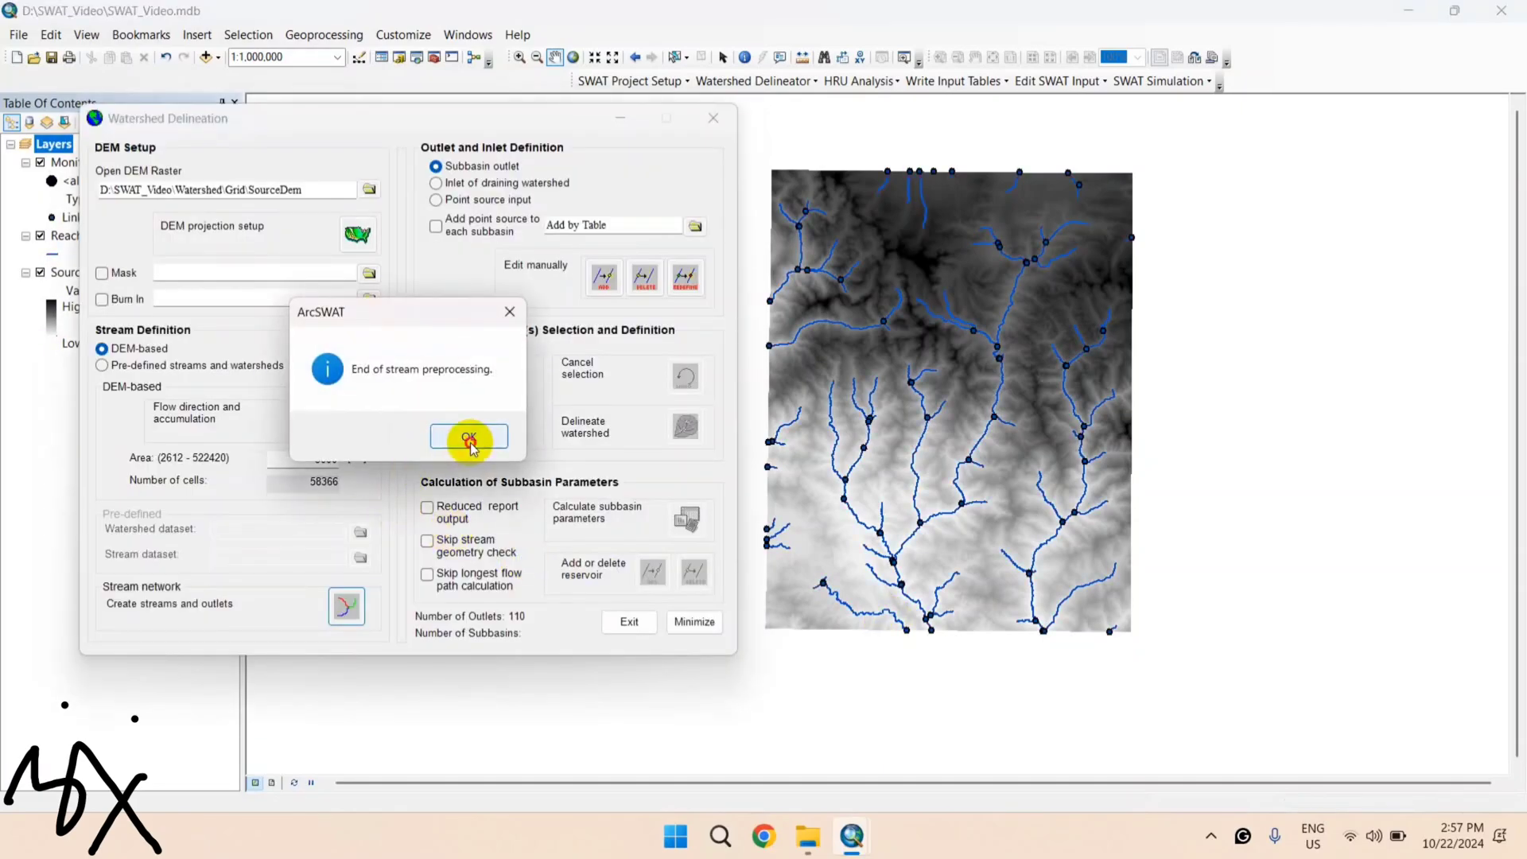
pyautogui.click(474, 437)
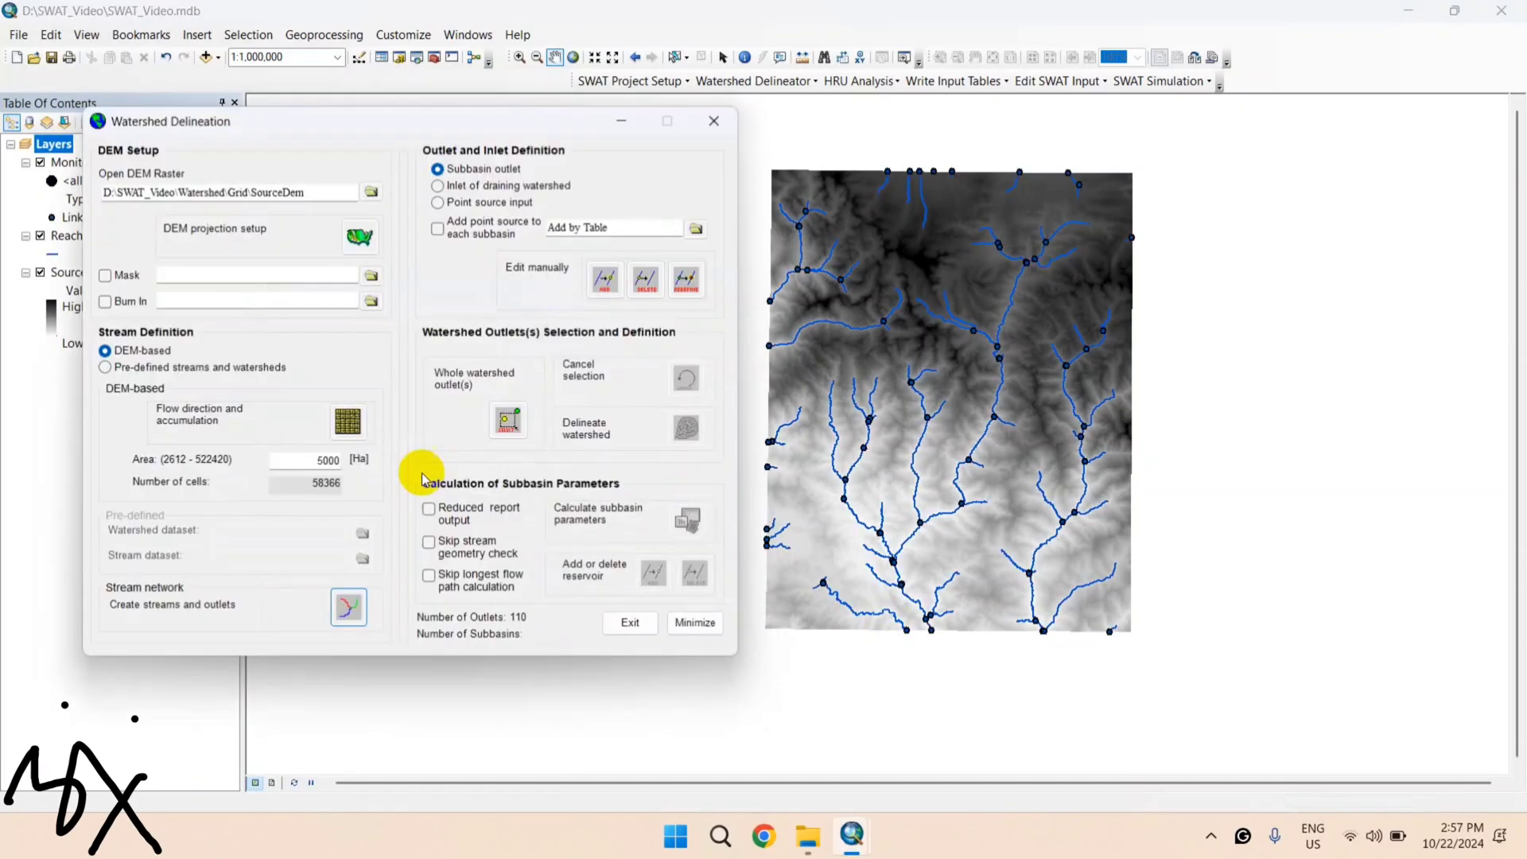
# Step: Return the stream definition area to 15000 ha and regenerate the stream network and outlets over the existing ones
pyautogui.doubleClick(298, 459)
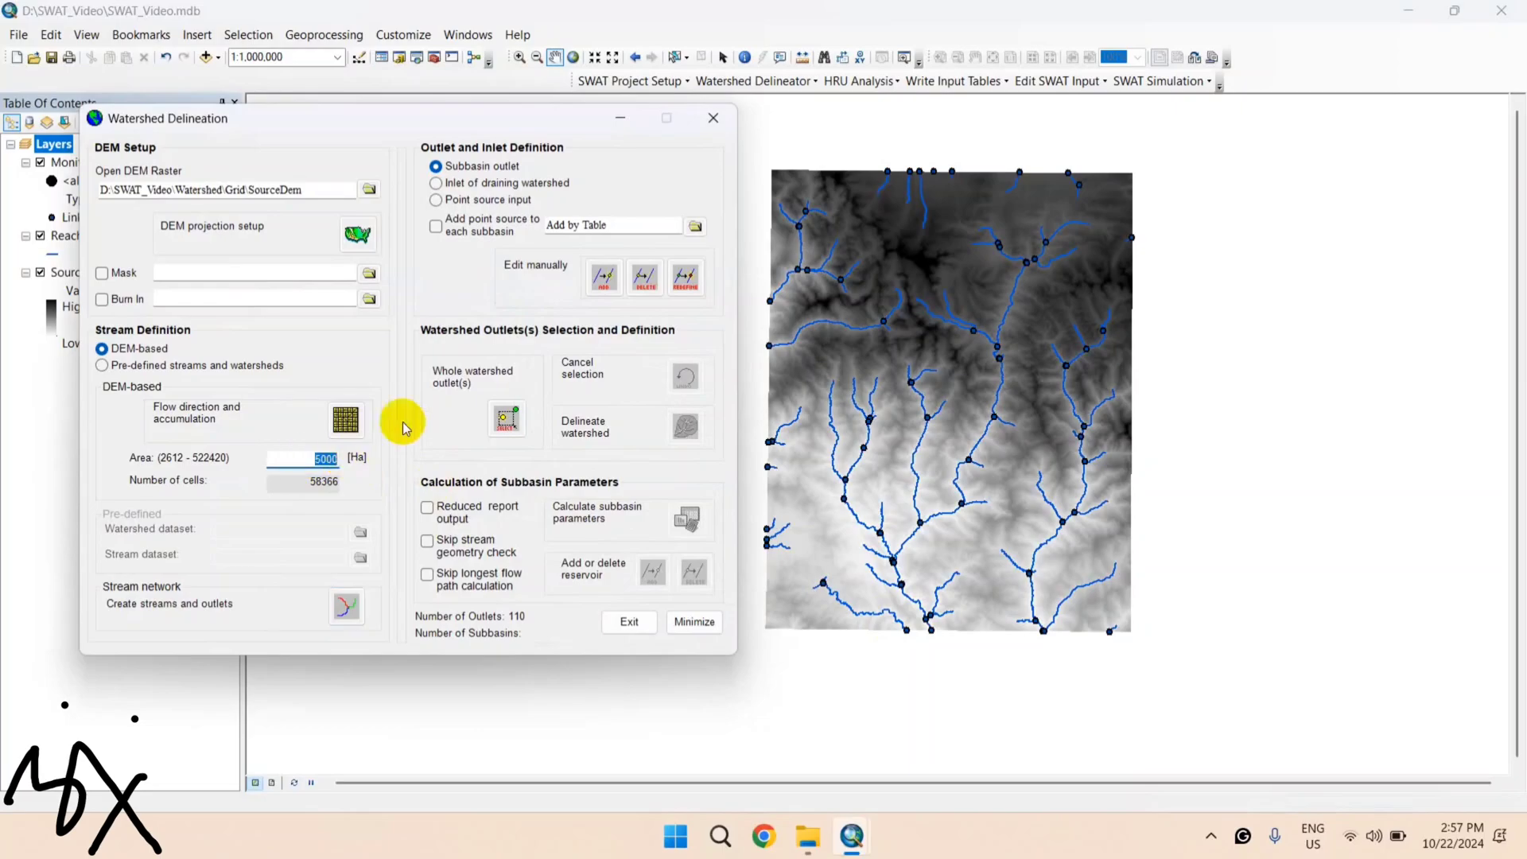
pyautogui.write('1500')
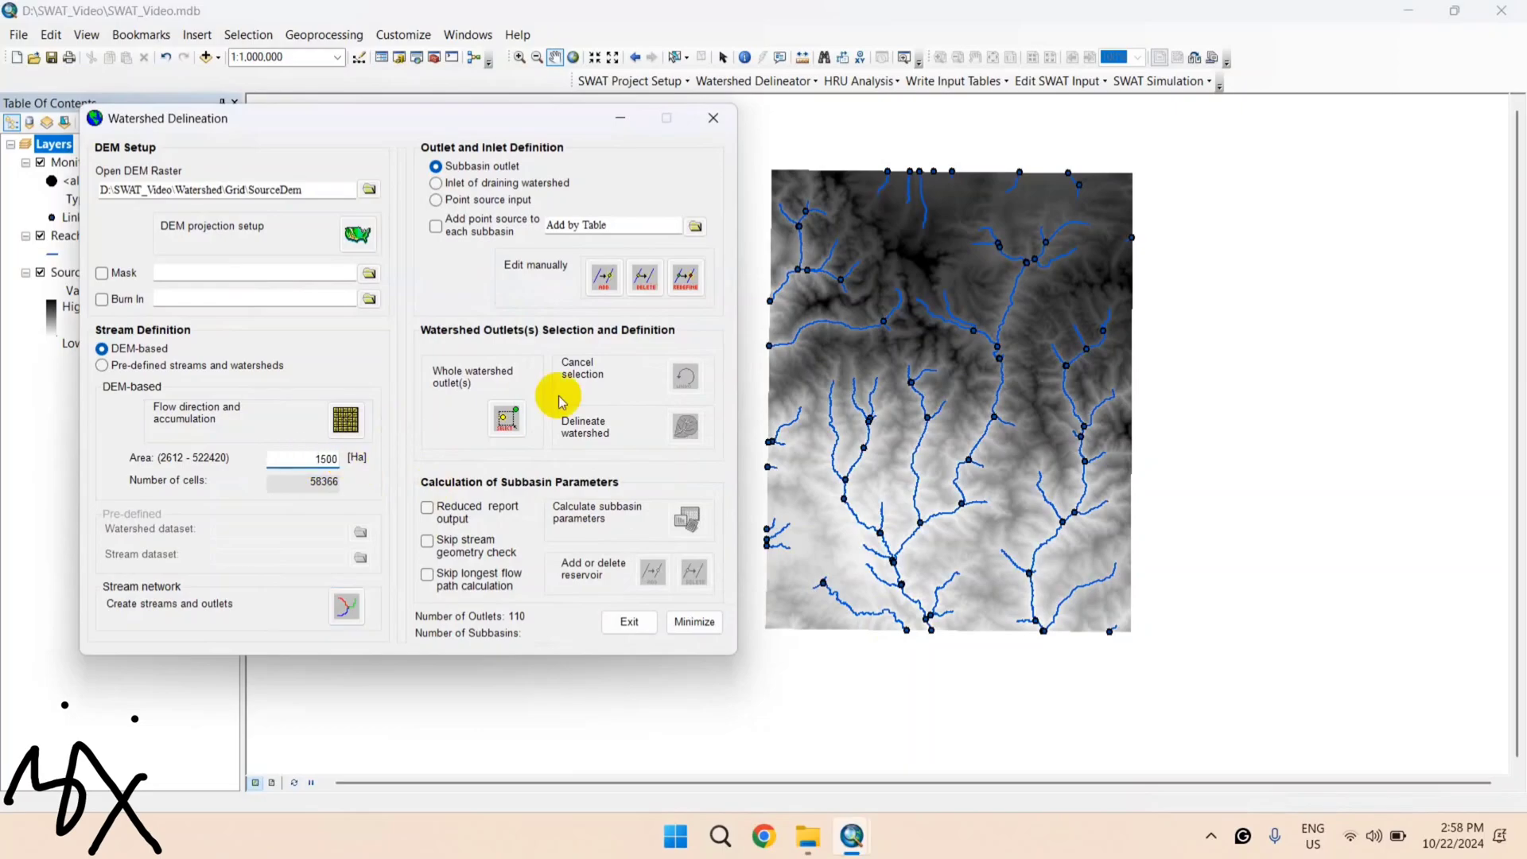
pyautogui.write('0')
pyautogui.click(347, 607)
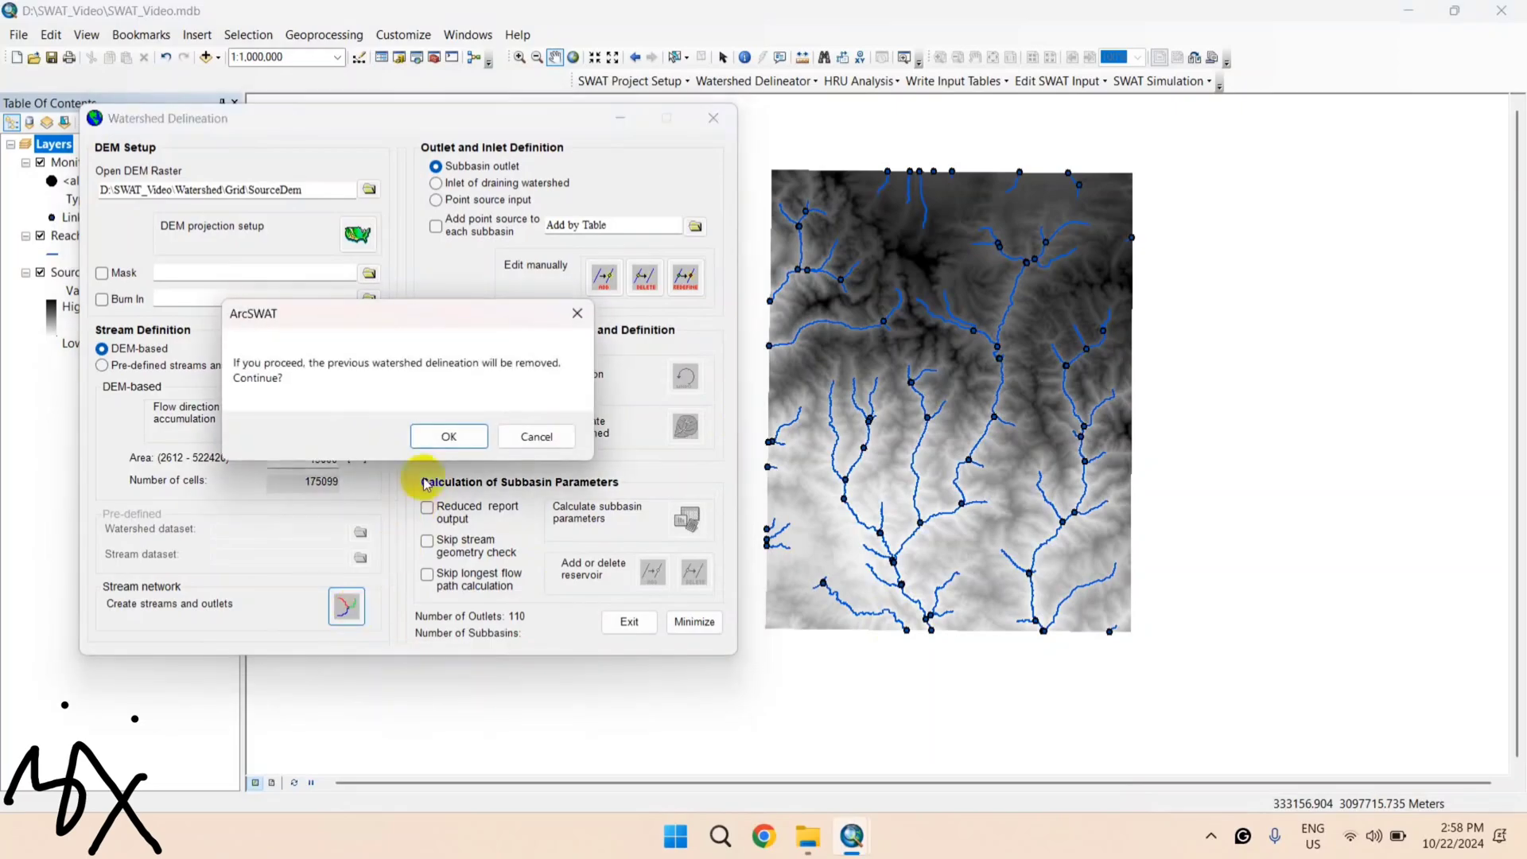
pyautogui.click(449, 437)
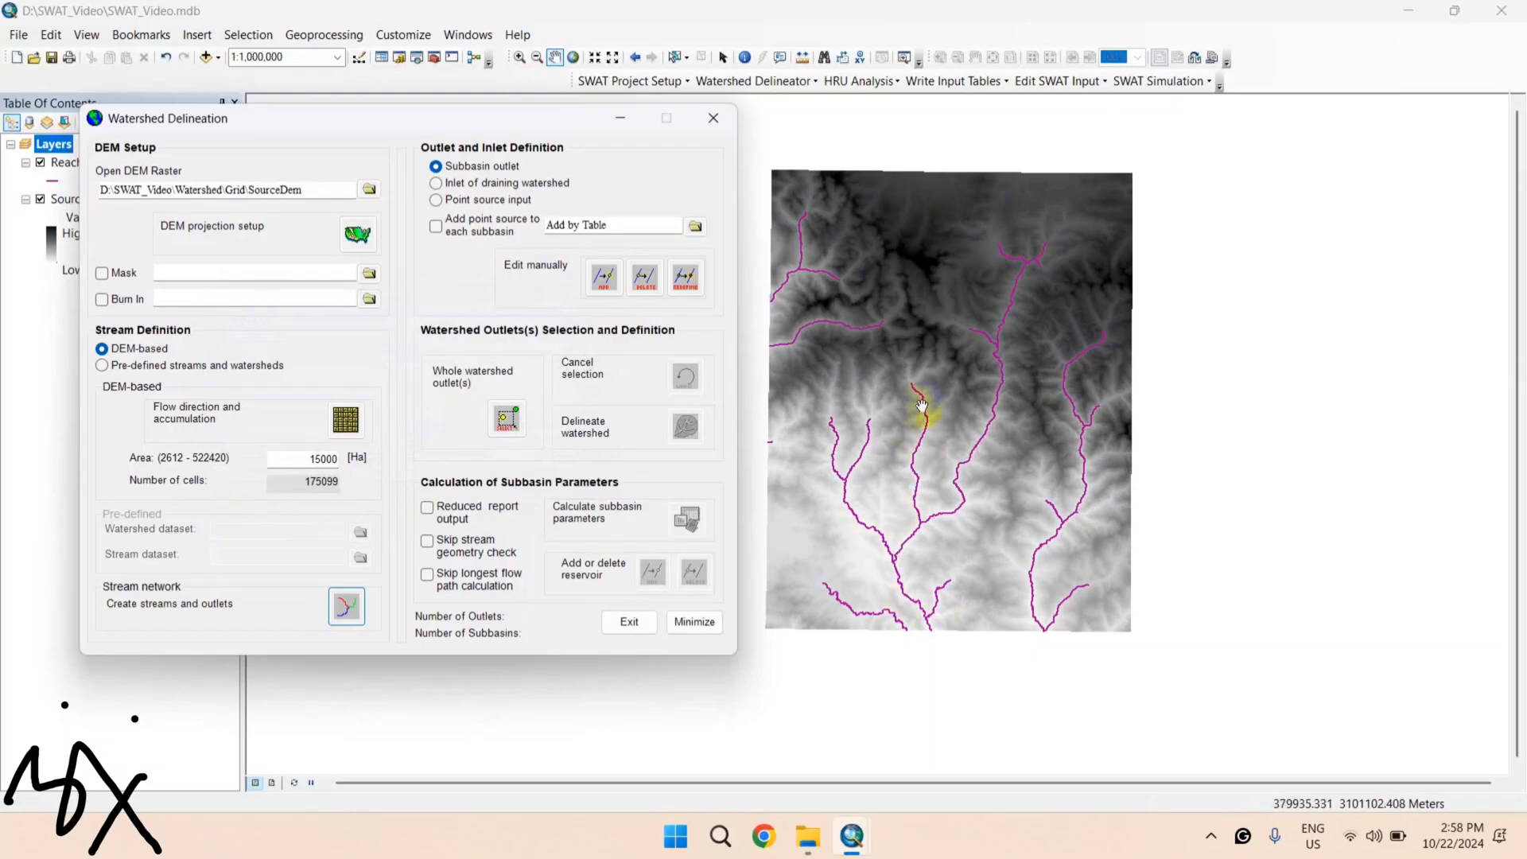
pyautogui.click(897, 386)
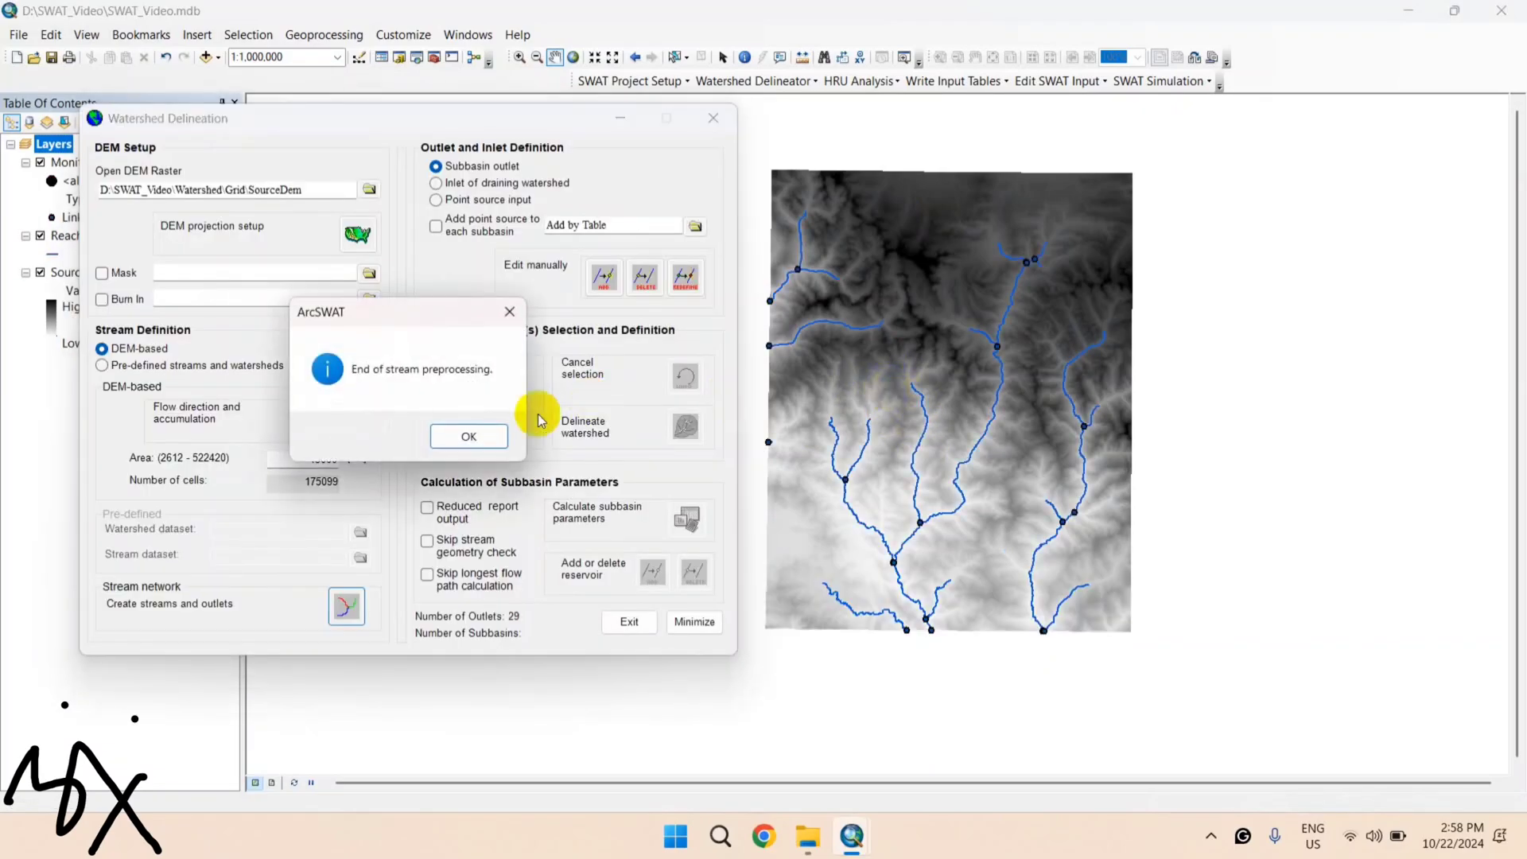
pyautogui.click(461, 435)
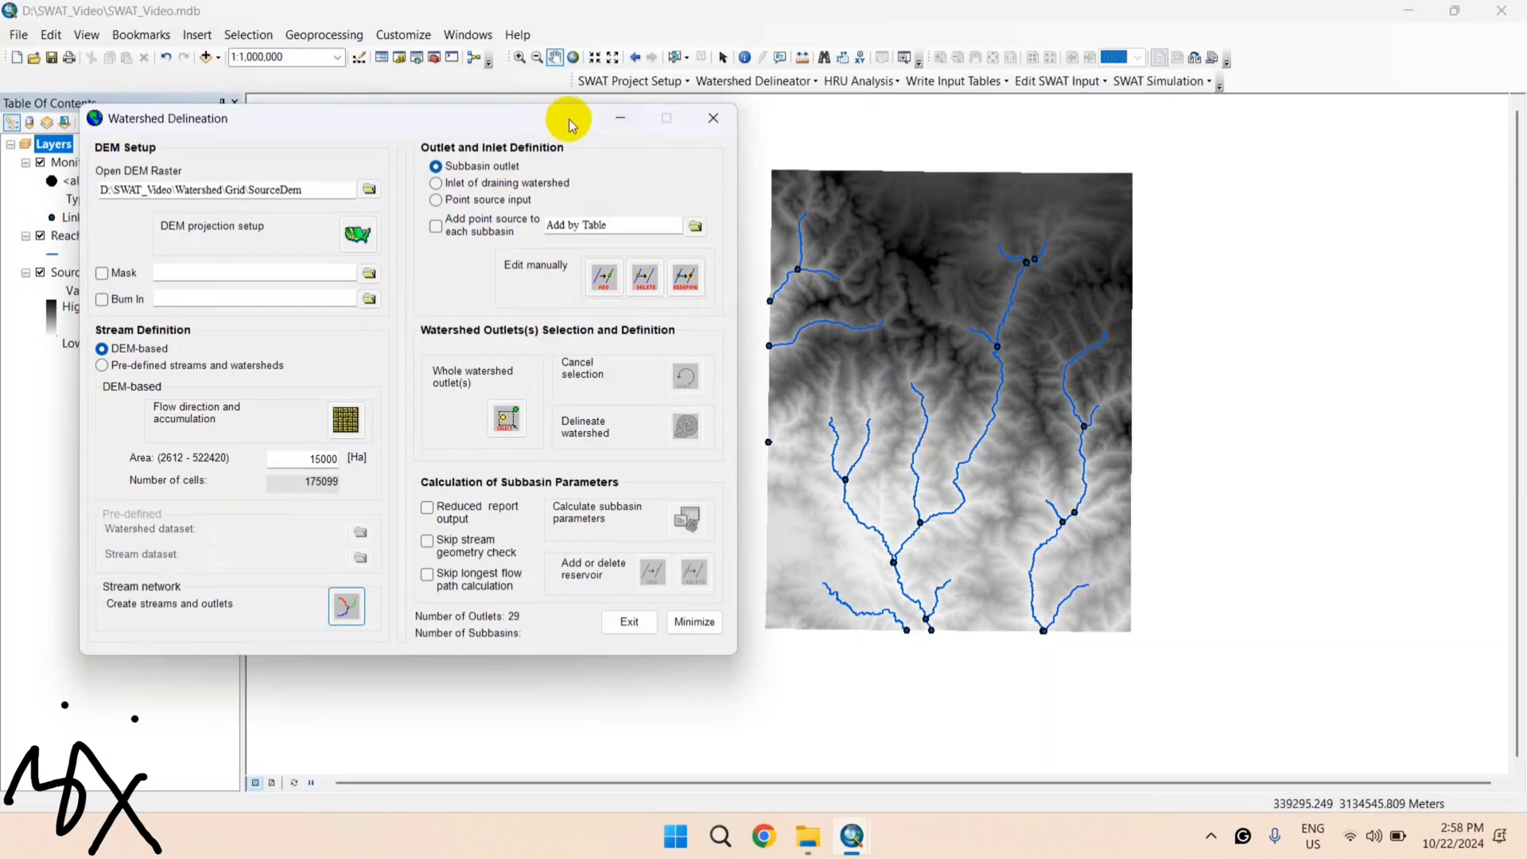
# Step: Move the Watershed Delineation window out of the way and add the Sunkoshi_Q.shp layer to the map
pyautogui.moveTo(541, 124); pyautogui.dragTo(494, 608)
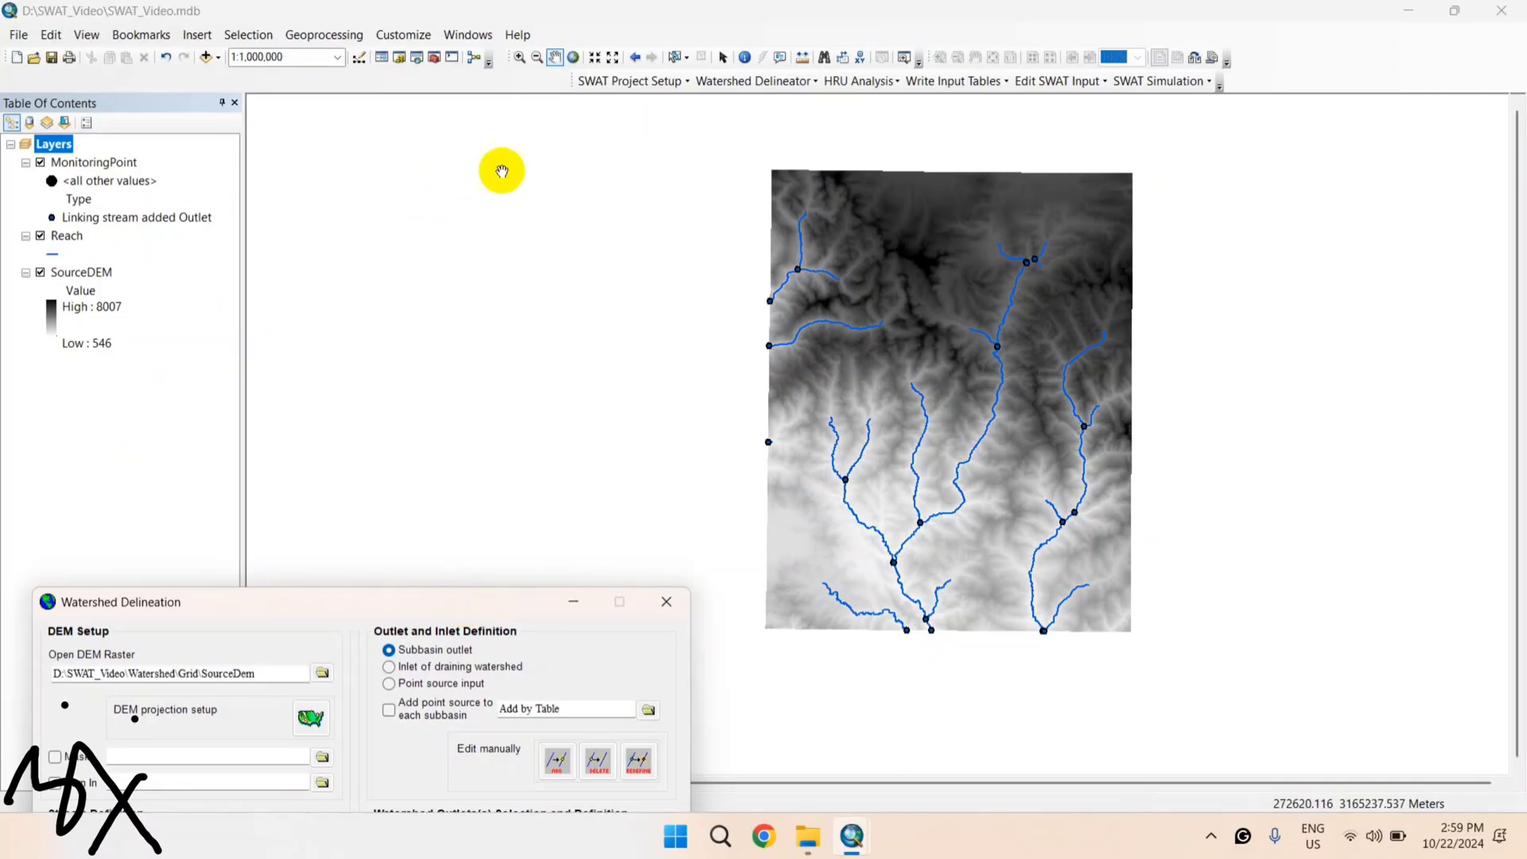
pyautogui.click(208, 58)
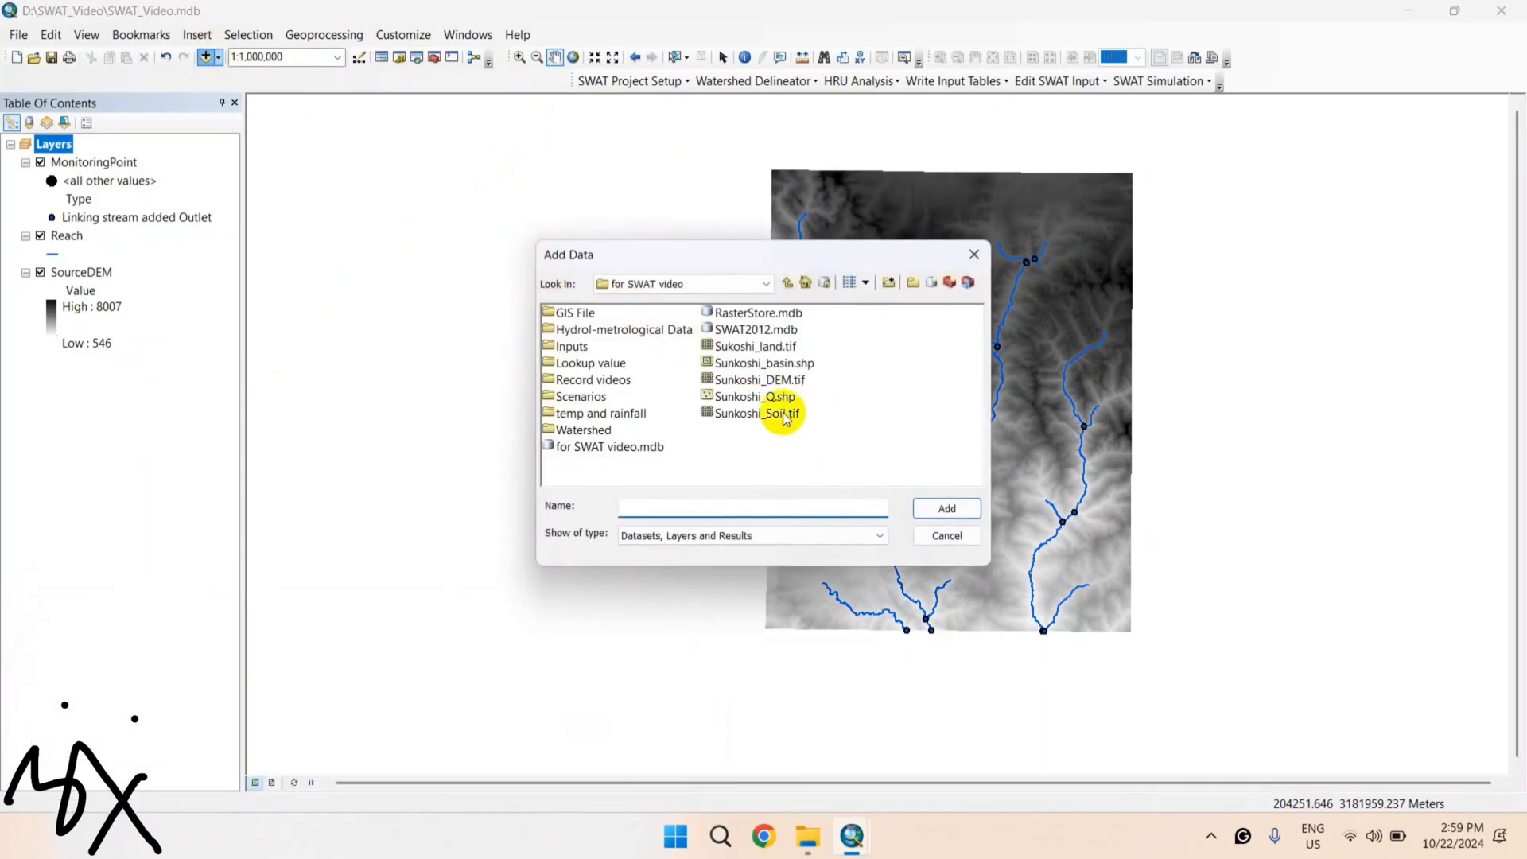
pyautogui.click(718, 397)
pyautogui.doubleClick(718, 398)
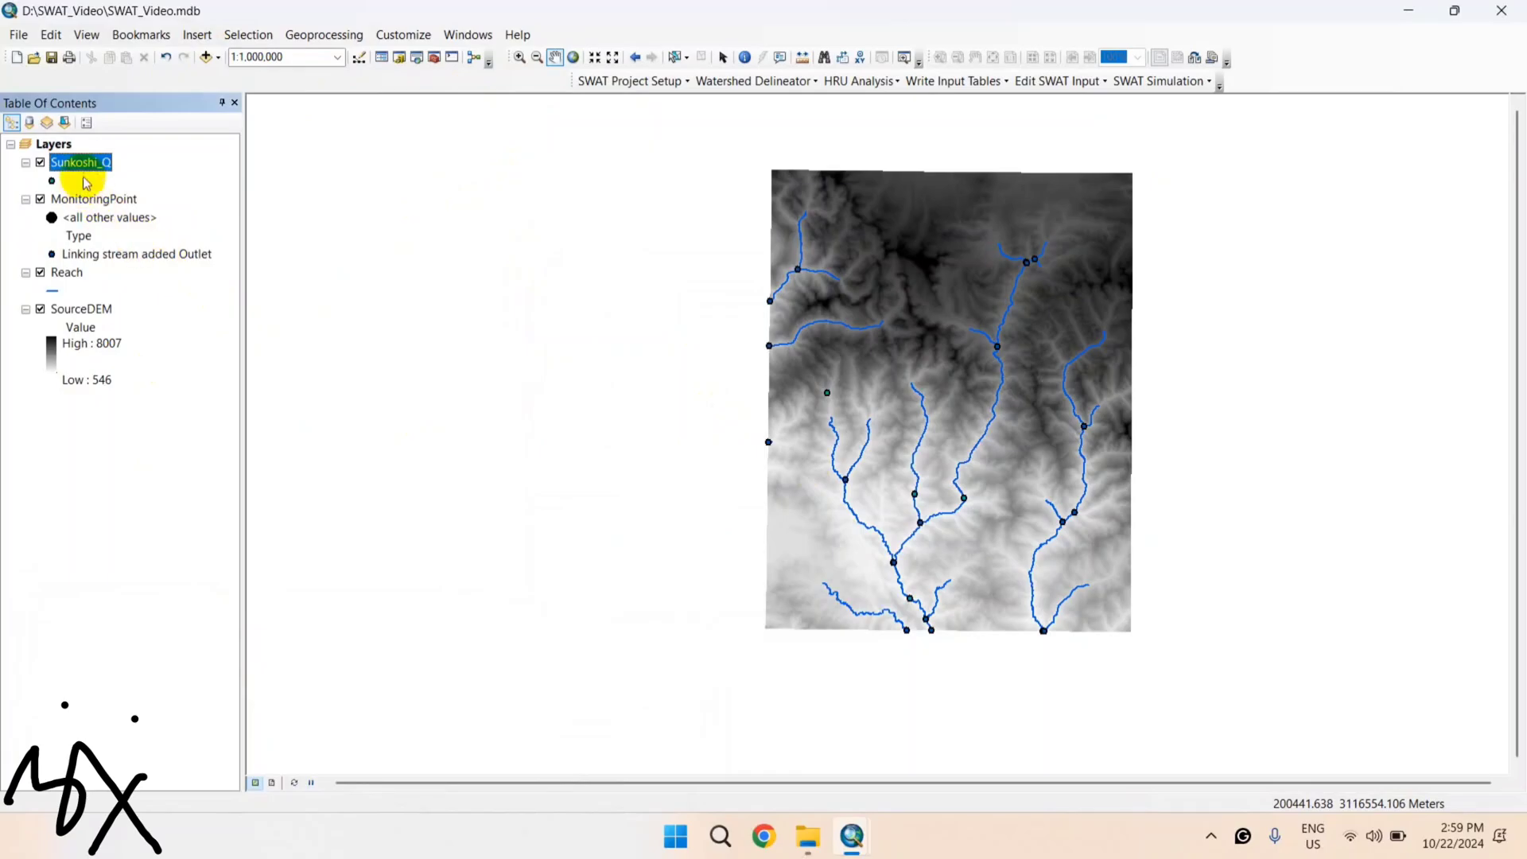
# Step: Change the Sunkoshi_Q point symbol to the green Circle 2 style
pyautogui.click(51, 182)
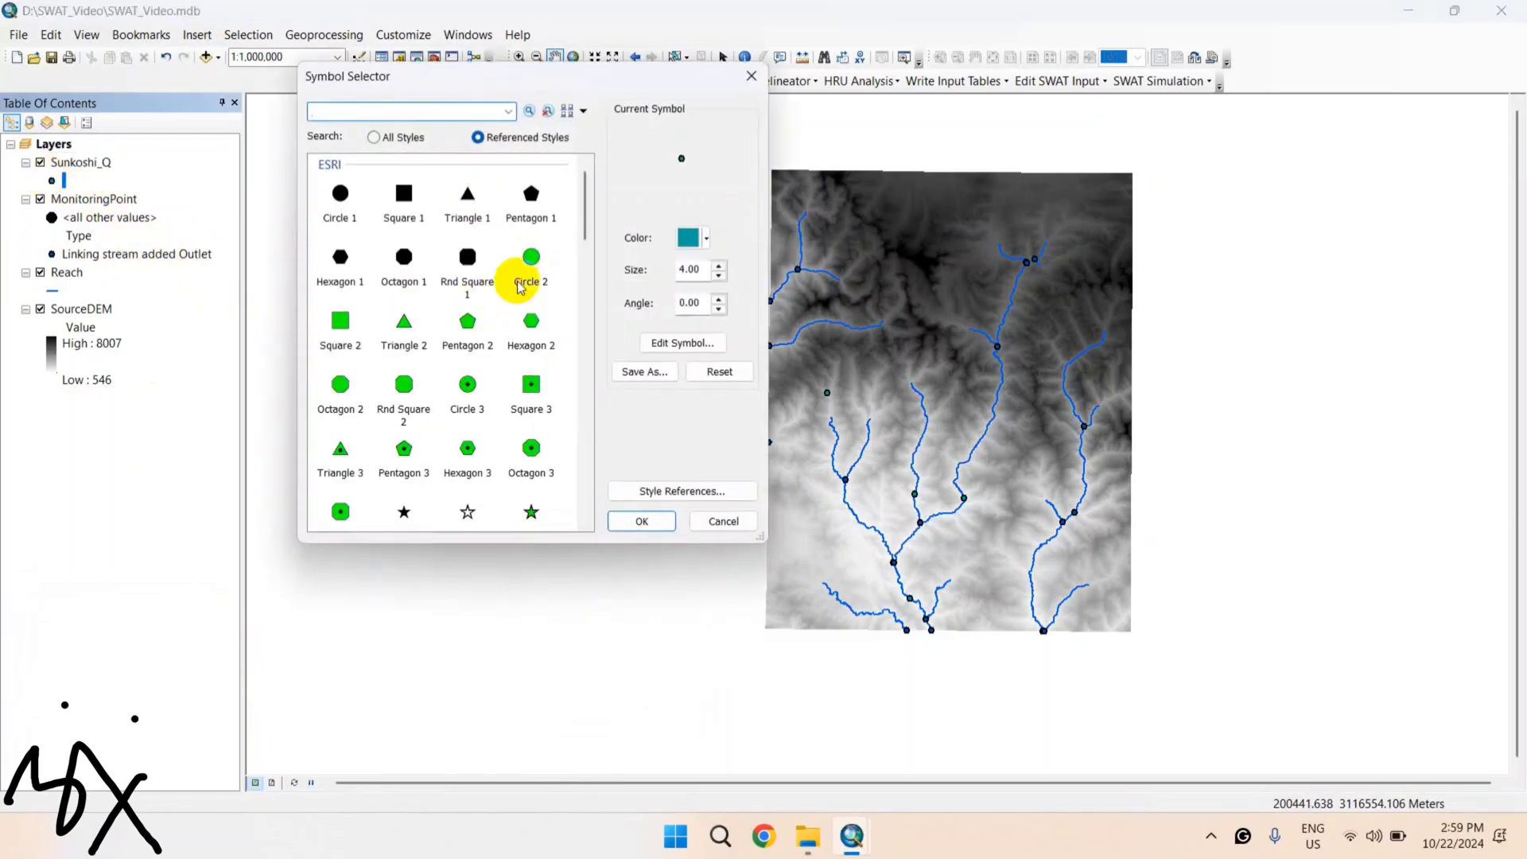
pyautogui.click(527, 256)
pyautogui.click(642, 522)
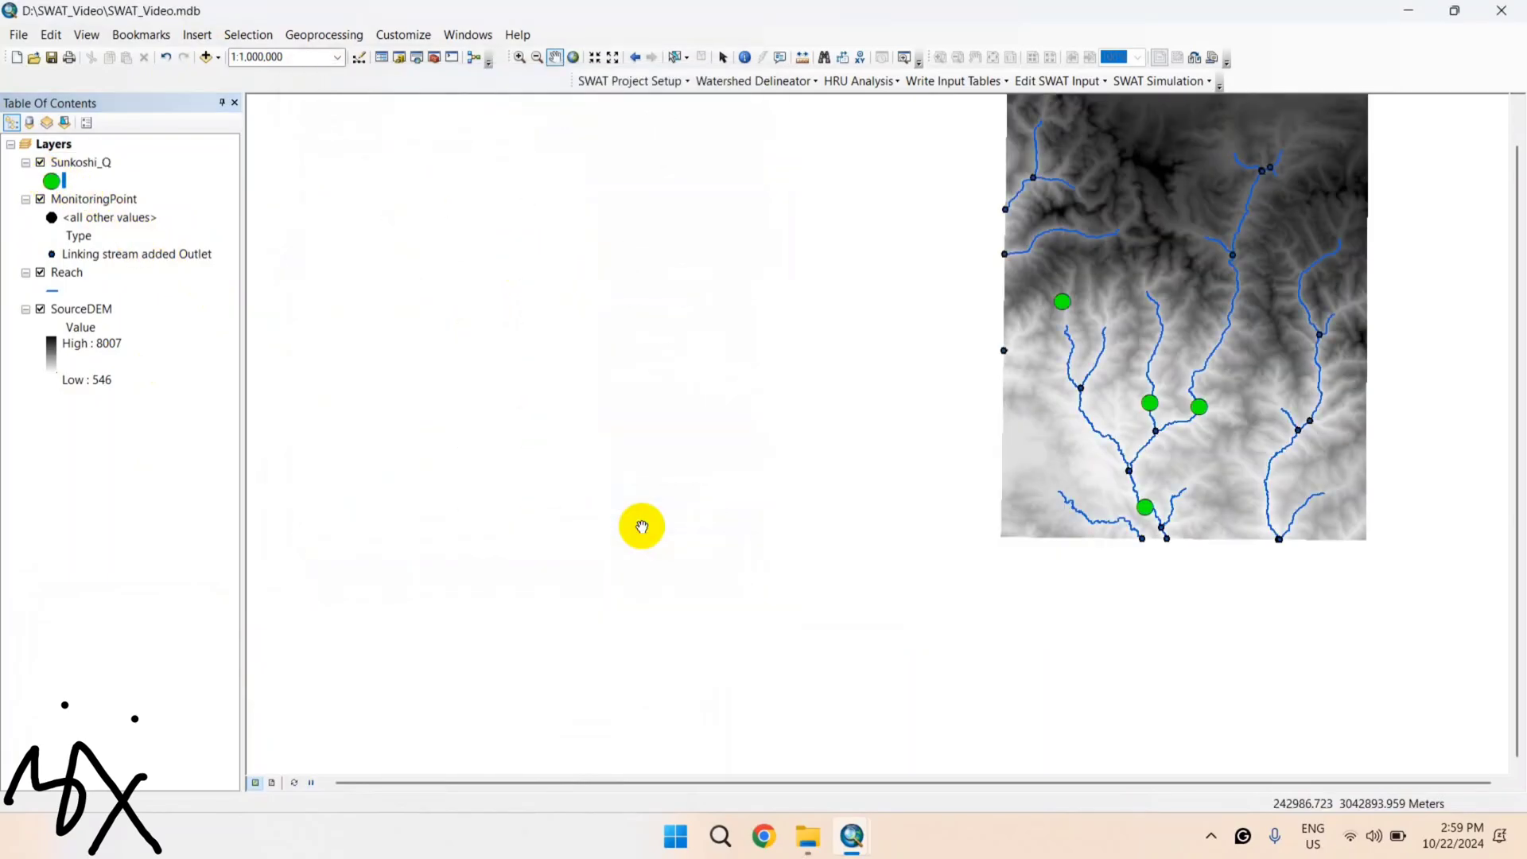
# Step: Select the Sun Koshi at Pachaur Ghat record in the Sunkoshi_Q attribute table and close the table
pyautogui.rightClick(81, 170)
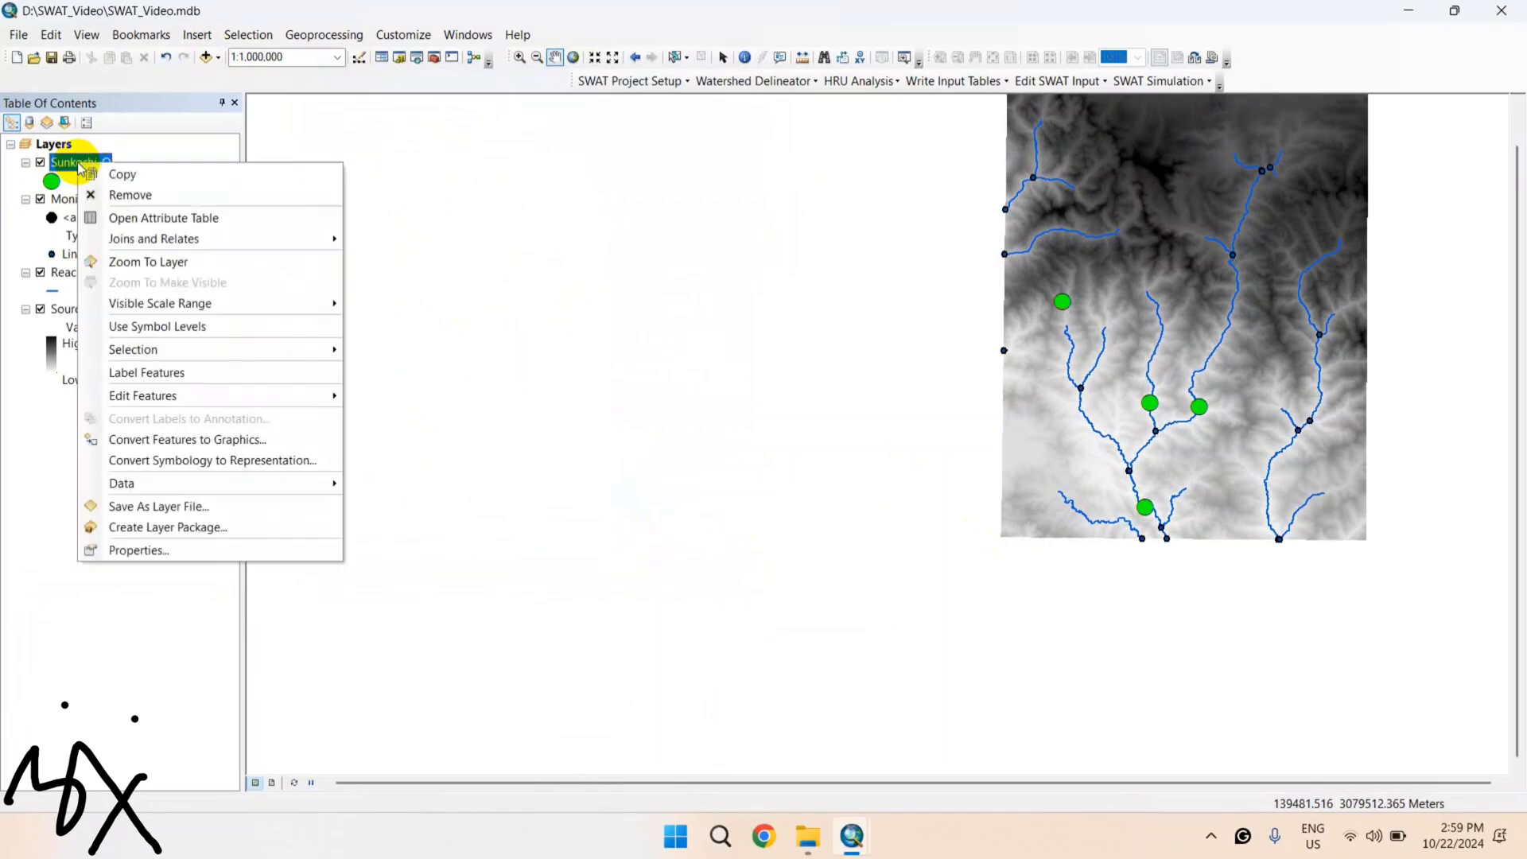
pyautogui.click(146, 213)
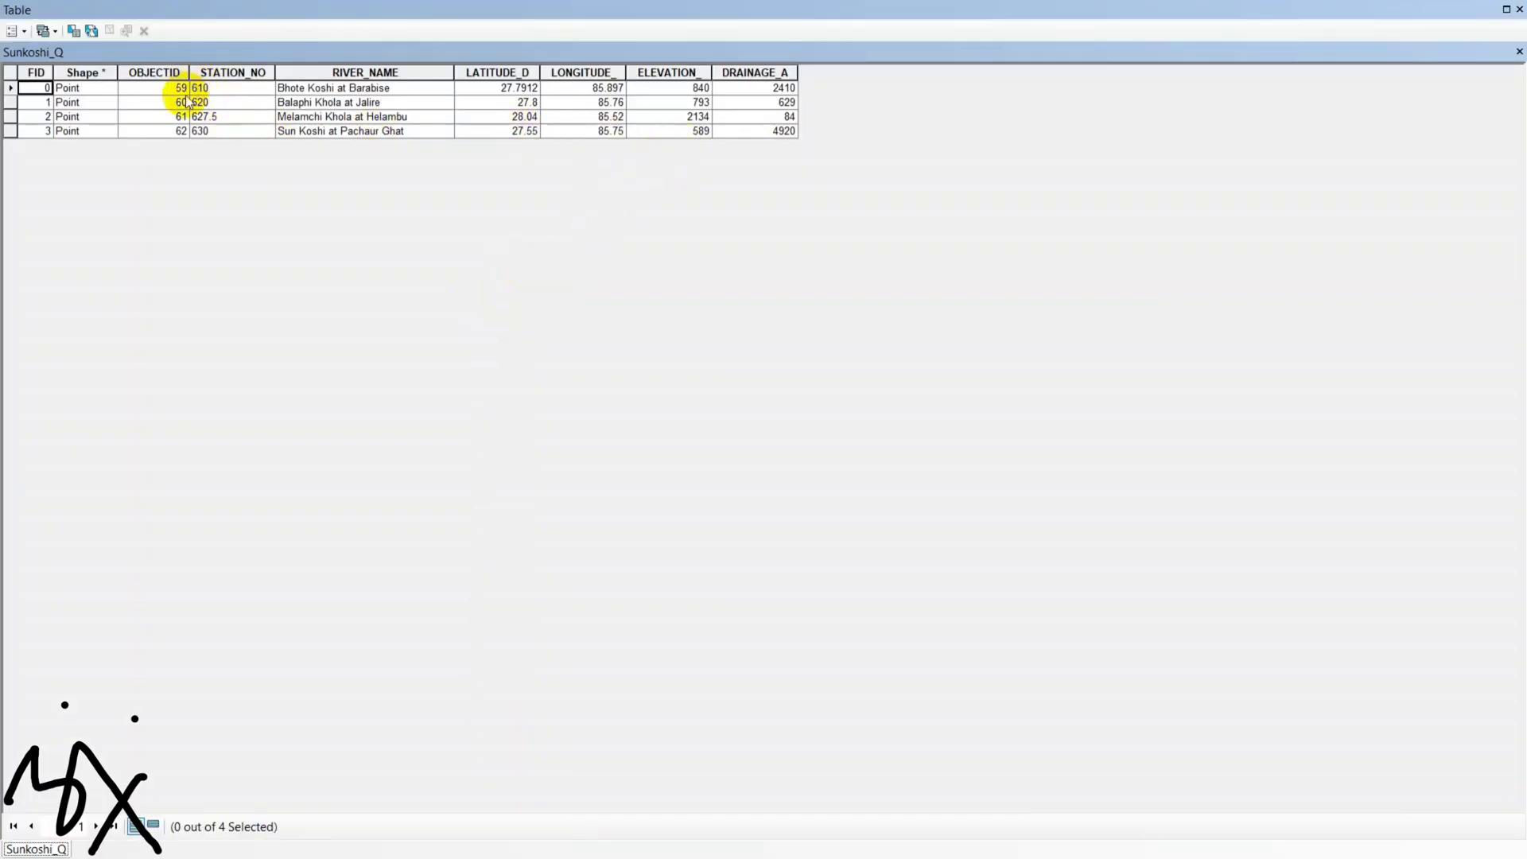
pyautogui.click(11, 131)
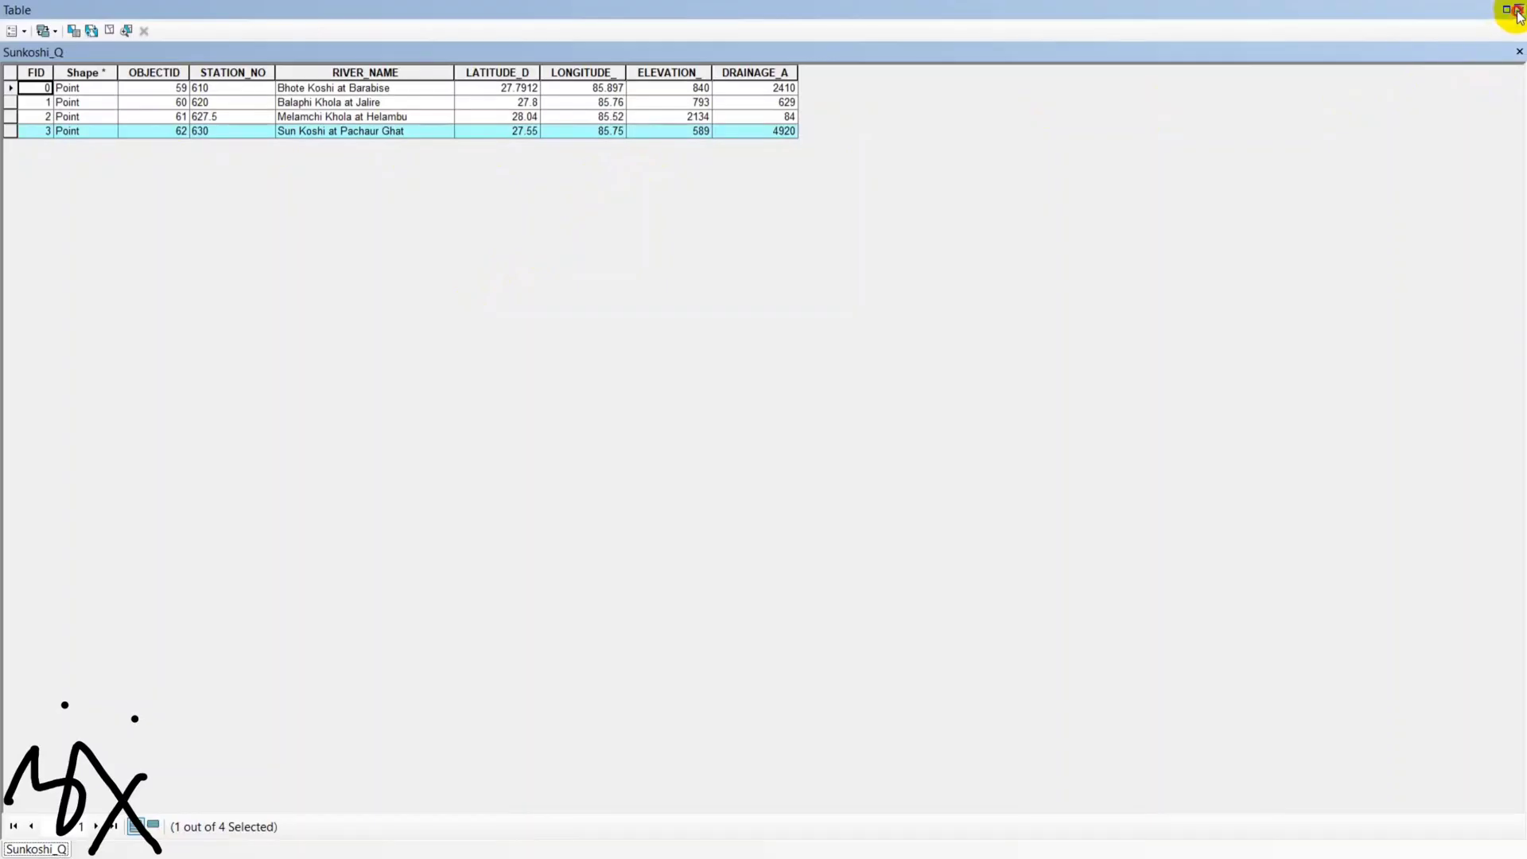
pyautogui.click(1519, 9)
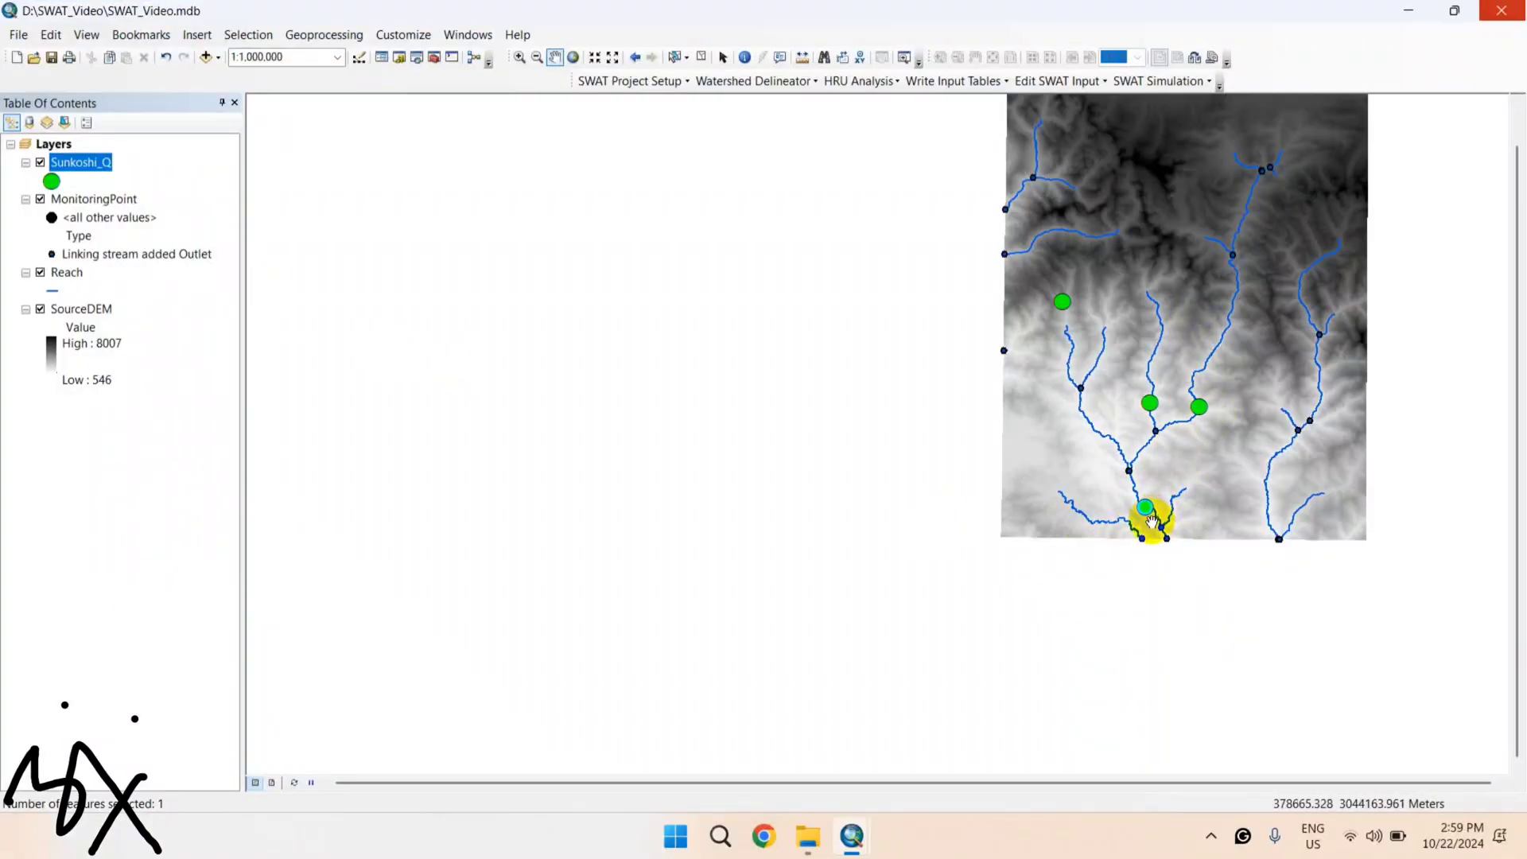
# Step: Recheck the Sunkoshi_Q attribute table and examine where the selected station point lies relative to the stream reach
pyautogui.scroll(1, 1151, 518)
pyautogui.scroll(-2, 1152, 519)
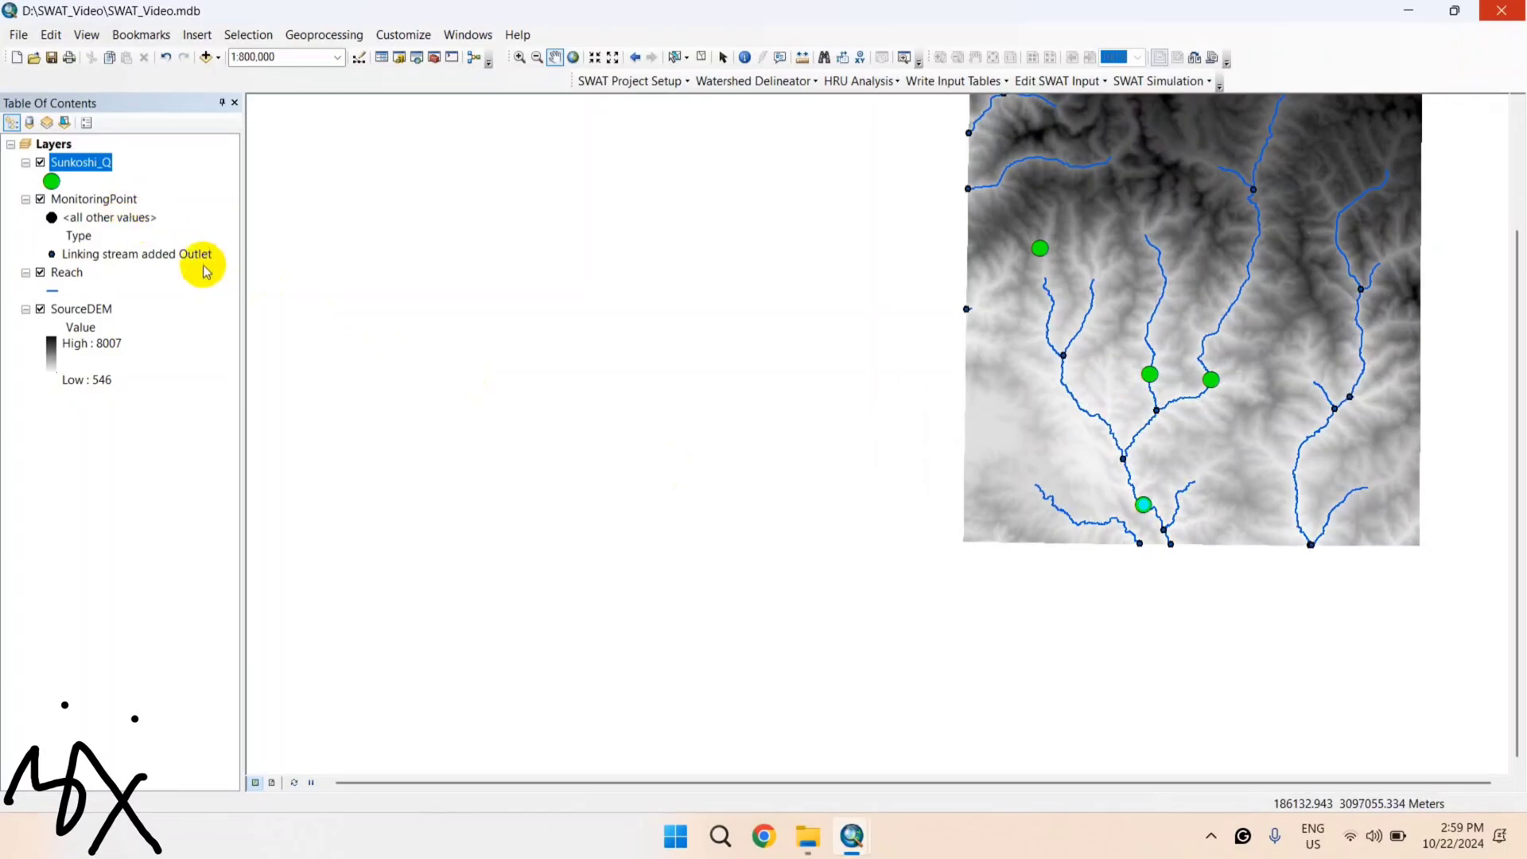
pyautogui.rightClick(101, 162)
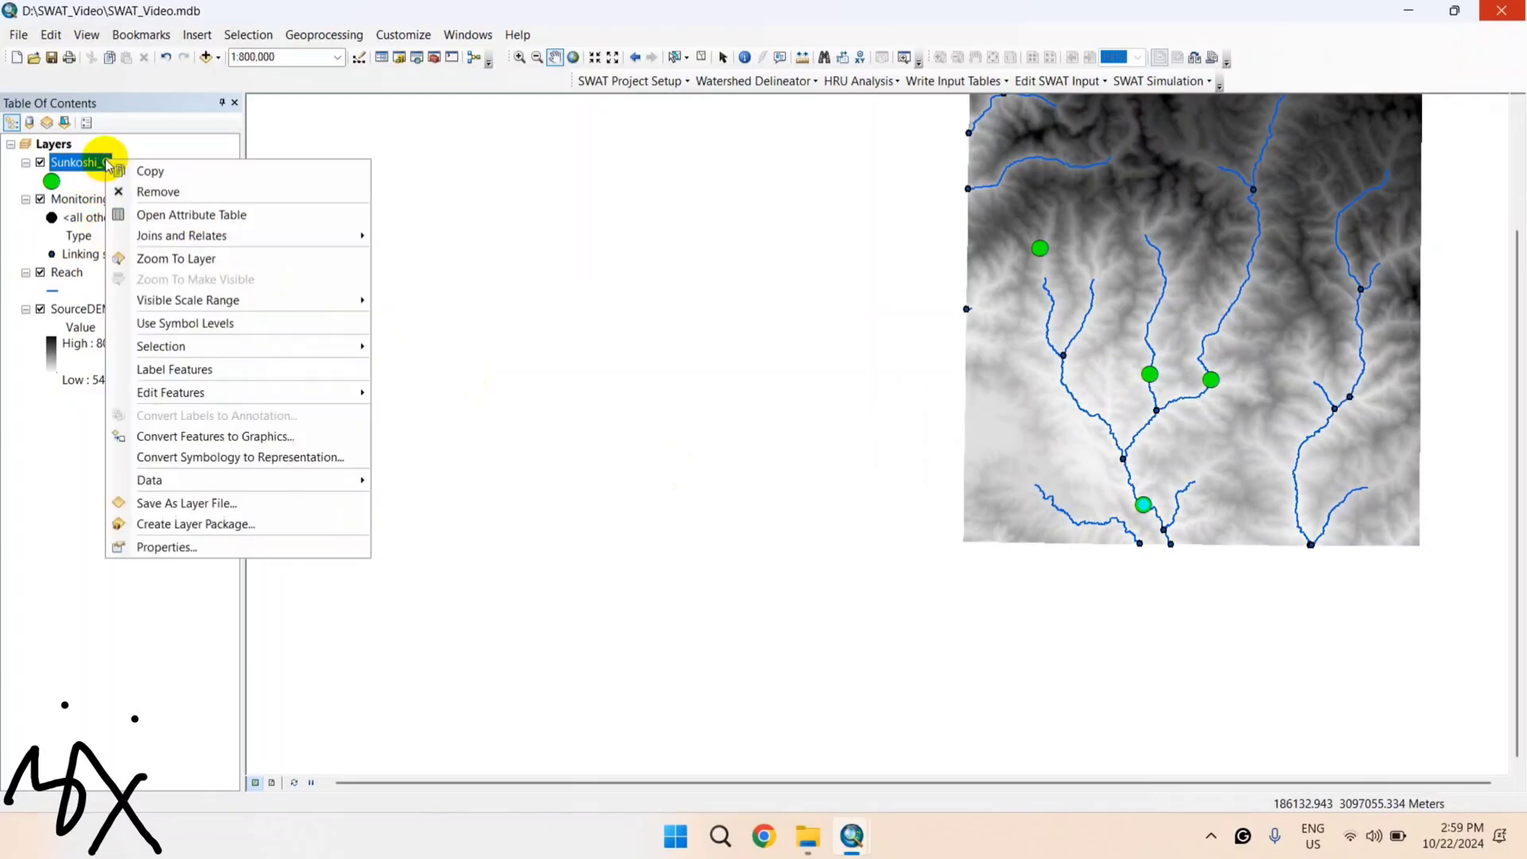
pyautogui.click(165, 212)
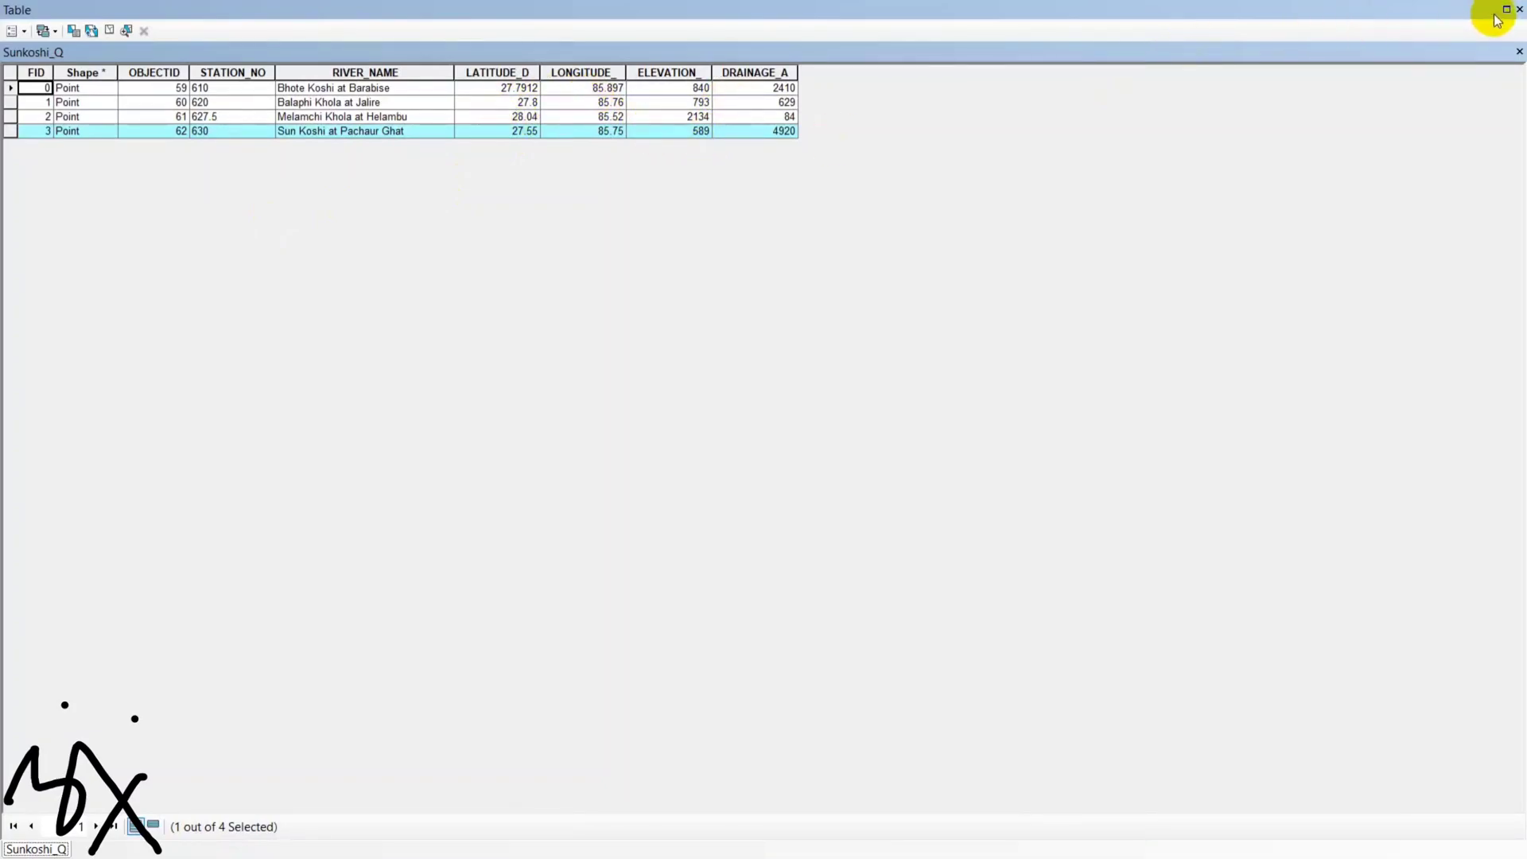
pyautogui.click(1519, 9)
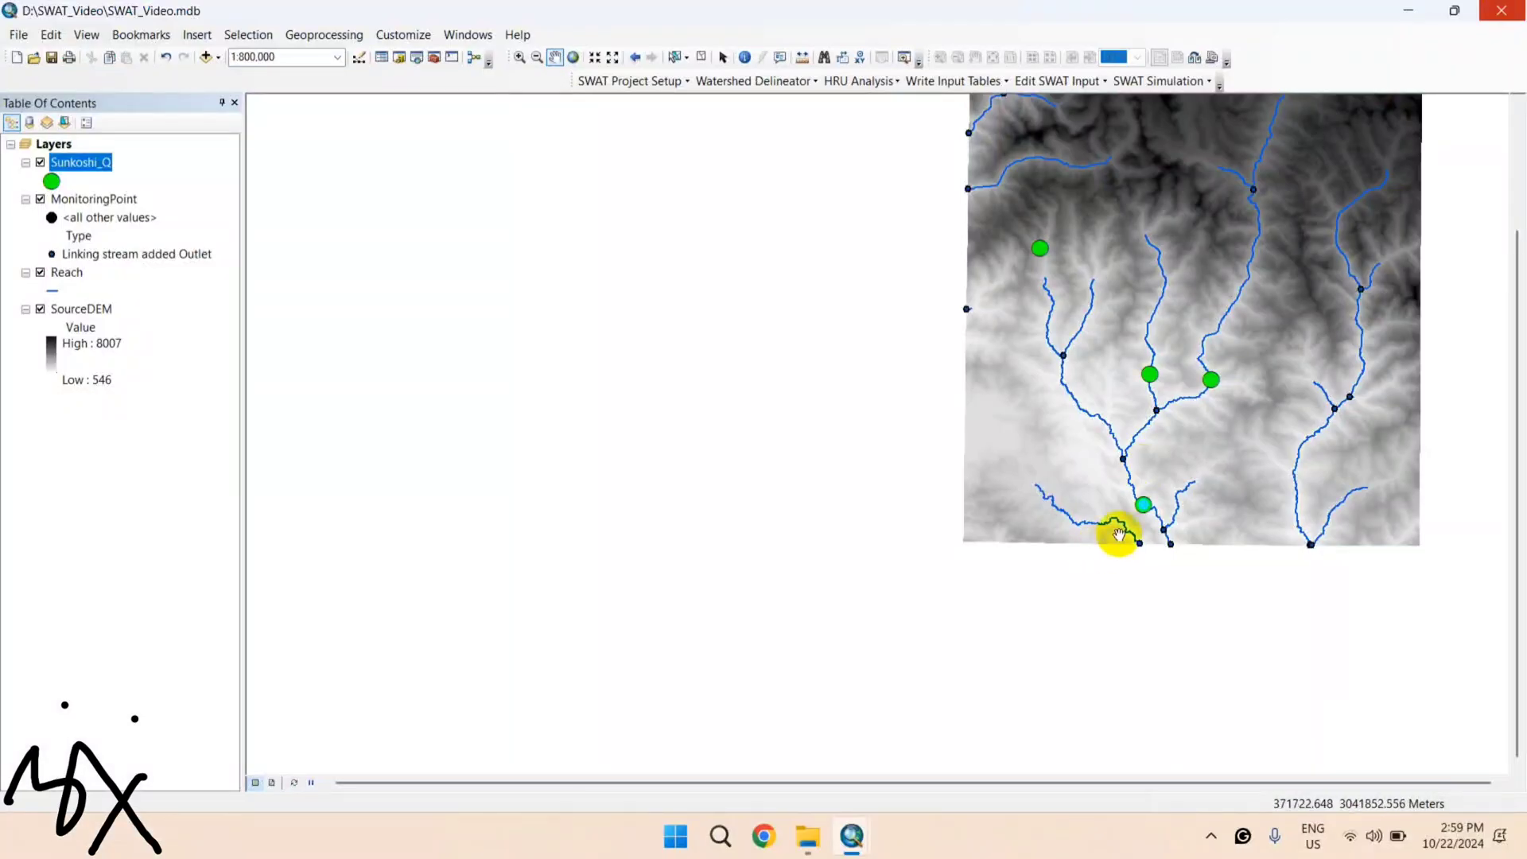
pyautogui.scroll(5, 1141, 469)
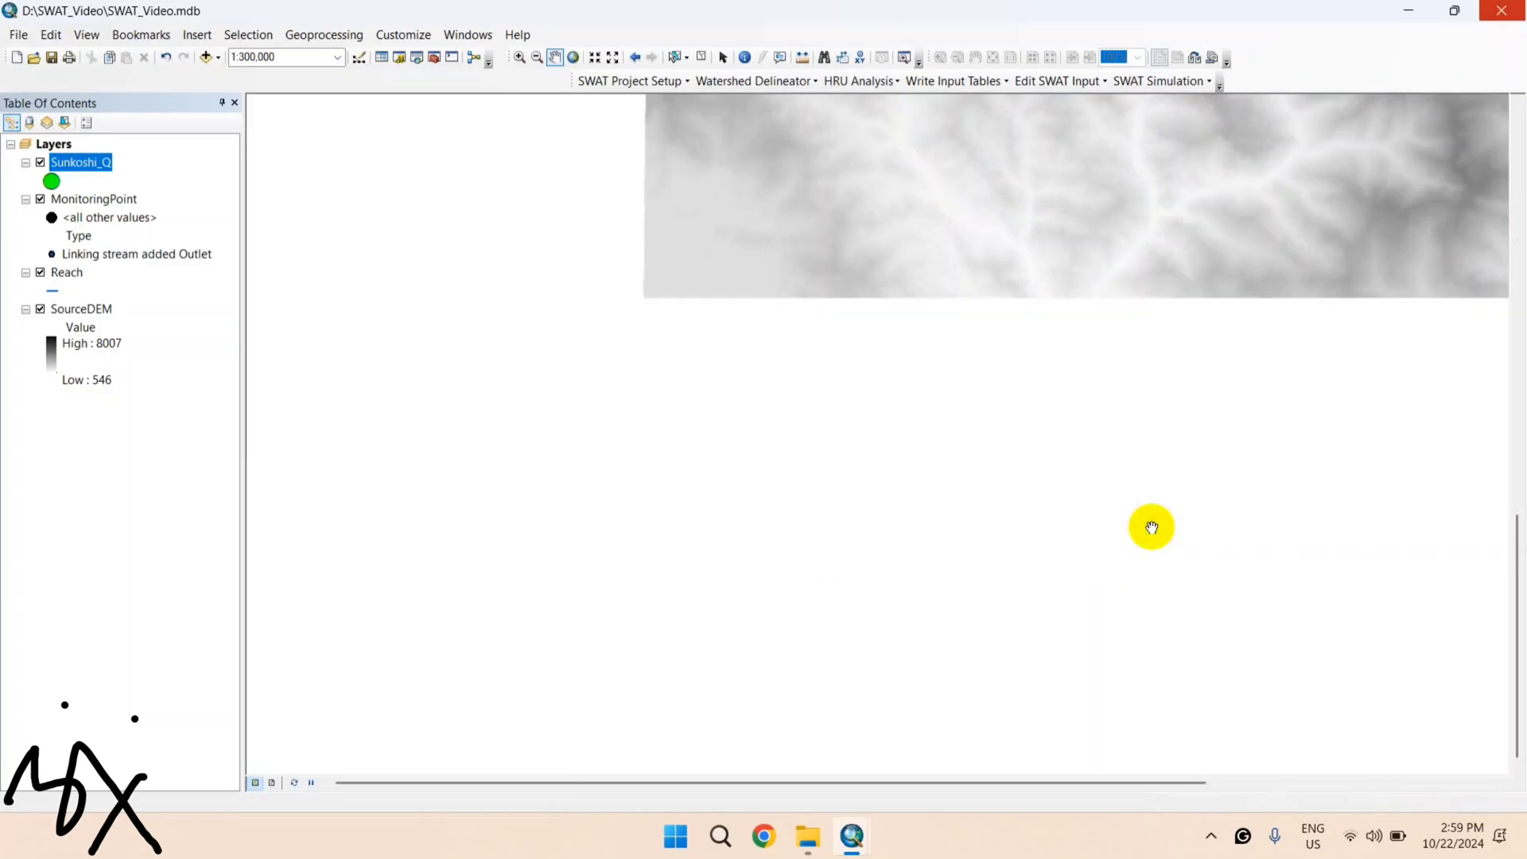
pyautogui.scroll(3, 1136, 501)
pyautogui.scroll(5, 1128, 454)
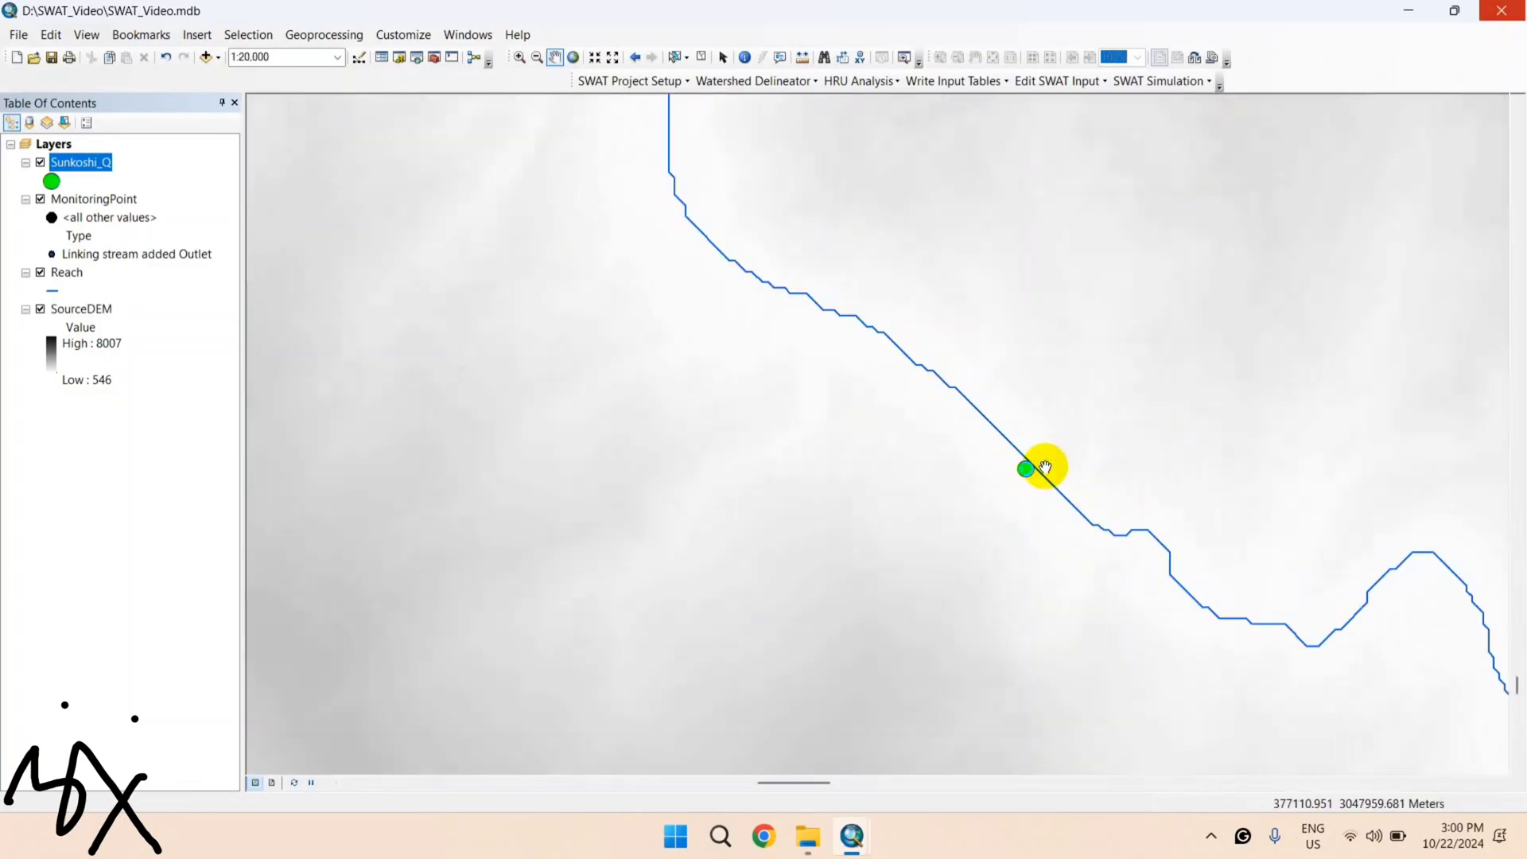
pyautogui.scroll(3, 1042, 465)
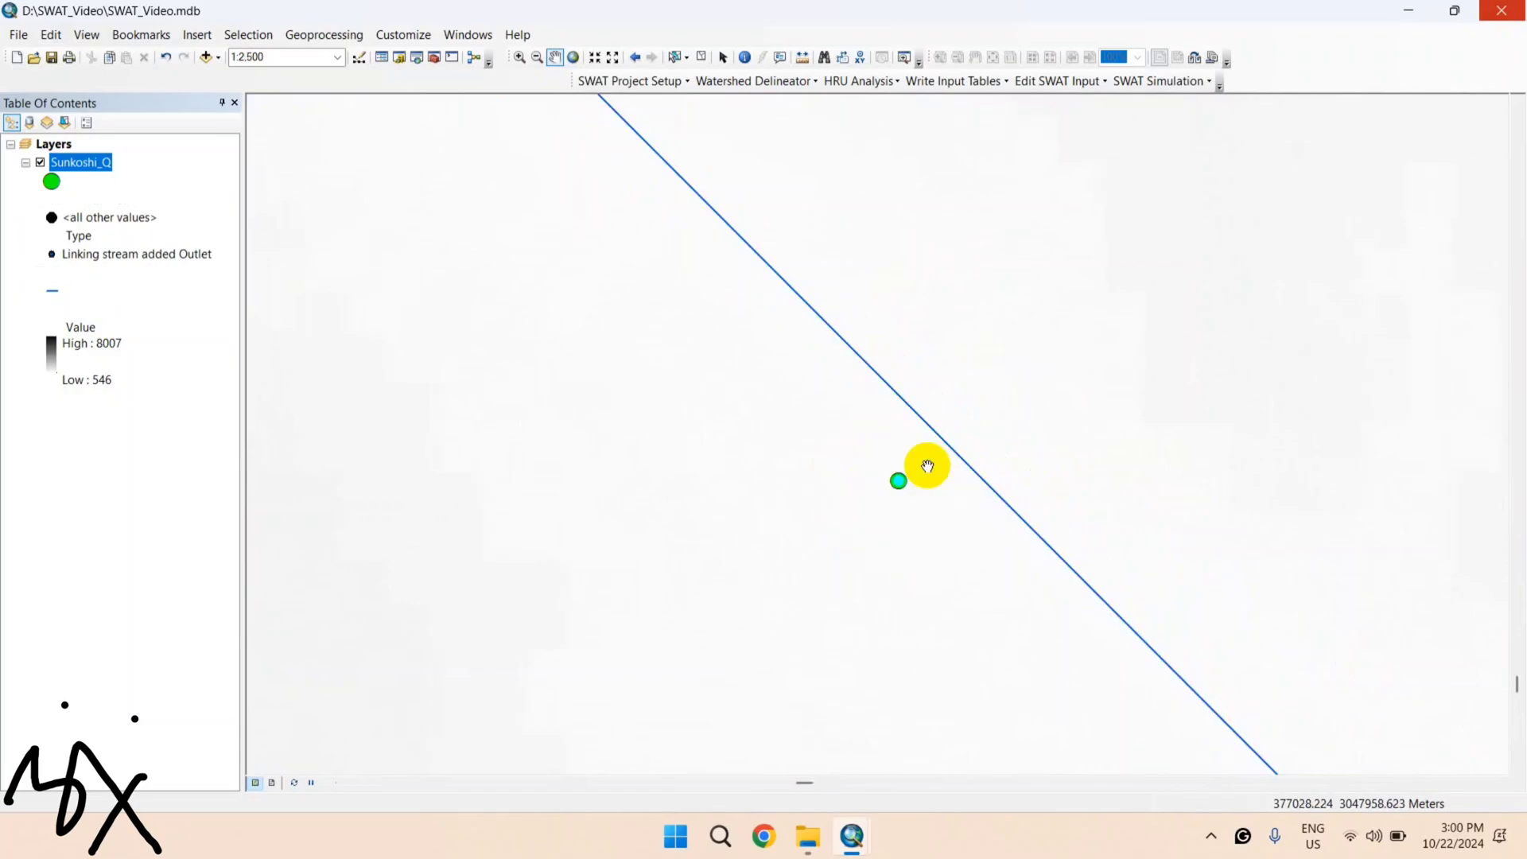
pyautogui.scroll(-1, 932, 472)
pyautogui.scroll(-6, 932, 471)
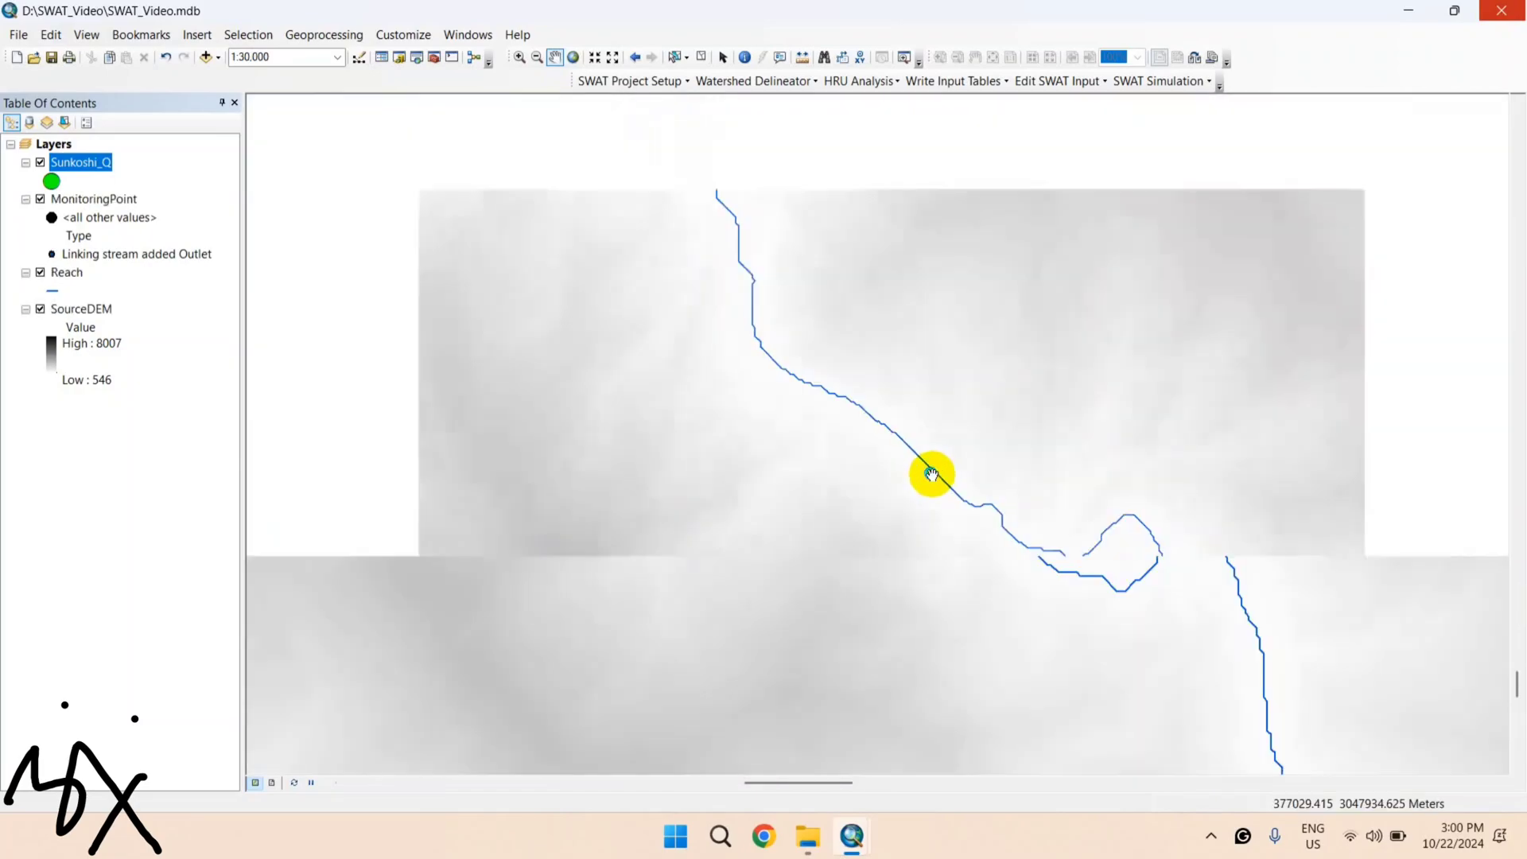
# Step: Bring the Watershed Delineation window back into full view over the map
pyautogui.scroll(-4, 932, 475)
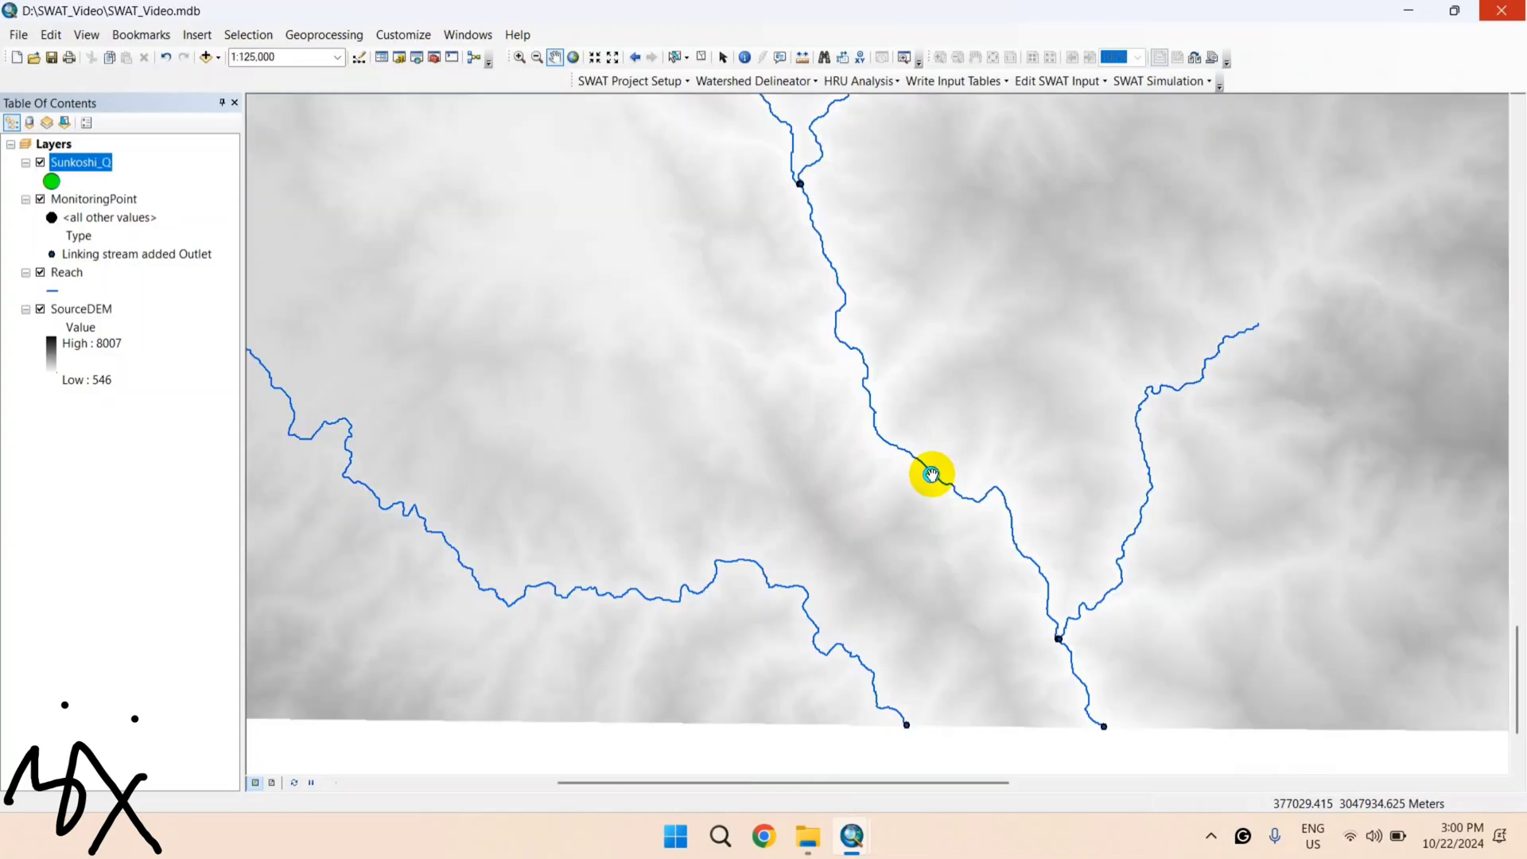
pyautogui.scroll(-3, 932, 474)
pyautogui.scroll(-2, 932, 475)
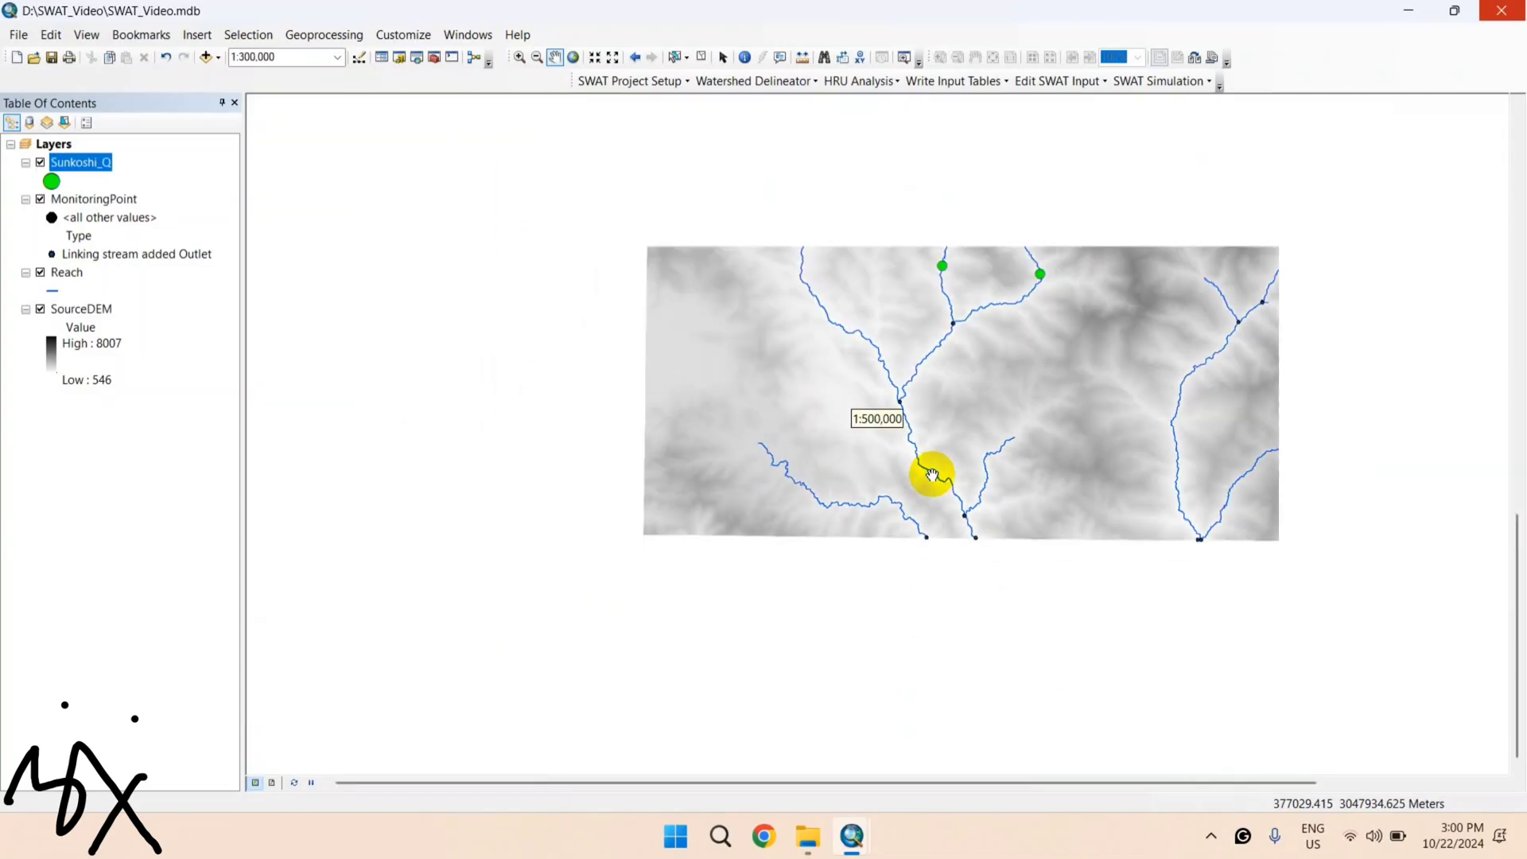
pyautogui.moveTo(849, 835)
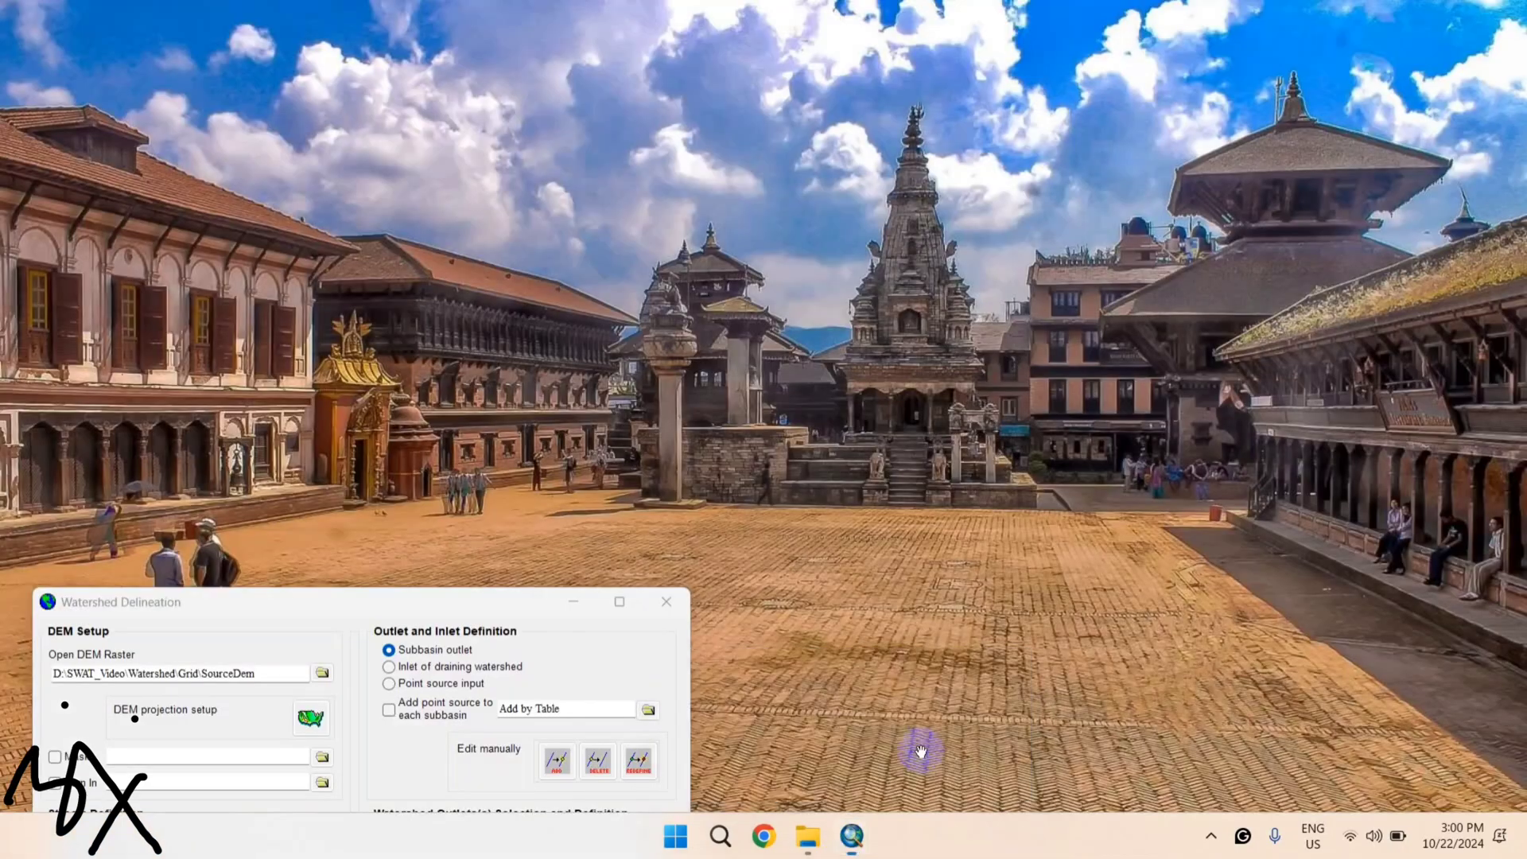
pyautogui.click(914, 747)
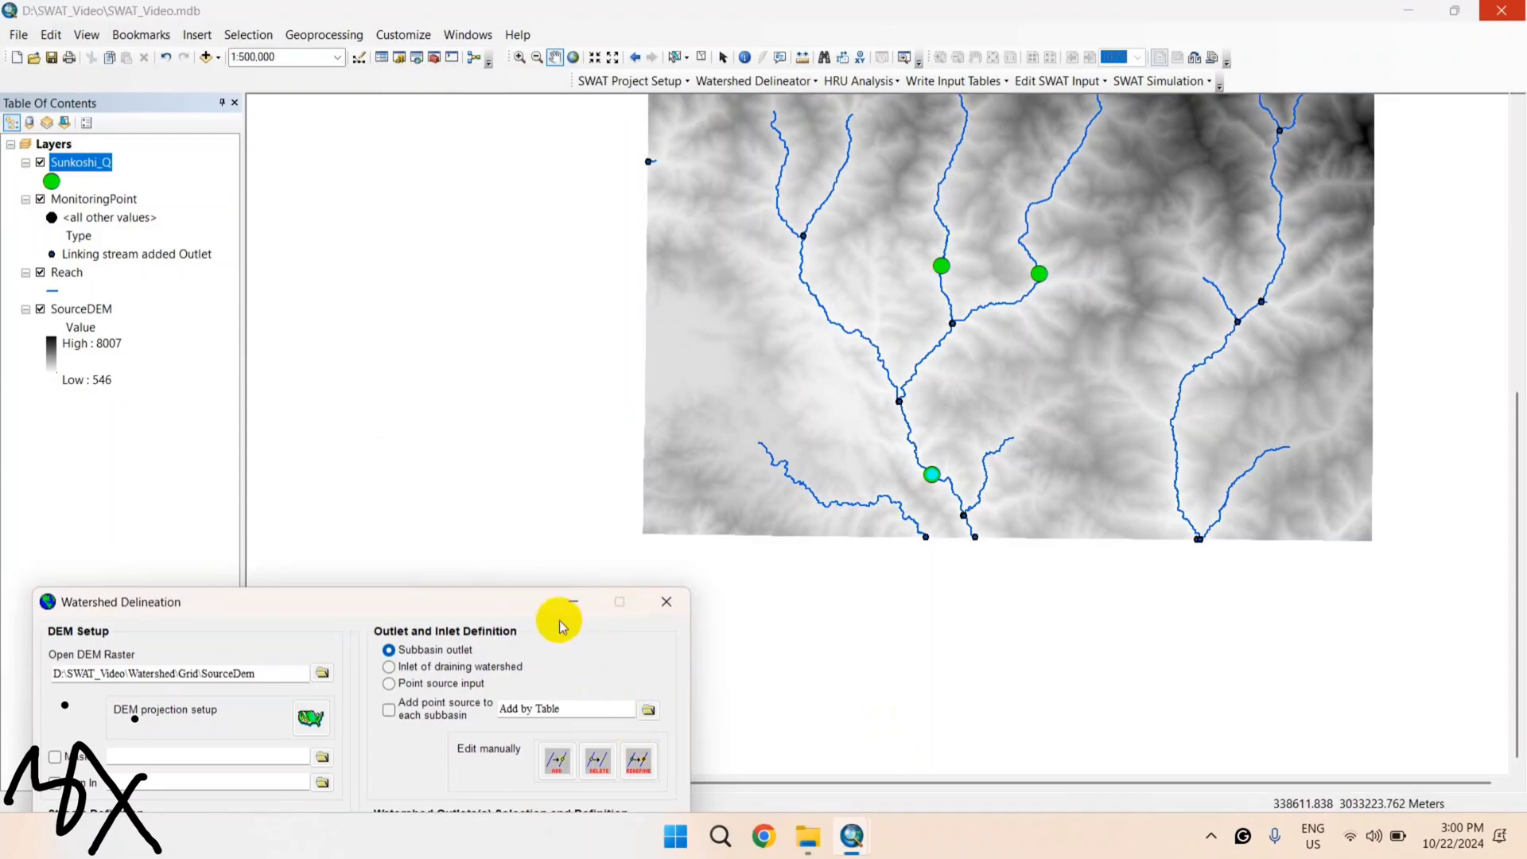
pyautogui.moveTo(531, 611); pyautogui.dragTo(559, 144)
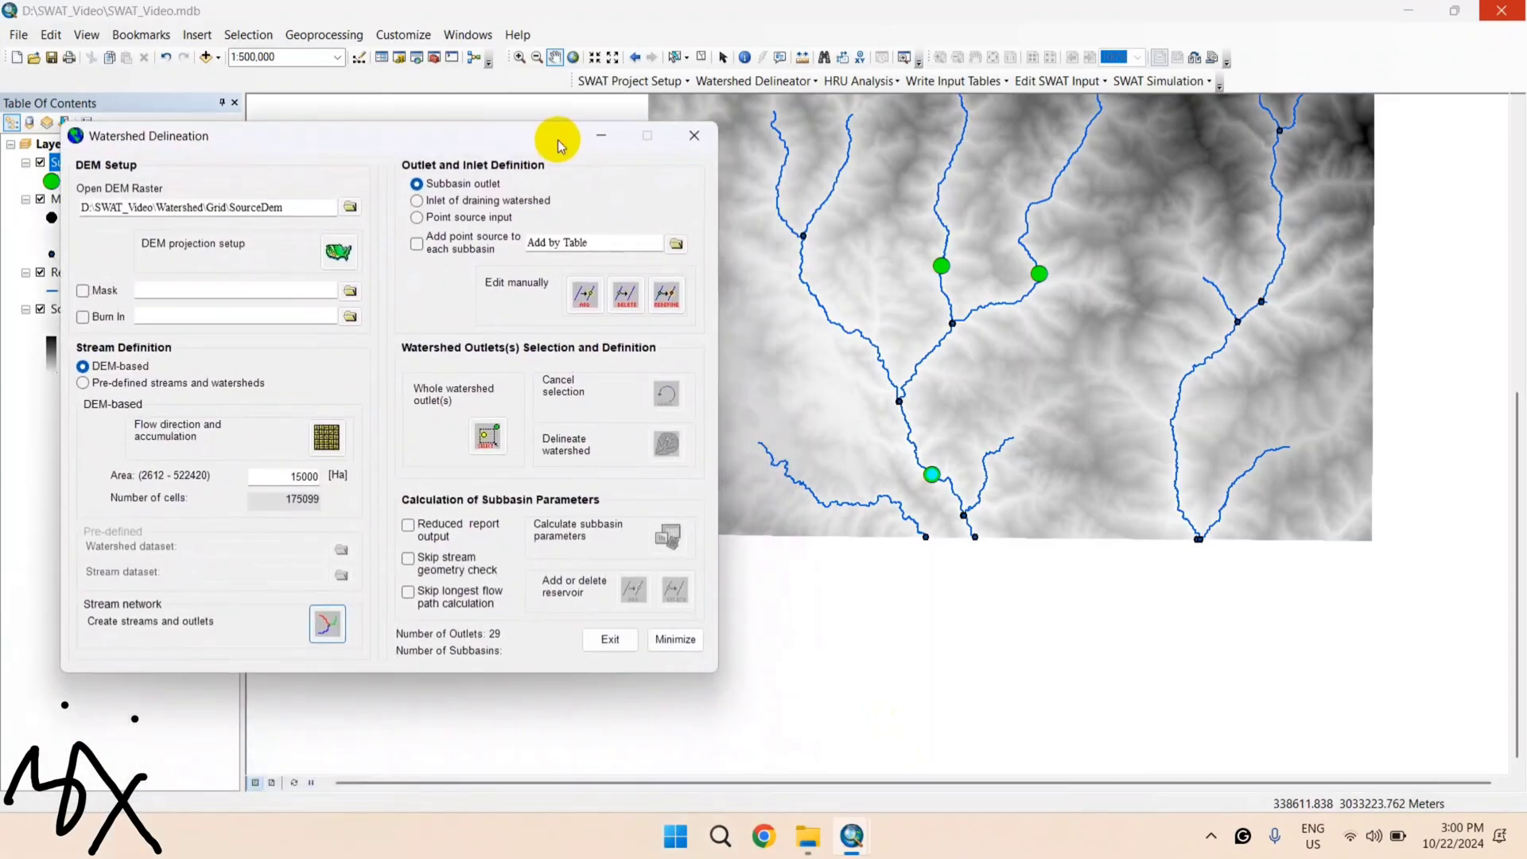
# Step: Start adding subbasin outlets manually and place one on the reach beside the selected Sun Koshi at Pachaur Ghat station
pyautogui.click(584, 295)
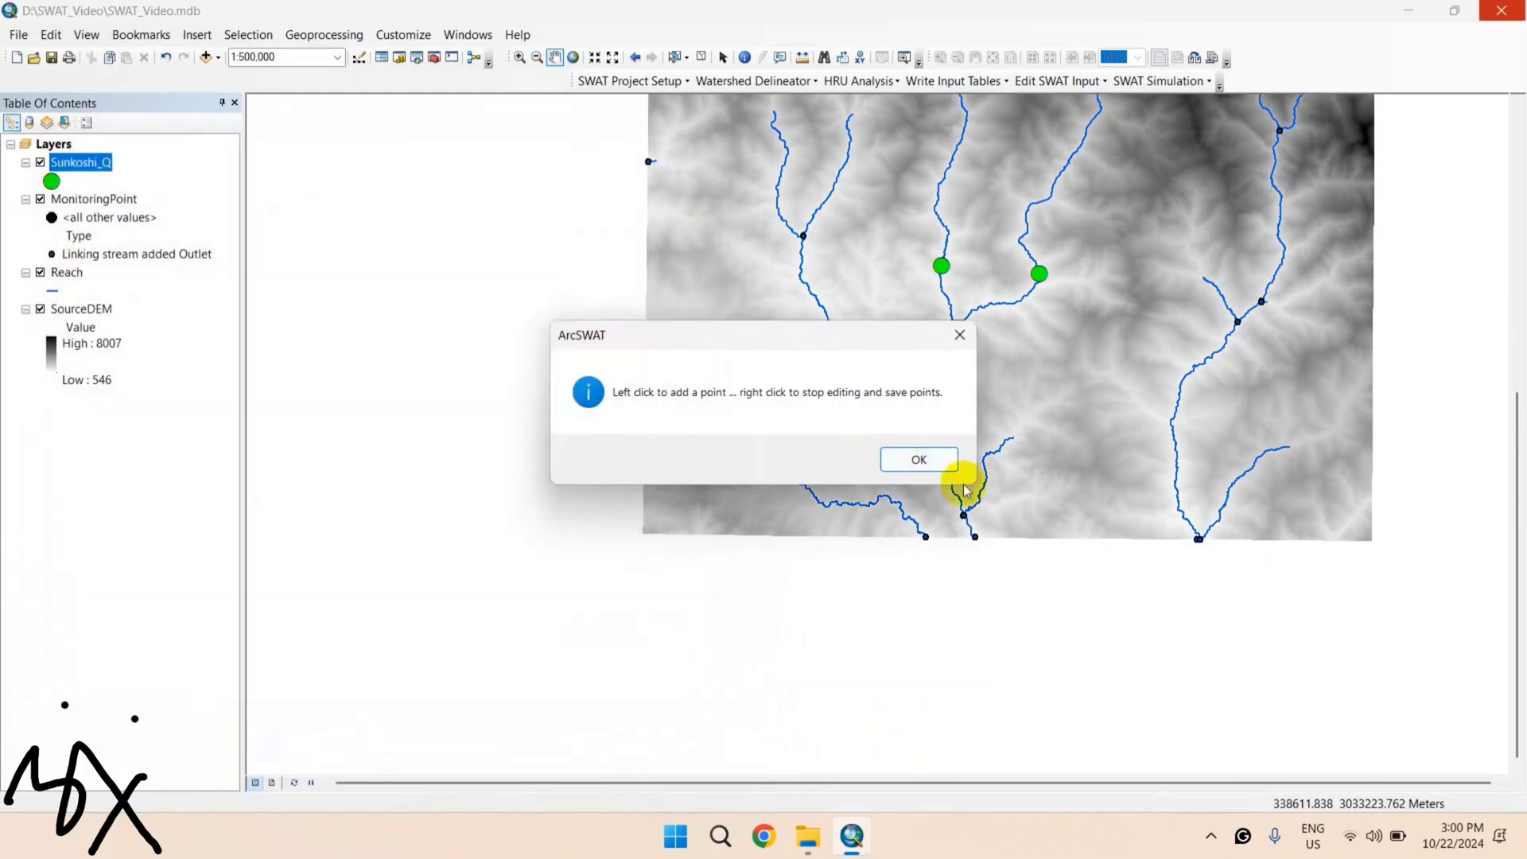
pyautogui.click(922, 459)
pyautogui.click(927, 468)
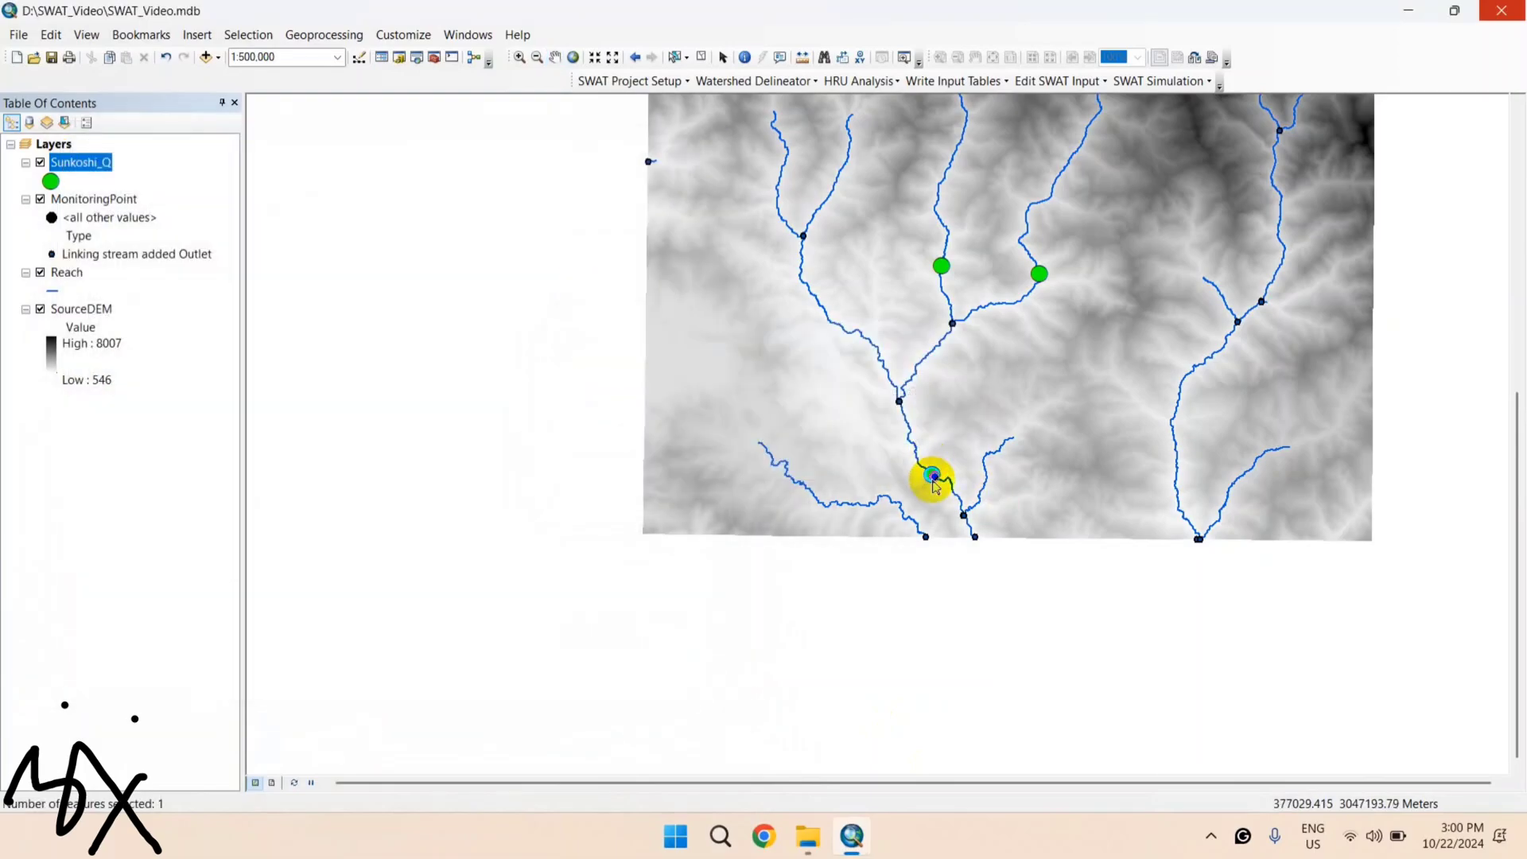
pyautogui.scroll(2, 931, 475)
pyautogui.scroll(1, 932, 485)
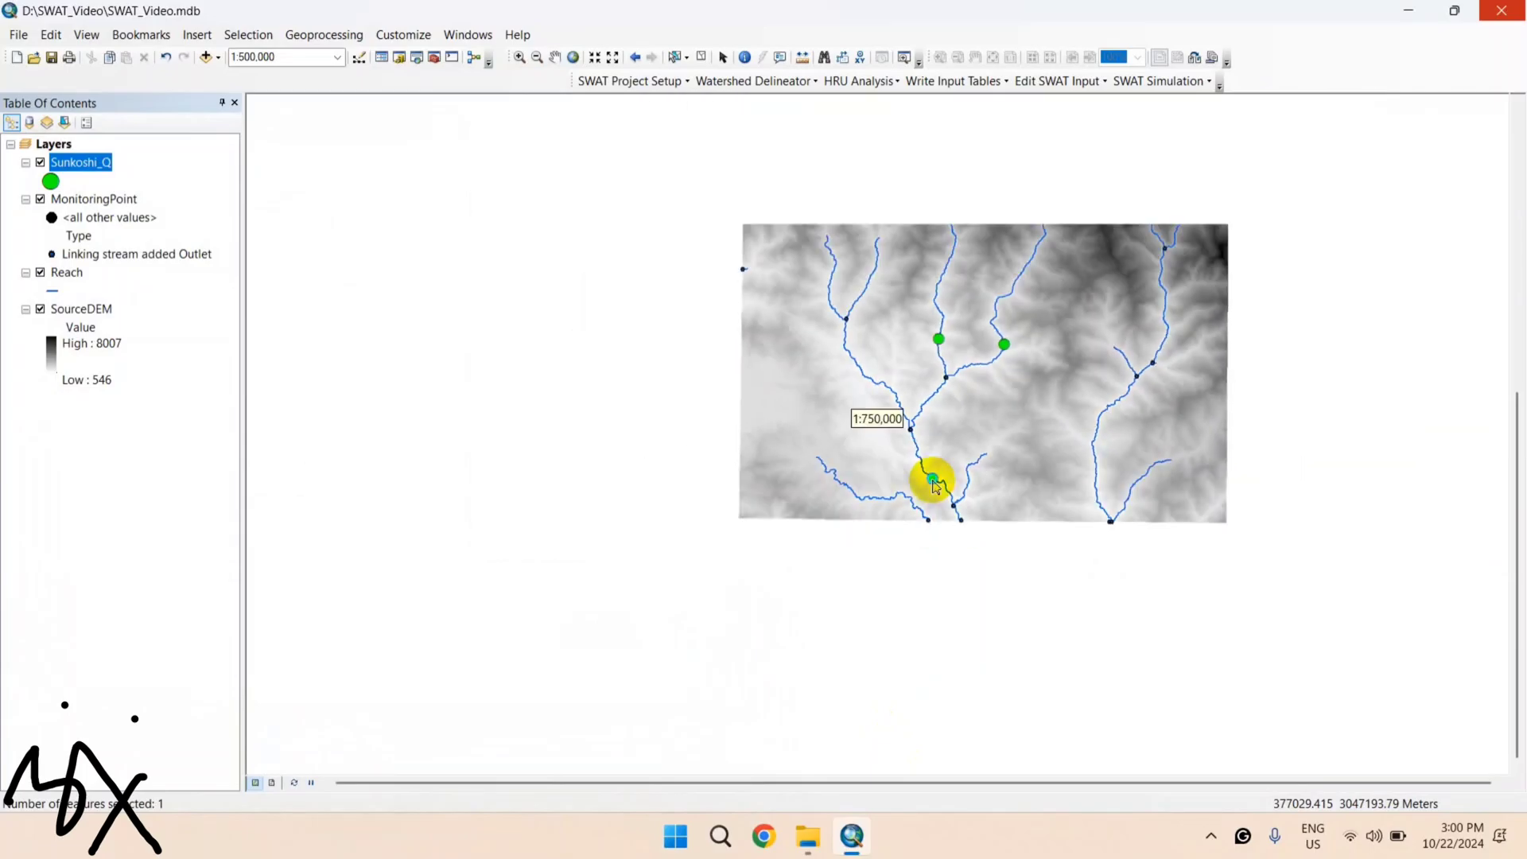
pyautogui.scroll(5, 934, 487)
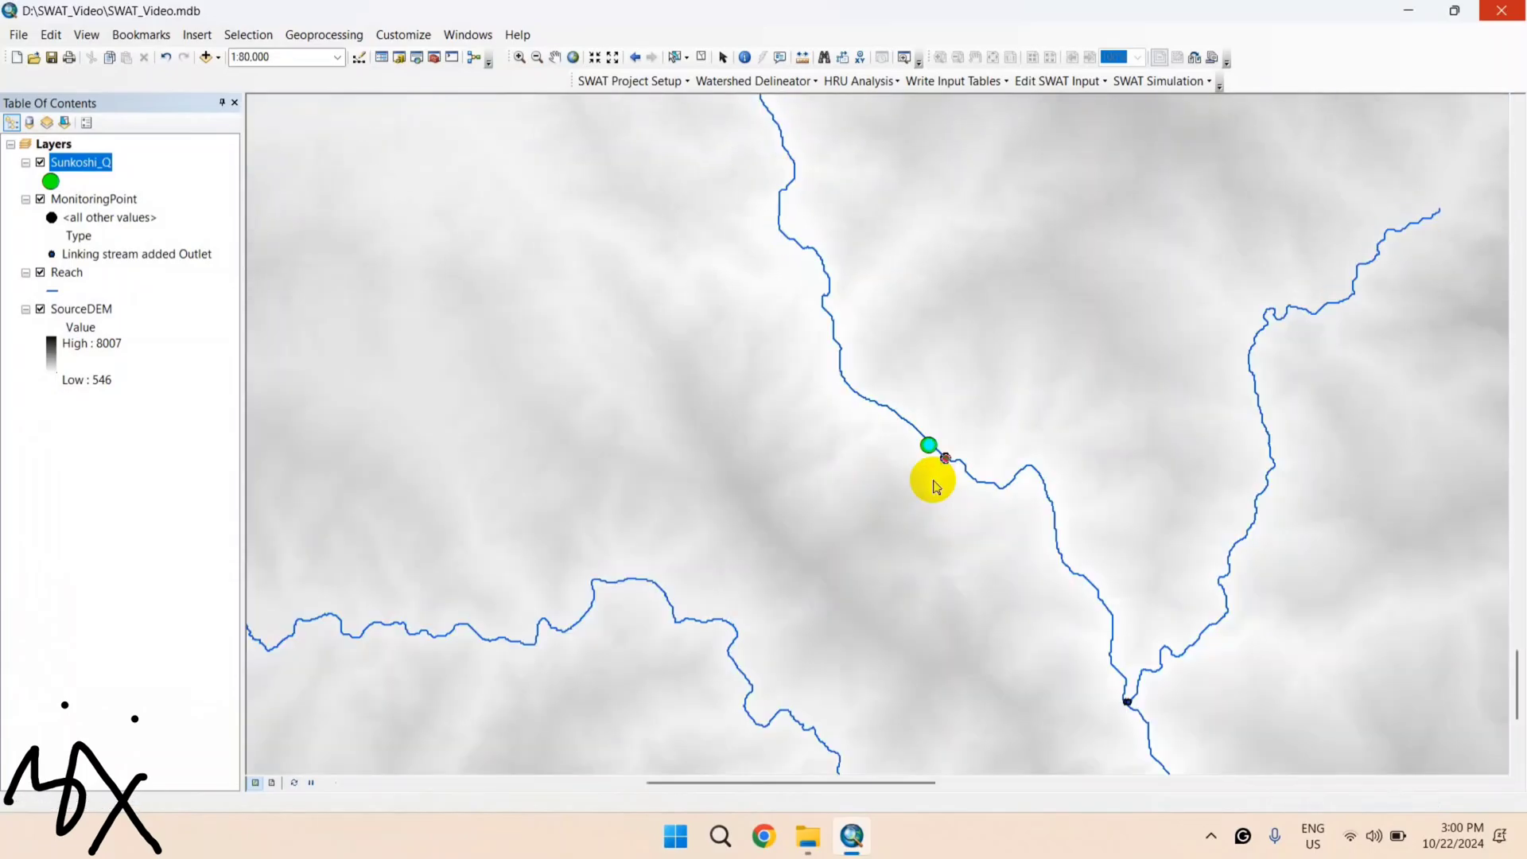
pyautogui.scroll(3, 935, 486)
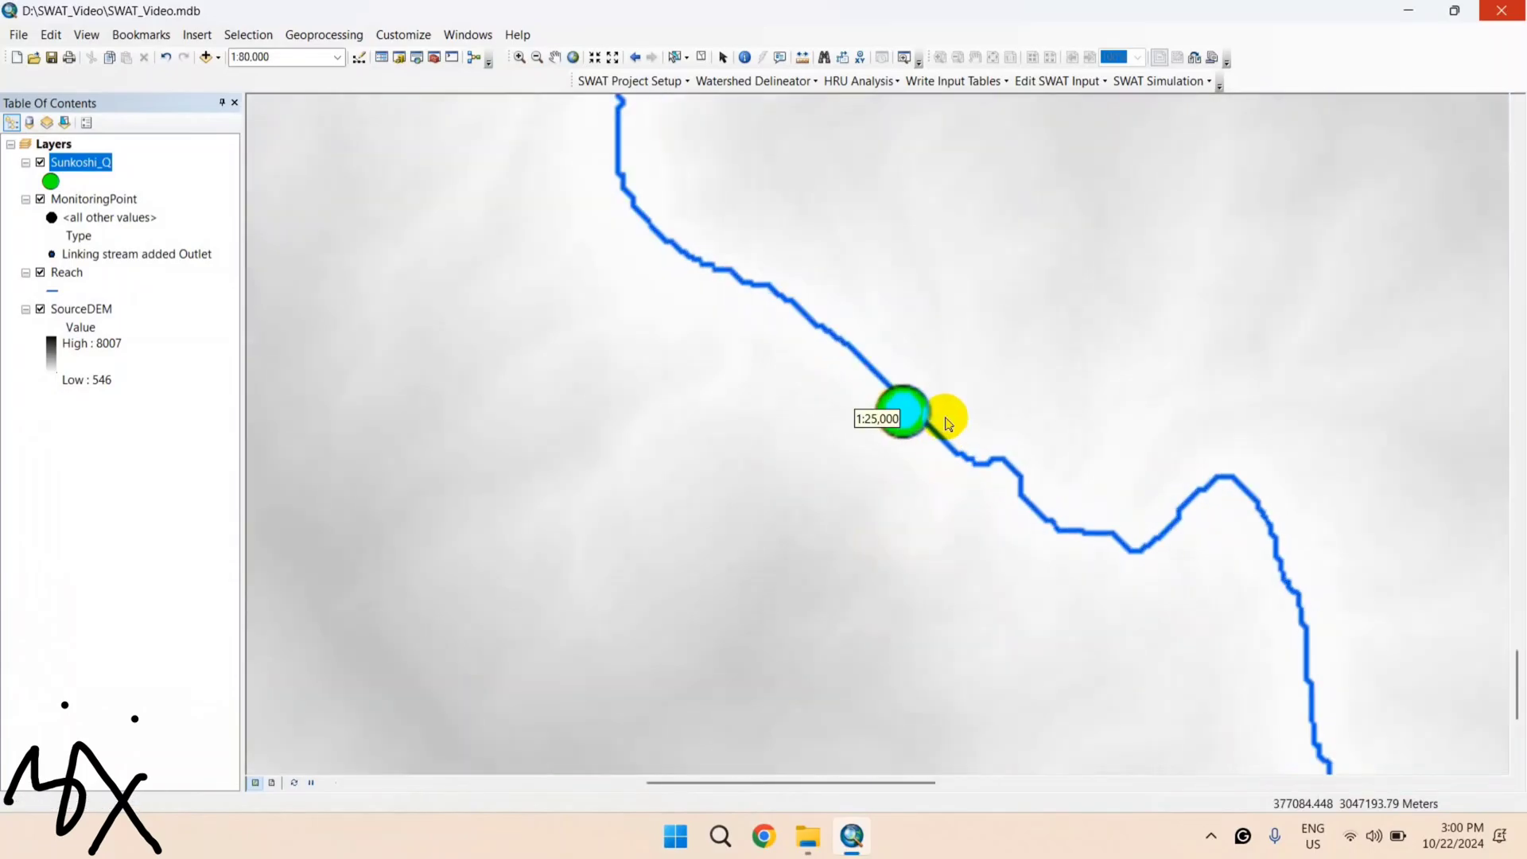
pyautogui.scroll(6, 947, 420)
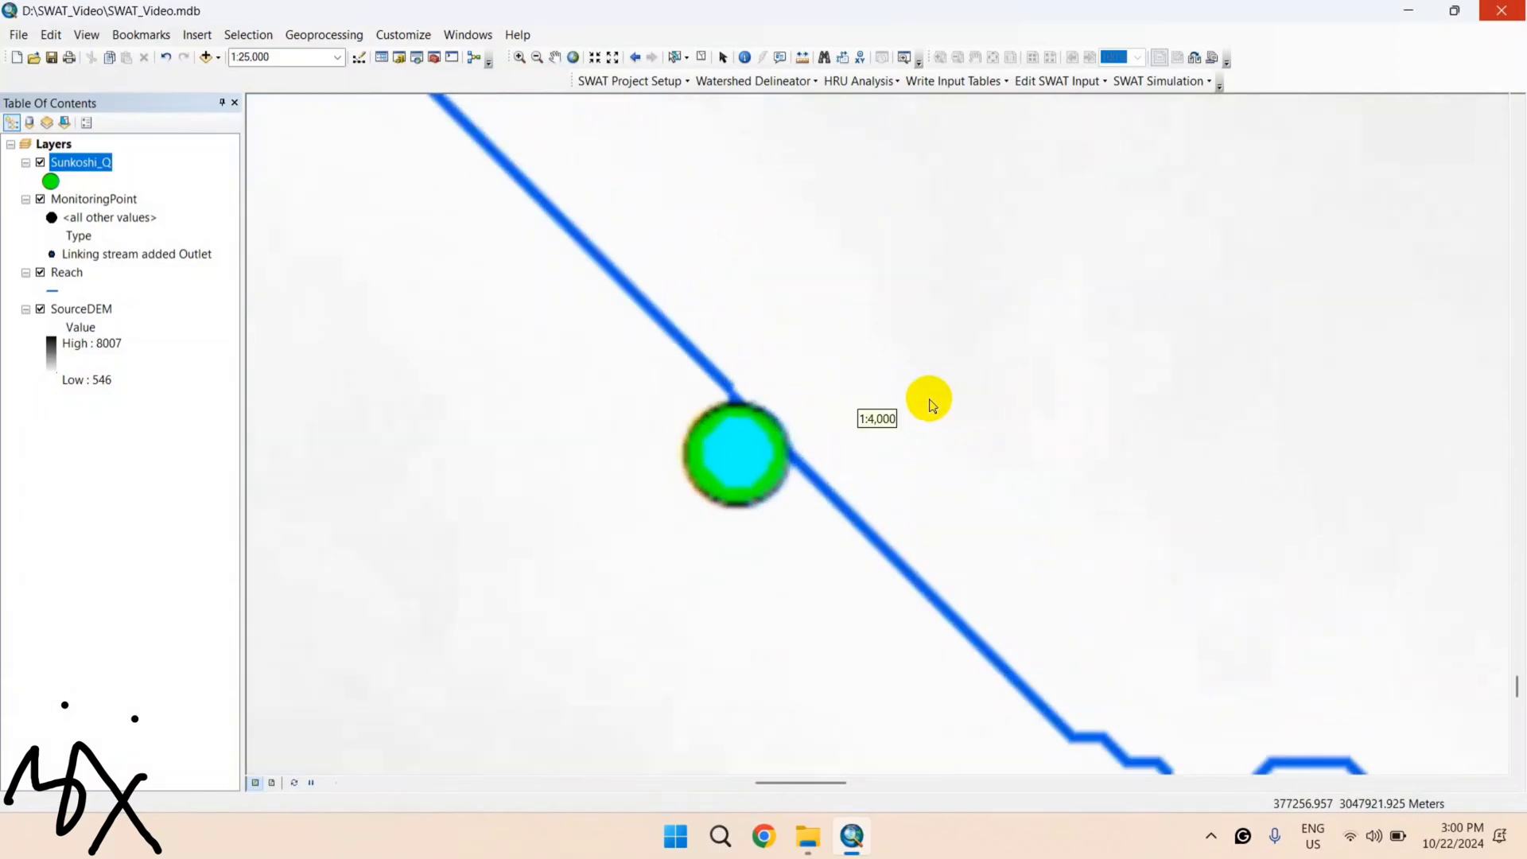
pyautogui.click(723, 476)
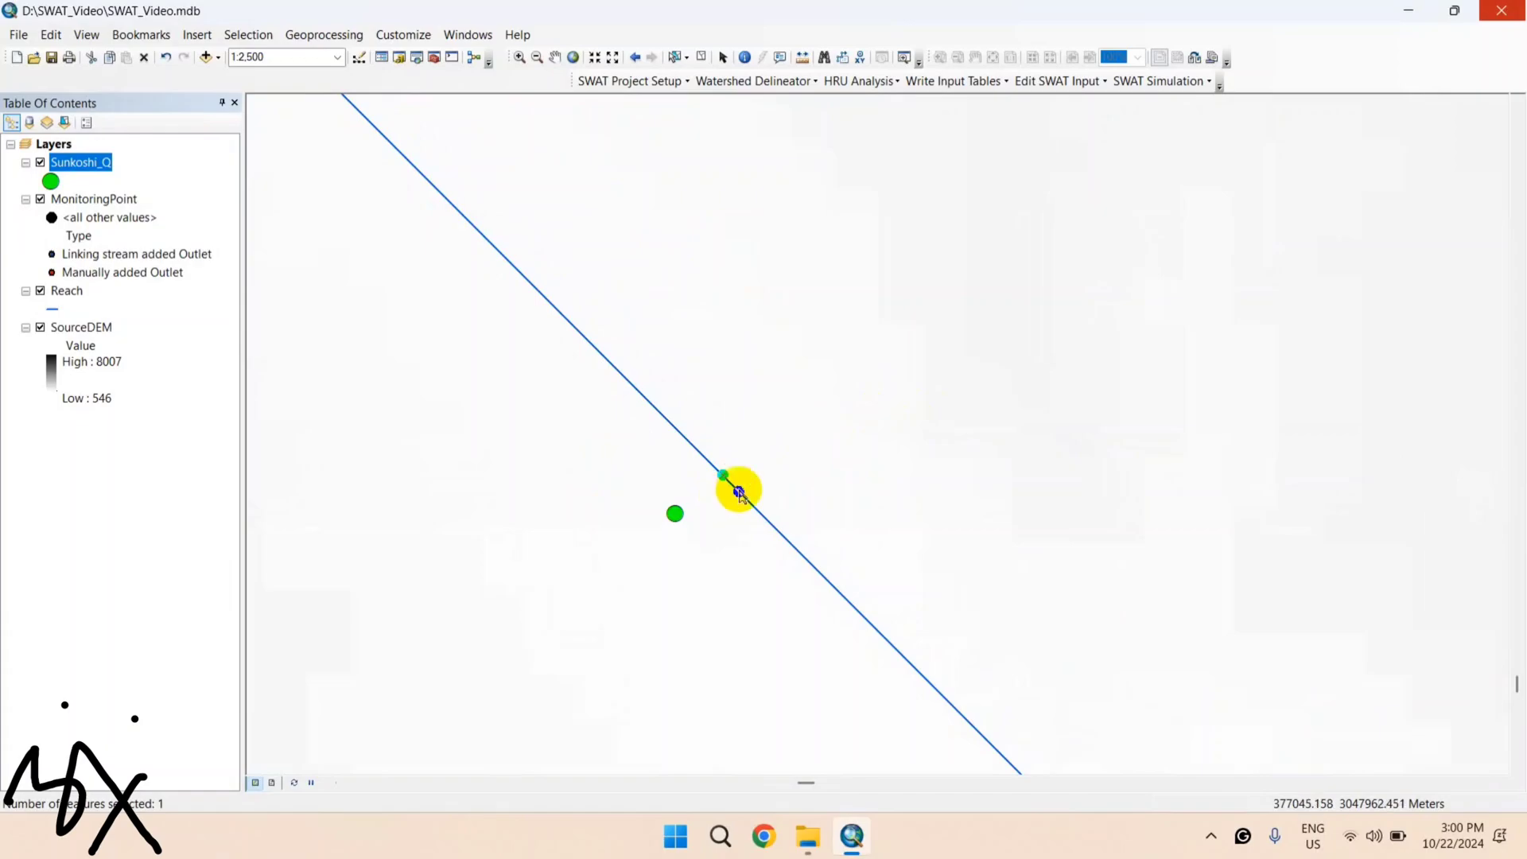
pyautogui.click(676, 525)
# Step: Place a second manual outlet on the reach beside the Bhote Koshi at Barabise station
pyautogui.scroll(5, 883, 604)
pyautogui.scroll(2, 898, 606)
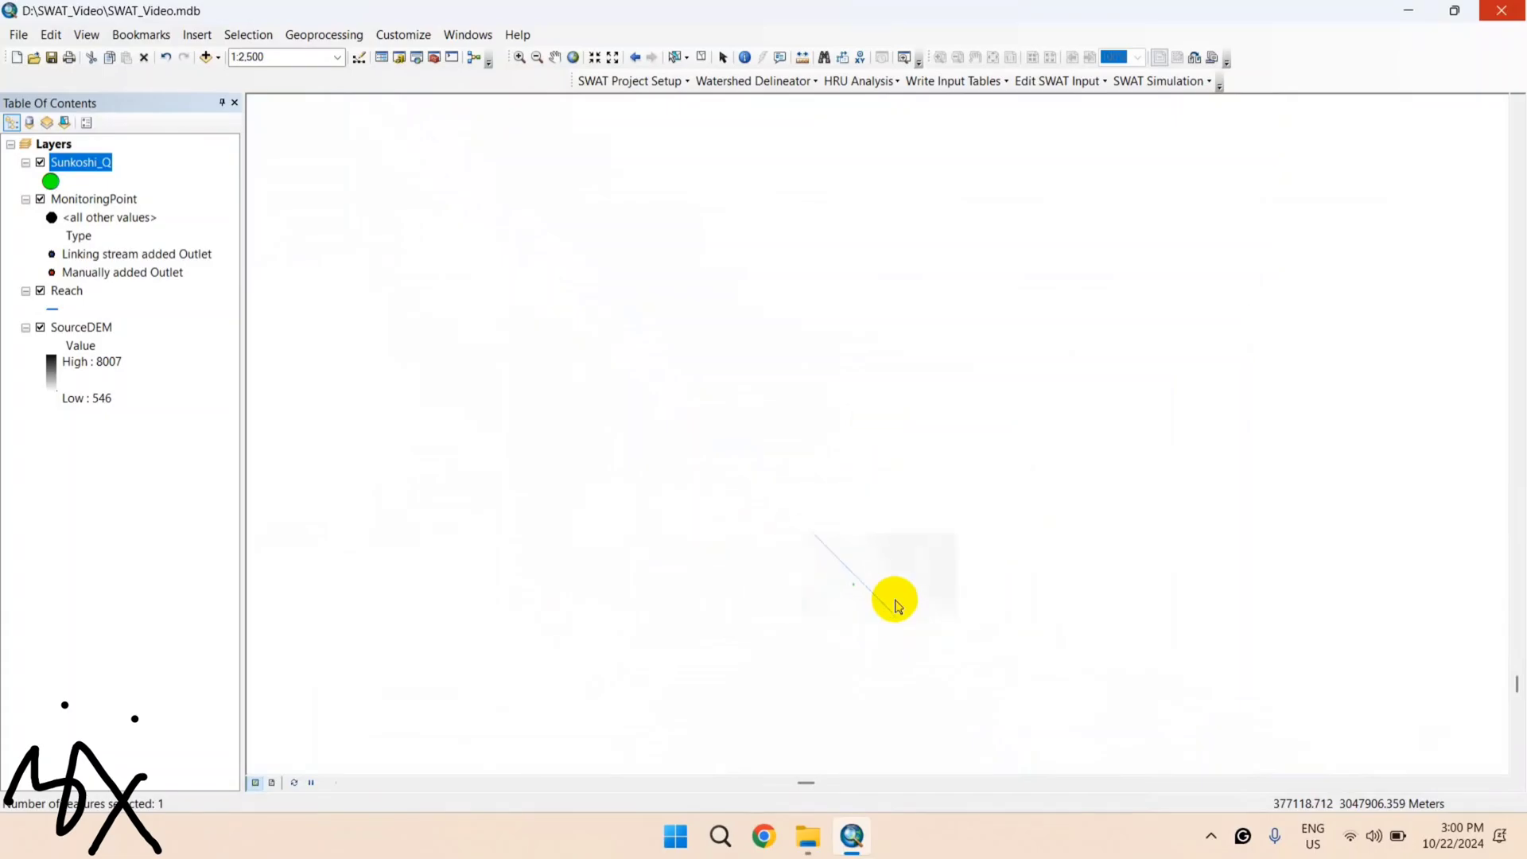
pyautogui.scroll(3, 897, 607)
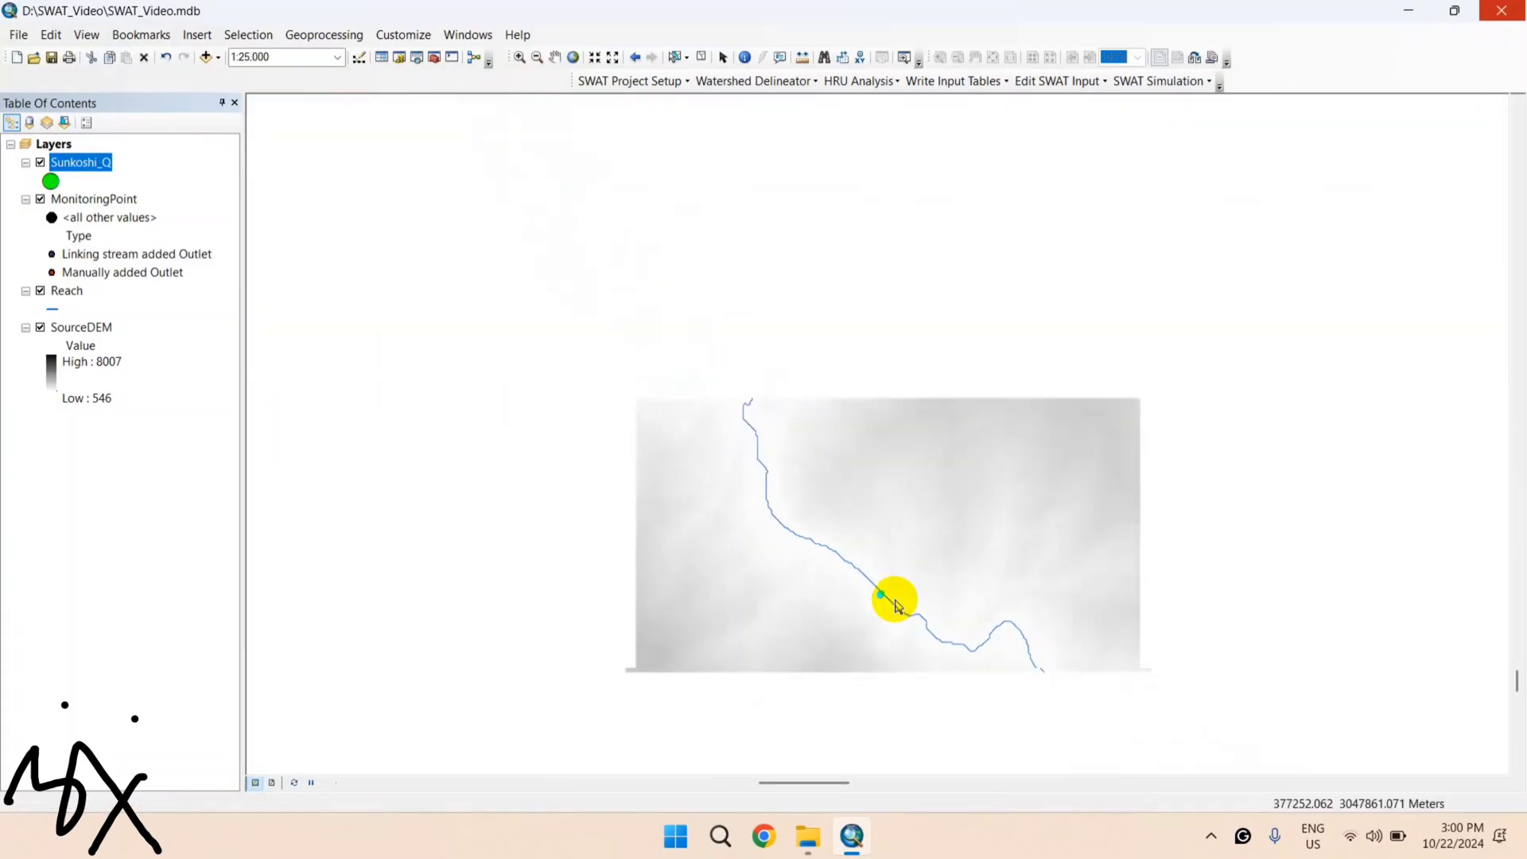
pyautogui.scroll(3, 897, 606)
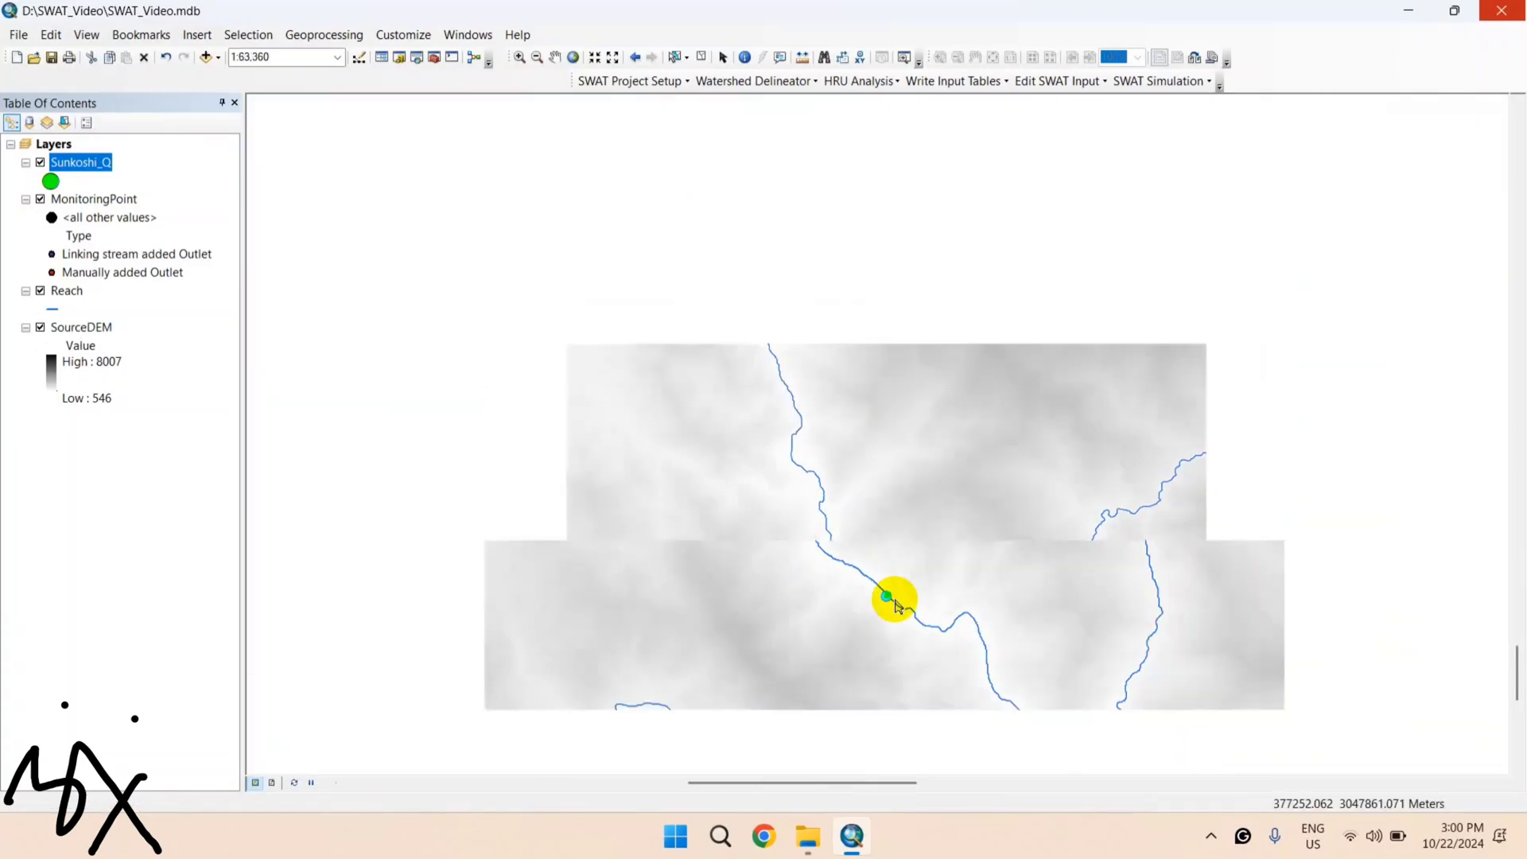
pyautogui.scroll(3, 896, 606)
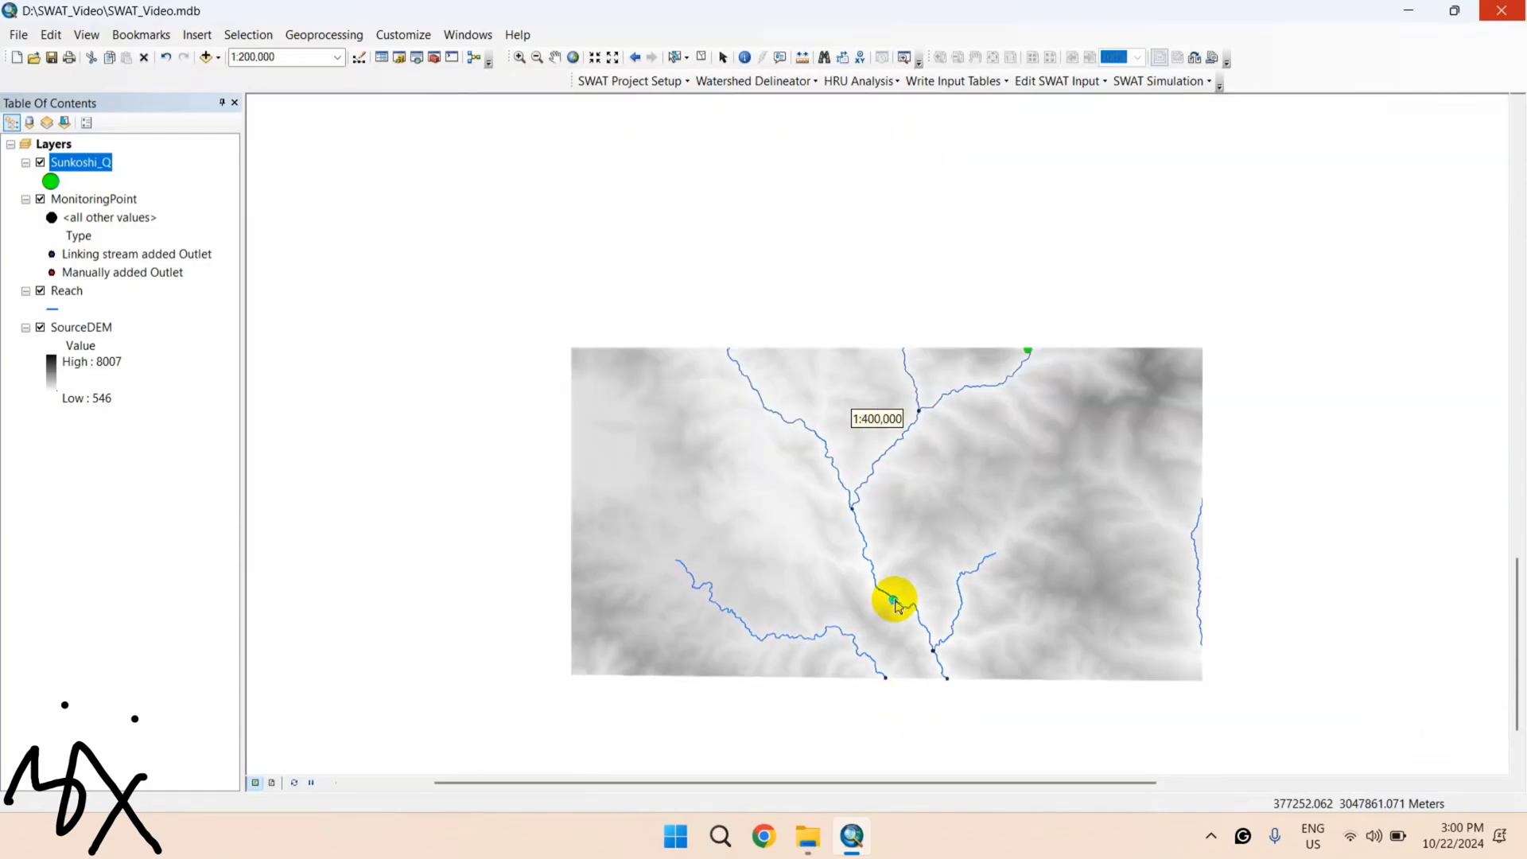
pyautogui.moveTo(896, 606)
pyautogui.mouseDown()
pyautogui.moveTo(900, 448)
pyautogui.moveTo(997, 447)
pyautogui.mouseUp()
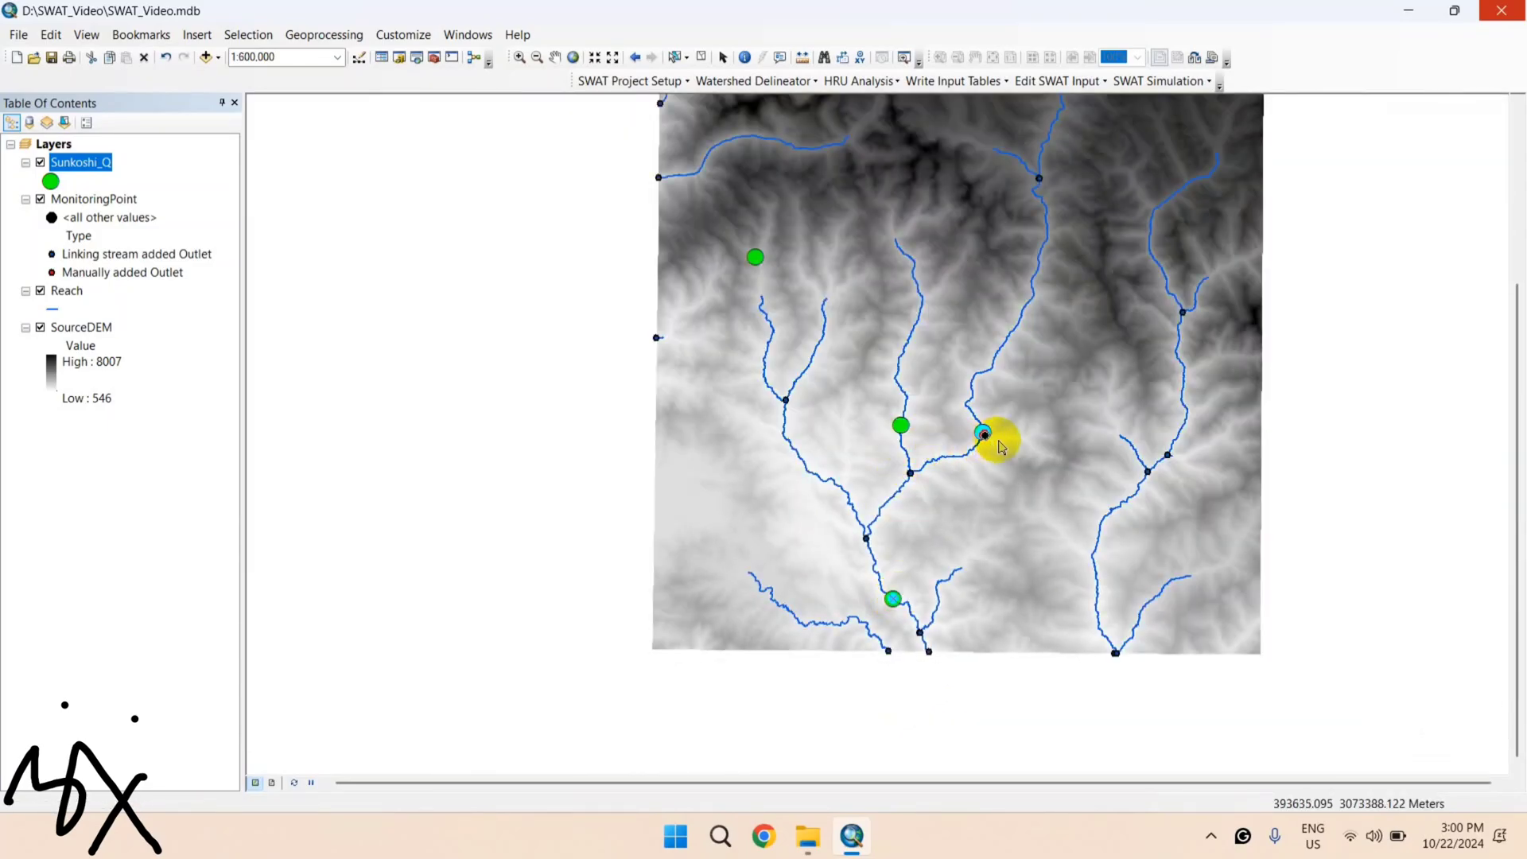
pyautogui.scroll(-8, 998, 447)
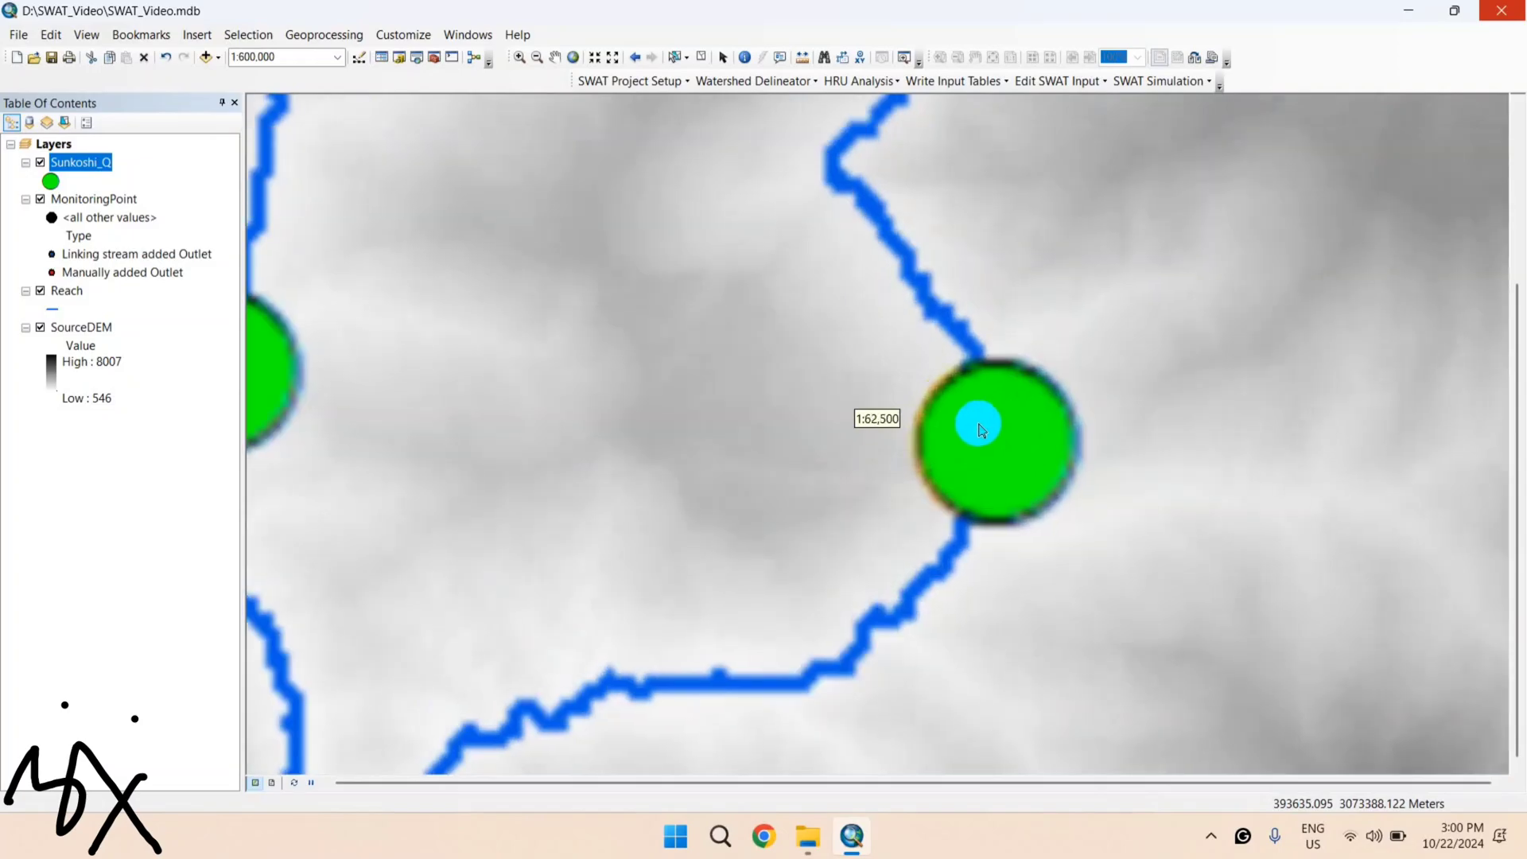
pyautogui.scroll(-4, 1006, 461)
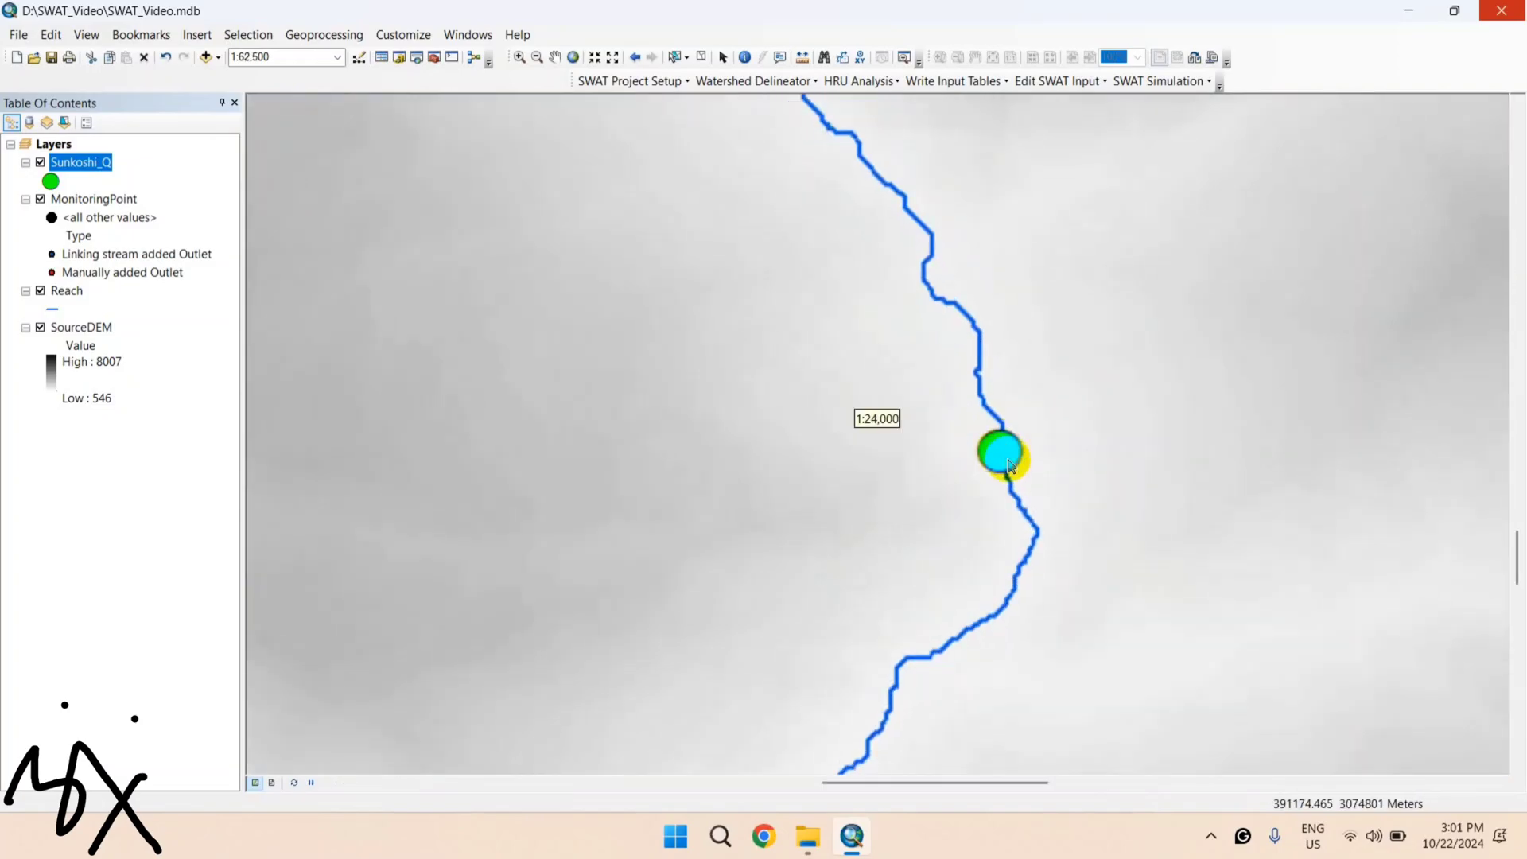
pyautogui.scroll(-10, 1010, 457)
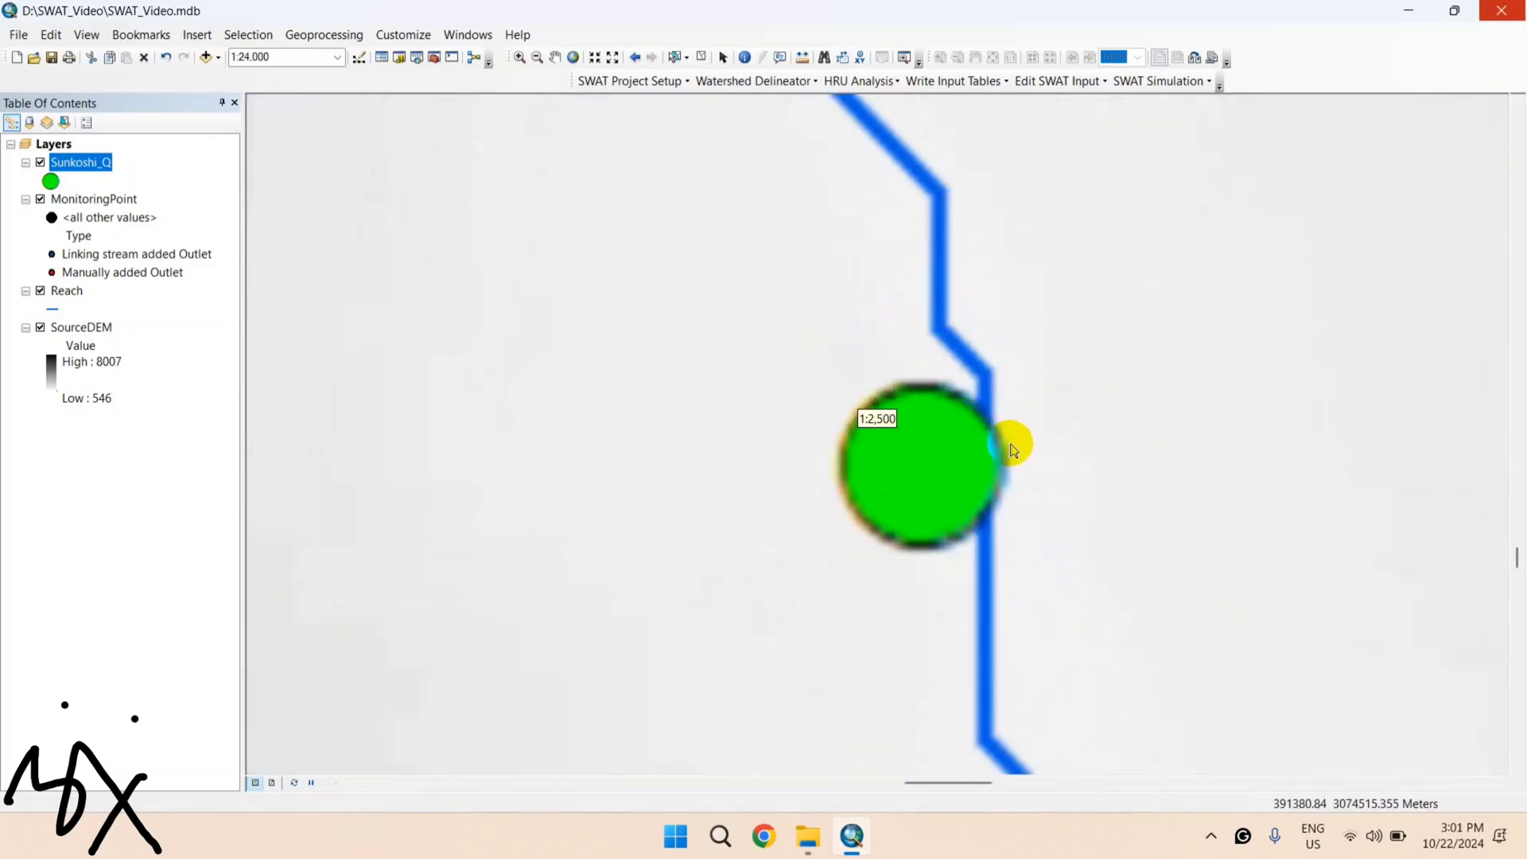
pyautogui.click(986, 463)
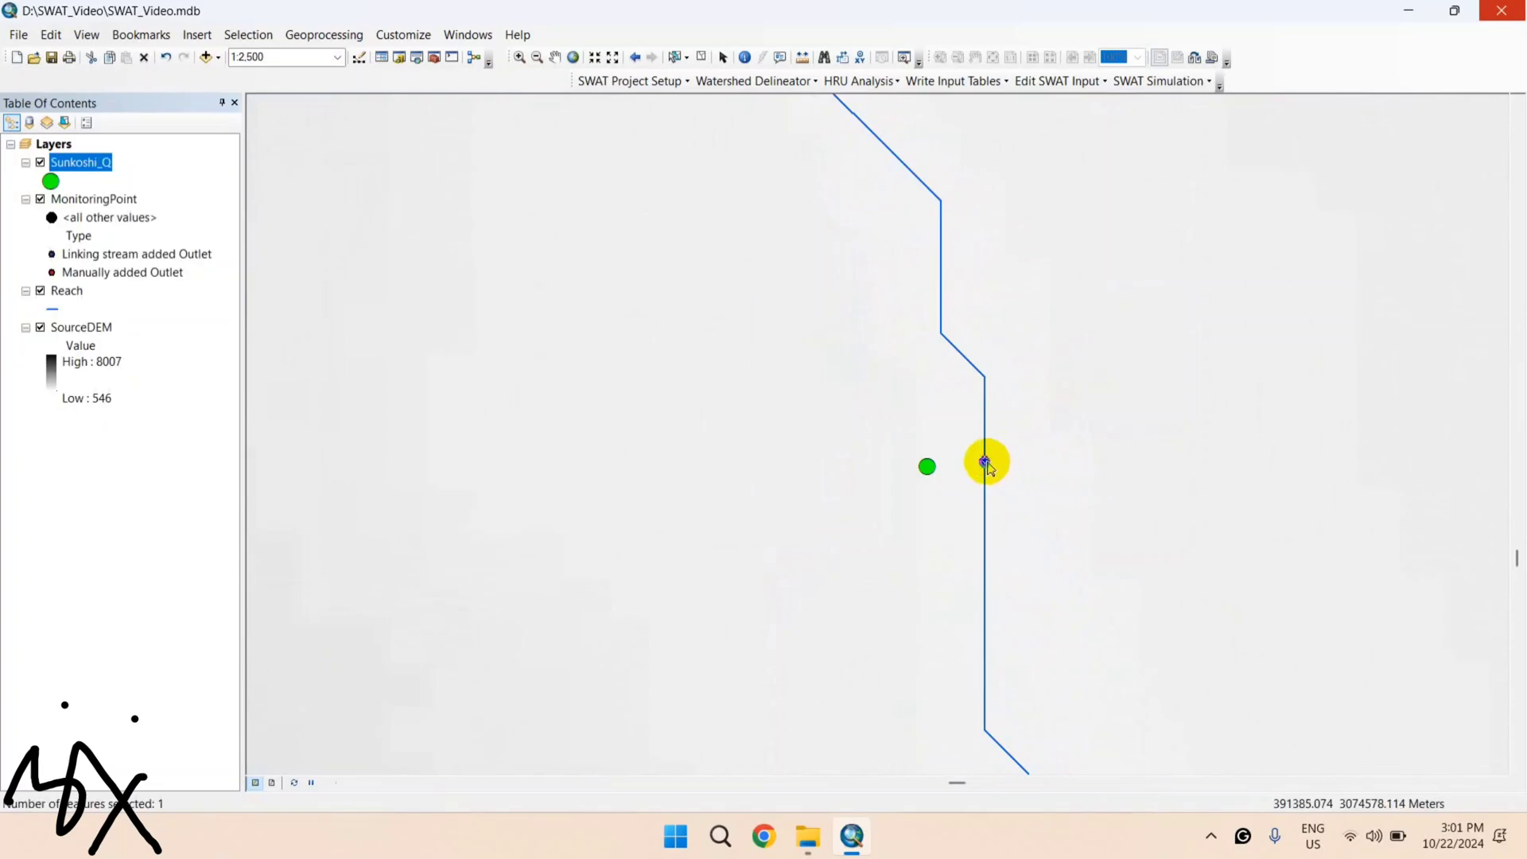
# Step: Stop editing the monitoring points and save the edits
pyautogui.rightClick(985, 464)
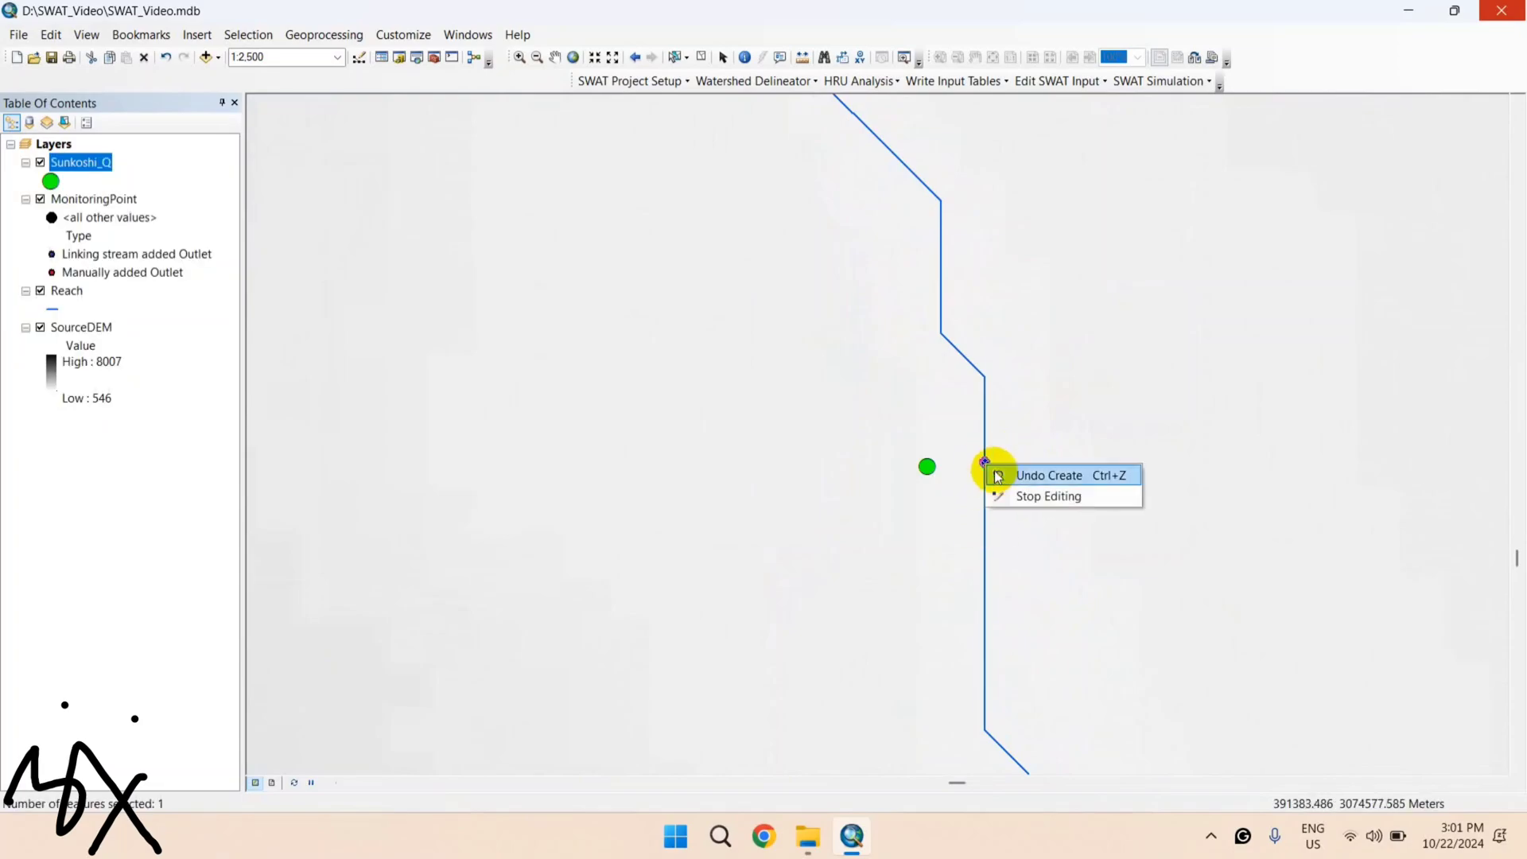
pyautogui.click(1023, 494)
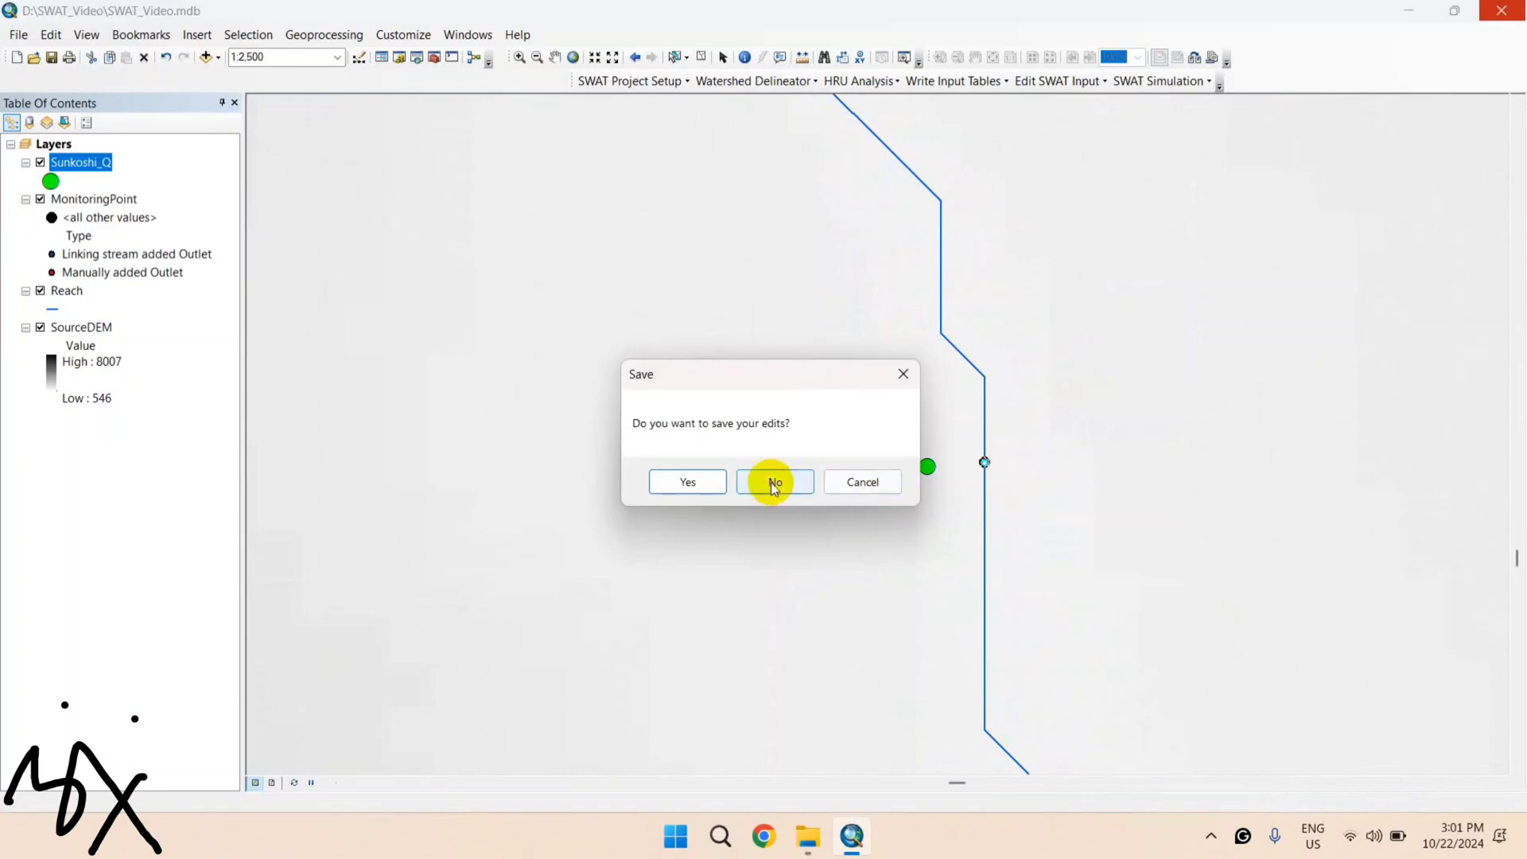
pyautogui.click(699, 482)
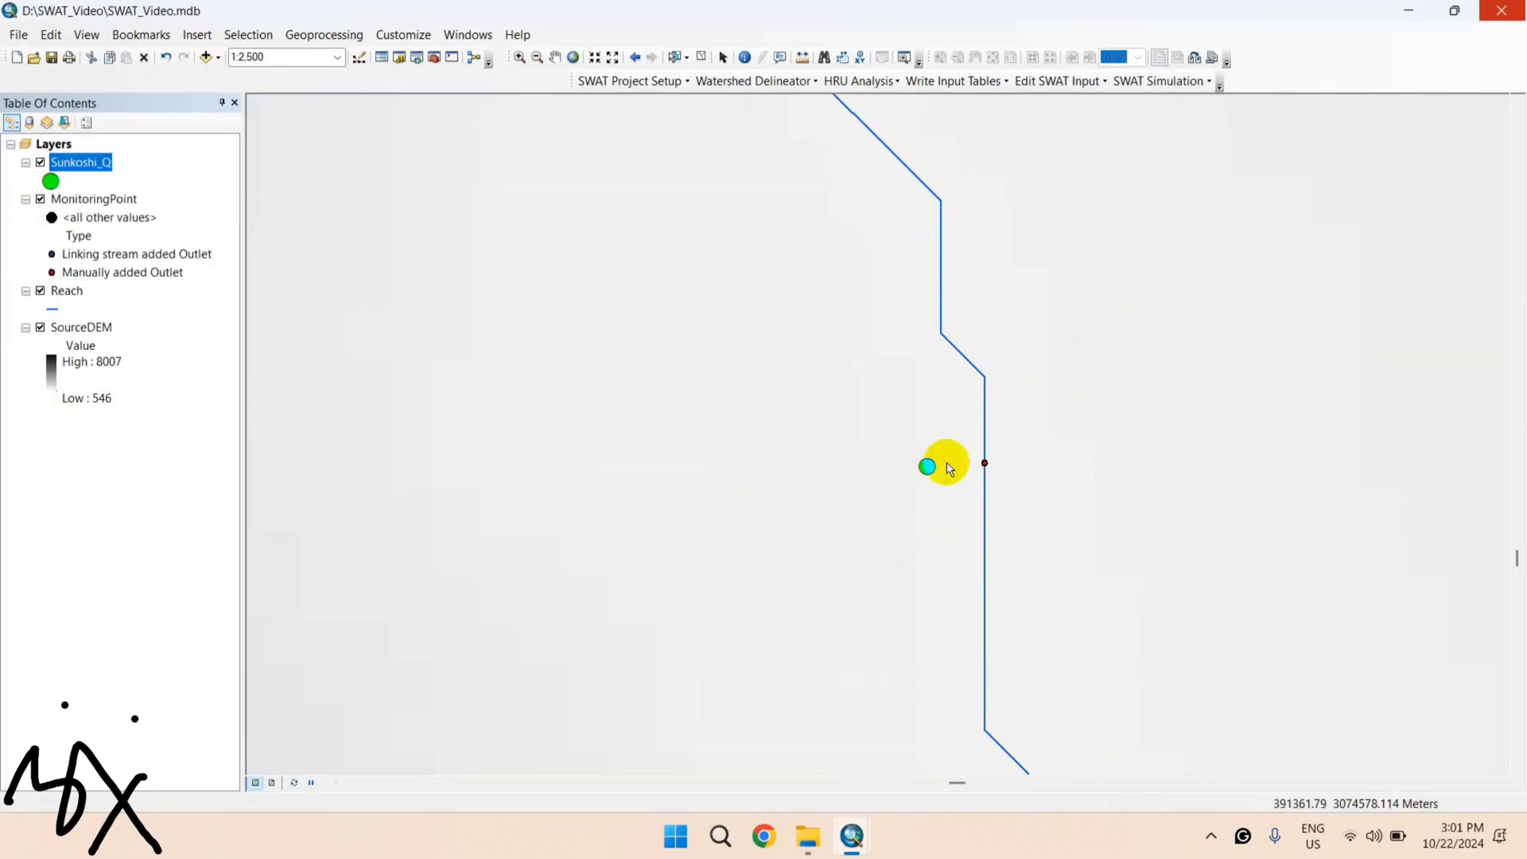
# Step: Turn on feature labels for the Sunkoshi_Q layer and set their label field to STATION_NO
pyautogui.rightClick(91, 165)
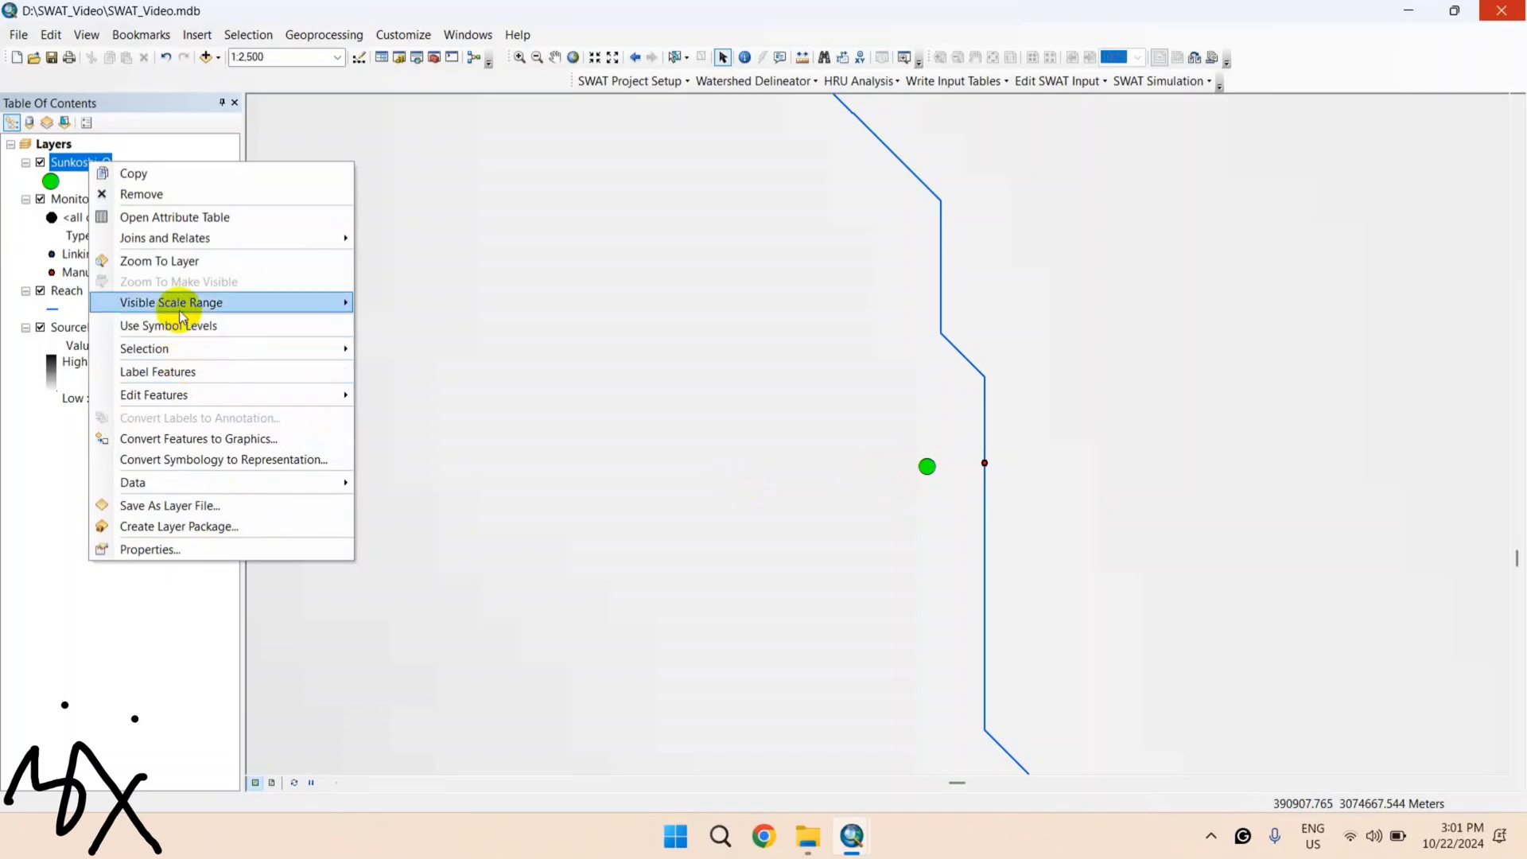
pyautogui.click(188, 372)
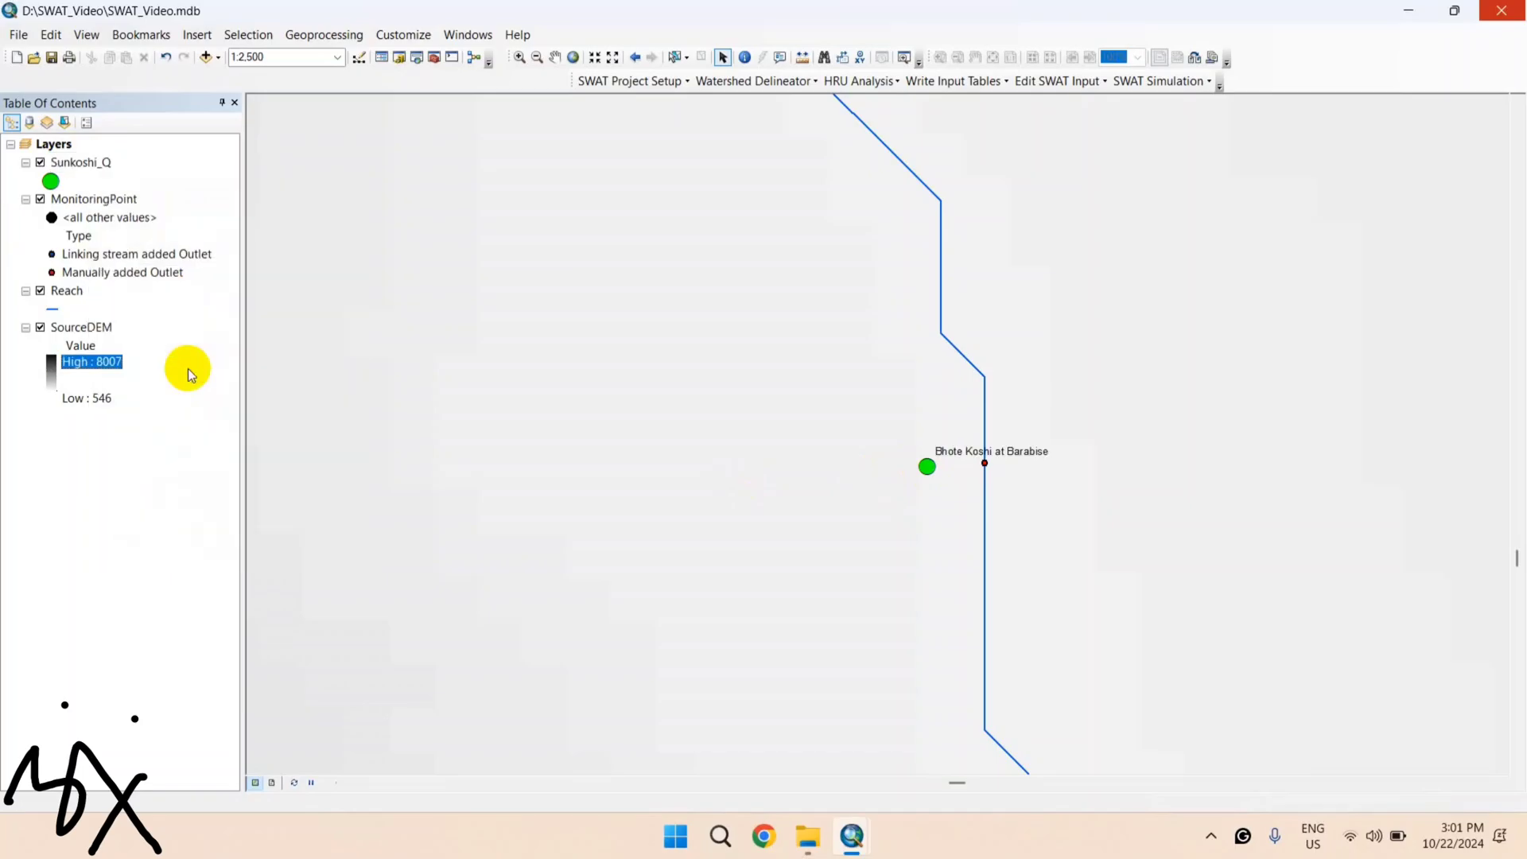
pyautogui.rightClick(100, 162)
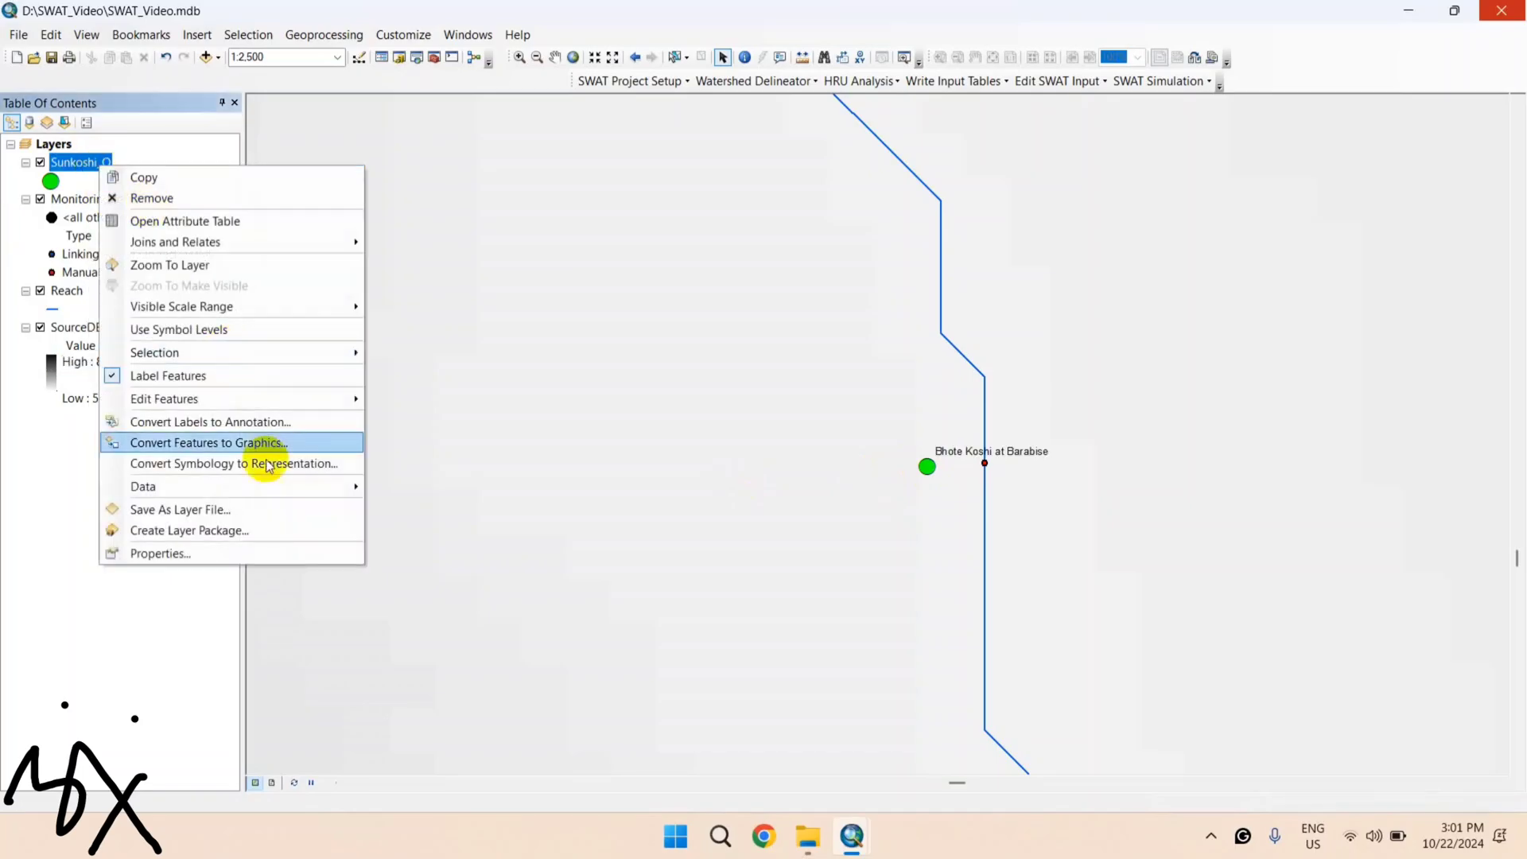
pyautogui.click(240, 550)
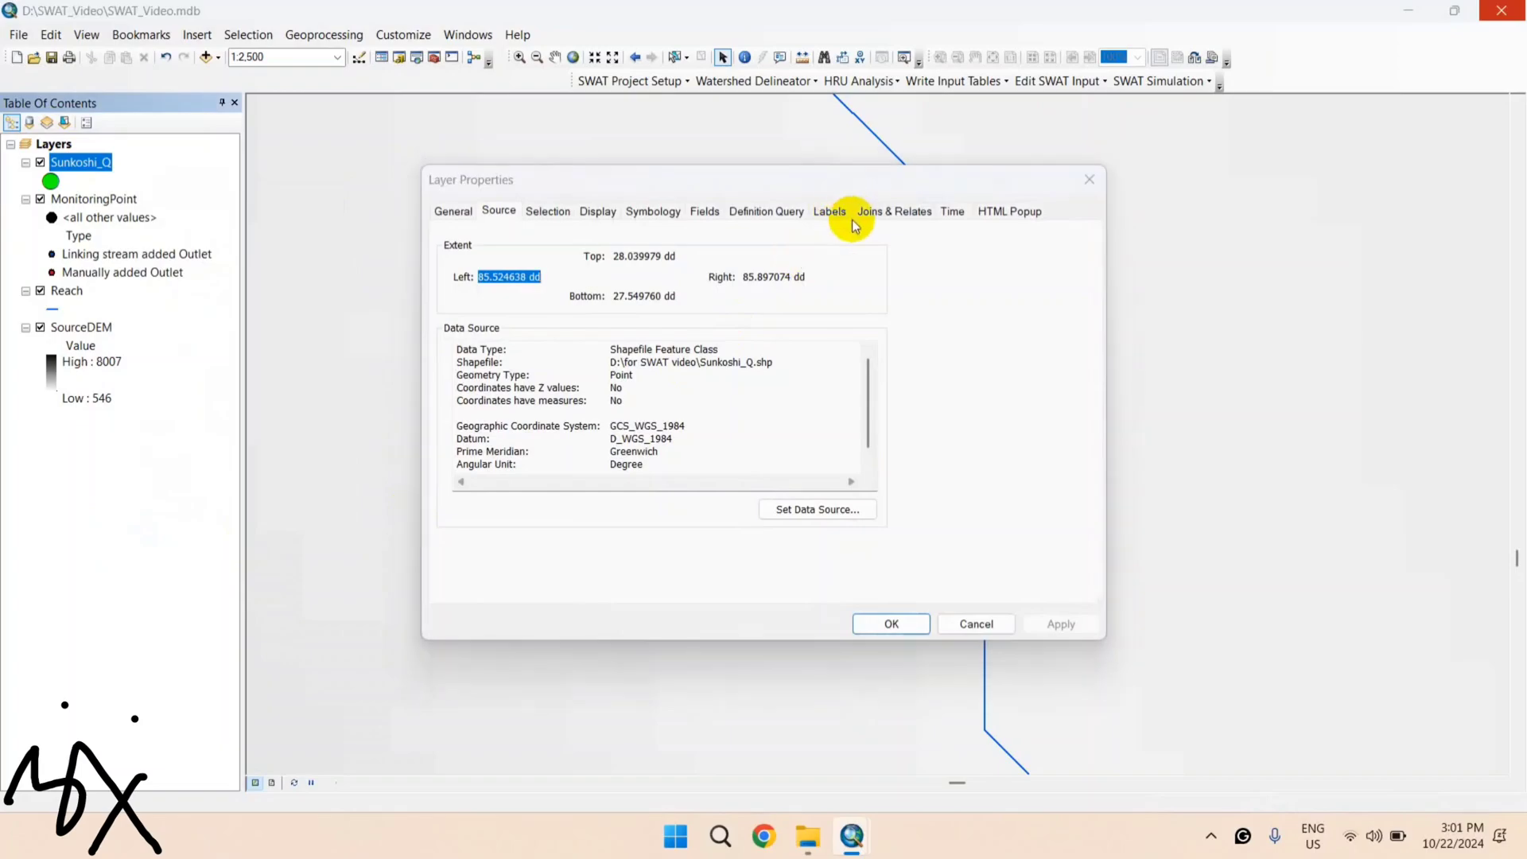
pyautogui.click(828, 211)
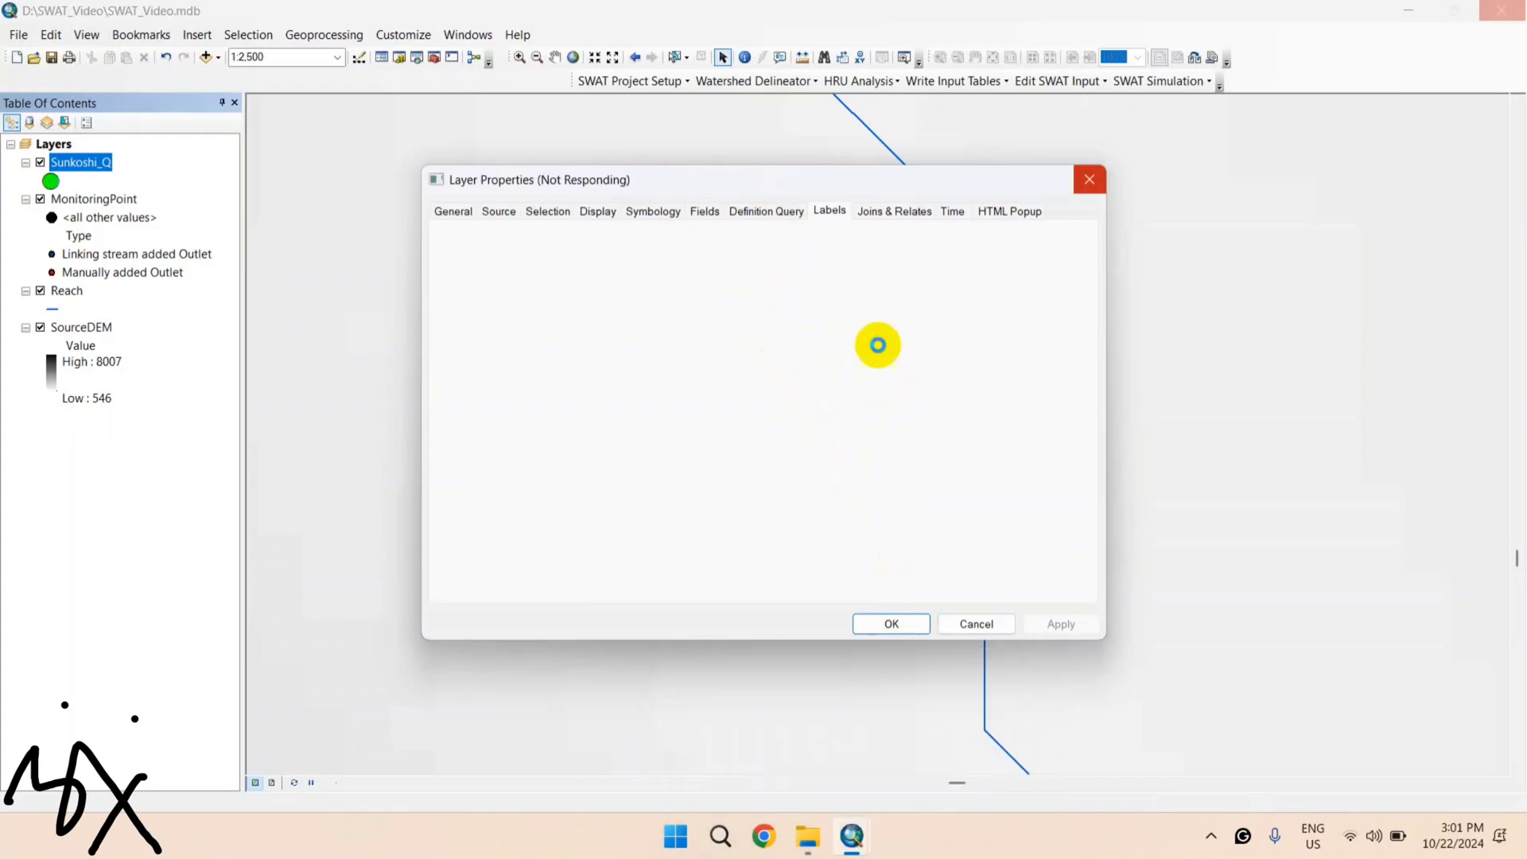
pyautogui.moveTo(813, 186); pyautogui.dragTo(674, 168)
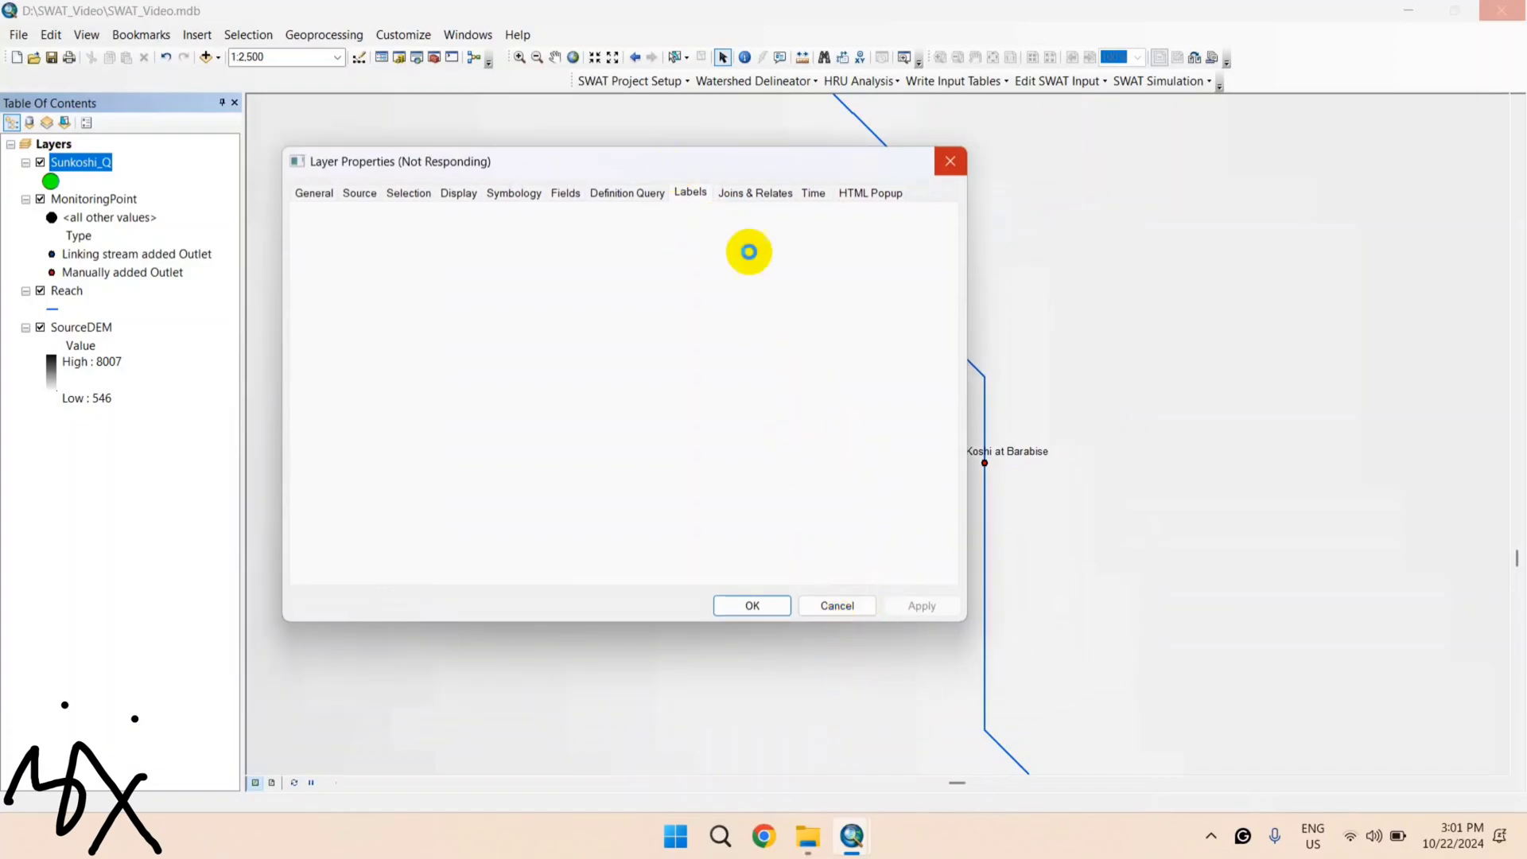
pyautogui.moveTo(720, 171); pyautogui.dragTo(576, 204)
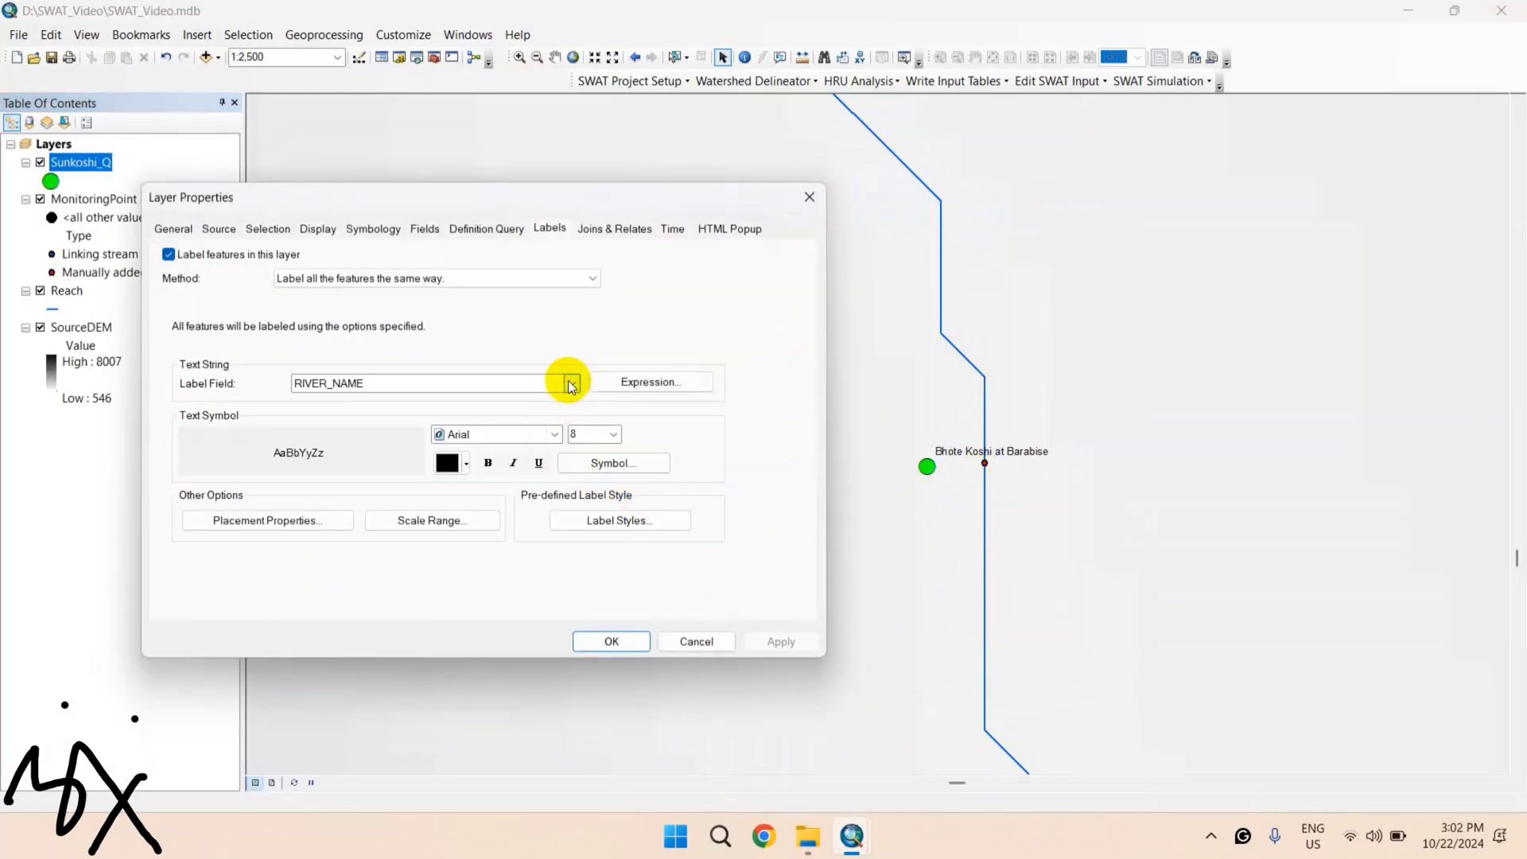
pyautogui.click(572, 384)
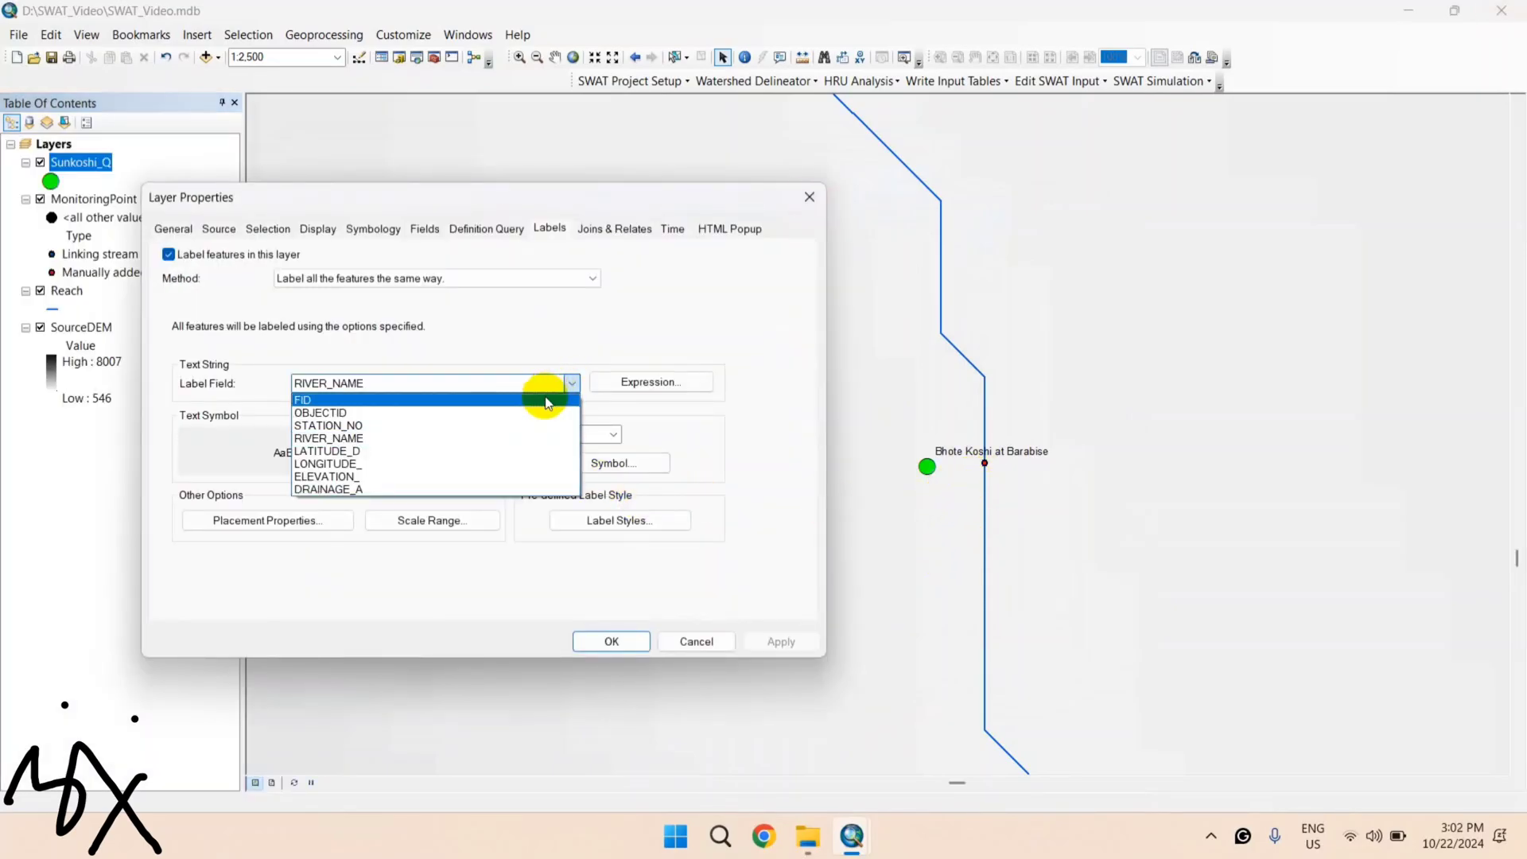
pyautogui.click(504, 425)
pyautogui.click(617, 645)
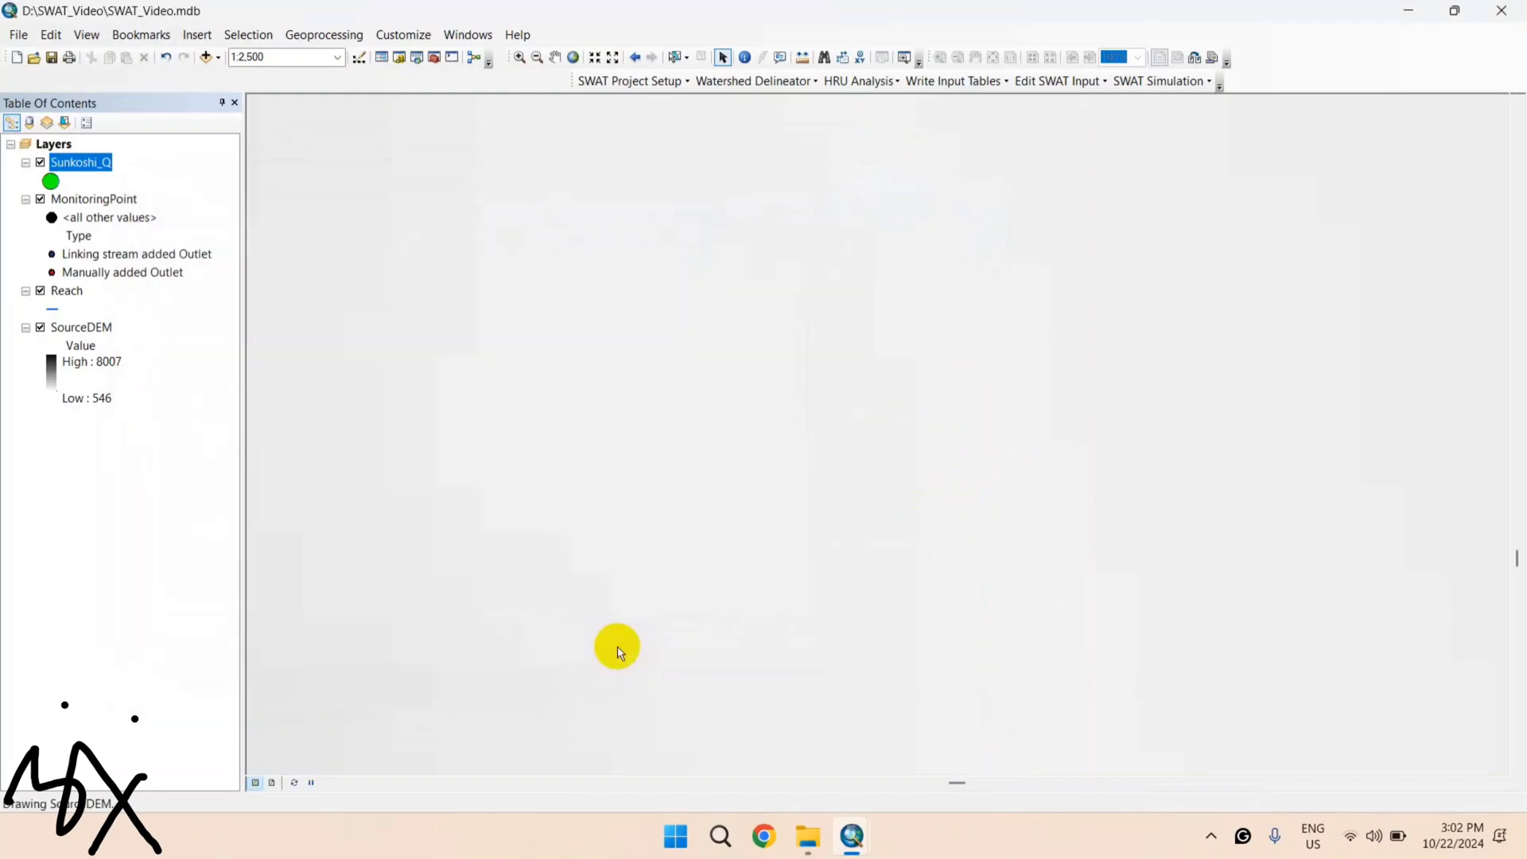
pyautogui.scroll(-1, 1004, 477)
pyautogui.scroll(2, 1004, 475)
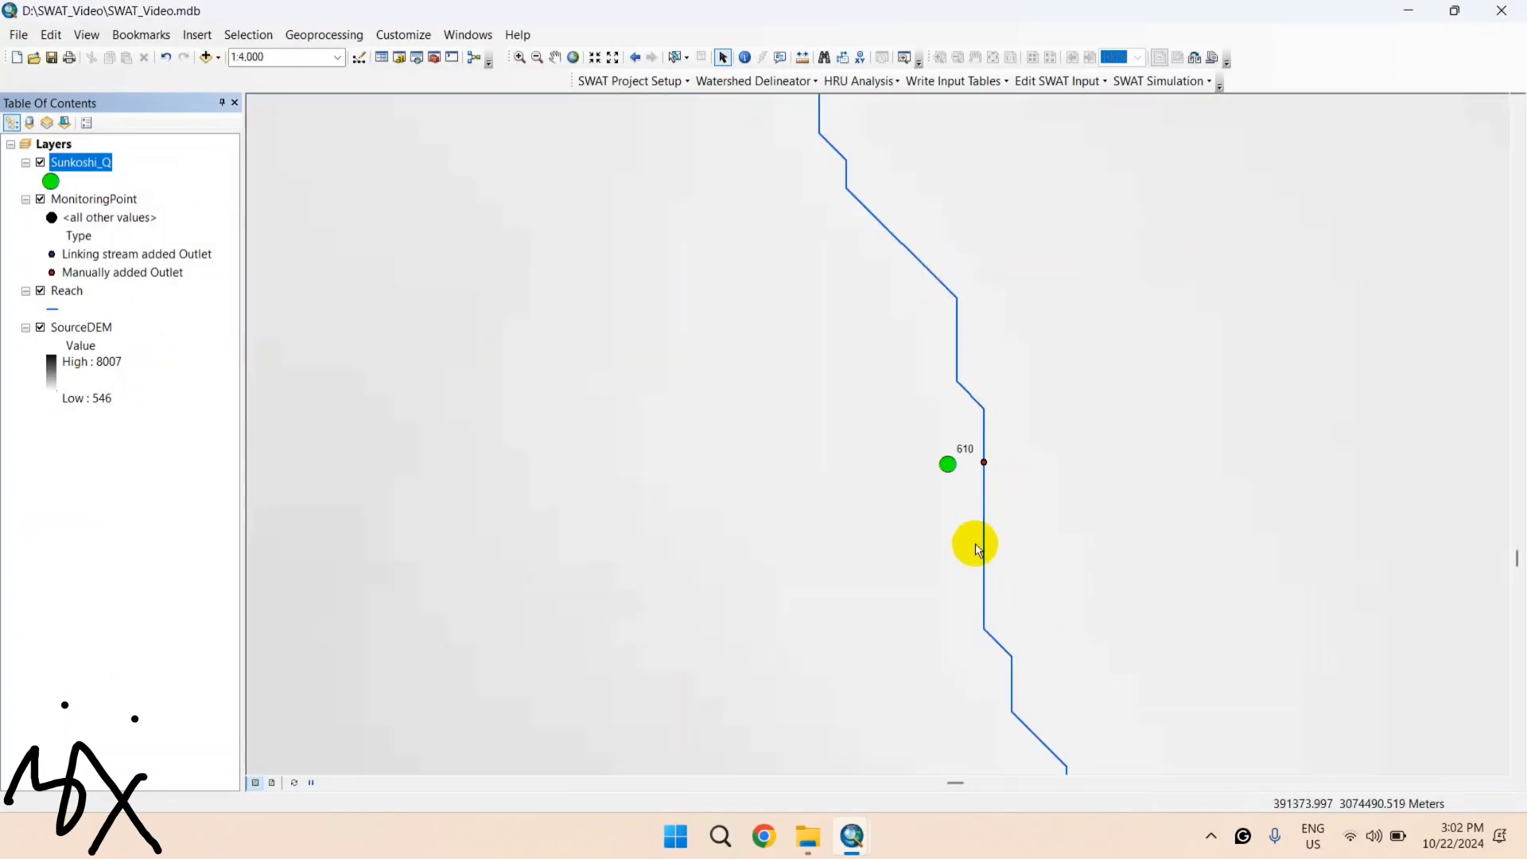
pyautogui.scroll(3, 931, 484)
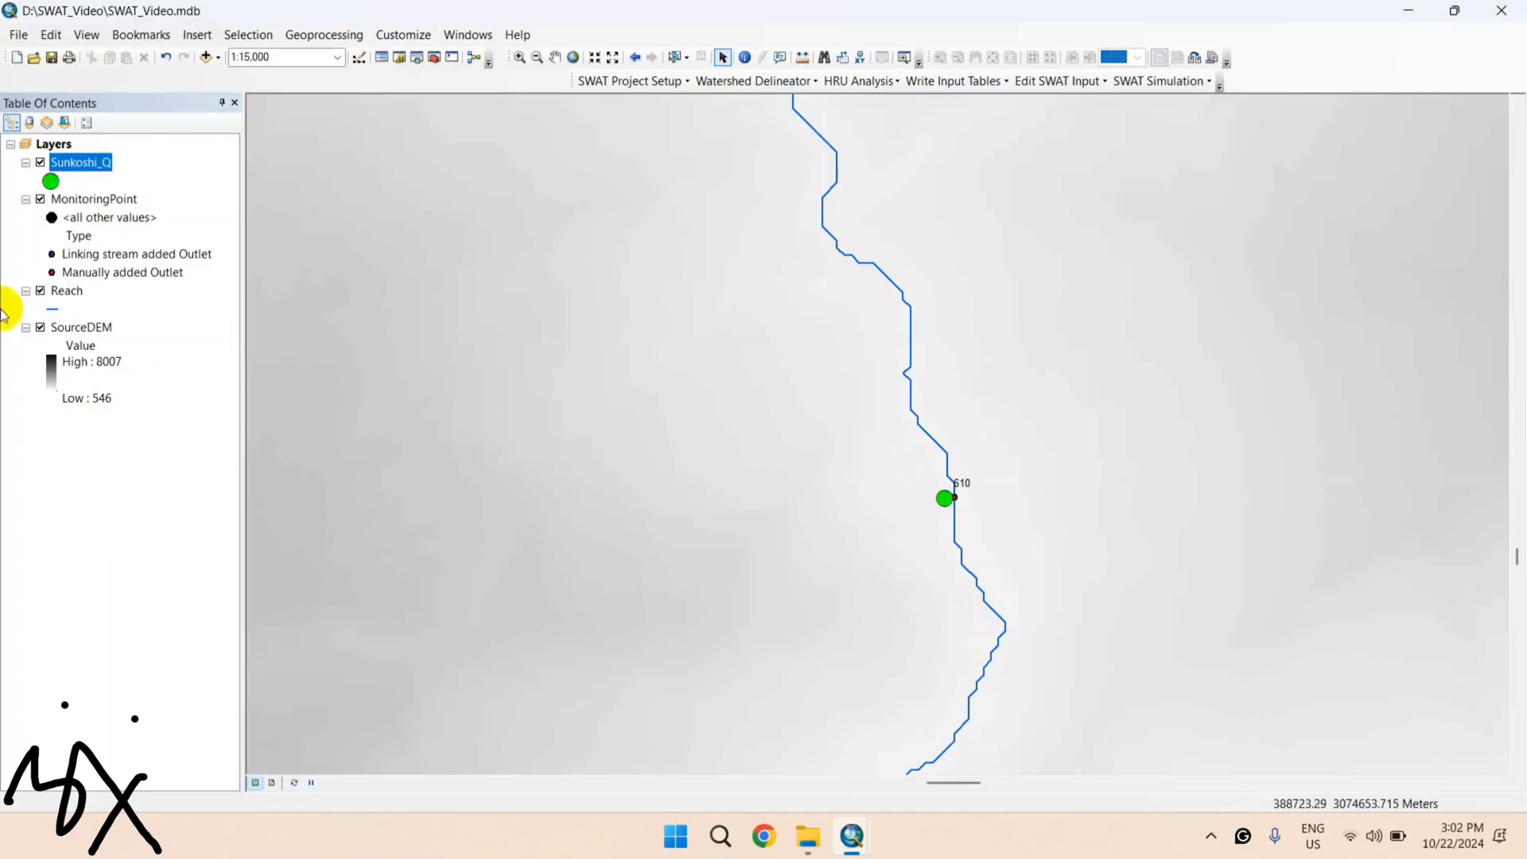
# Step: Zoom to the full SourceDEM extent and examine the labelled gauging stations 630, 610 and 620 along the reaches
pyautogui.rightClick(89, 326)
pyautogui.click(159, 423)
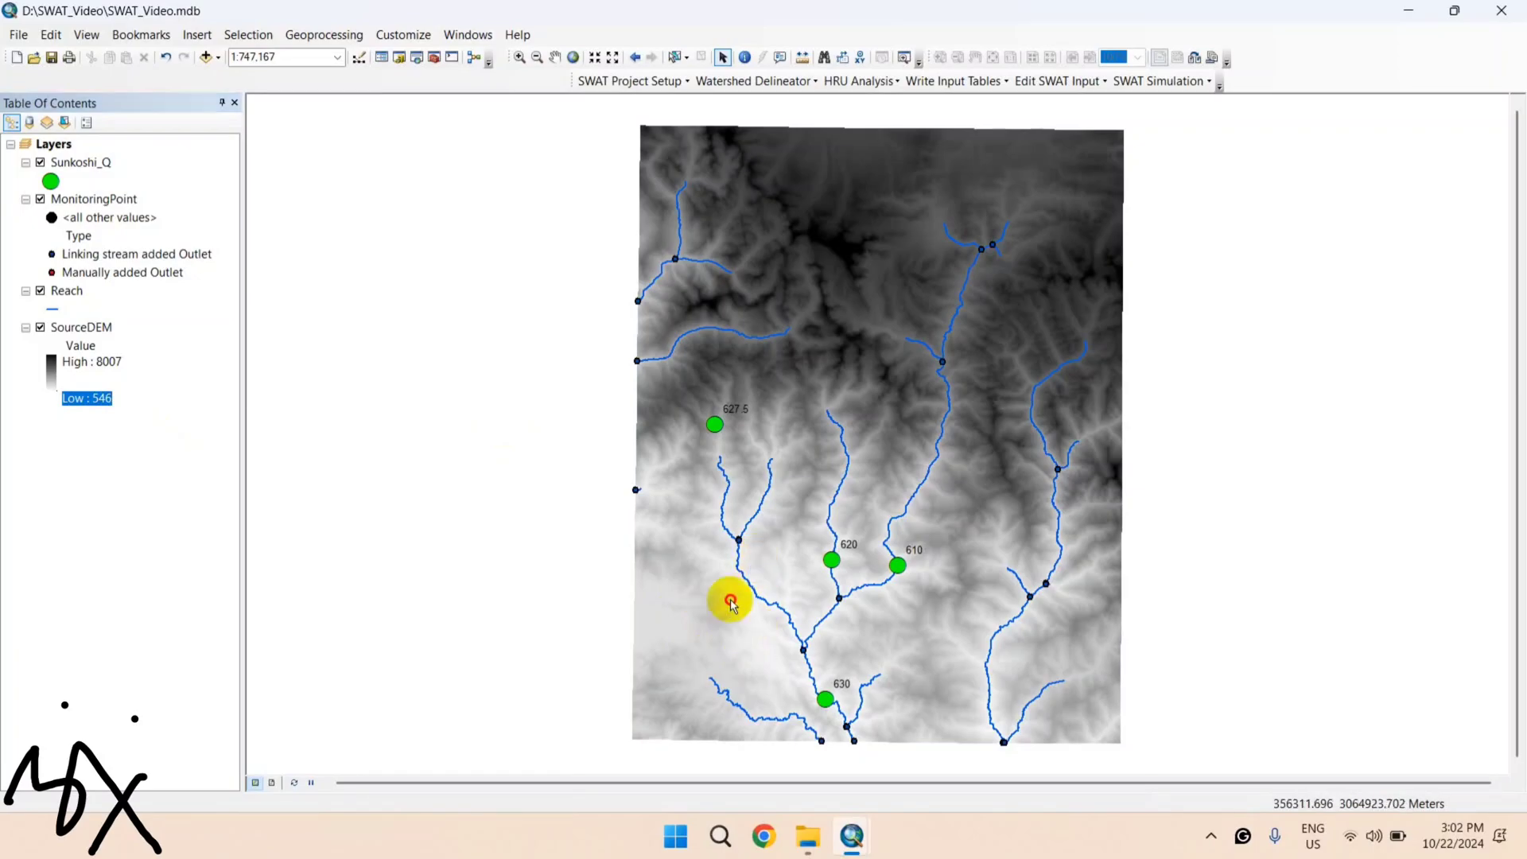
pyautogui.moveTo(750, 658); pyautogui.dragTo(889, 723)
pyautogui.click(823, 707)
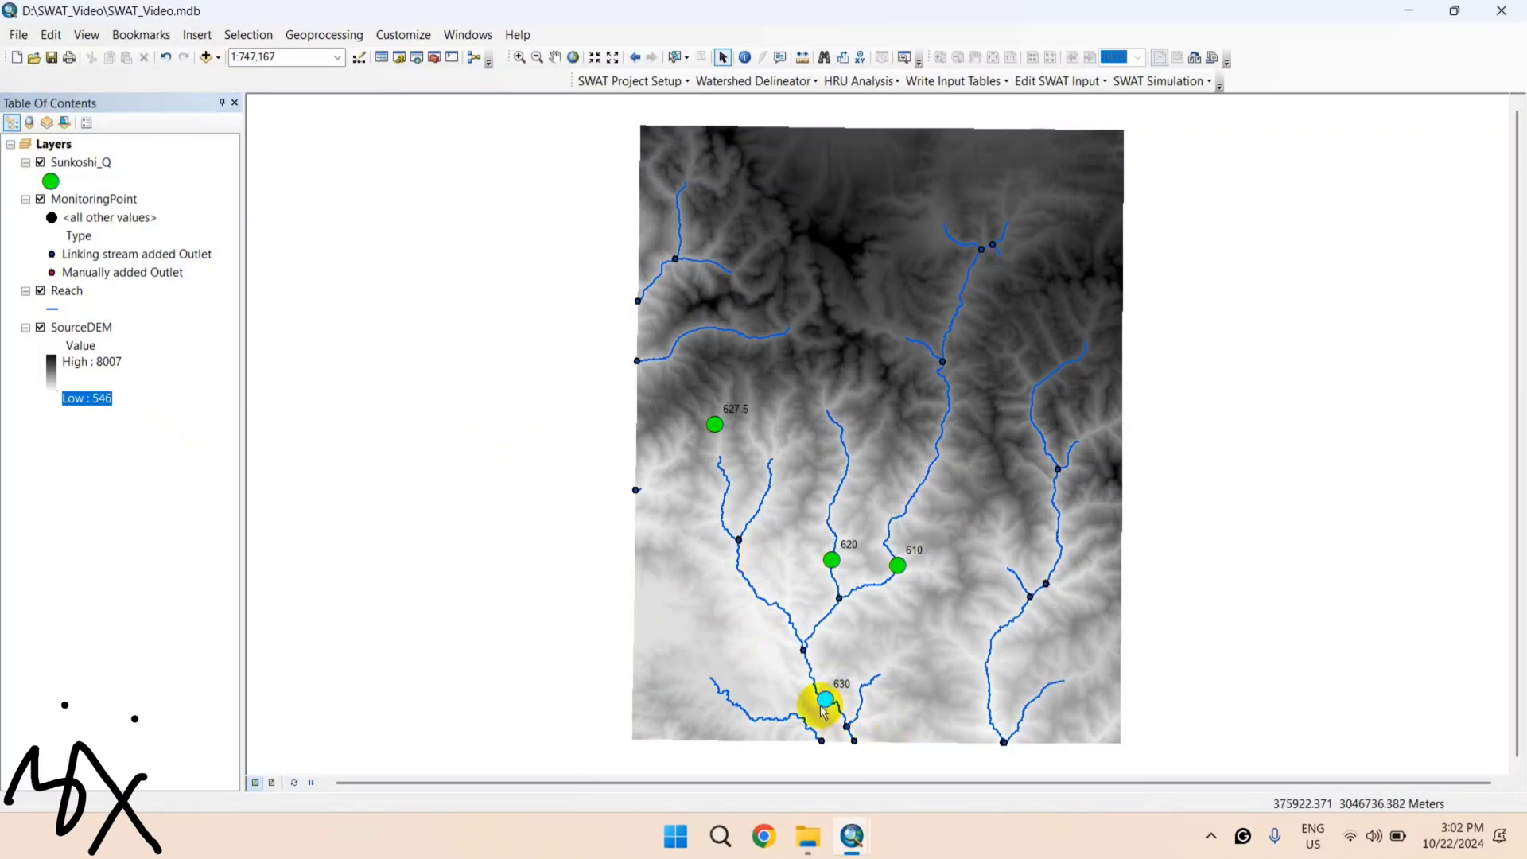
pyautogui.scroll(-1, 822, 707)
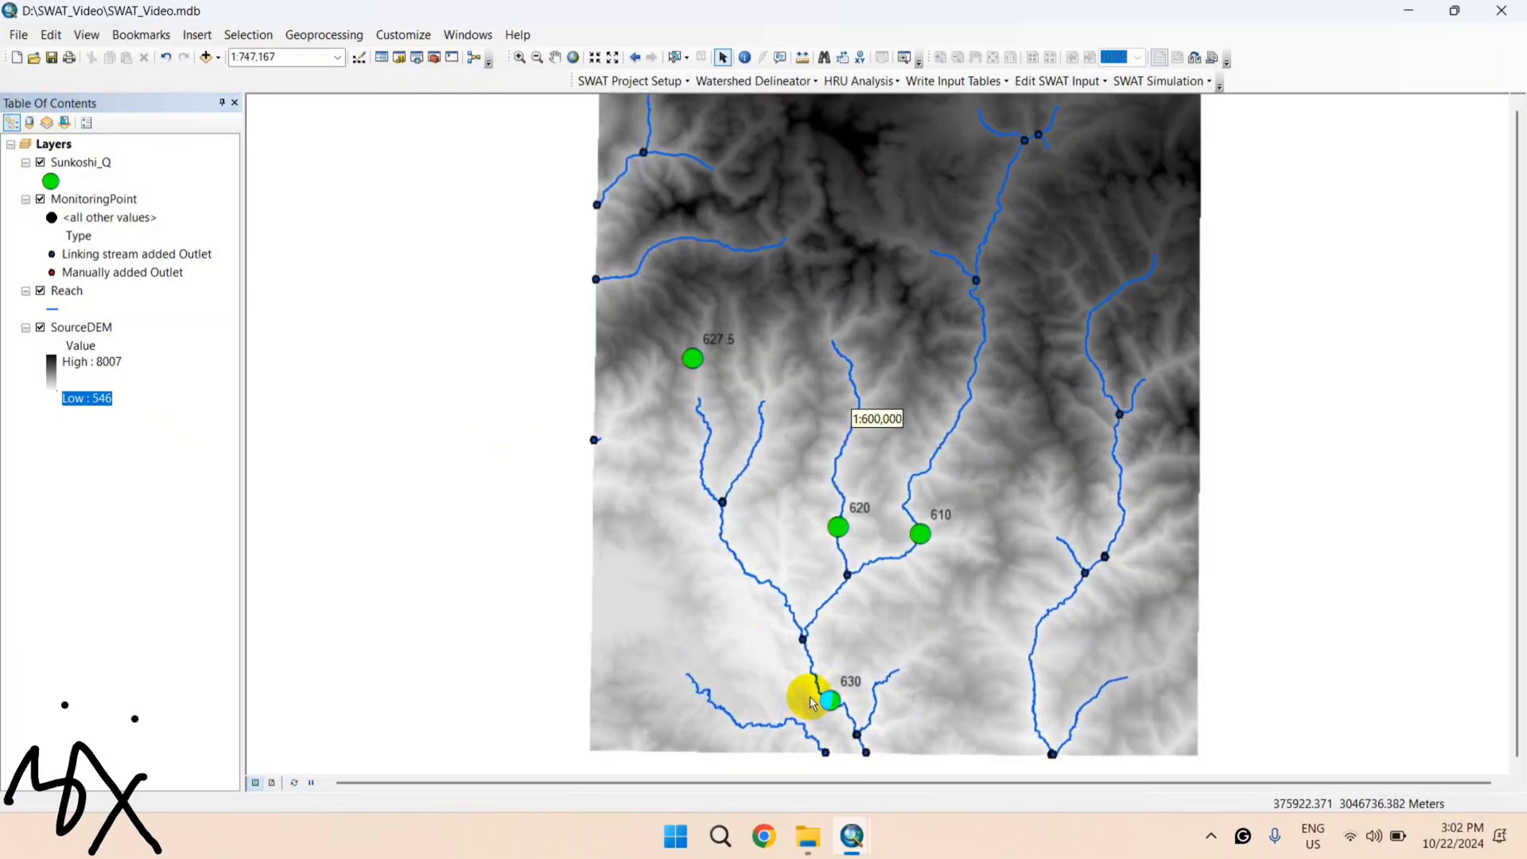
pyautogui.click(920, 558)
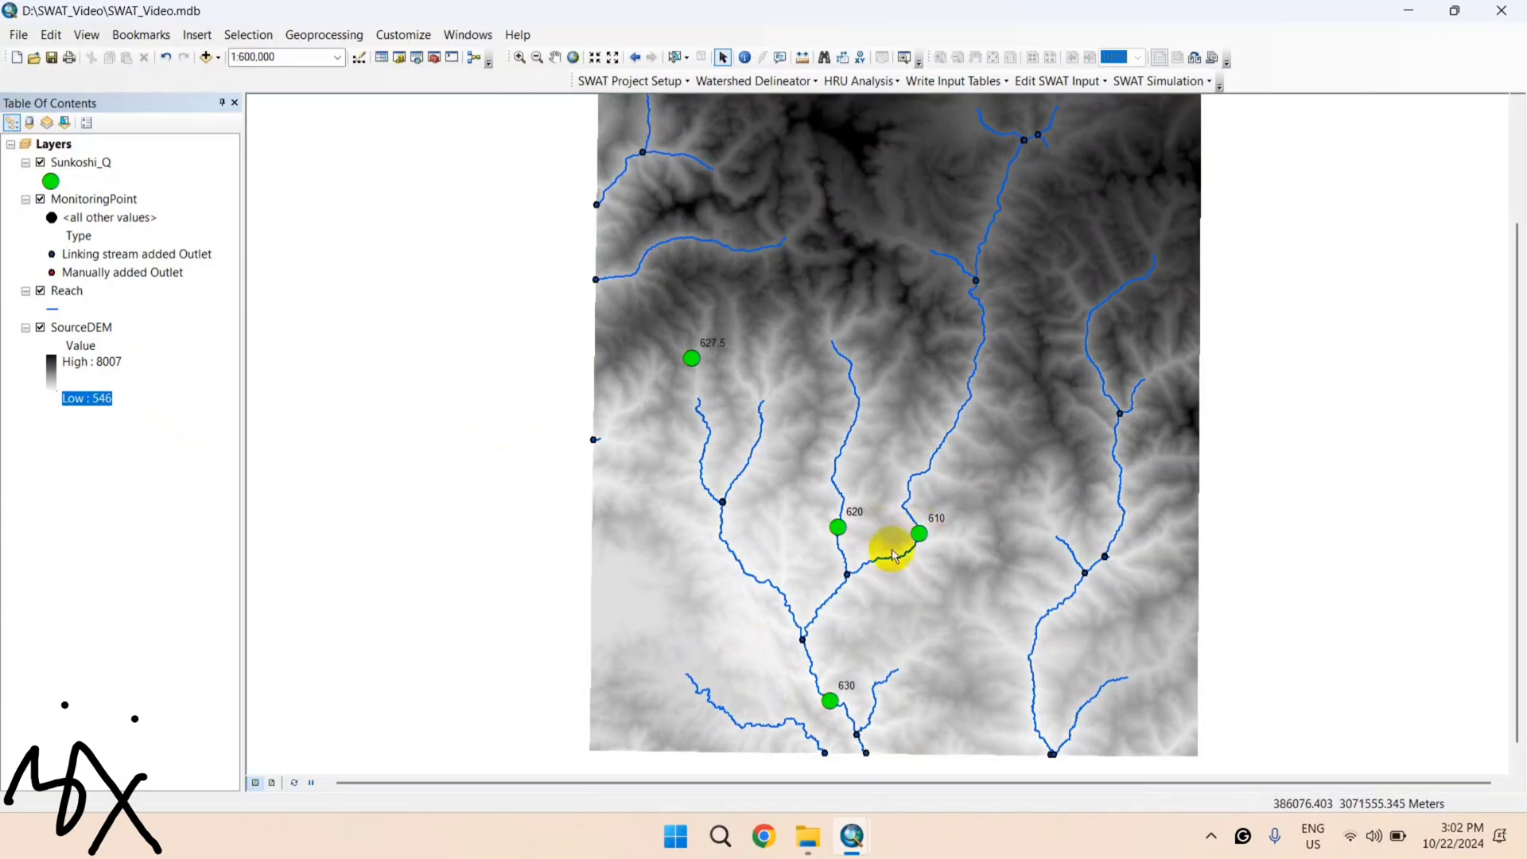
pyautogui.click(855, 525)
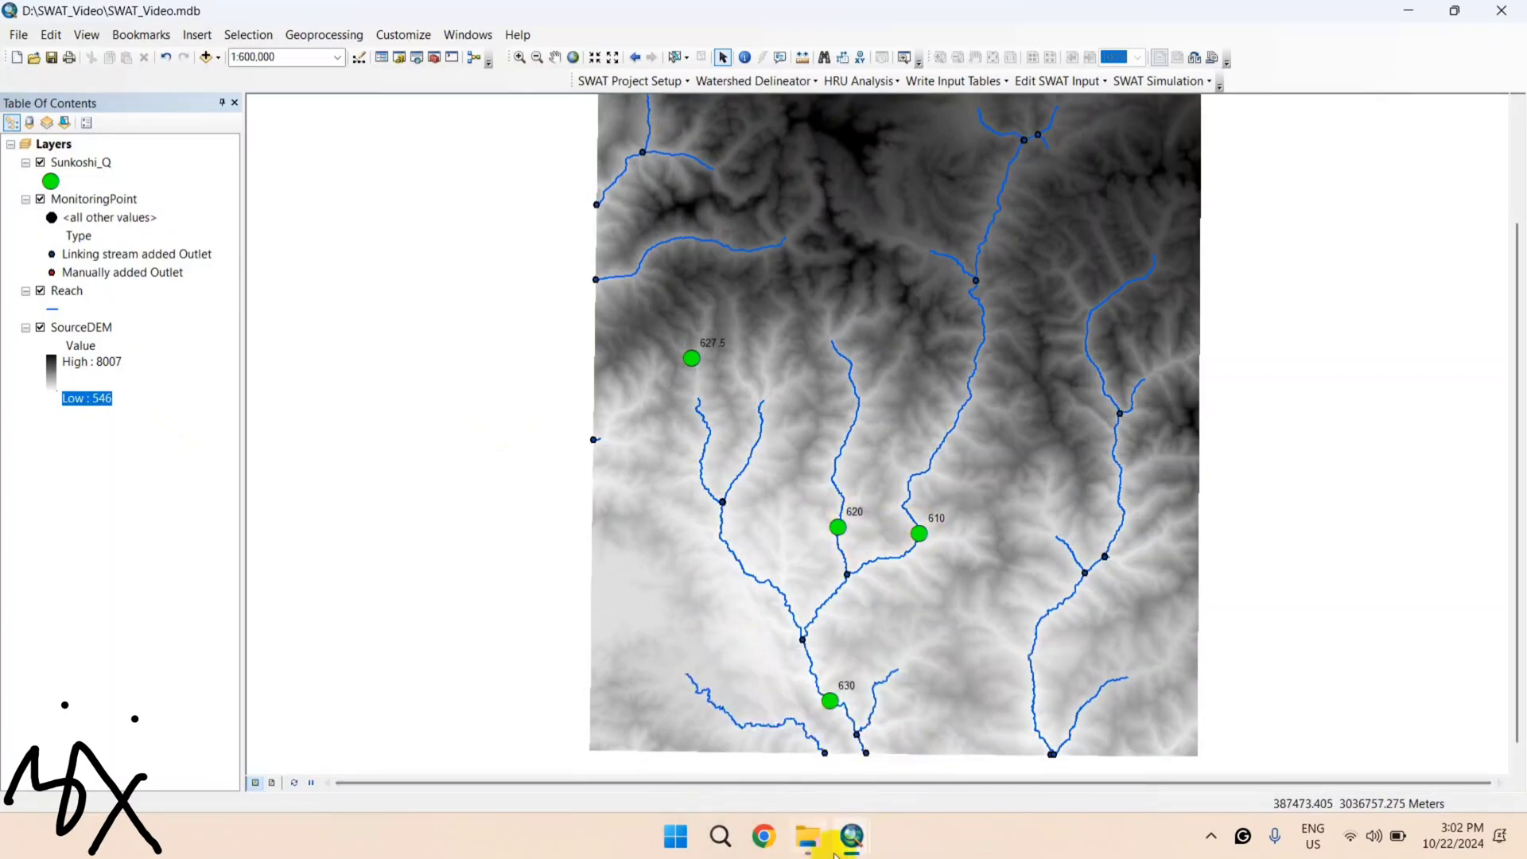
# Step: Select the manually added outlet on the reach at station 630 as the whole watershed outlet
pyautogui.moveTo(844, 844)
pyautogui.click(905, 768)
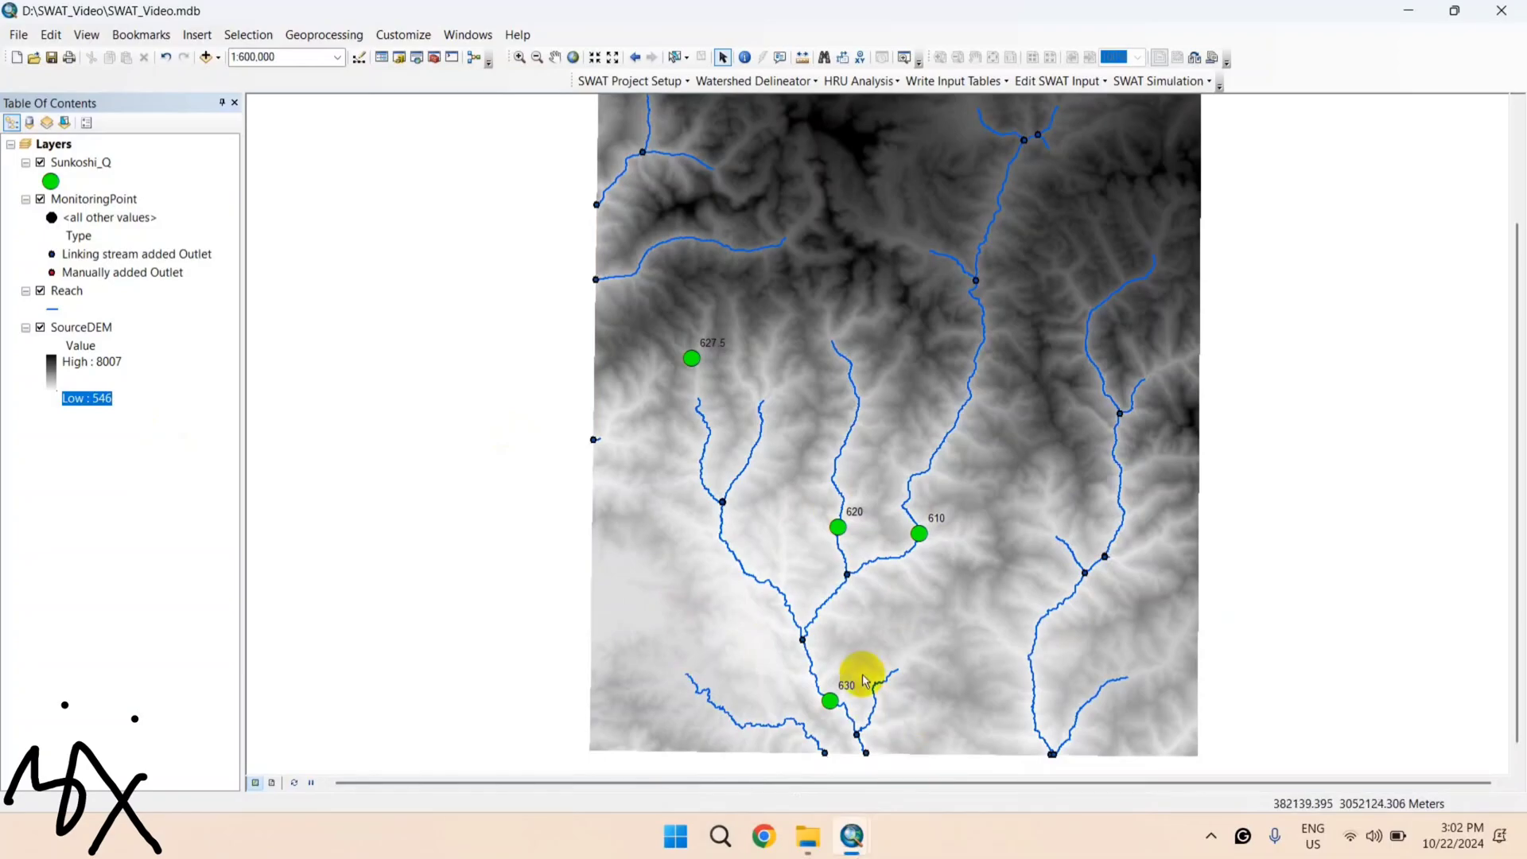
pyautogui.click(804, 753)
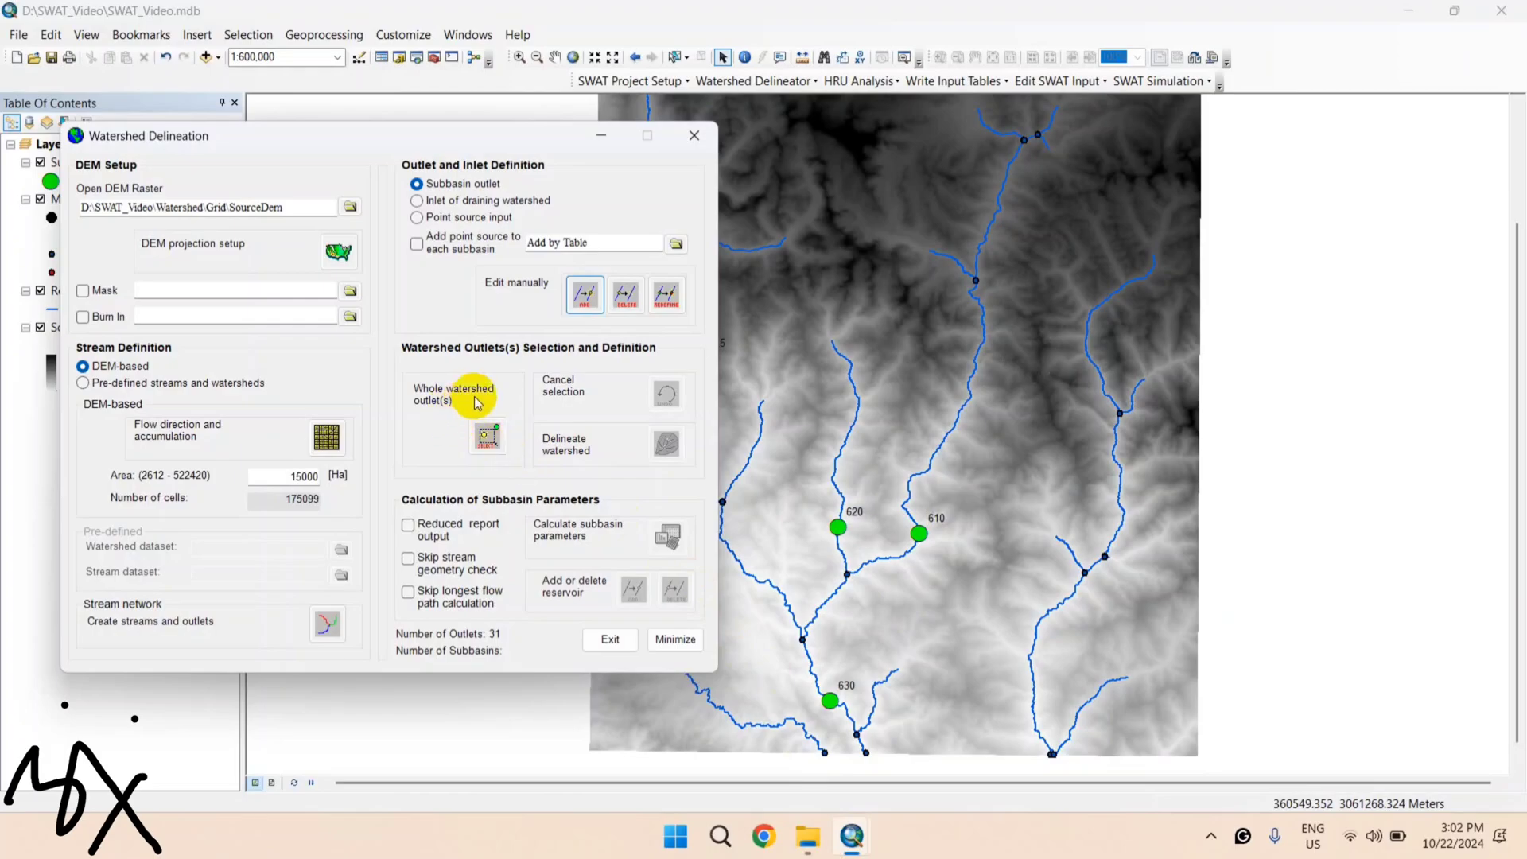
pyautogui.click(493, 442)
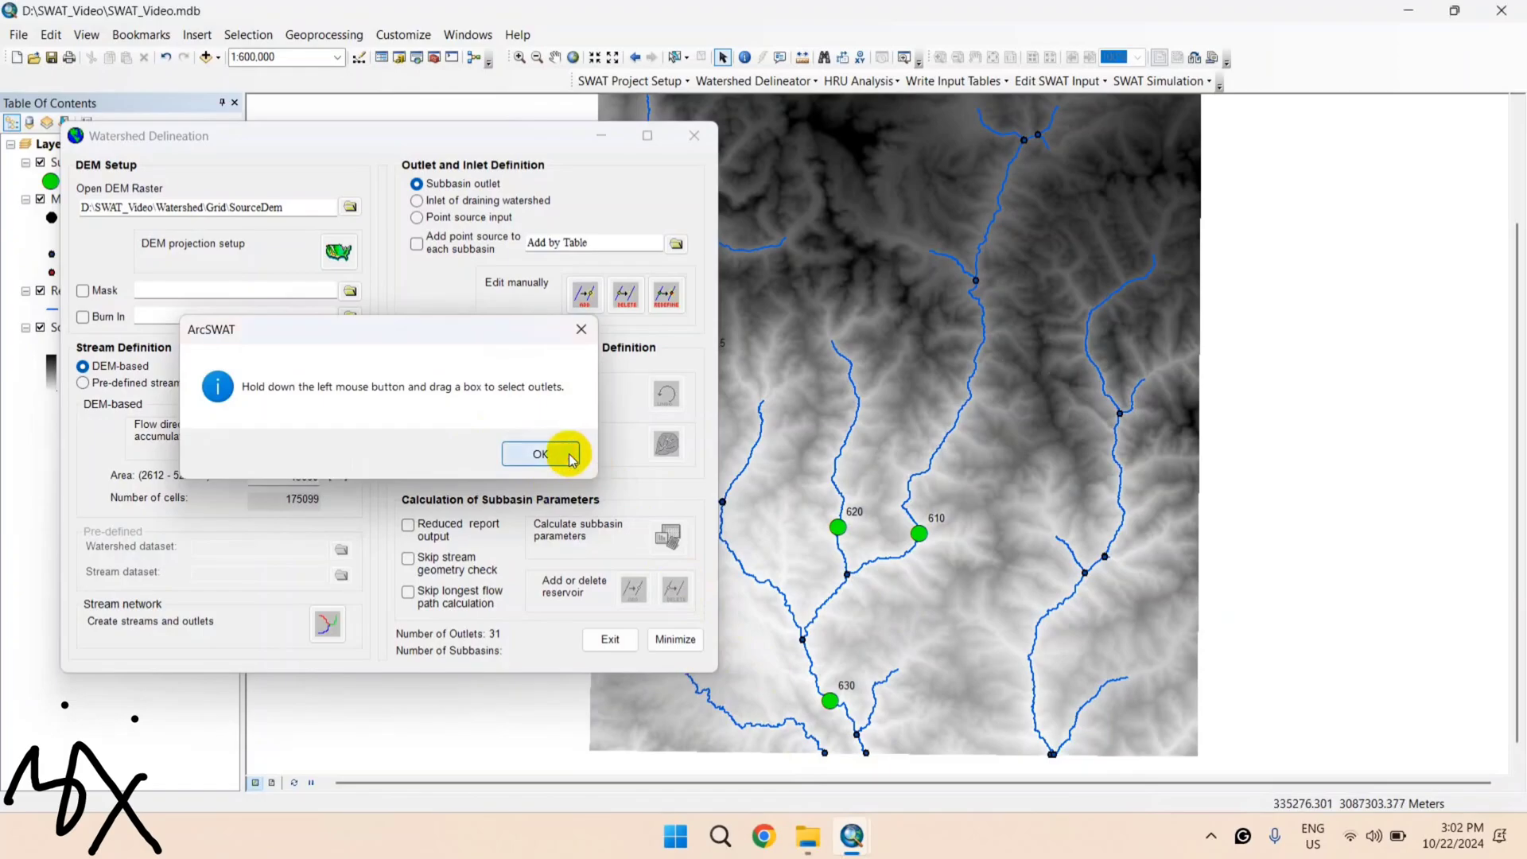
pyautogui.click(540, 453)
pyautogui.moveTo(818, 696); pyautogui.dragTo(836, 711)
pyautogui.scroll(1, 838, 711)
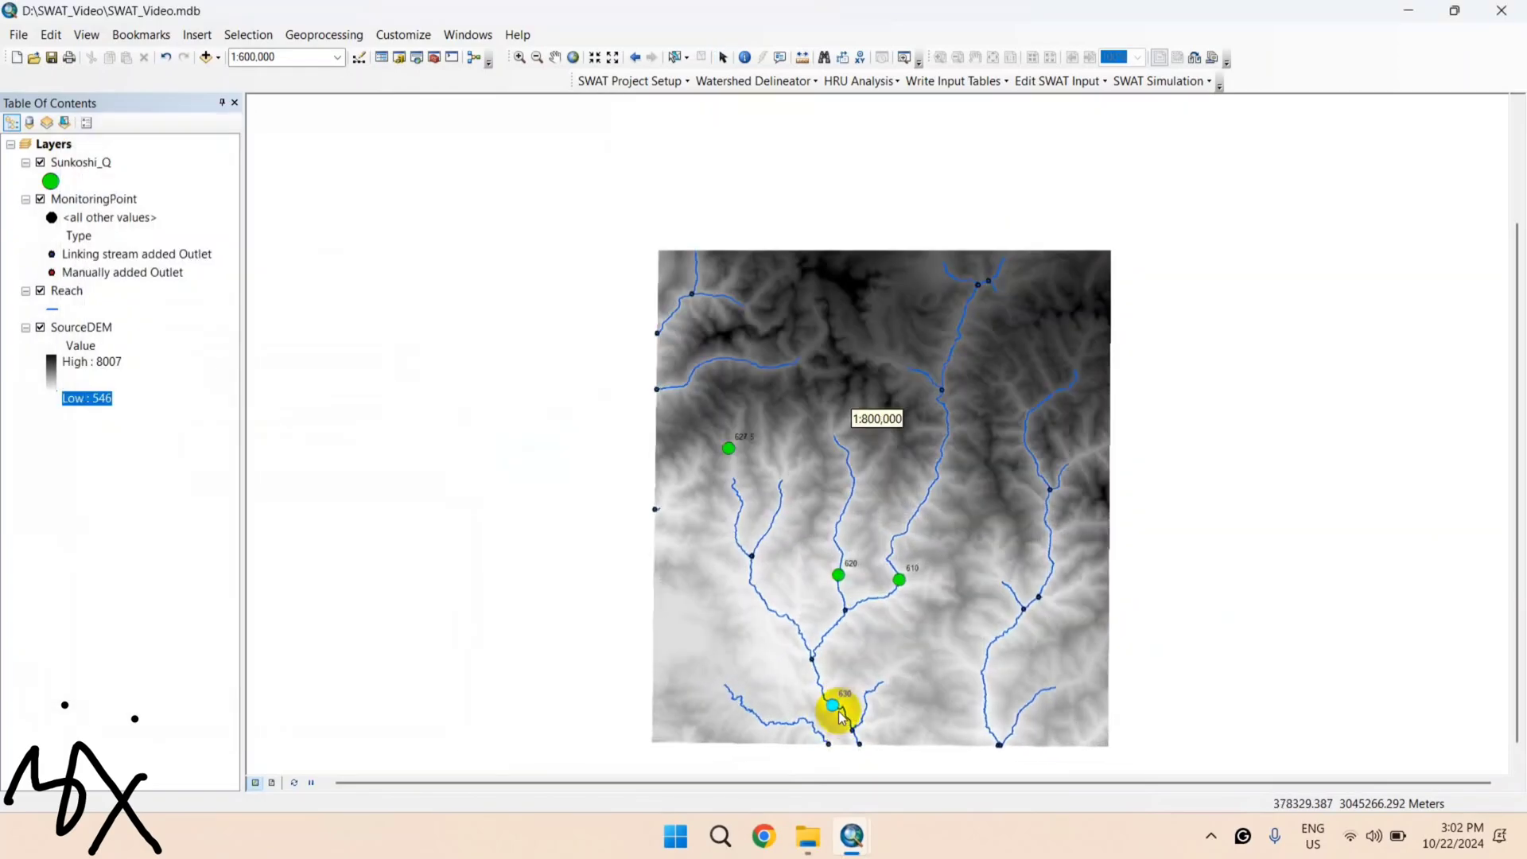
pyautogui.scroll(-5, 838, 711)
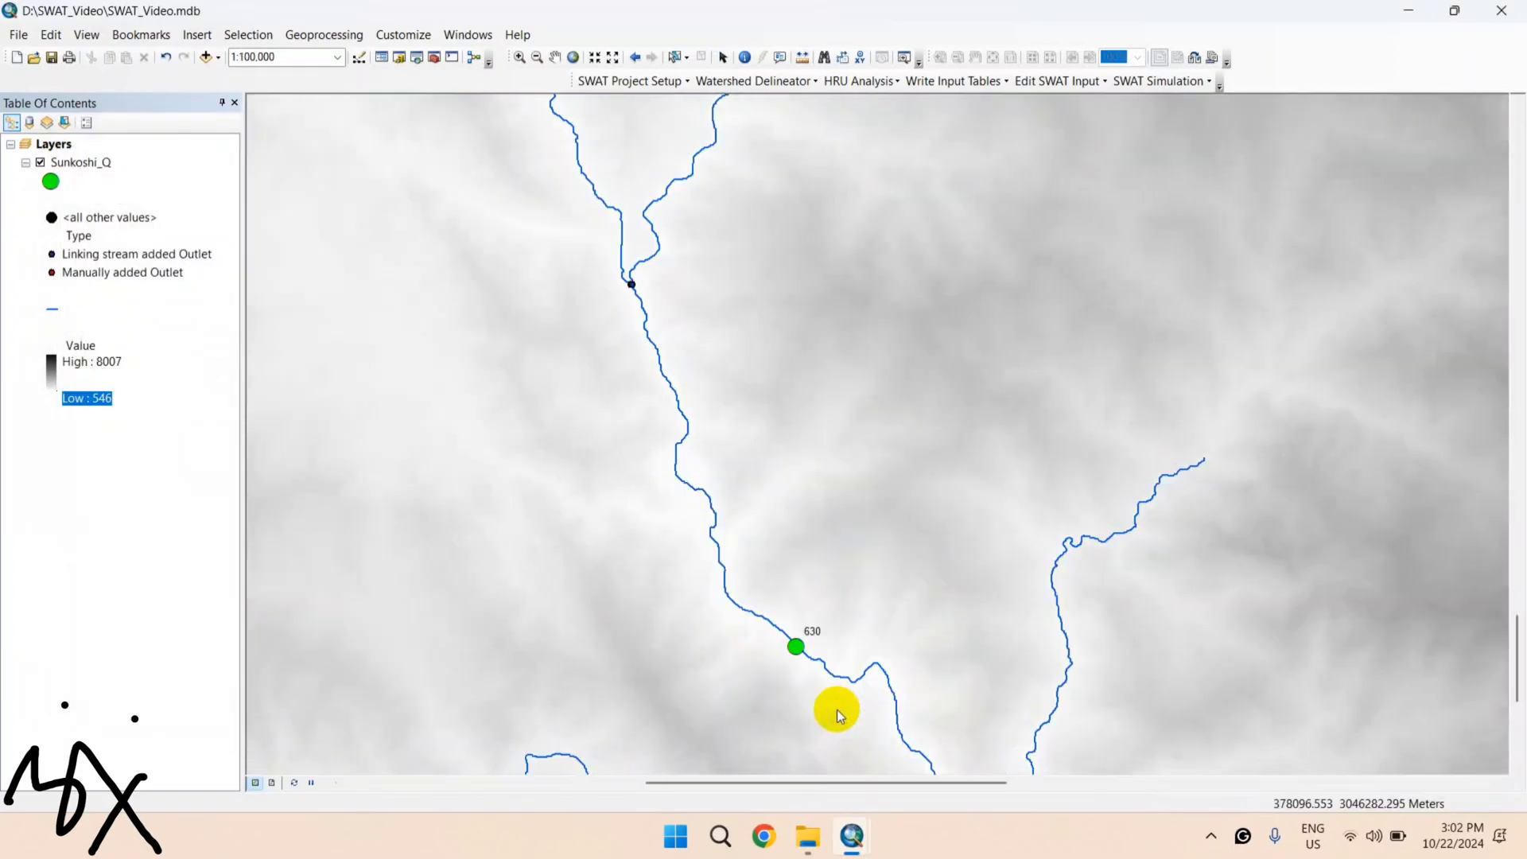
pyautogui.scroll(-4, 836, 709)
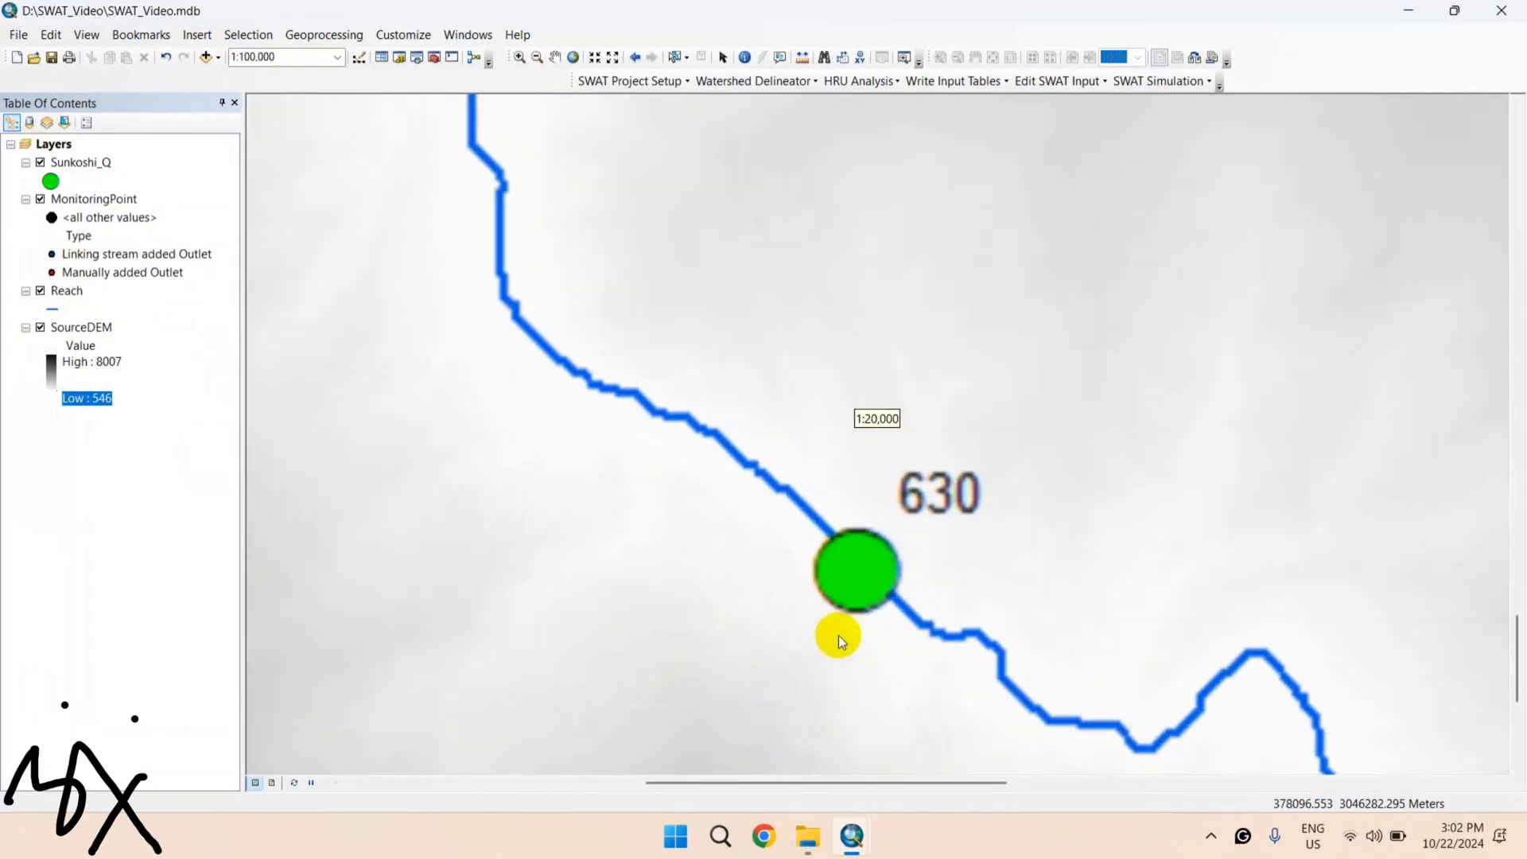
pyautogui.scroll(-4, 856, 622)
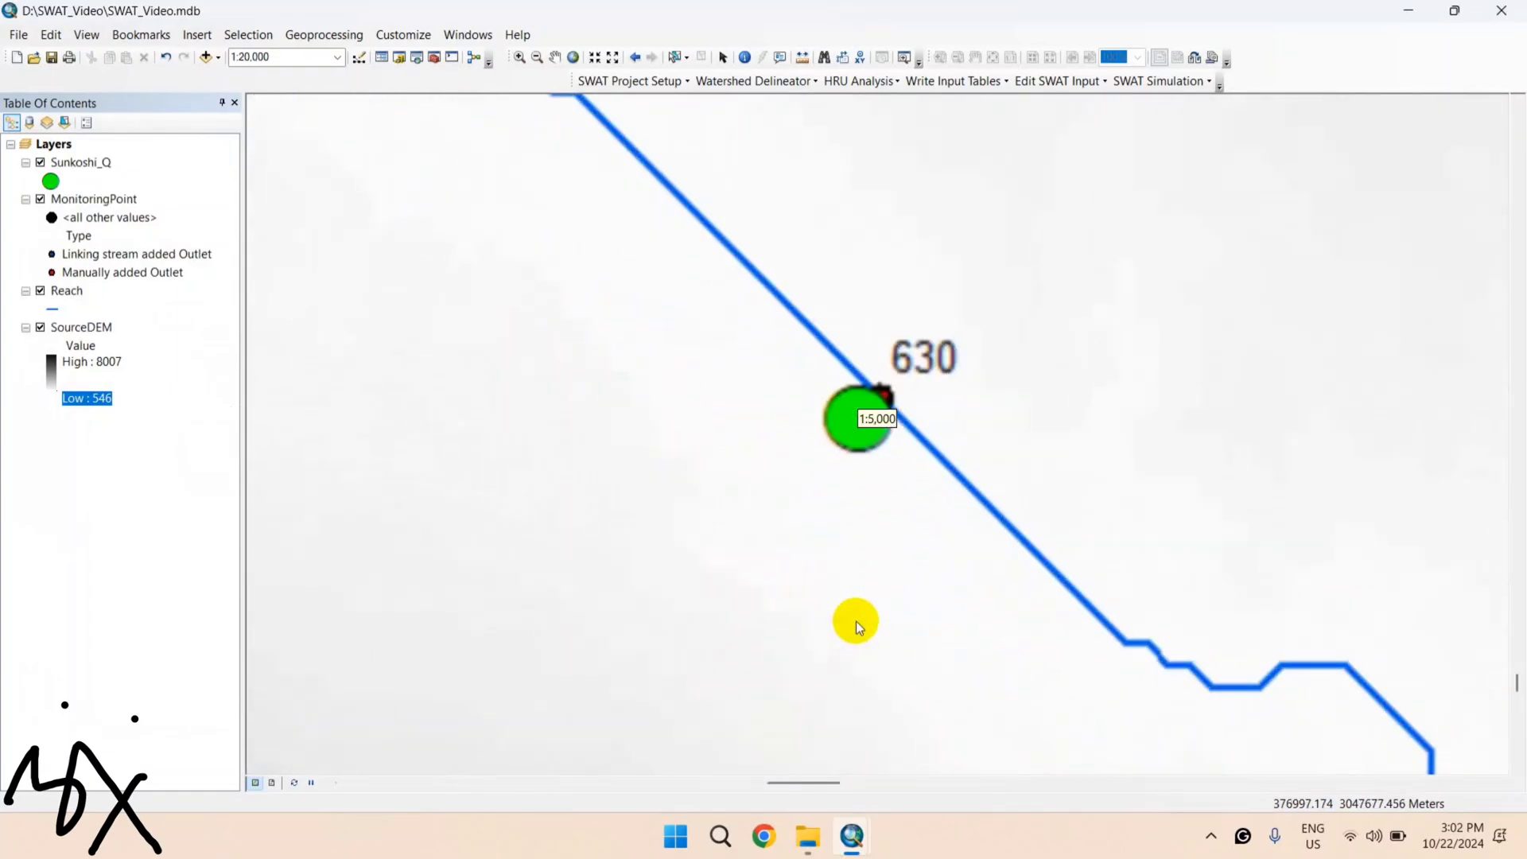
pyautogui.moveTo(872, 377); pyautogui.dragTo(905, 423)
pyautogui.click(798, 460)
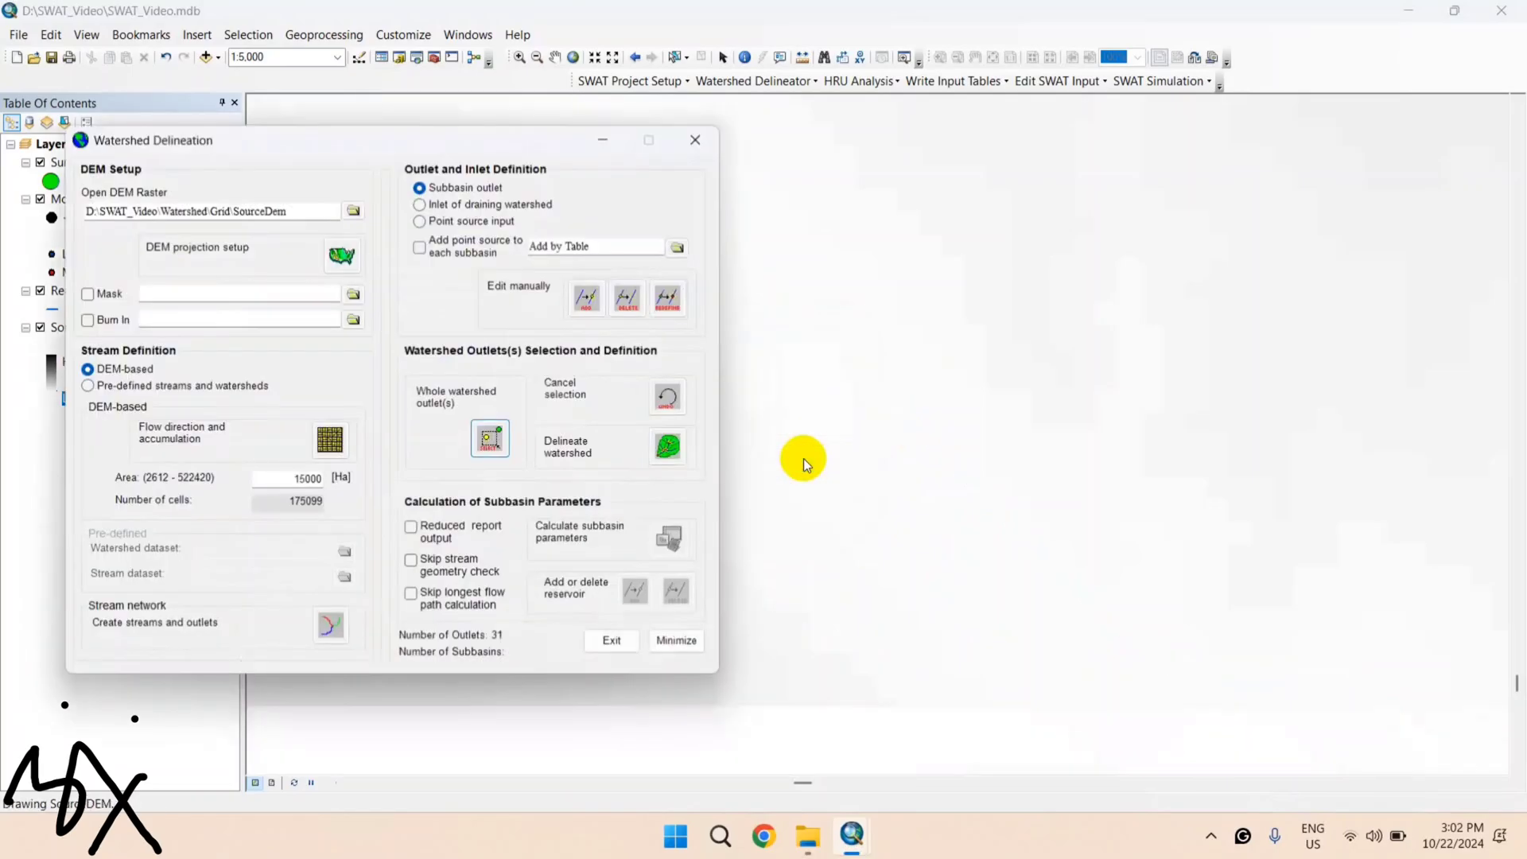
# Step: Delineate the watershed draining to the selected outlet at station 630
pyautogui.scroll(2, 838, 537)
pyautogui.scroll(4, 838, 537)
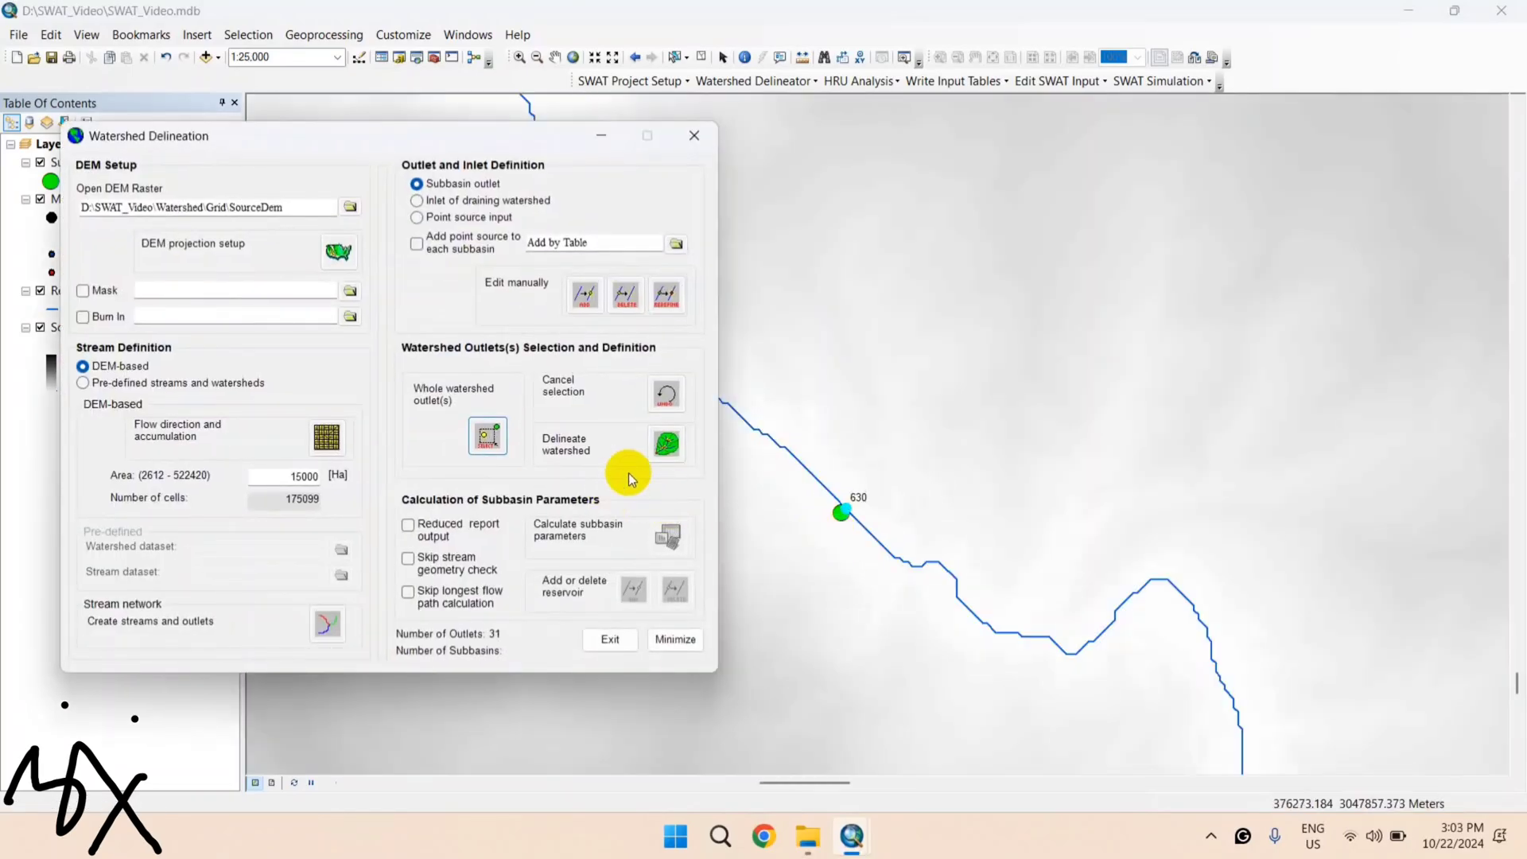
pyautogui.click(666, 444)
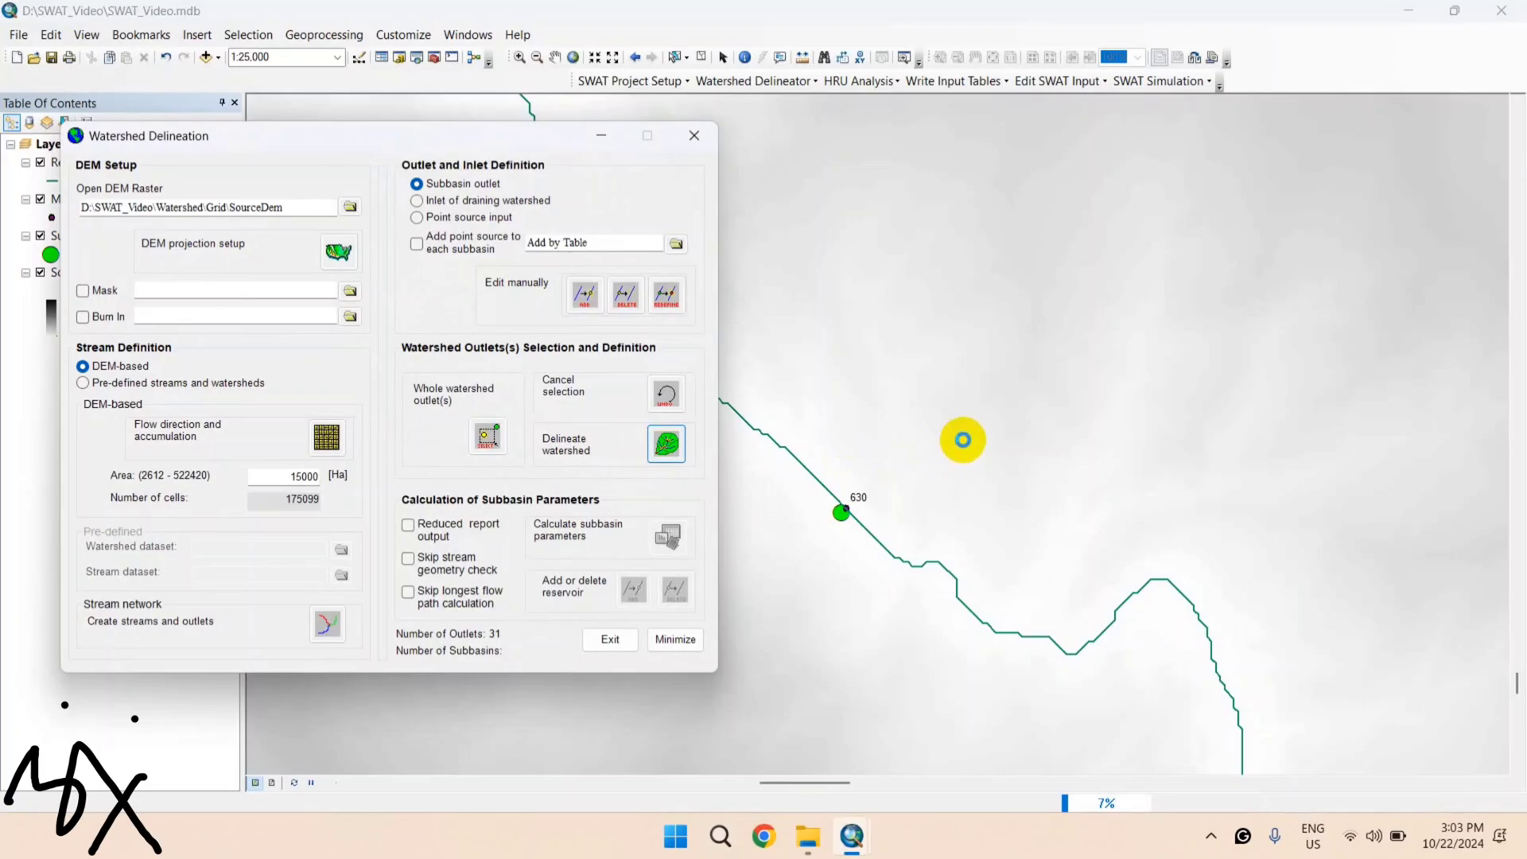
pyautogui.scroll(-1, 963, 440)
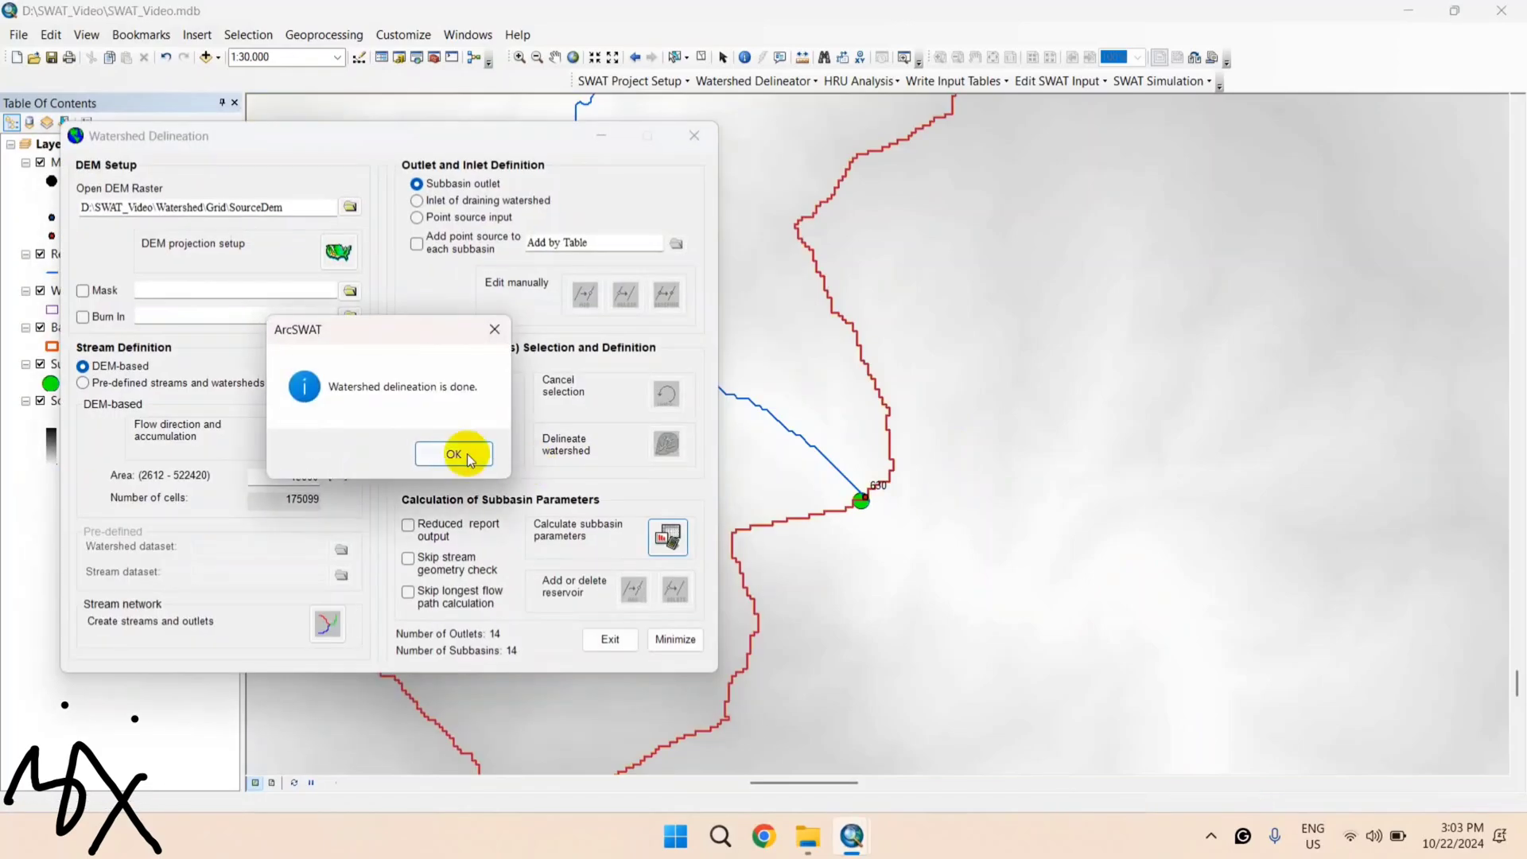
pyautogui.click(454, 453)
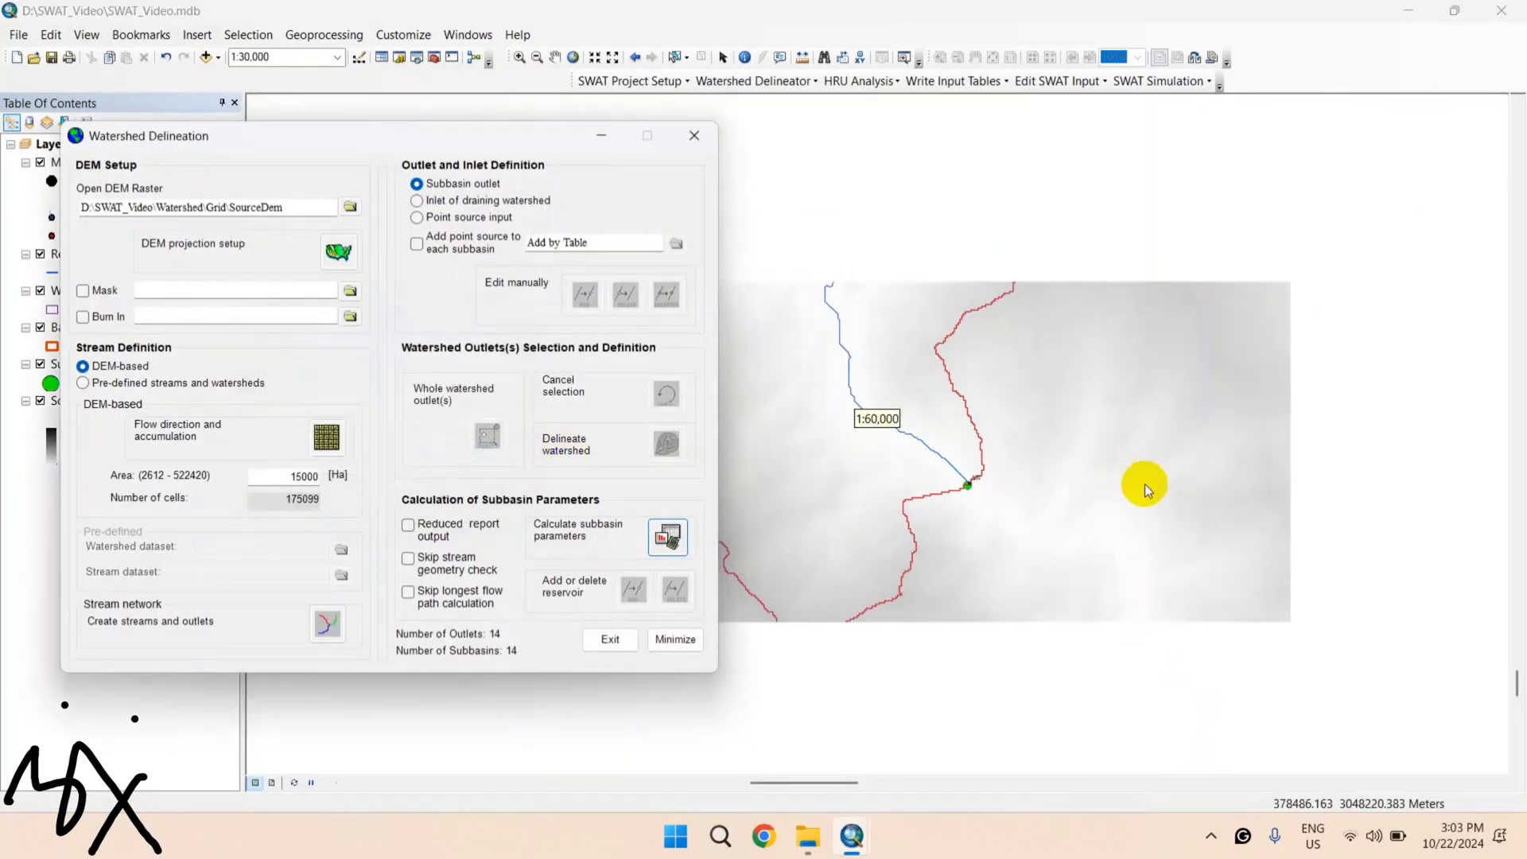
# Step: Examine the basin boundary, subbasins and reaches of the delineated watershed on the map
pyautogui.scroll(3, 1050, 471)
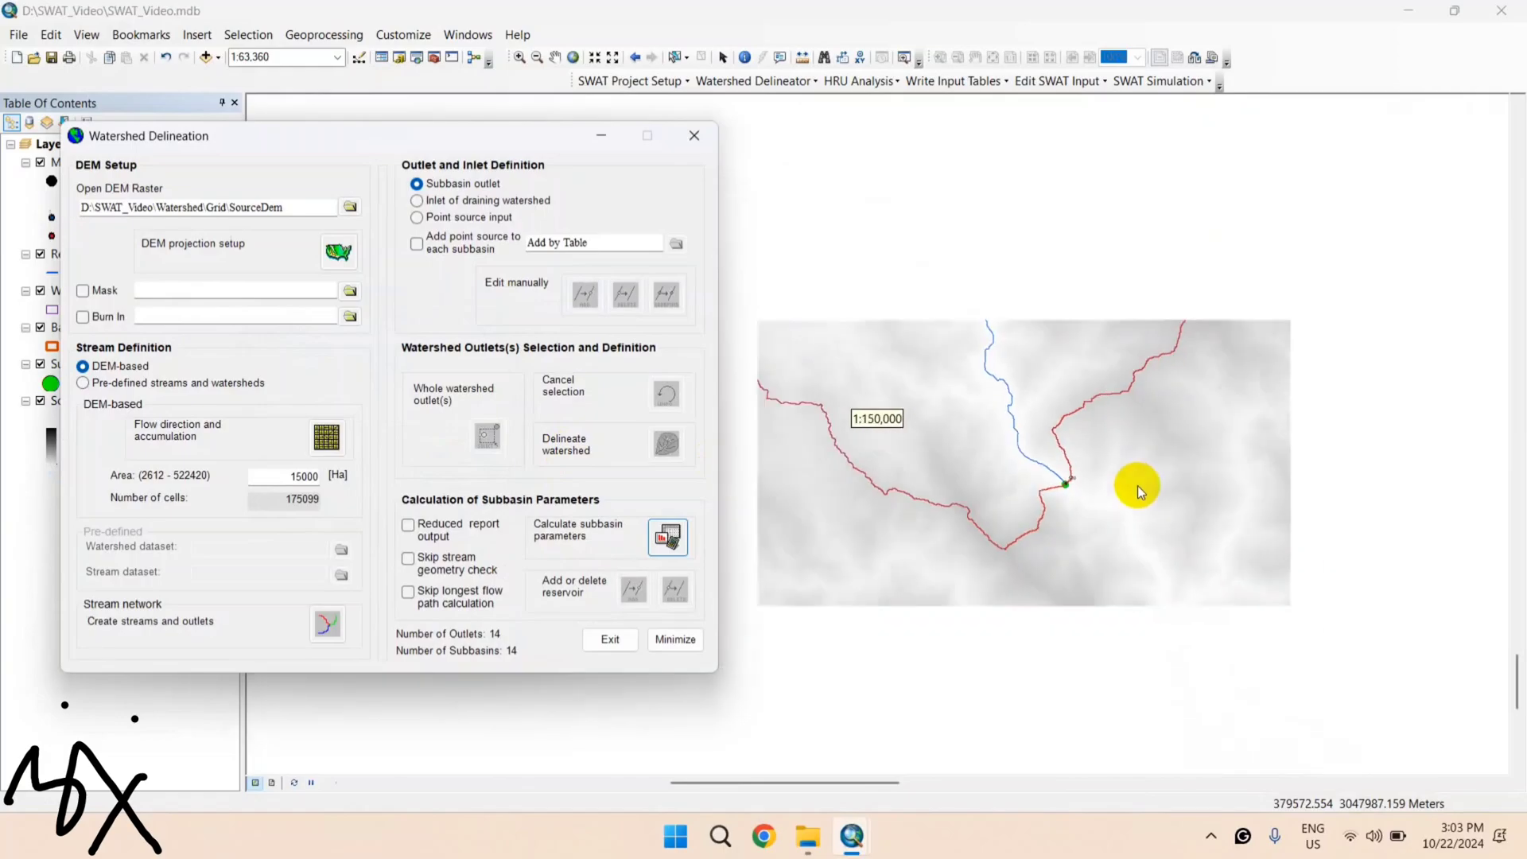
pyautogui.scroll(2, 1137, 486)
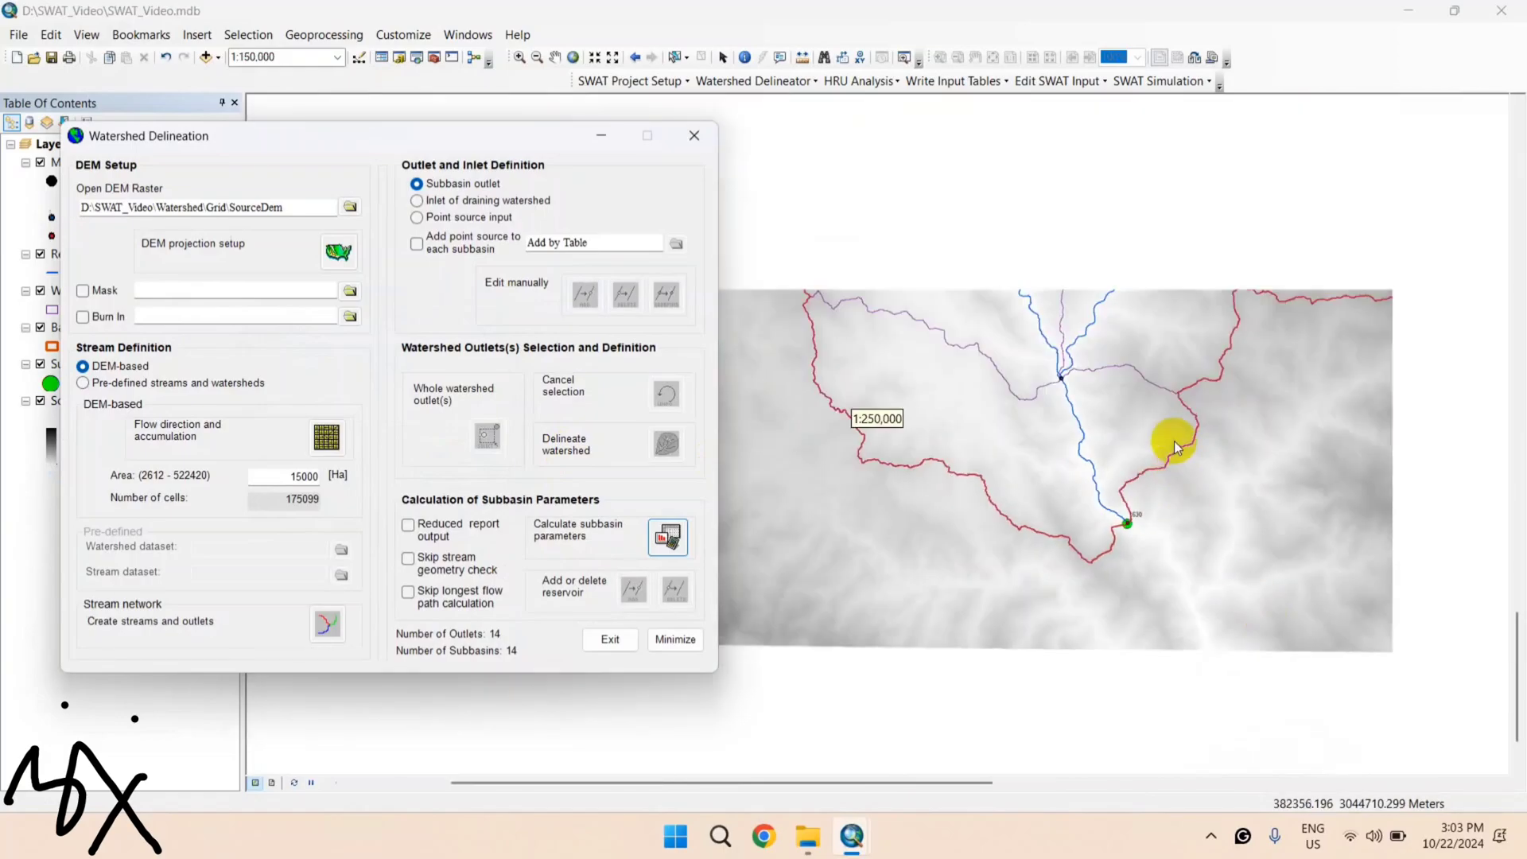
pyautogui.scroll(3, 1176, 444)
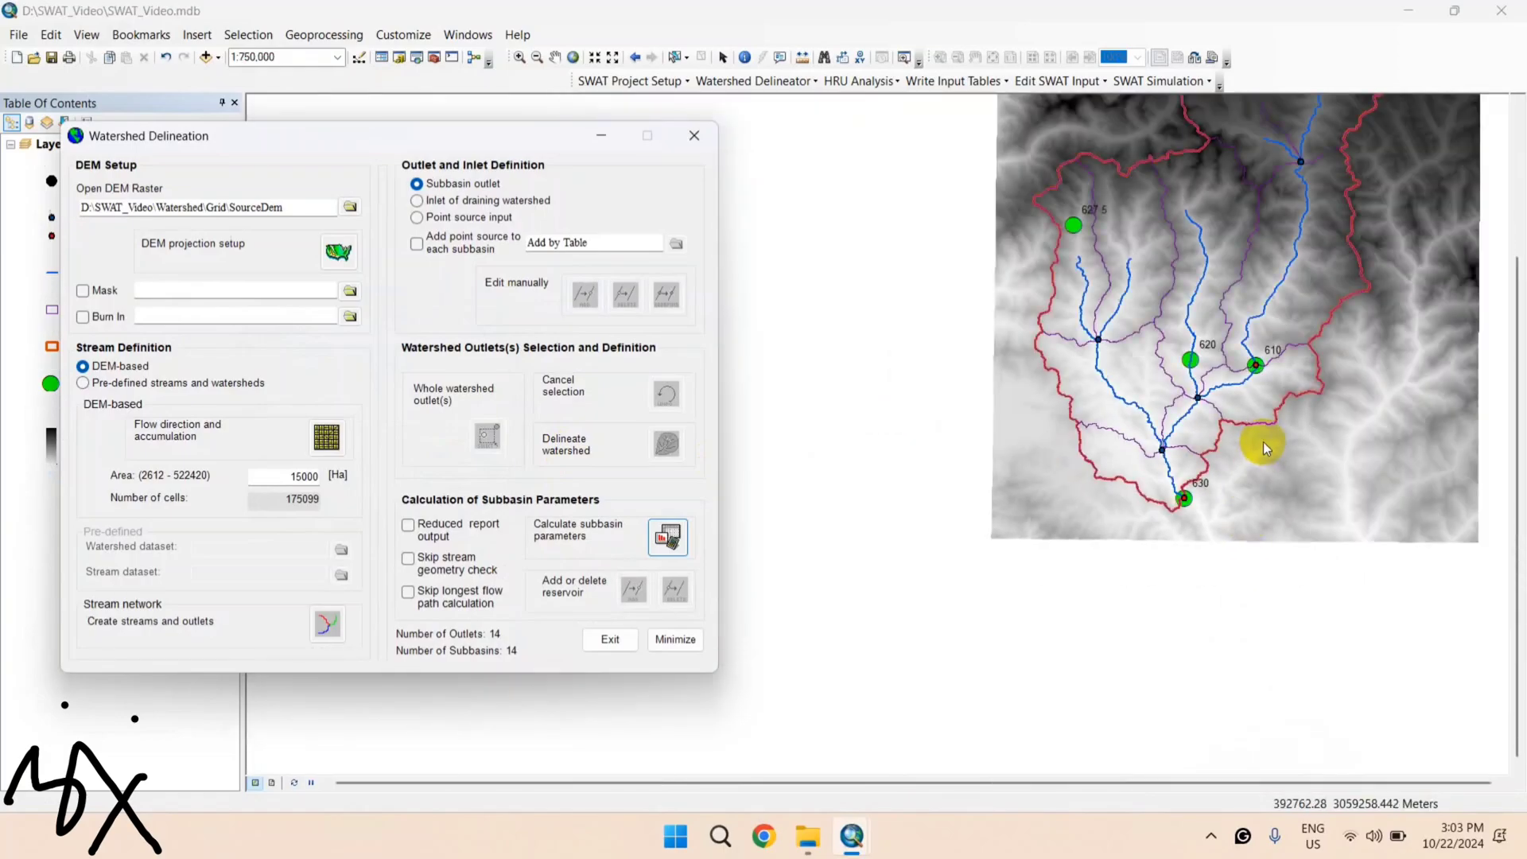
pyautogui.moveTo(528, 135); pyautogui.dragTo(677, 141)
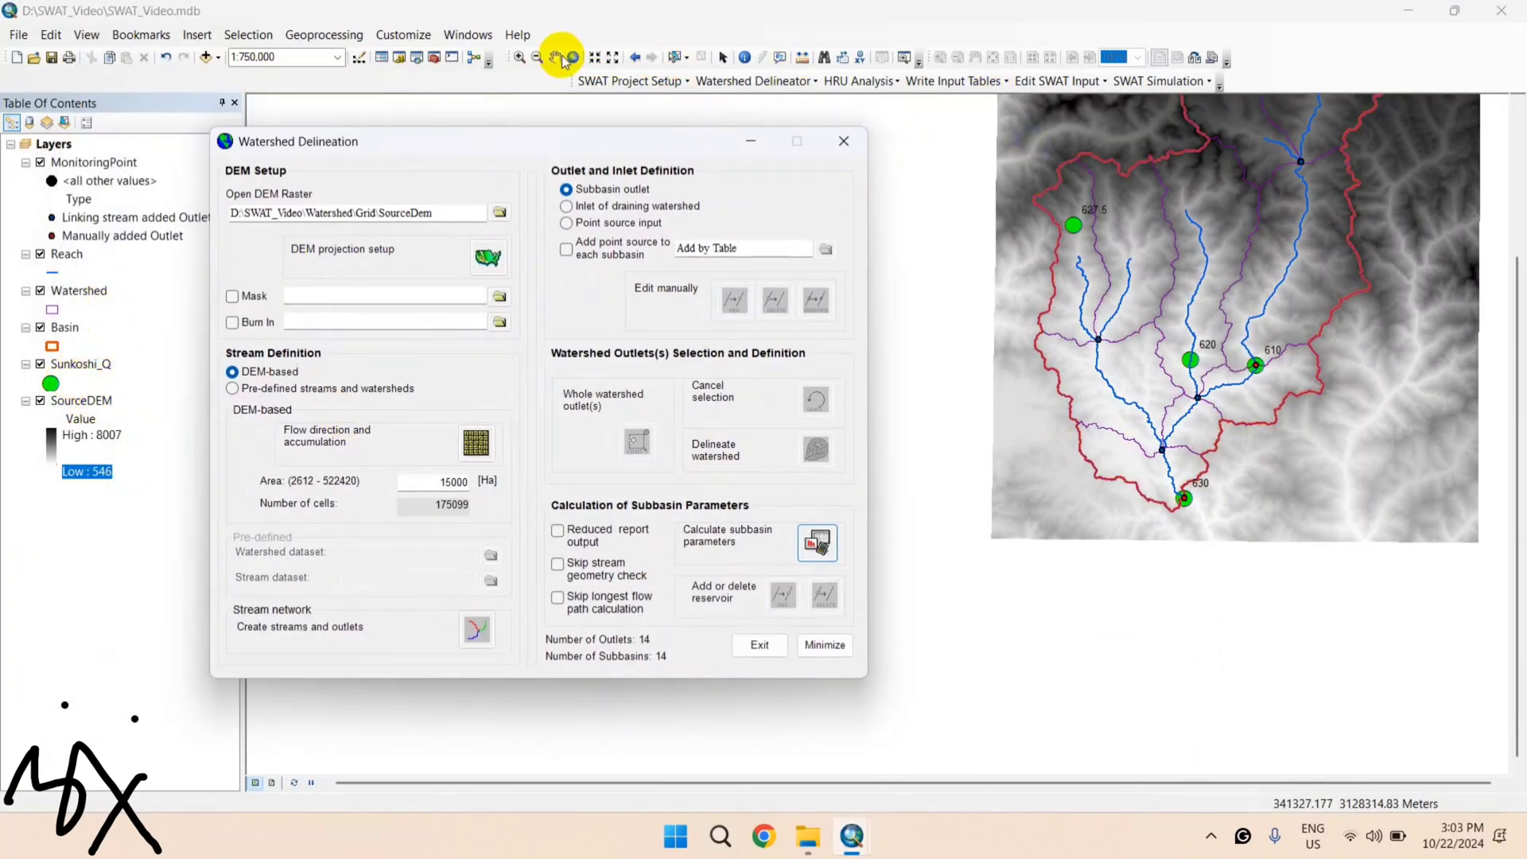
pyautogui.click(555, 56)
pyautogui.moveTo(1193, 331); pyautogui.dragTo(954, 525)
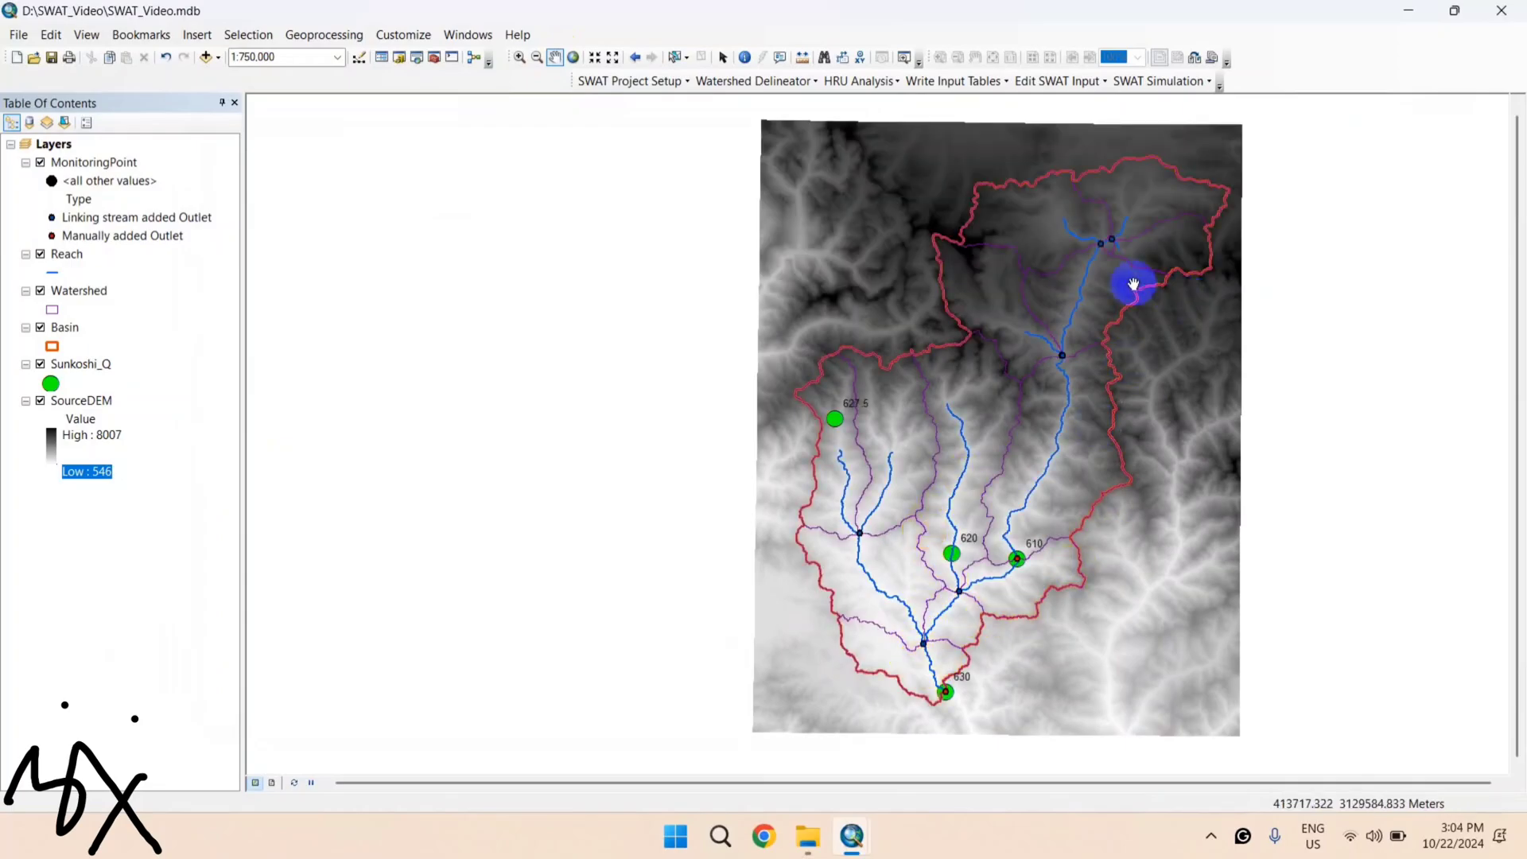
pyautogui.scroll(2, 955, 629)
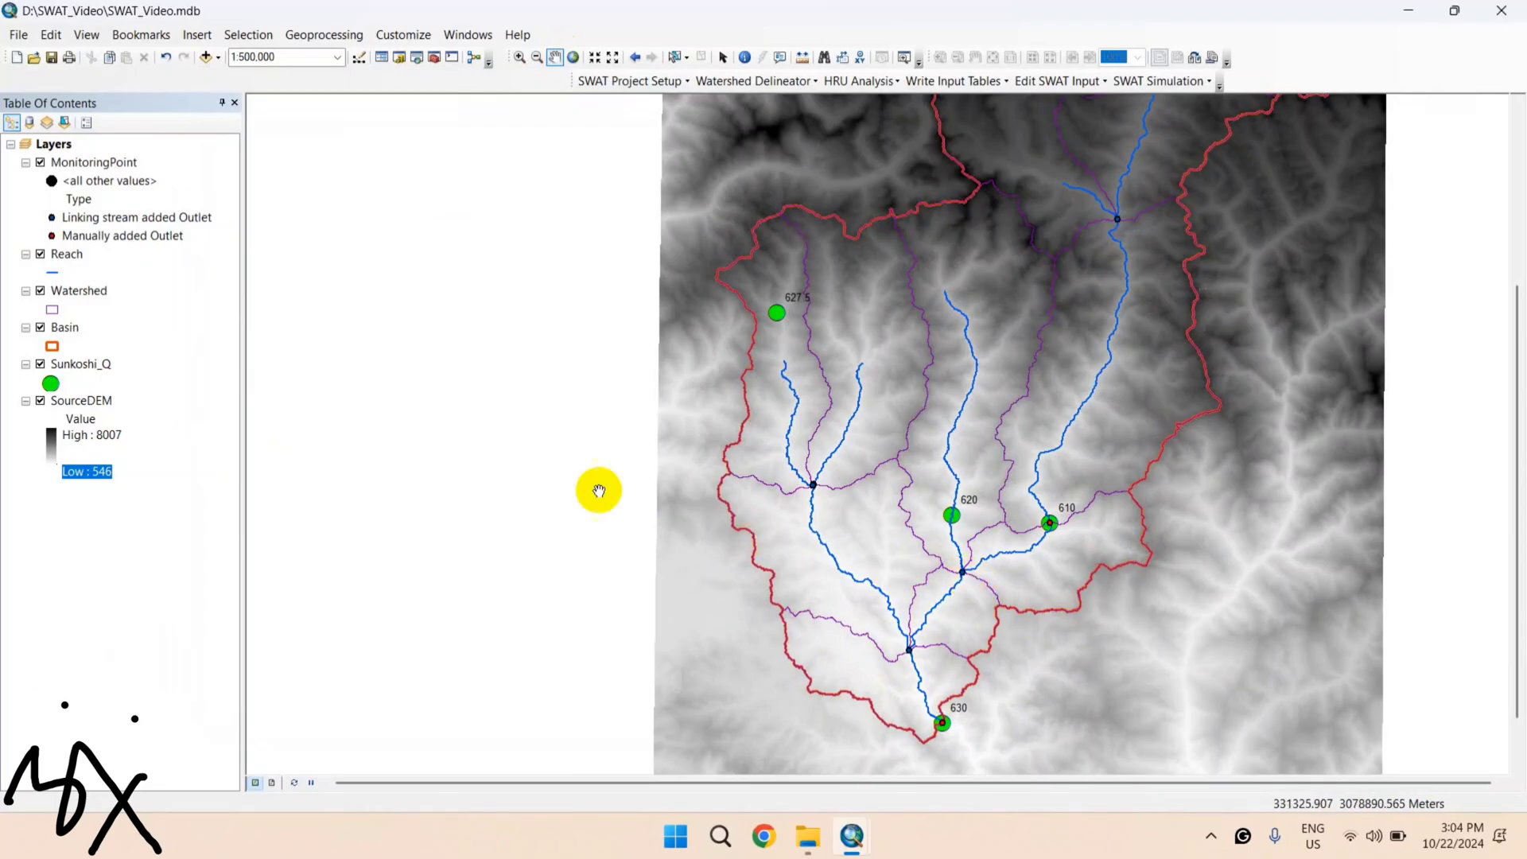
# Step: Review the subbasin records in the Watershed layer's attribute table, and close the table
pyautogui.rightClick(88, 298)
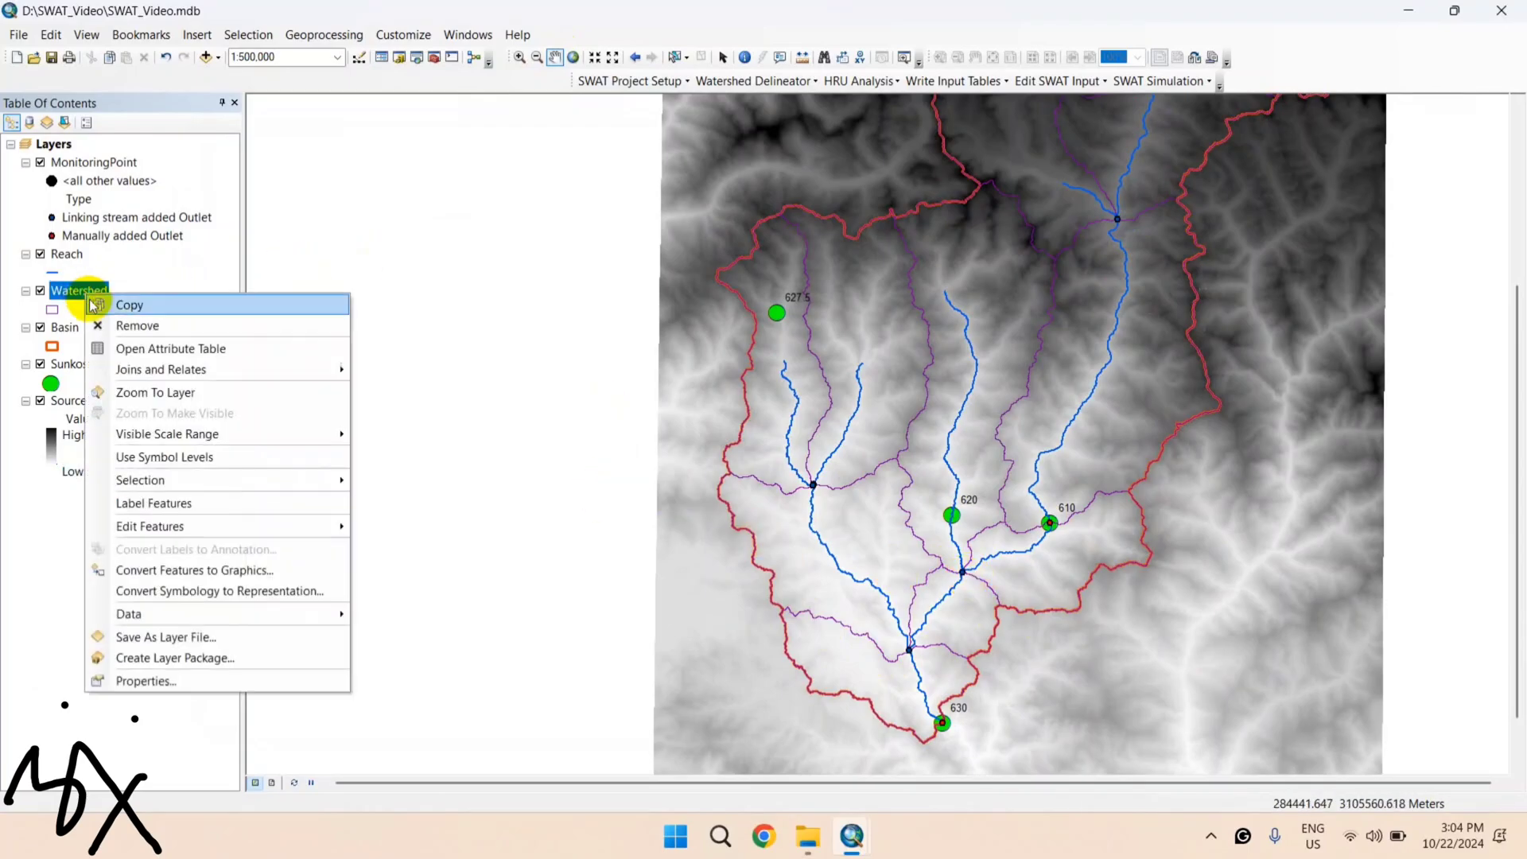
pyautogui.click(136, 348)
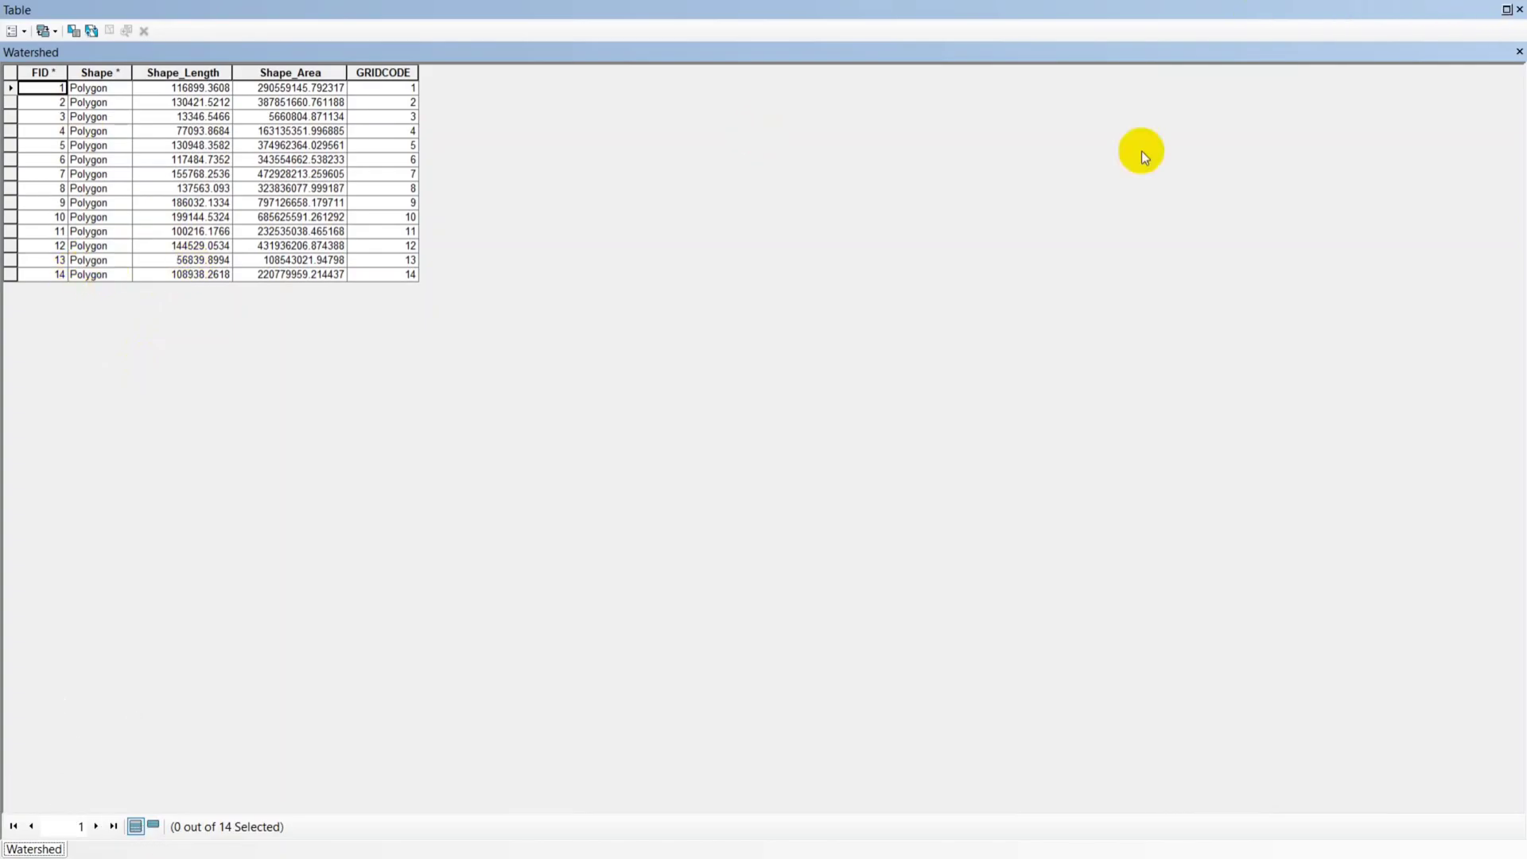
pyautogui.click(1518, 10)
pyautogui.moveTo(861, 845)
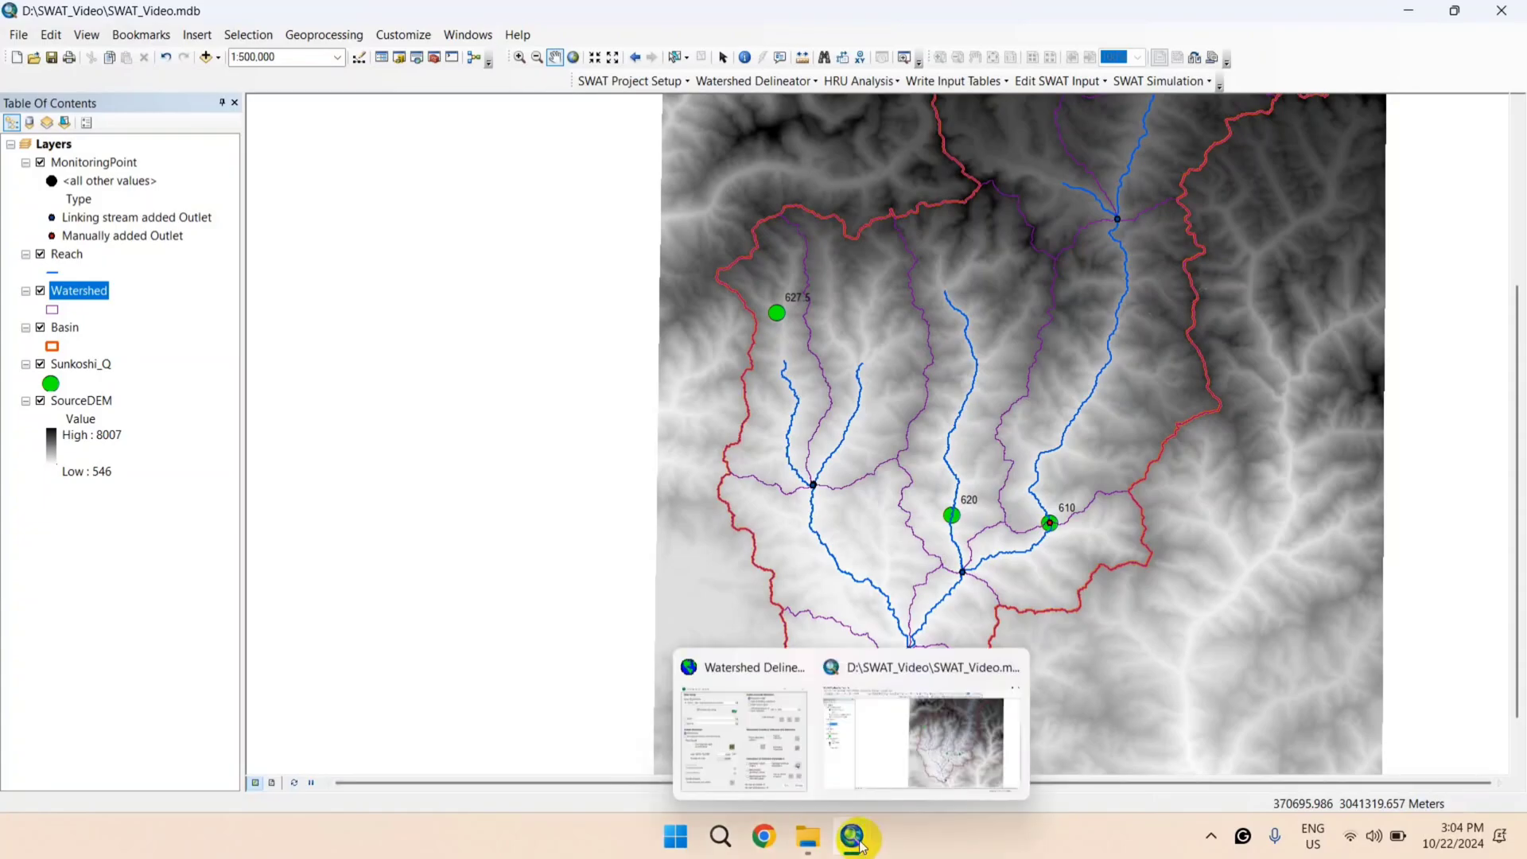
pyautogui.click(779, 765)
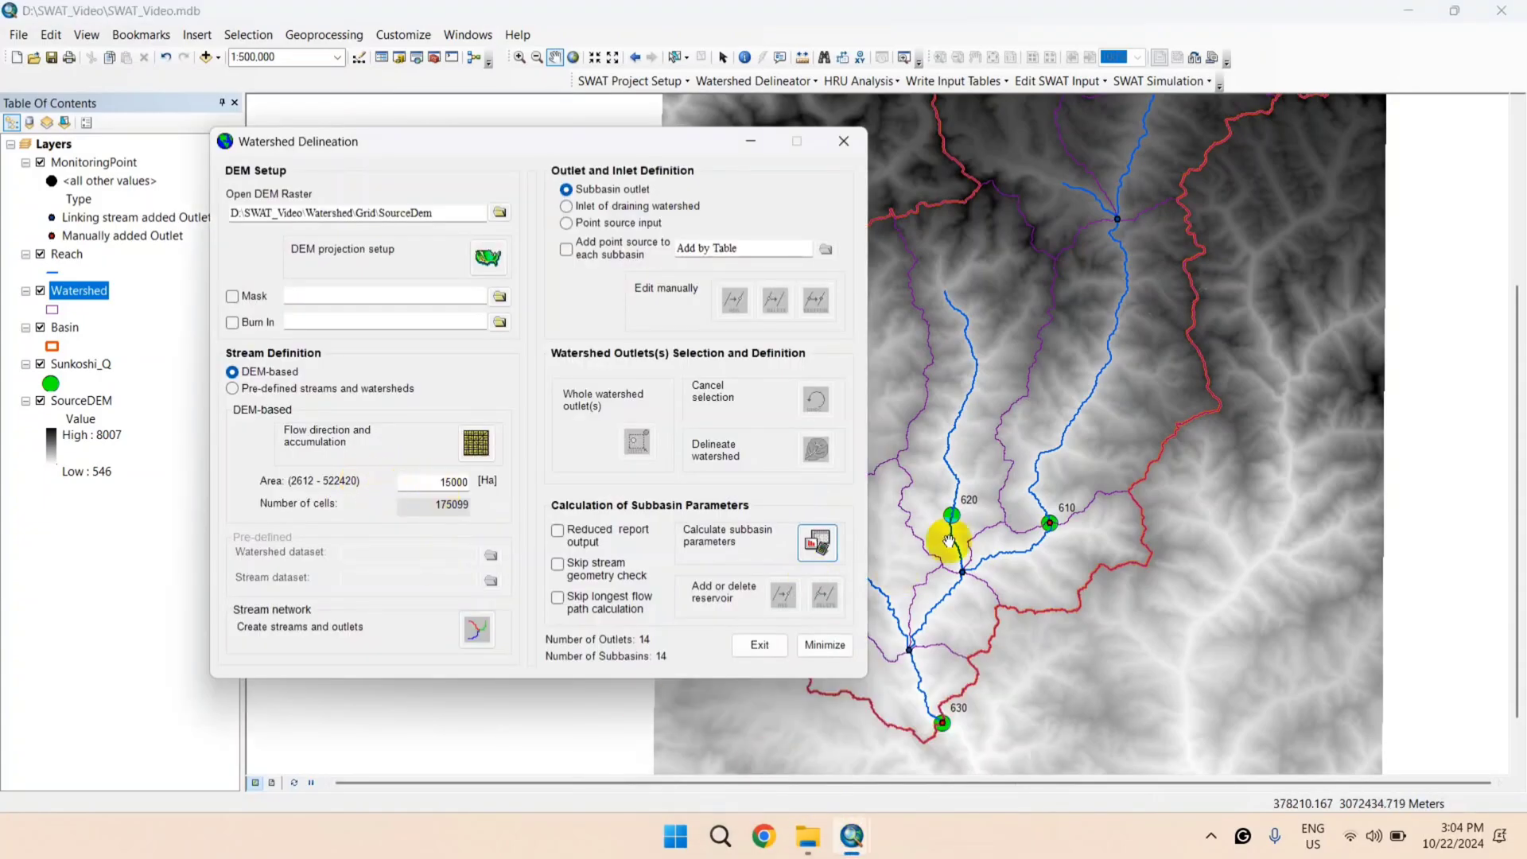
pyautogui.click(1032, 527)
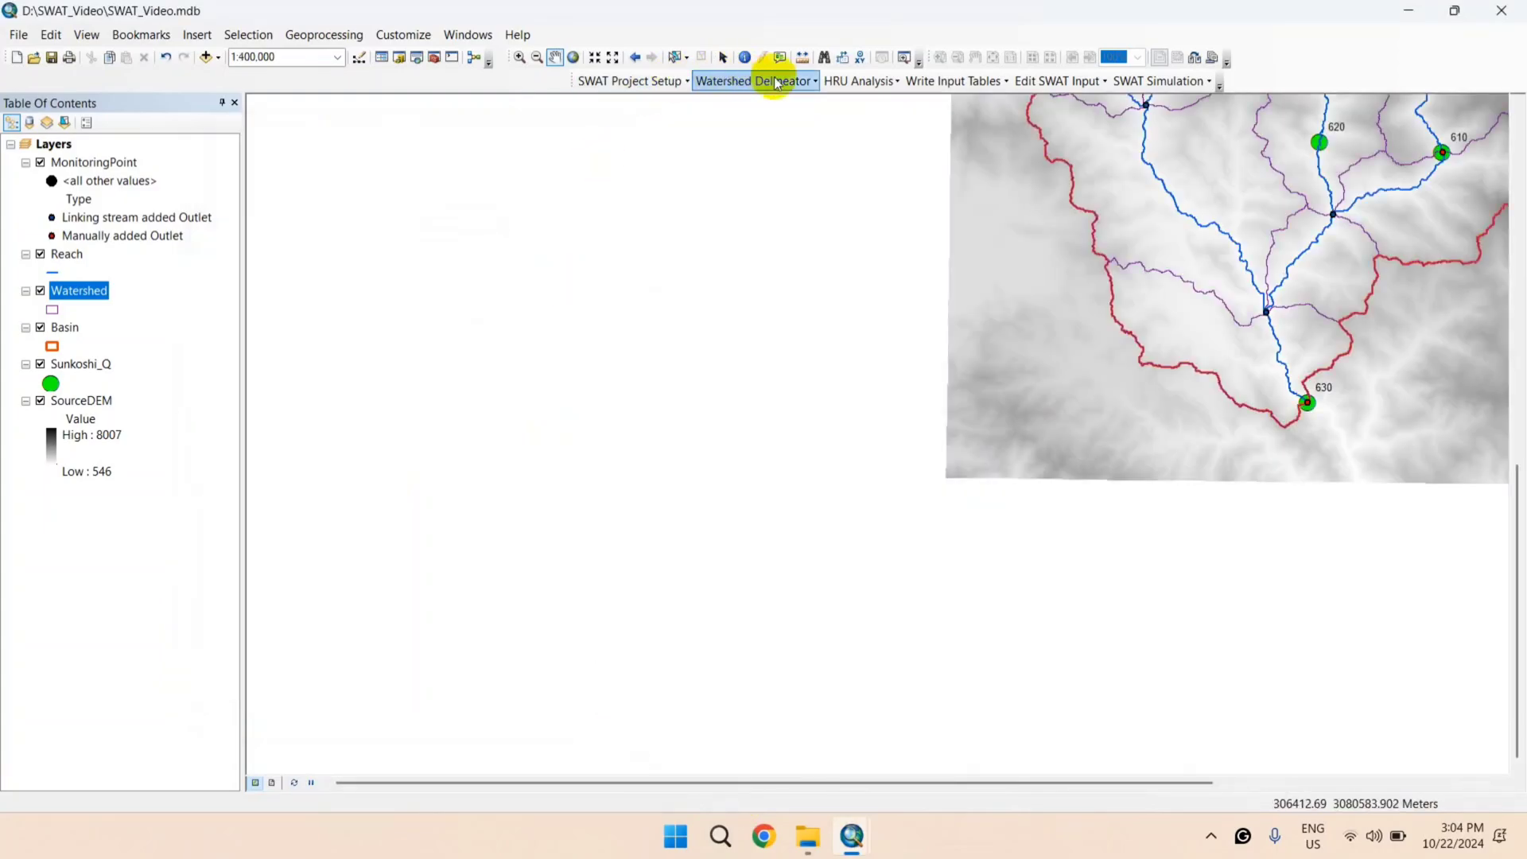
pyautogui.click(795, 81)
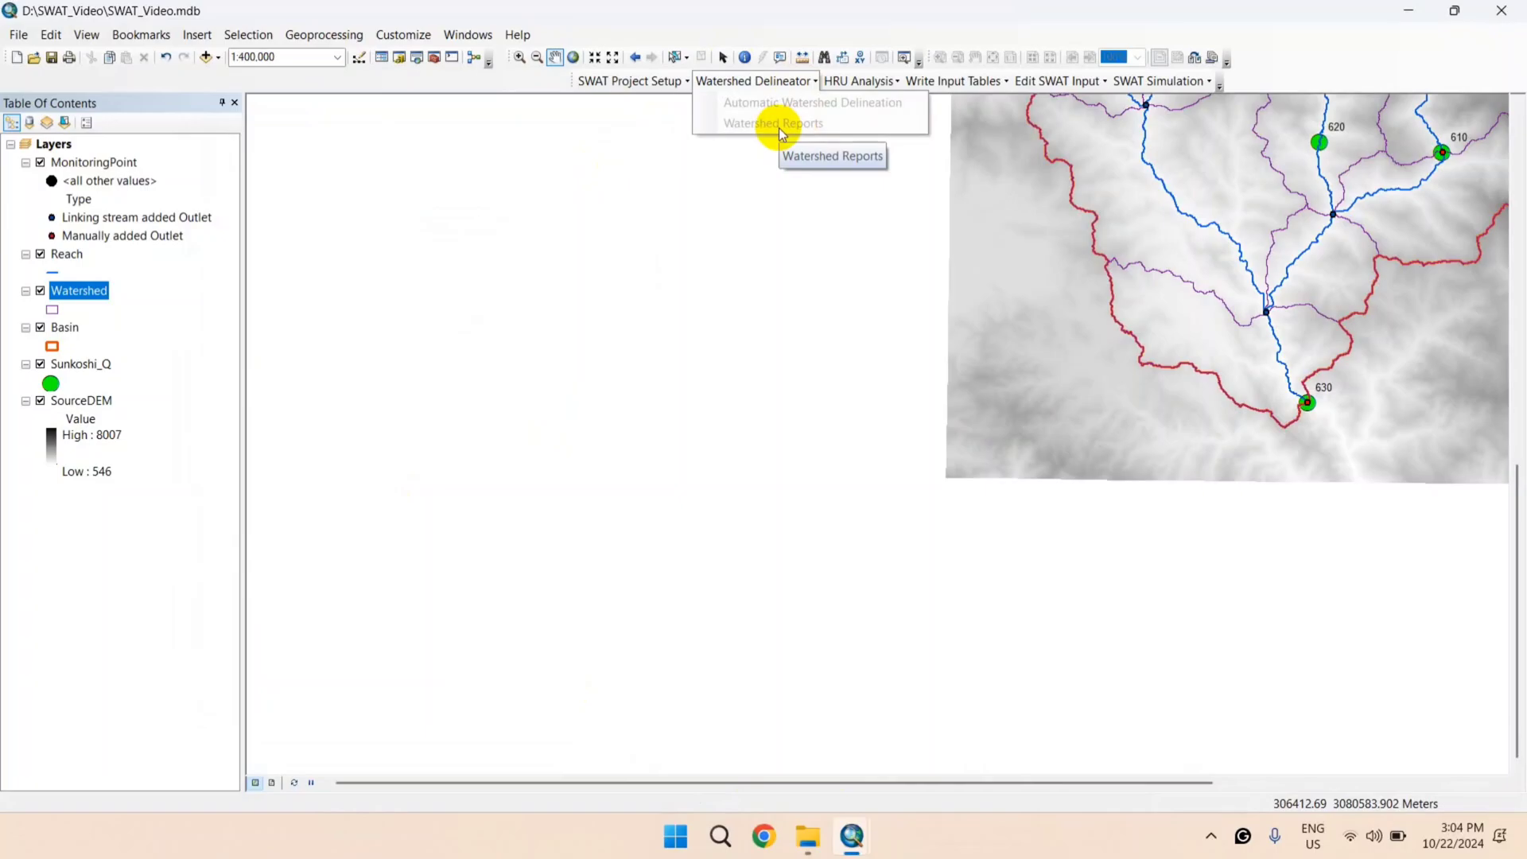
# Step: Calculate the subbasin parameters with reduced report output, skipping the stream geometry check and the longest flow path calculation
pyautogui.moveTo(849, 835)
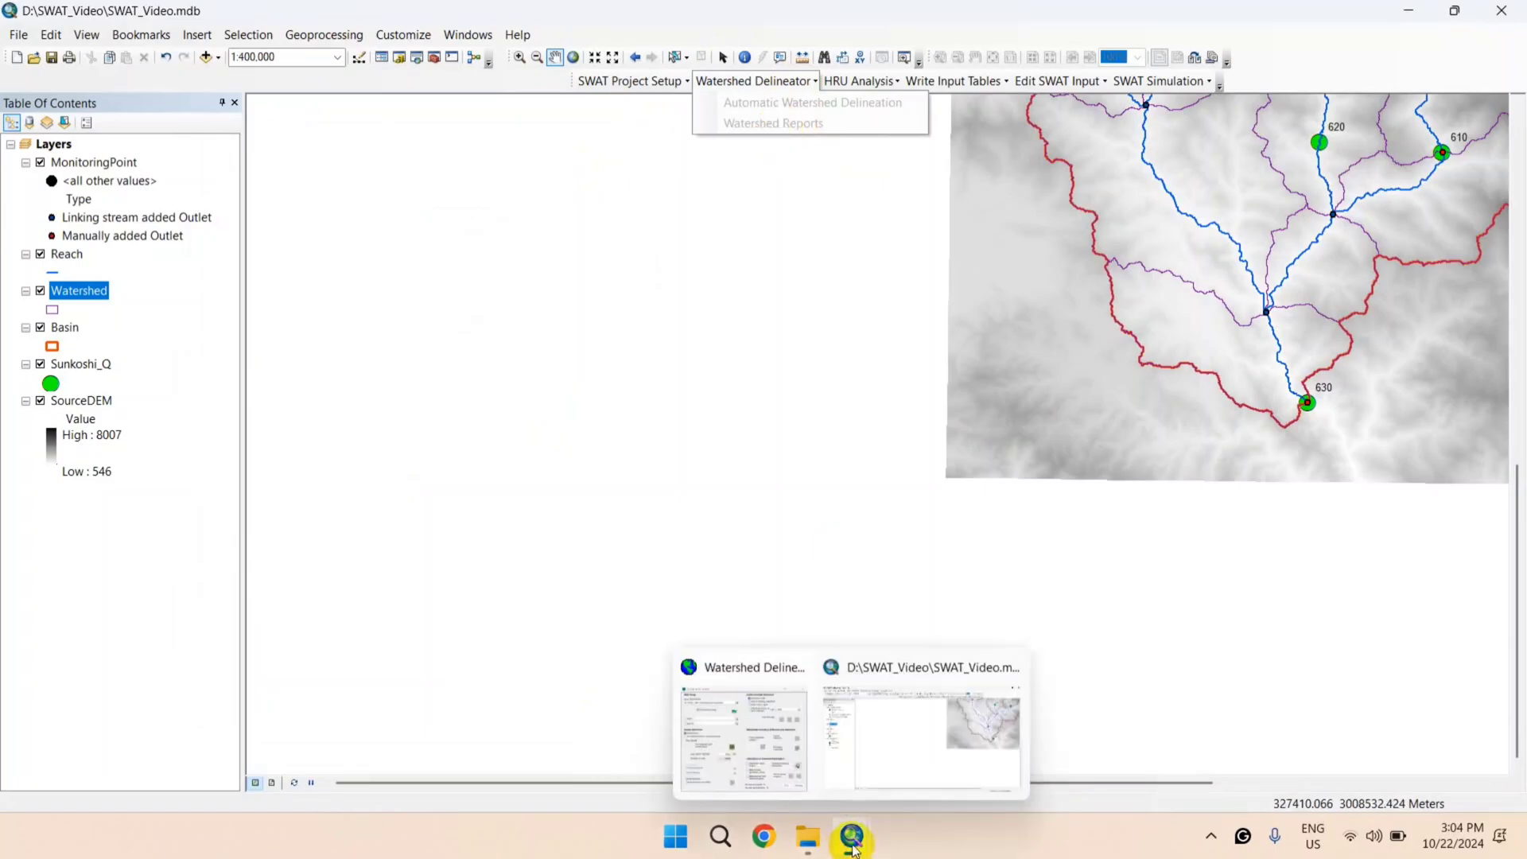
pyautogui.click(899, 764)
pyautogui.click(740, 708)
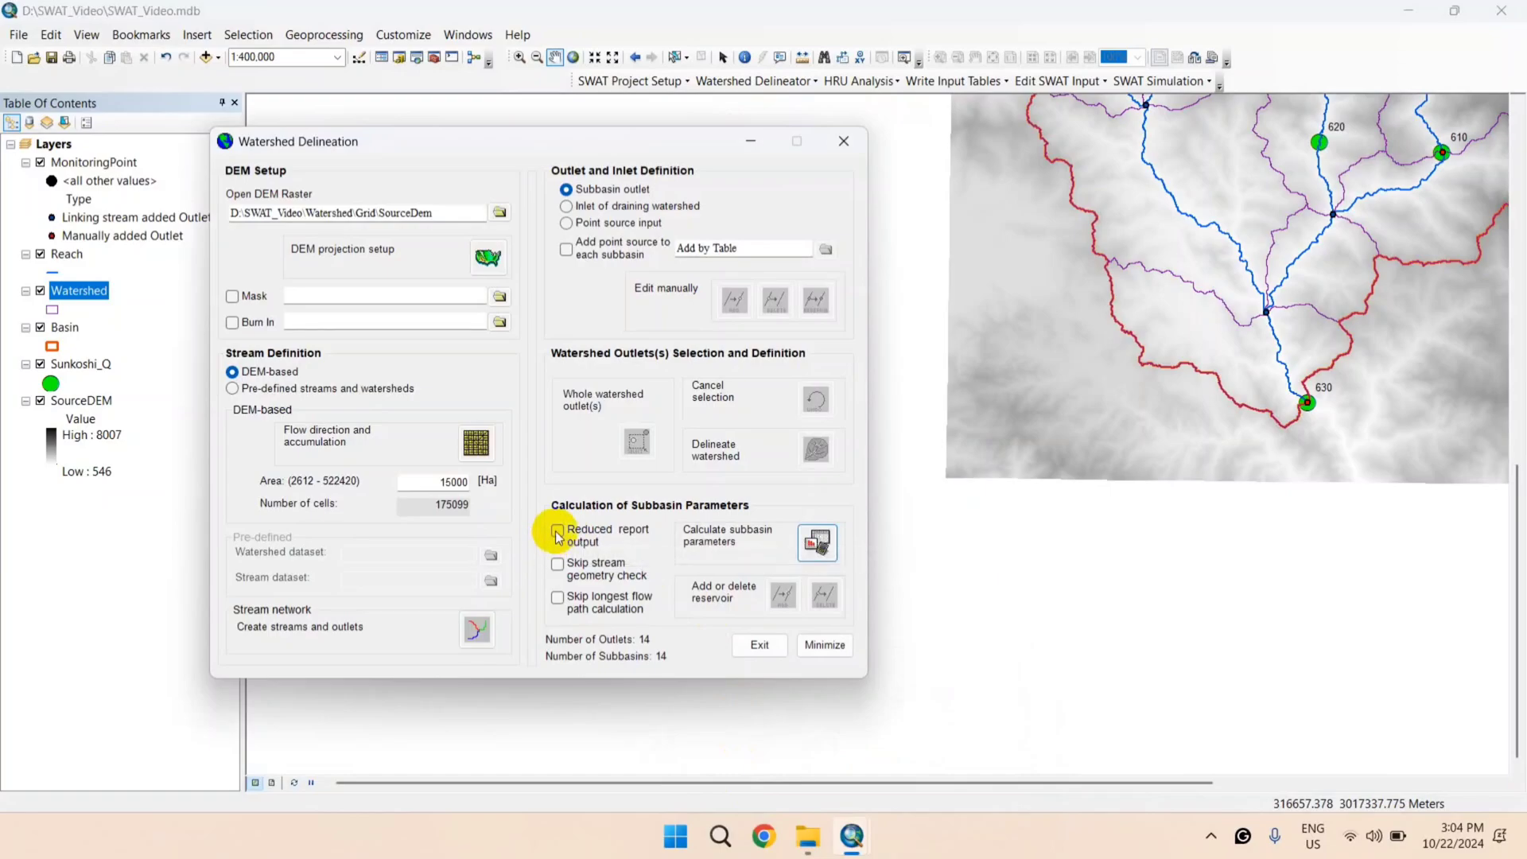
pyautogui.click(558, 565)
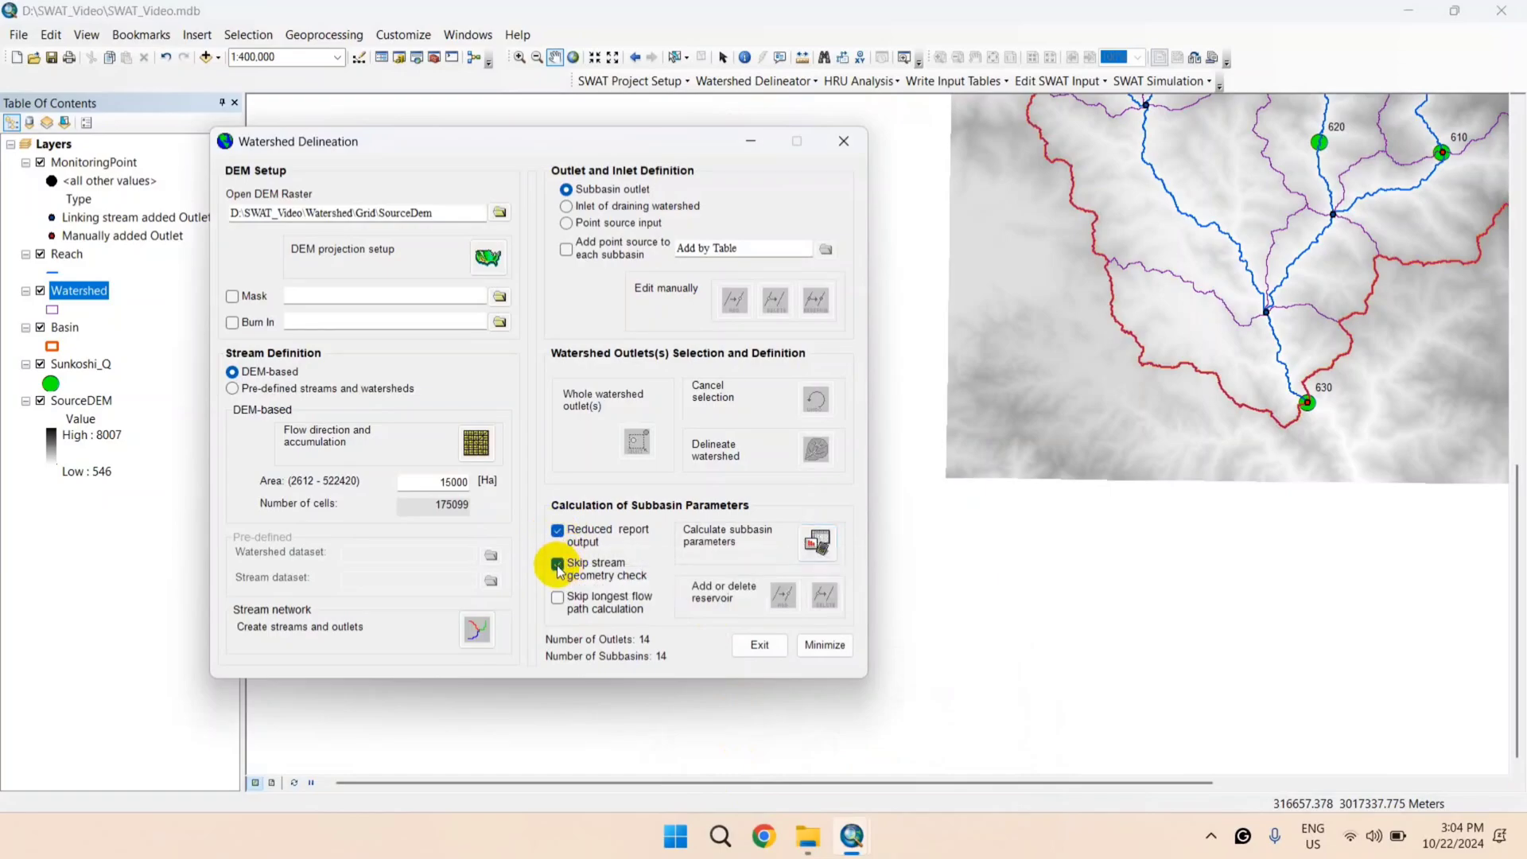
pyautogui.click(557, 597)
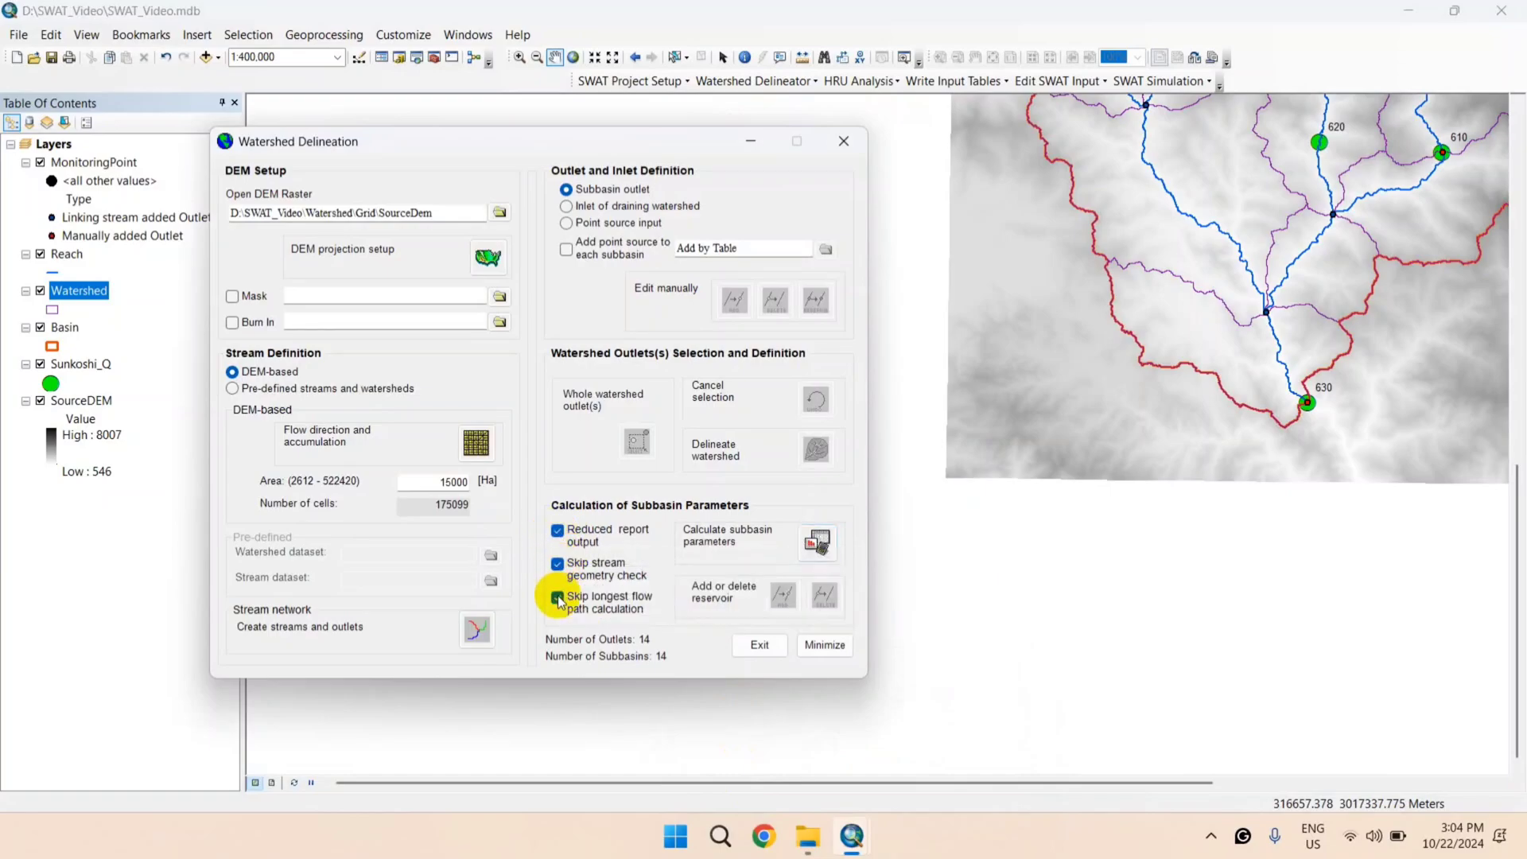
pyautogui.click(815, 544)
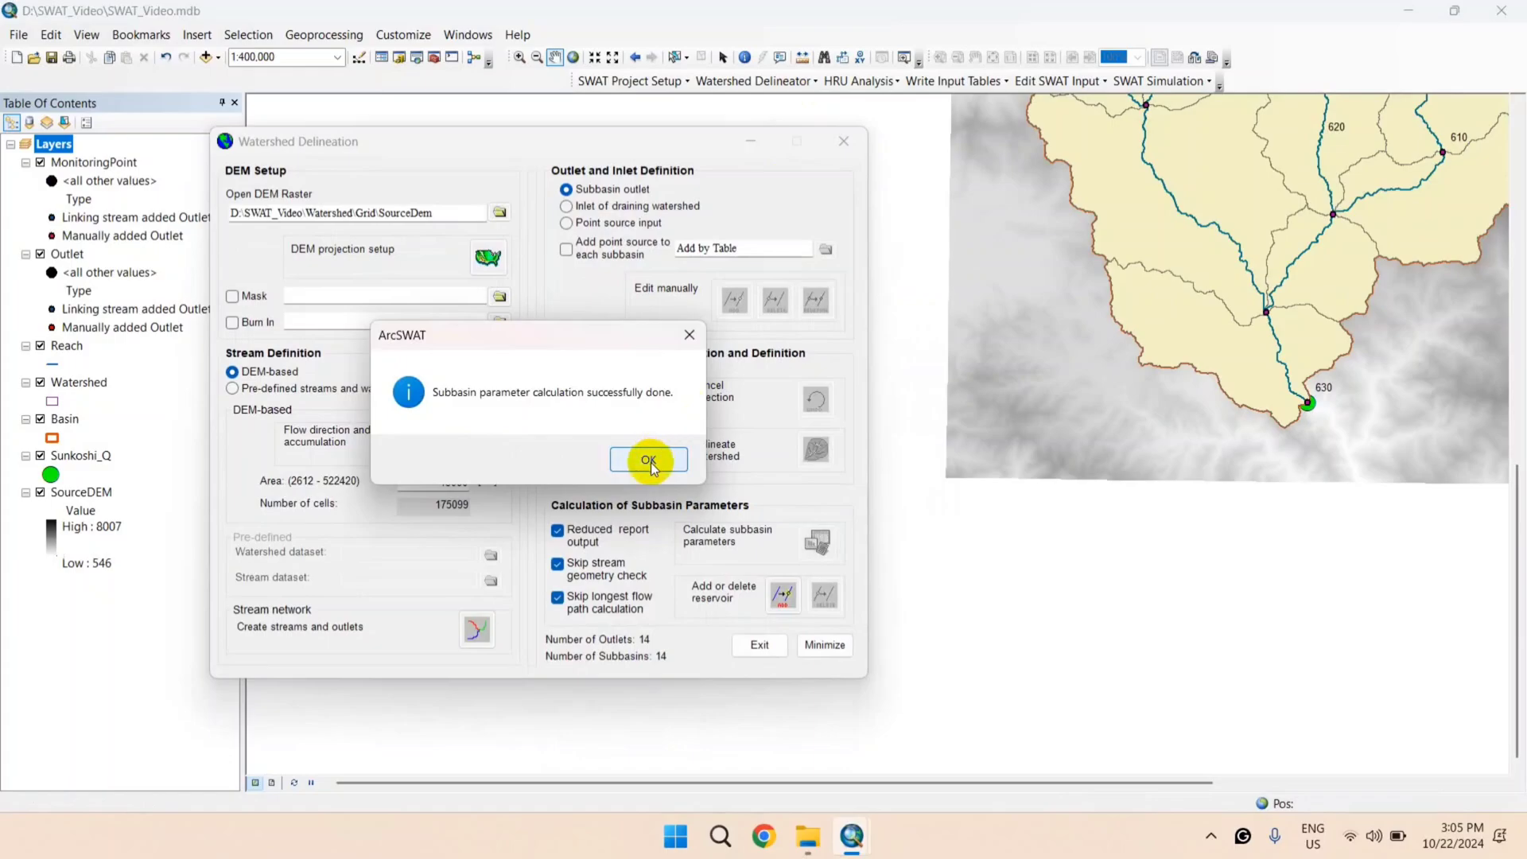
pyautogui.click(651, 462)
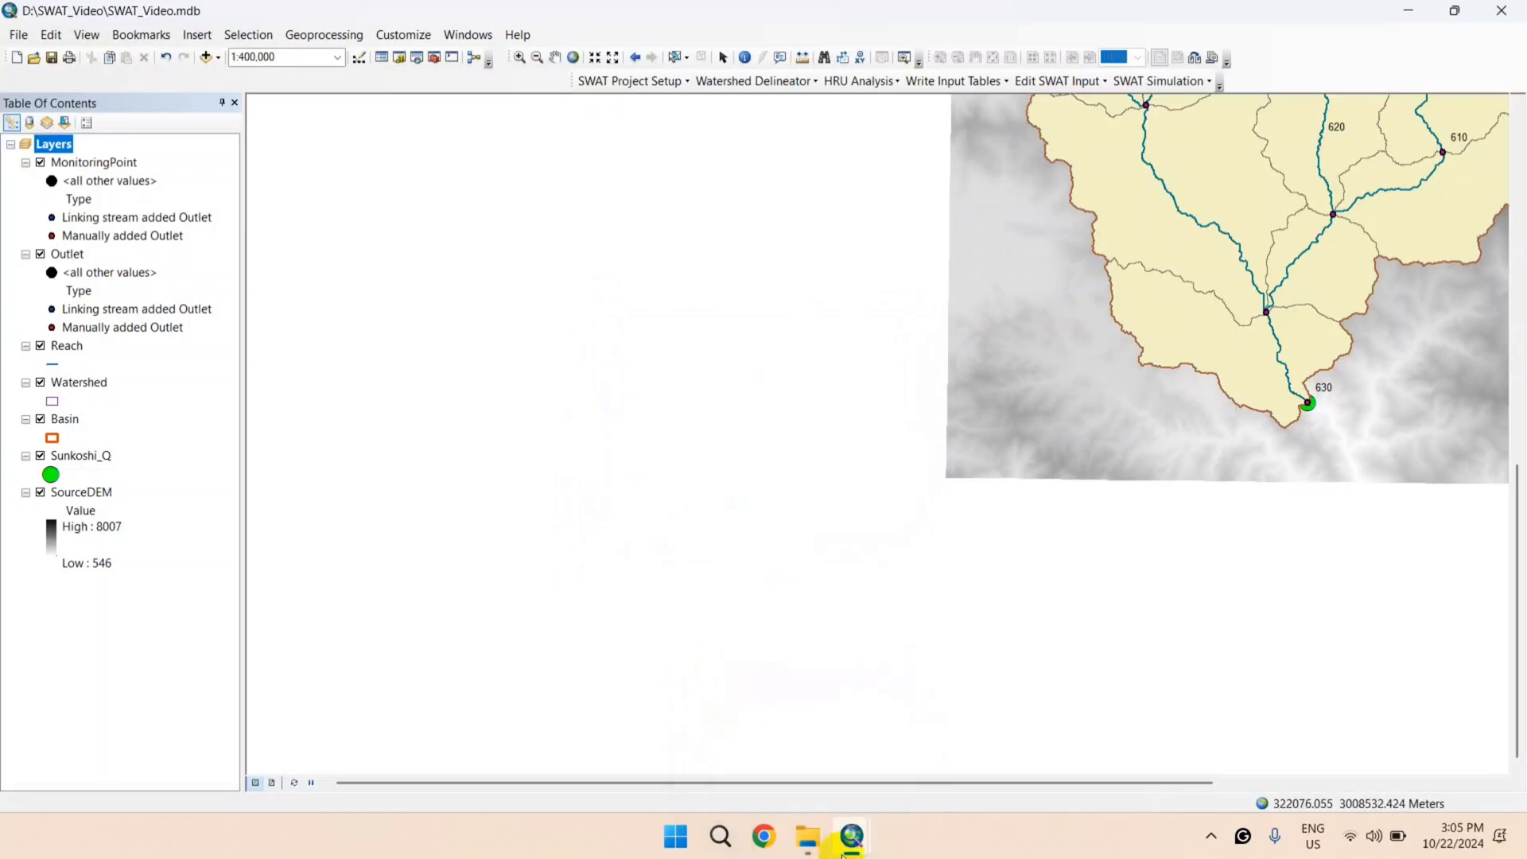
# Step: Return to the Watershed Delineation dialog and exit it
pyautogui.moveTo(863, 839)
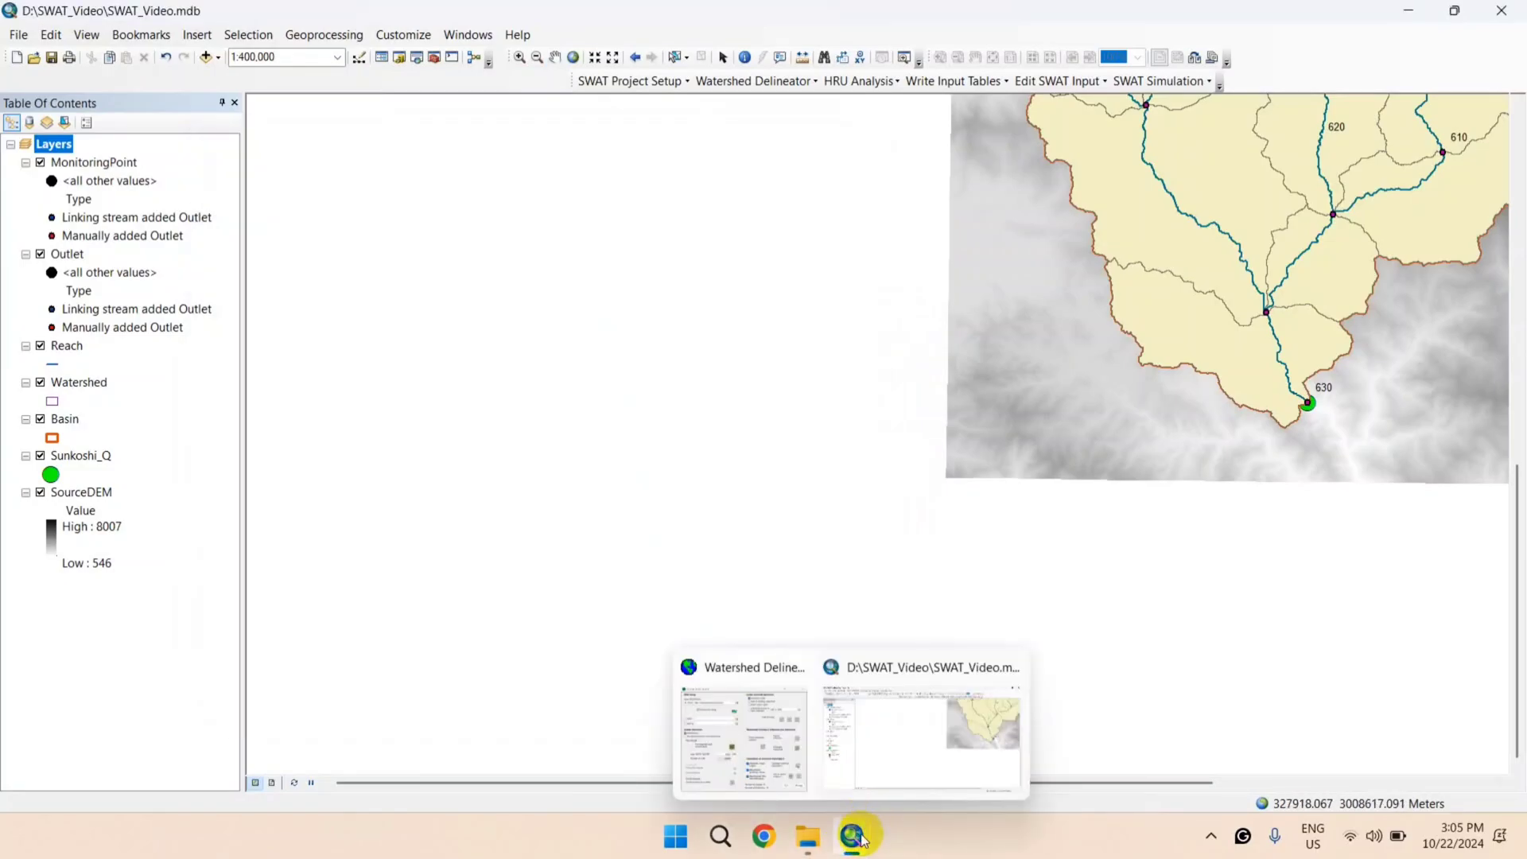
pyautogui.click(773, 766)
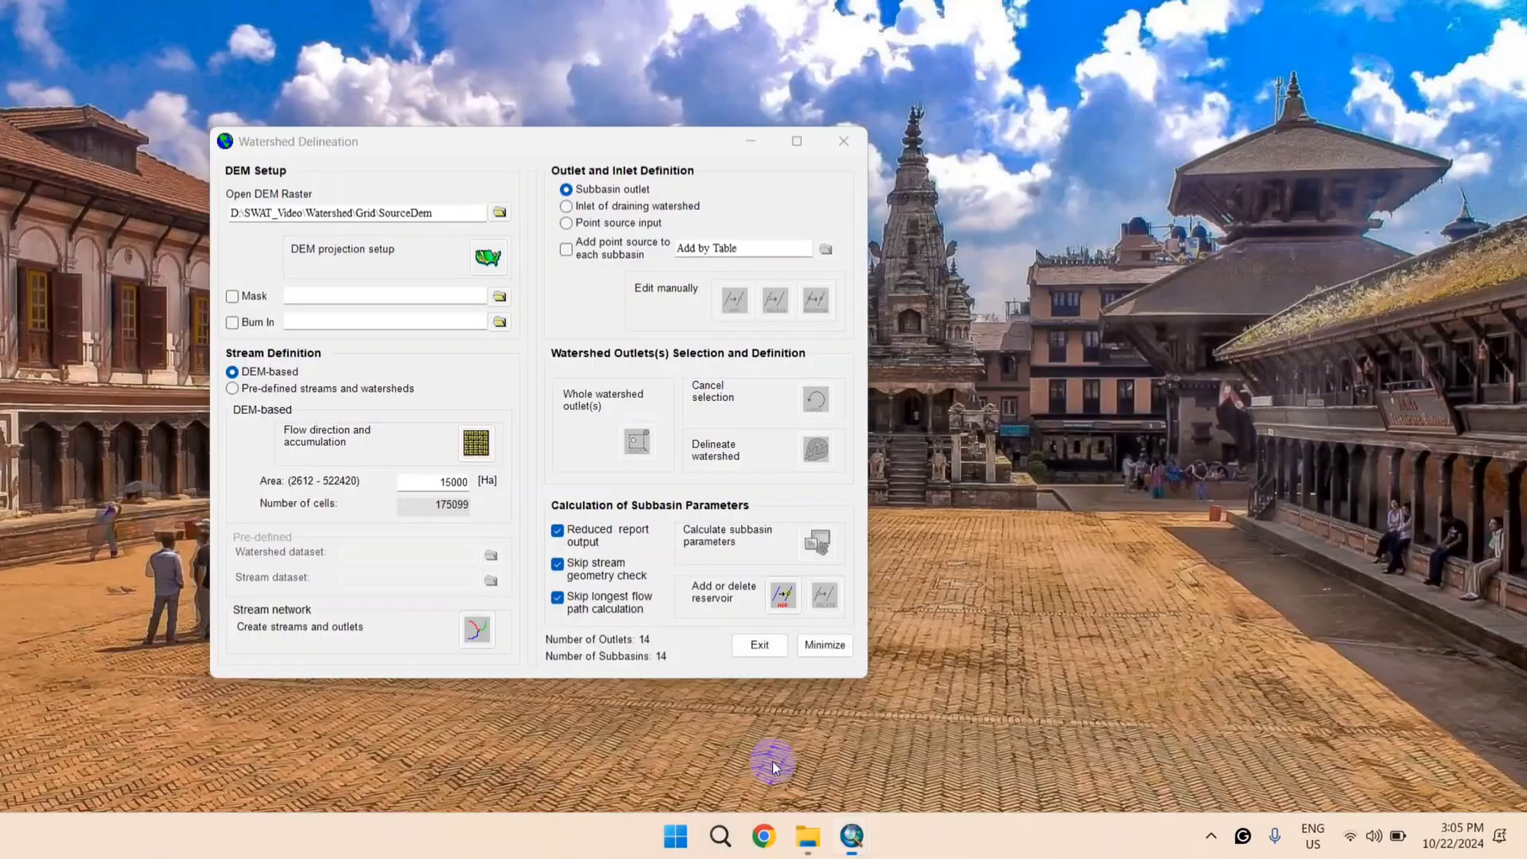
pyautogui.click(761, 646)
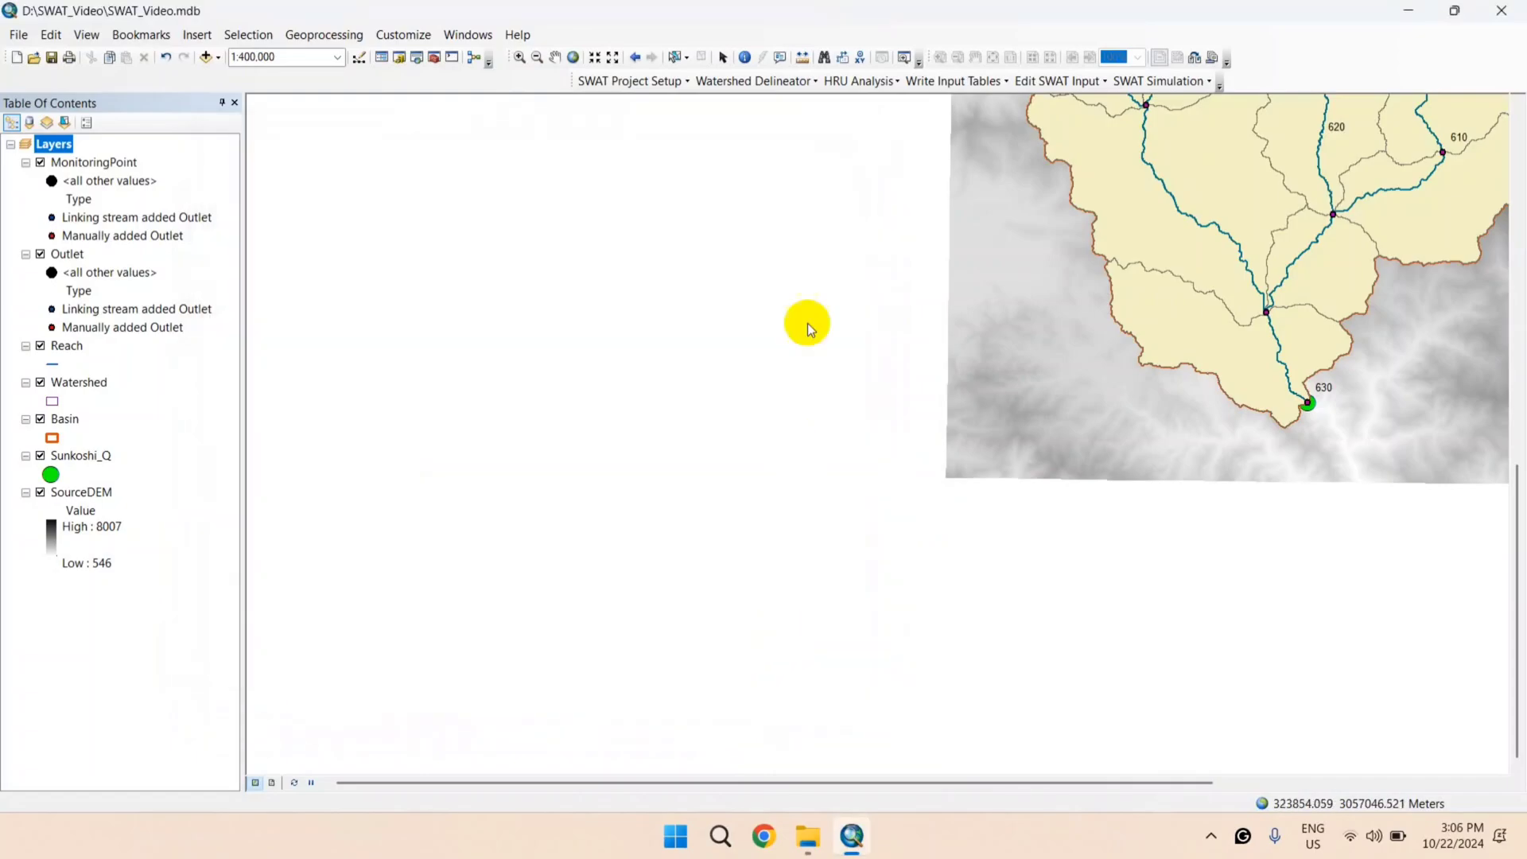
# Step: Open the watershed's Topographic Report, review its elevation statistics and area distribution by elevation, and close the report and the report selection
pyautogui.click(808, 84)
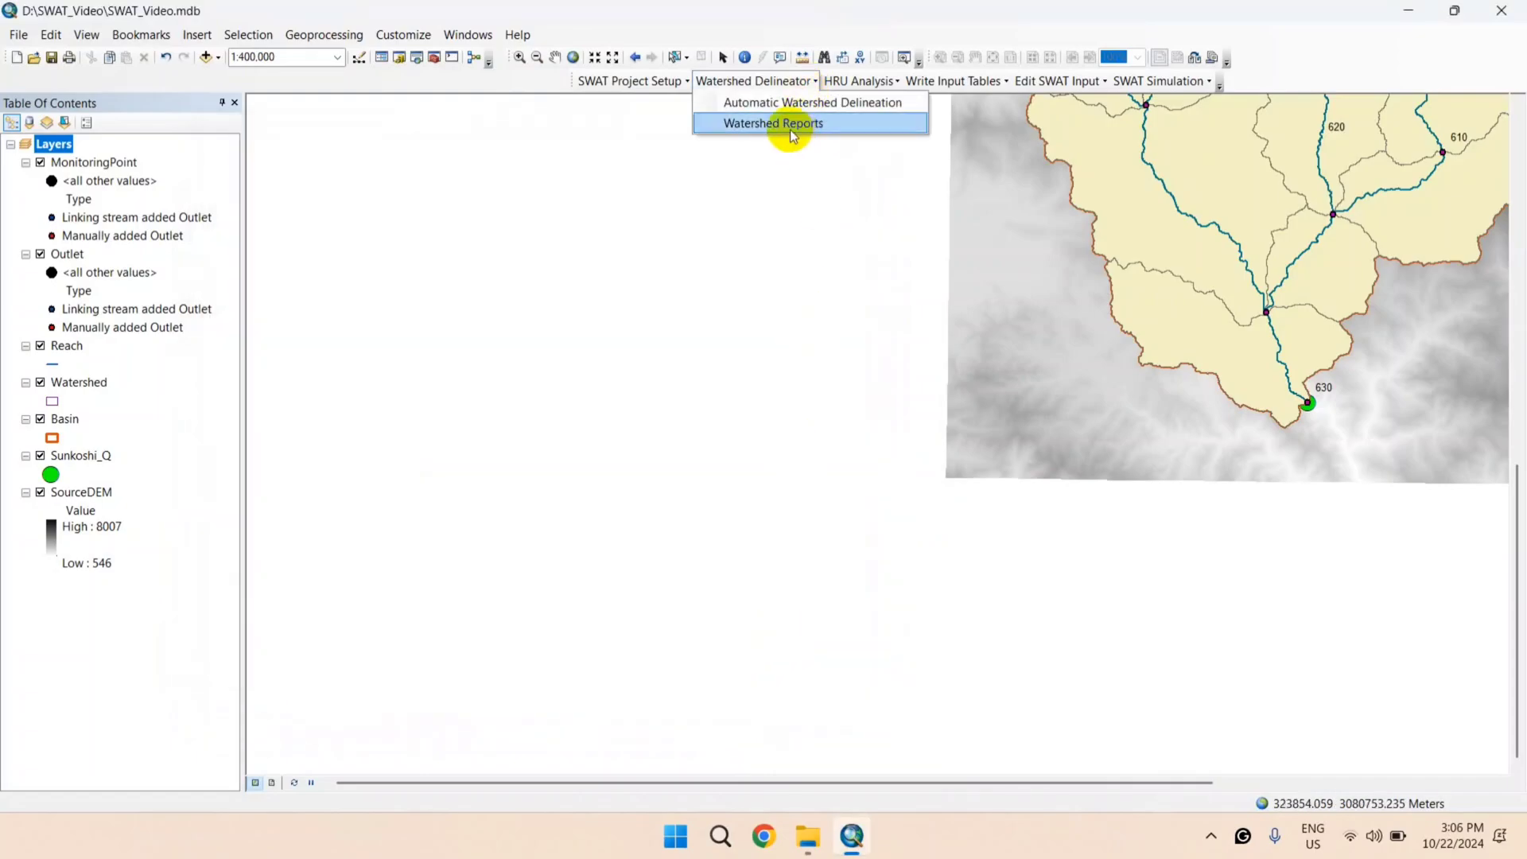
pyautogui.click(792, 128)
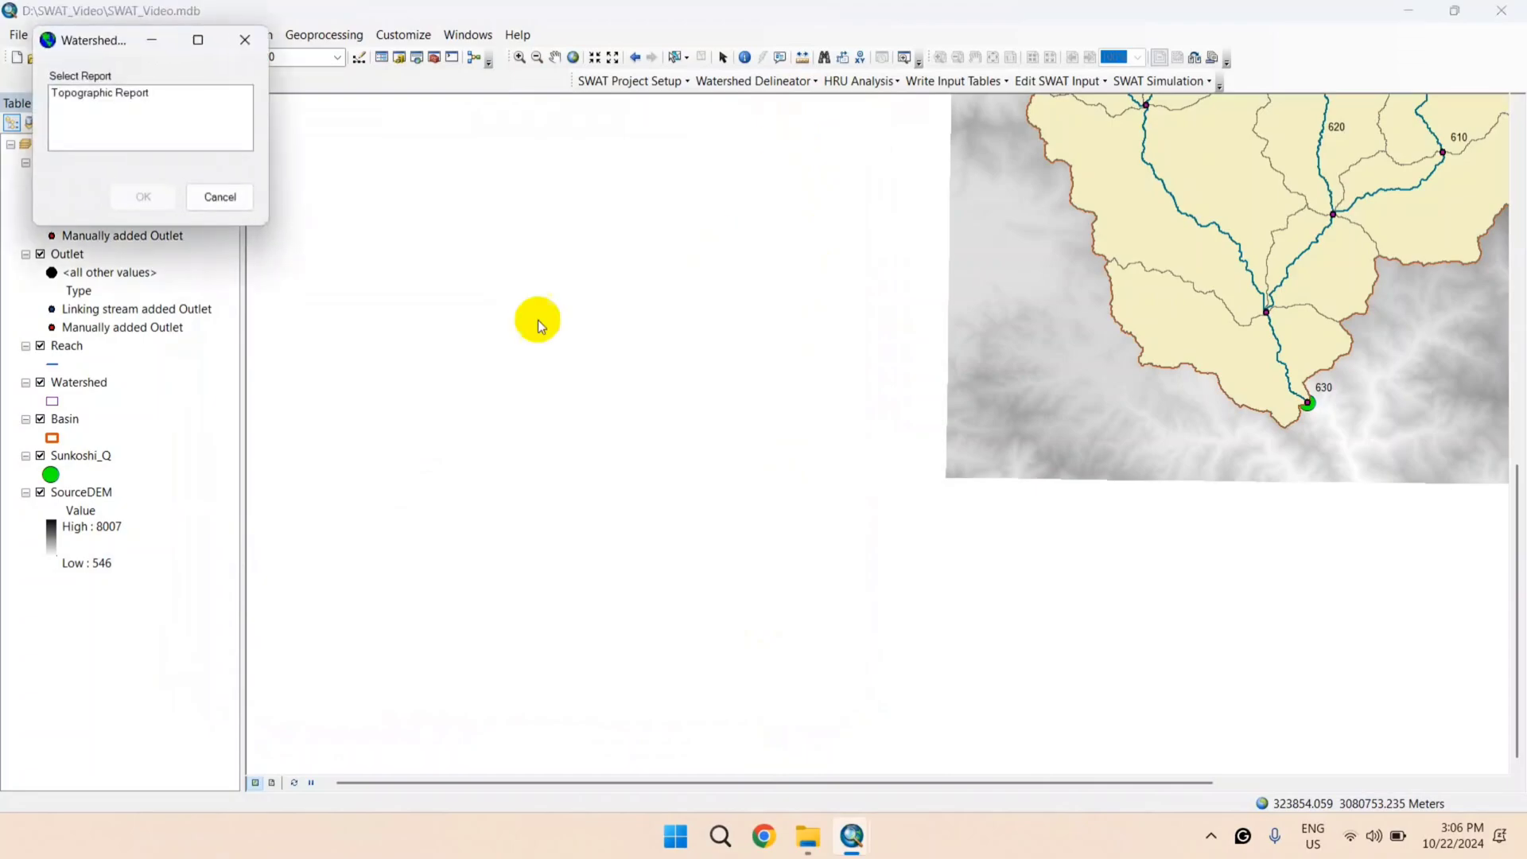
pyautogui.click(112, 97)
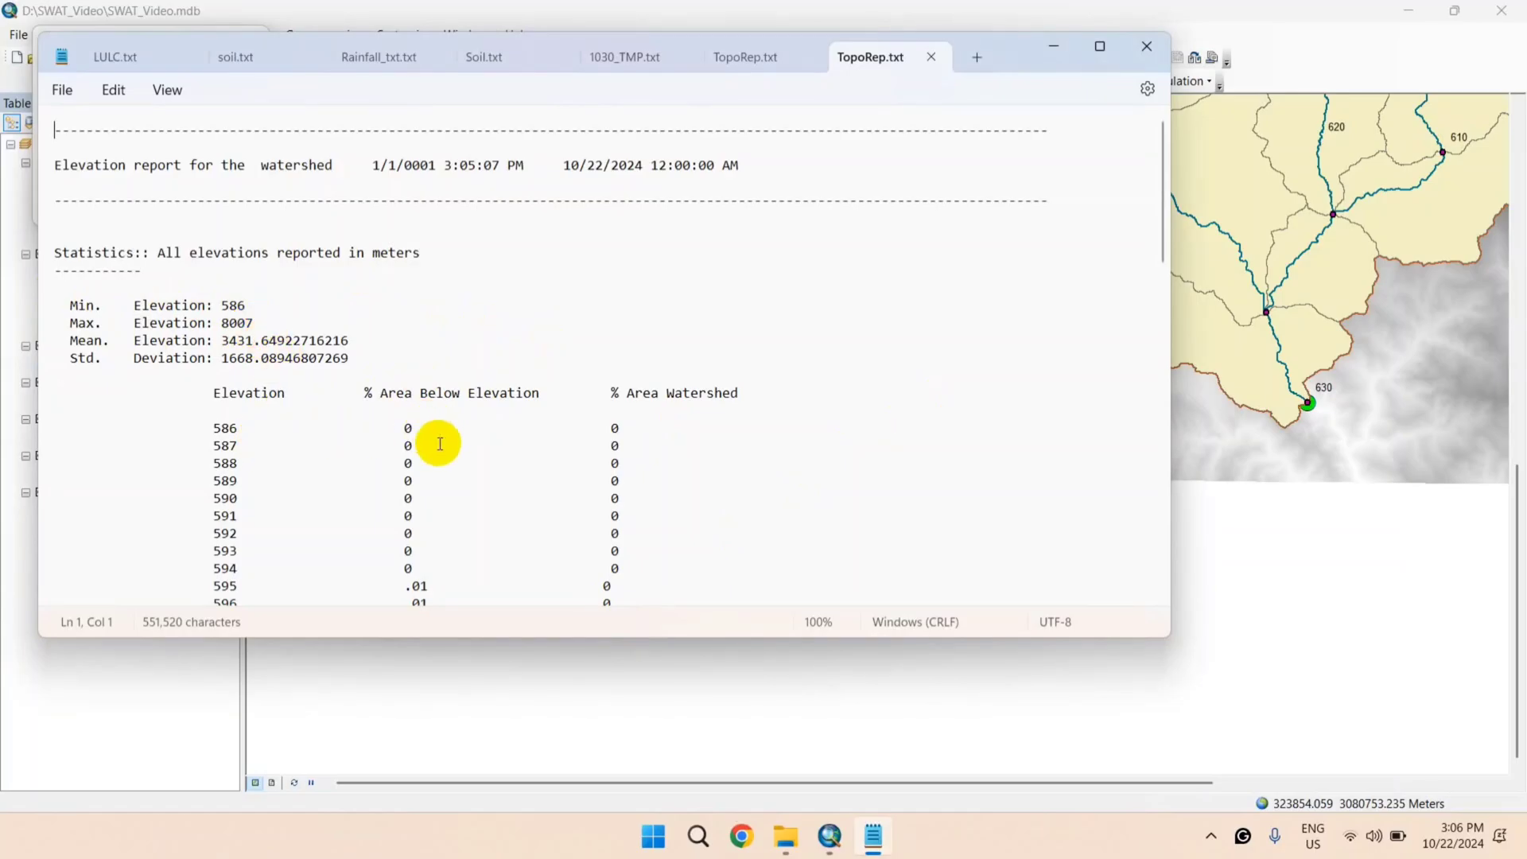
pyautogui.scroll(-10, 586, 430)
pyautogui.scroll(-20, 593, 440)
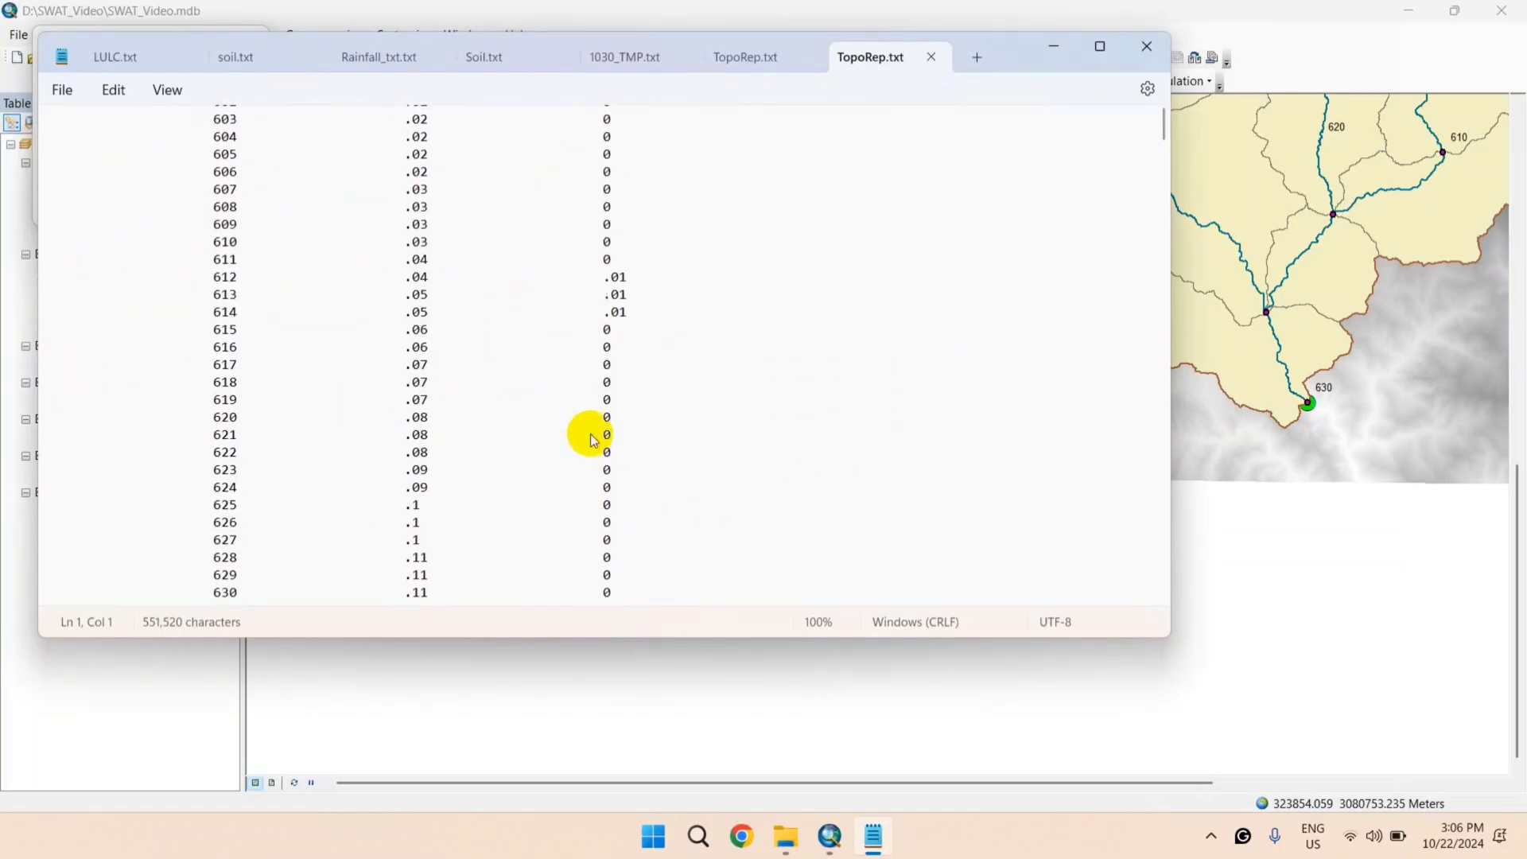
pyautogui.scroll(20, 592, 440)
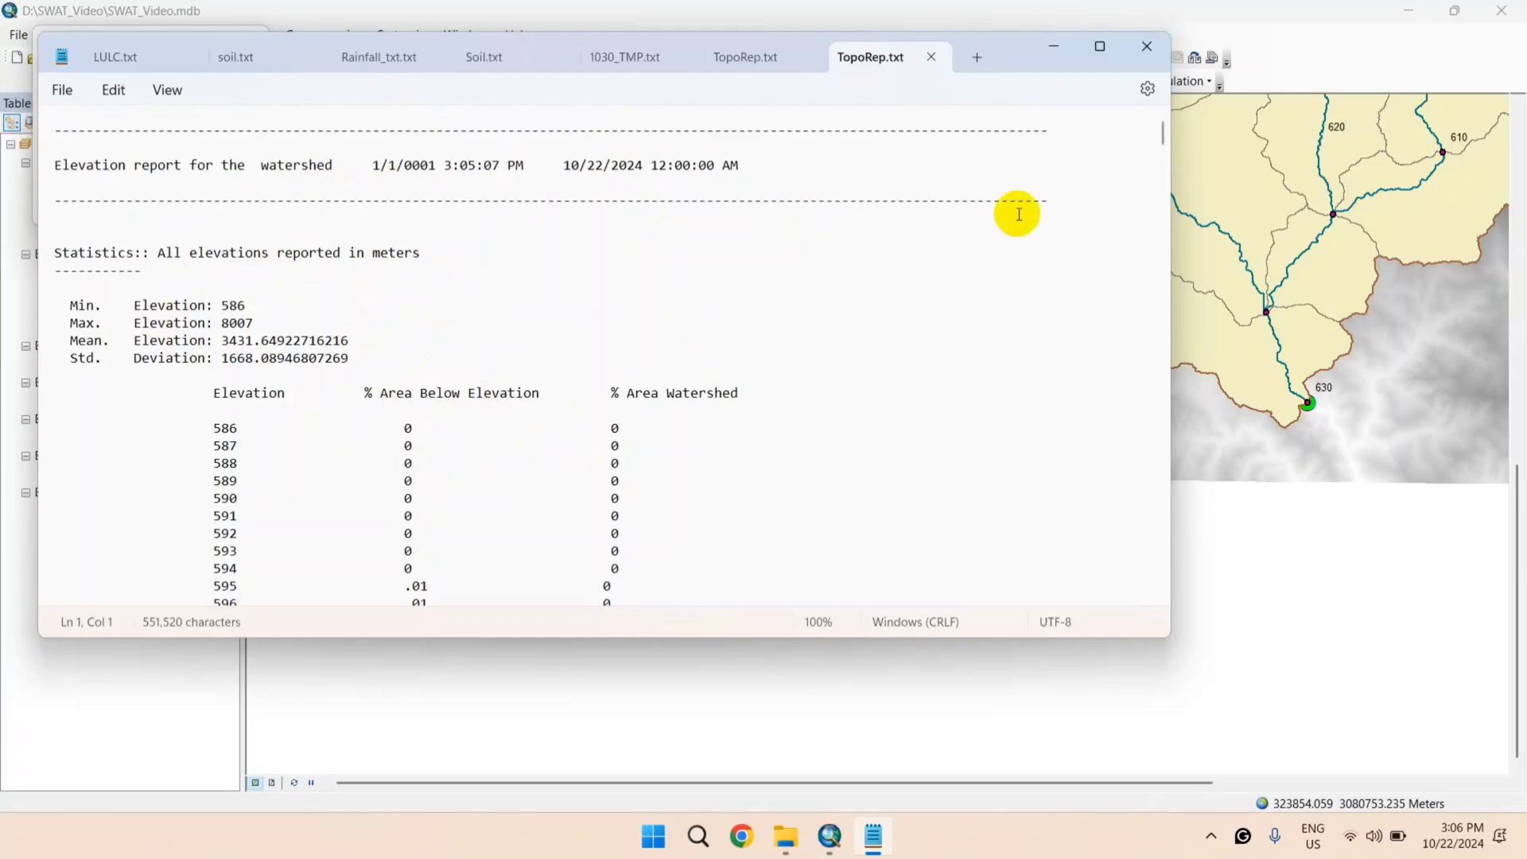
pyautogui.moveTo(1162, 134); pyautogui.dragTo(1166, 592)
pyautogui.moveTo(1172, 504); pyautogui.dragTo(1200, 131)
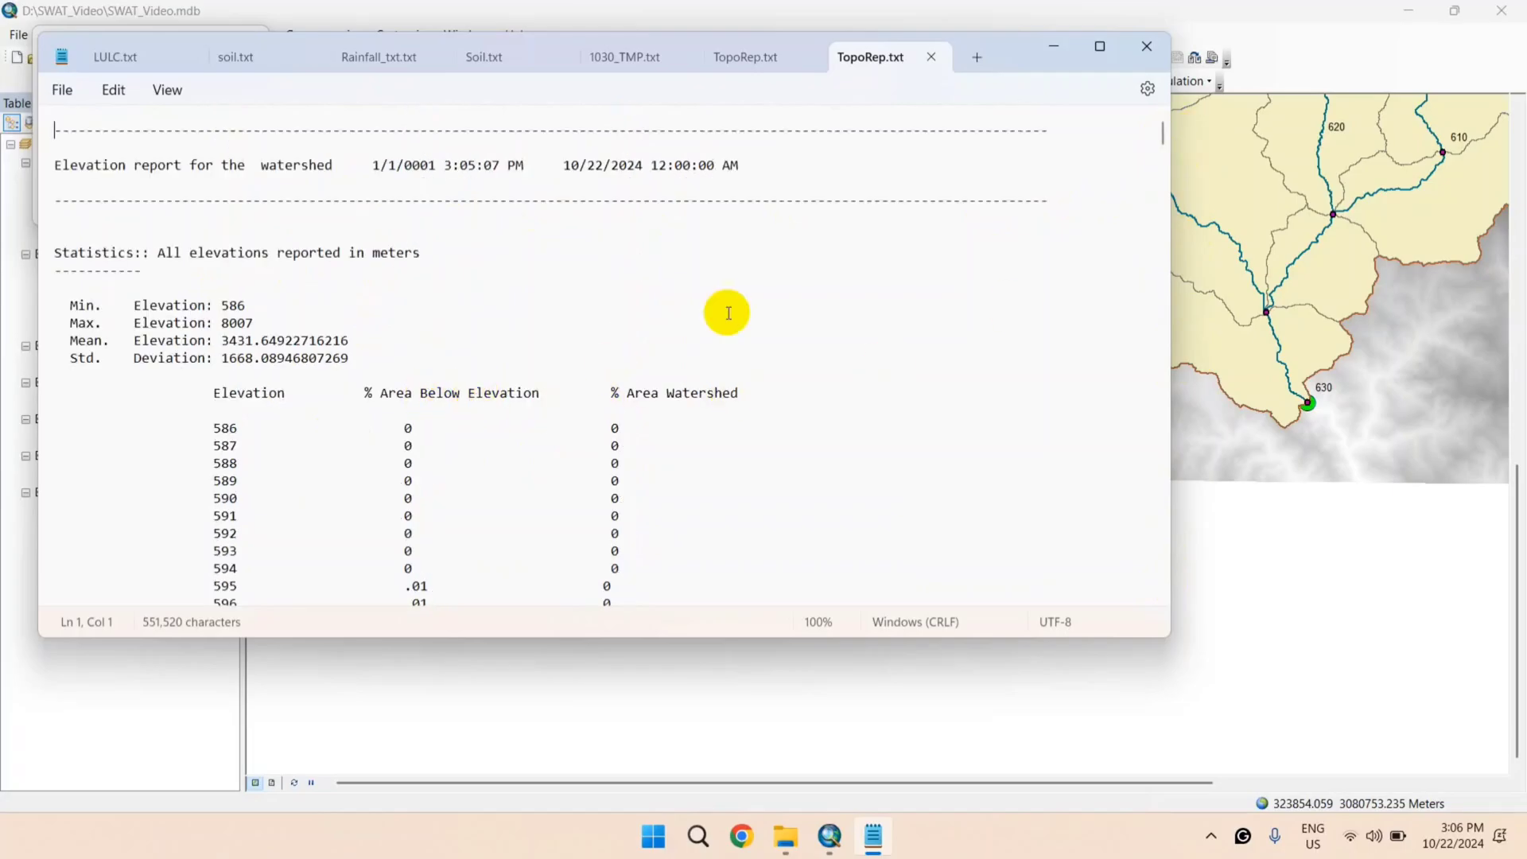
pyautogui.click(1140, 52)
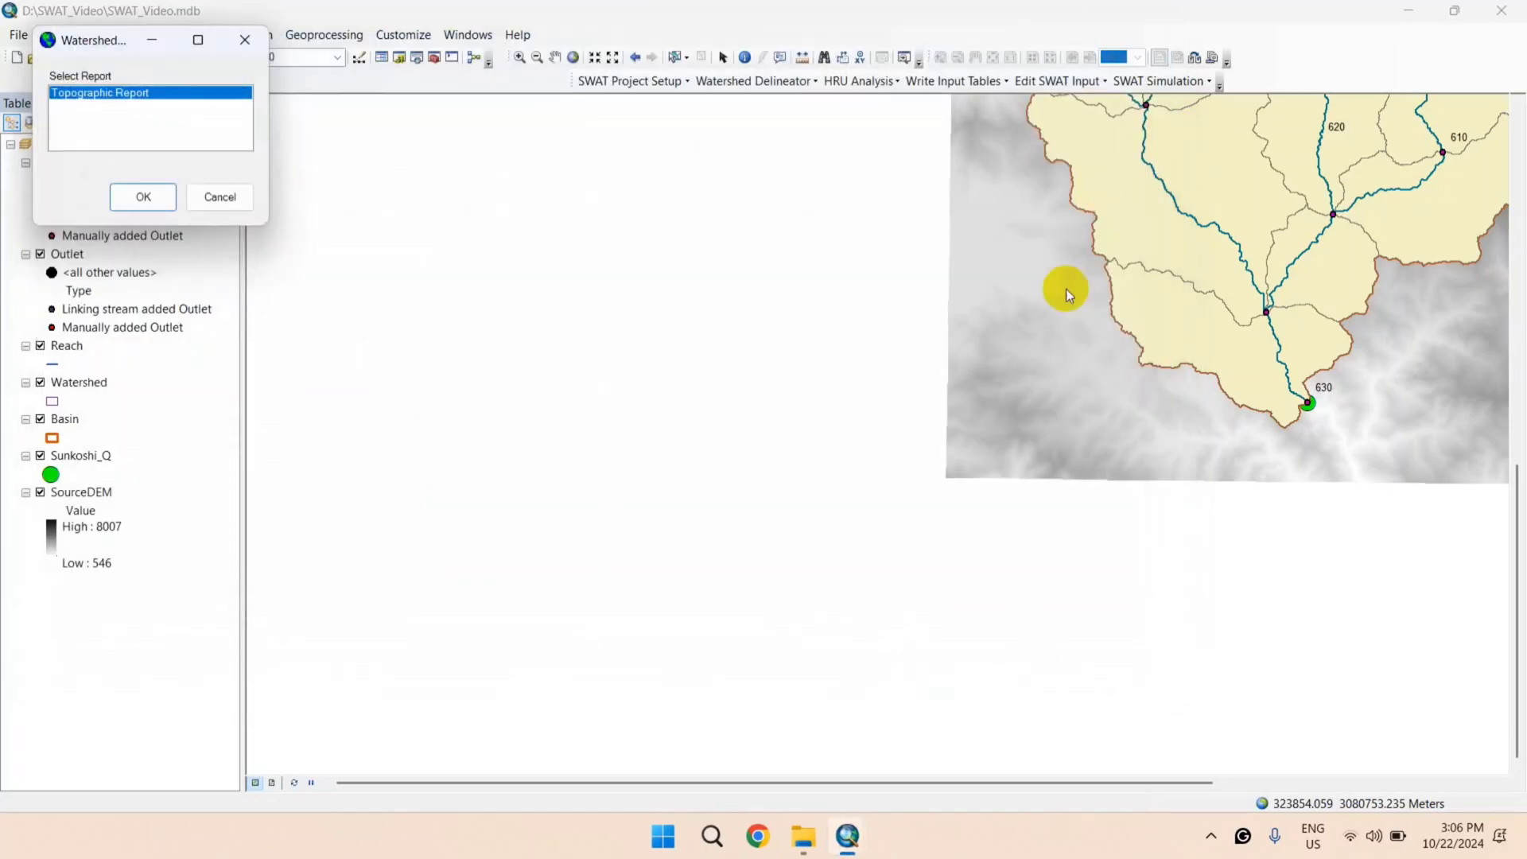
pyautogui.click(228, 197)
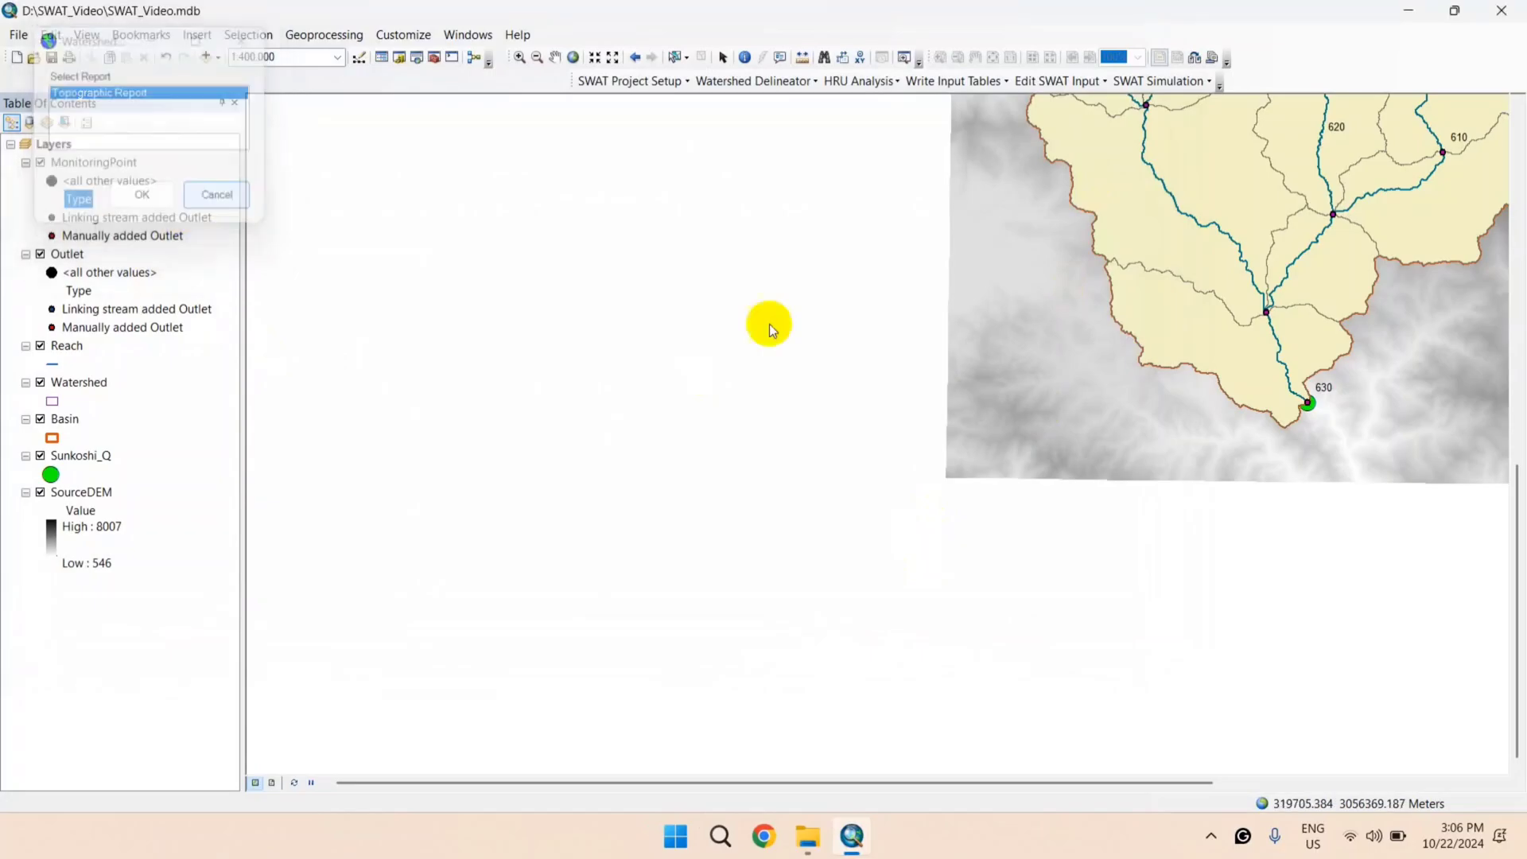
# Step: Examine the full extent of the delineated basin with its reaches, subbasins and stations on the map
pyautogui.click(557, 58)
pyautogui.moveTo(1161, 274); pyautogui.dragTo(653, 465)
pyautogui.scroll(2, 725, 490)
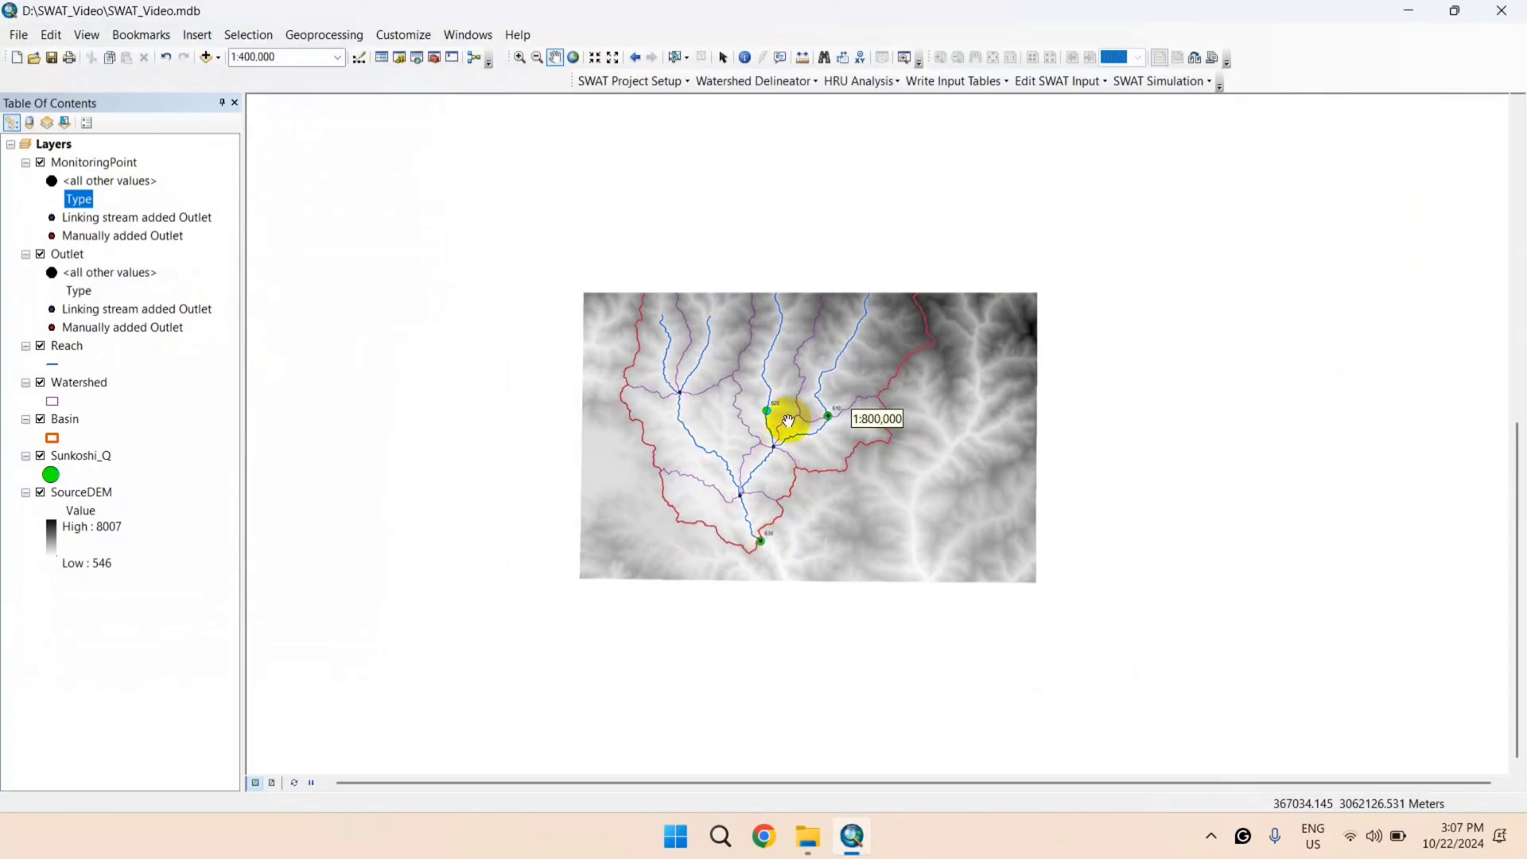
pyautogui.moveTo(729, 397); pyautogui.dragTo(722, 570)
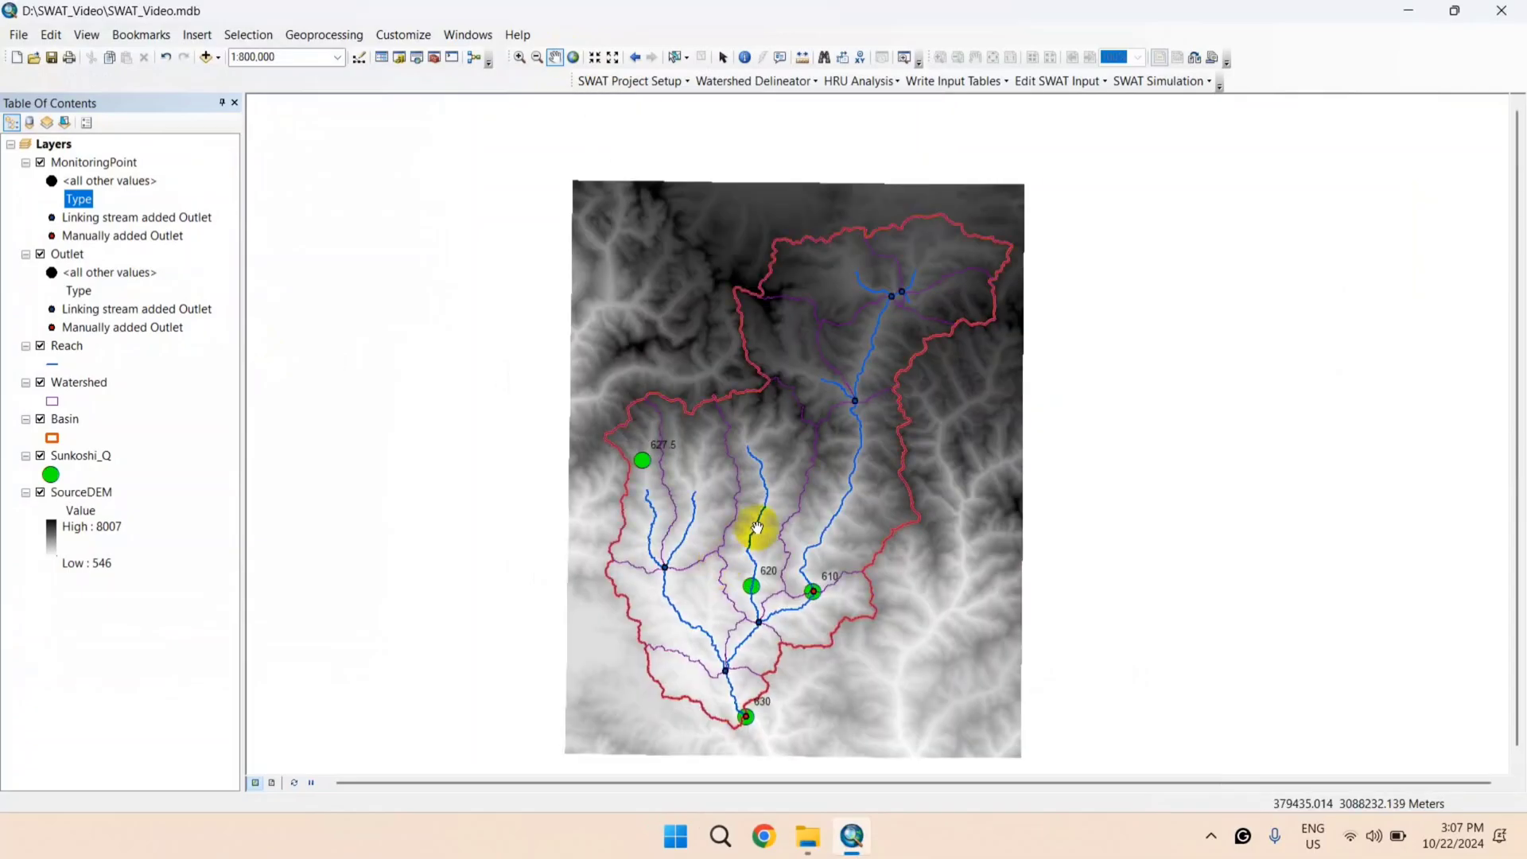